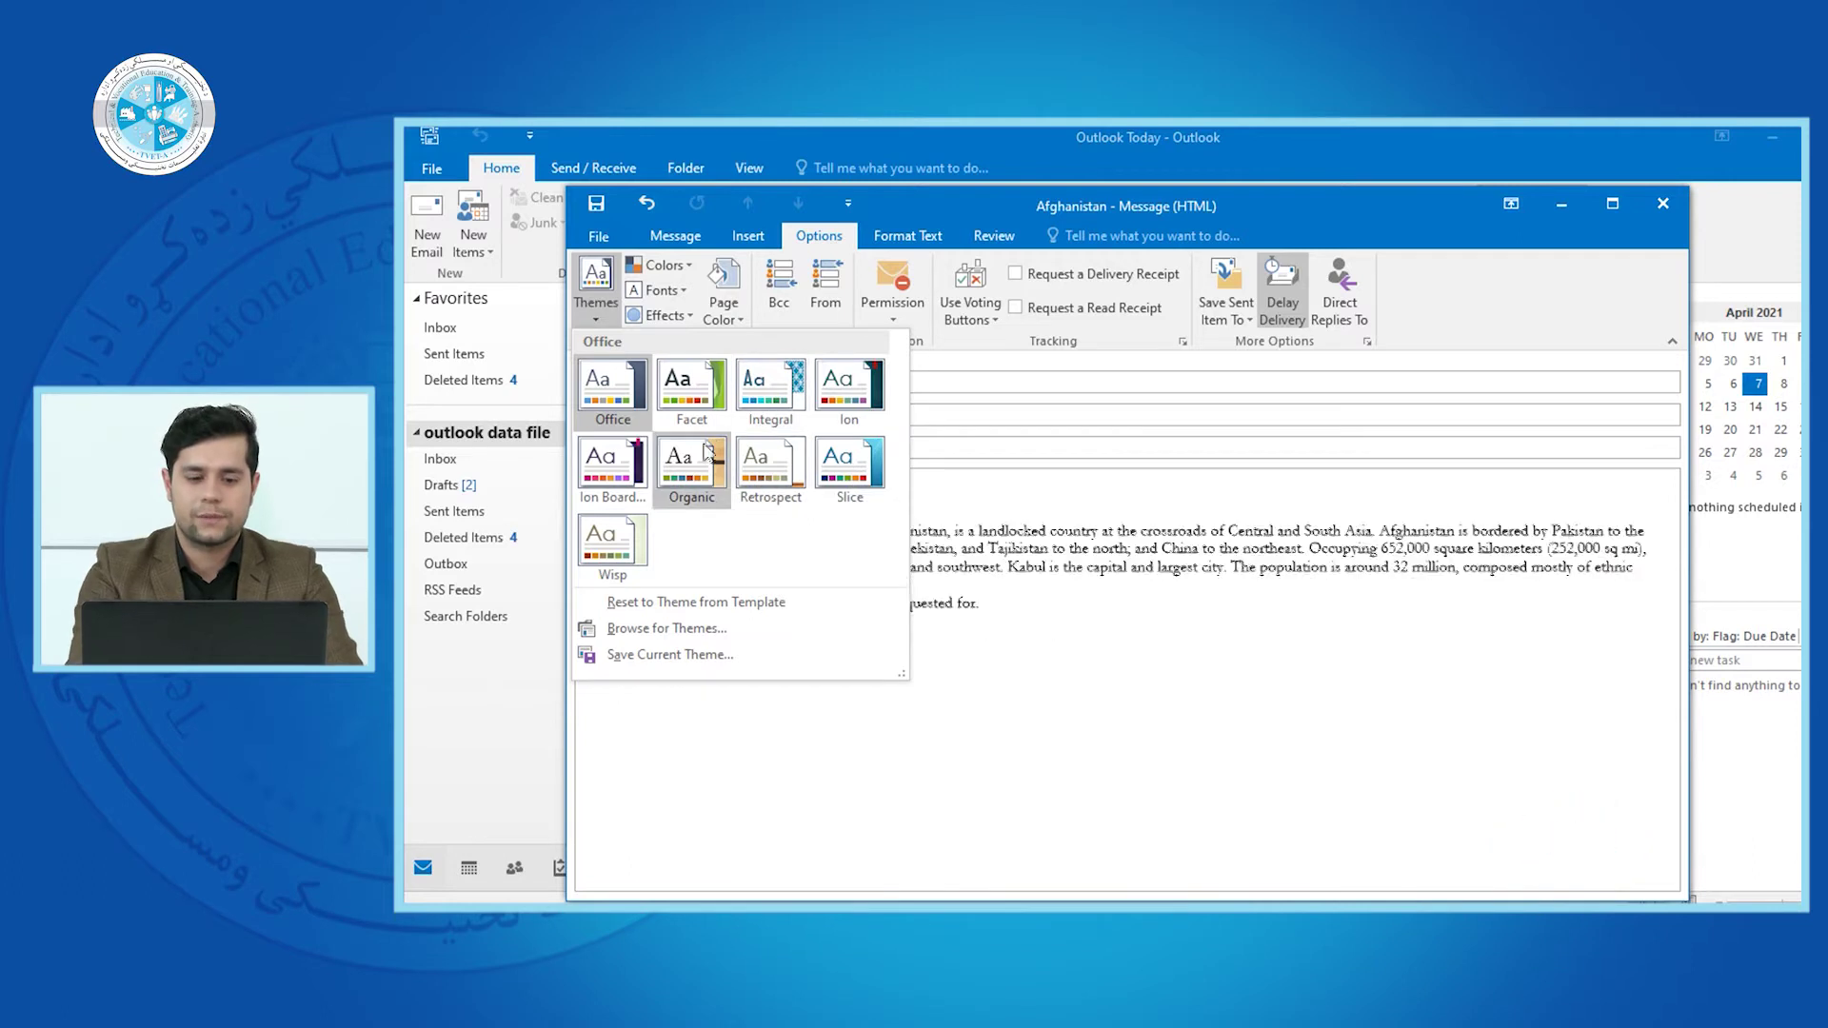
Apply the Ion theme to the message and select all of its body text
left_click(824, 411)
key("ctrl+a")
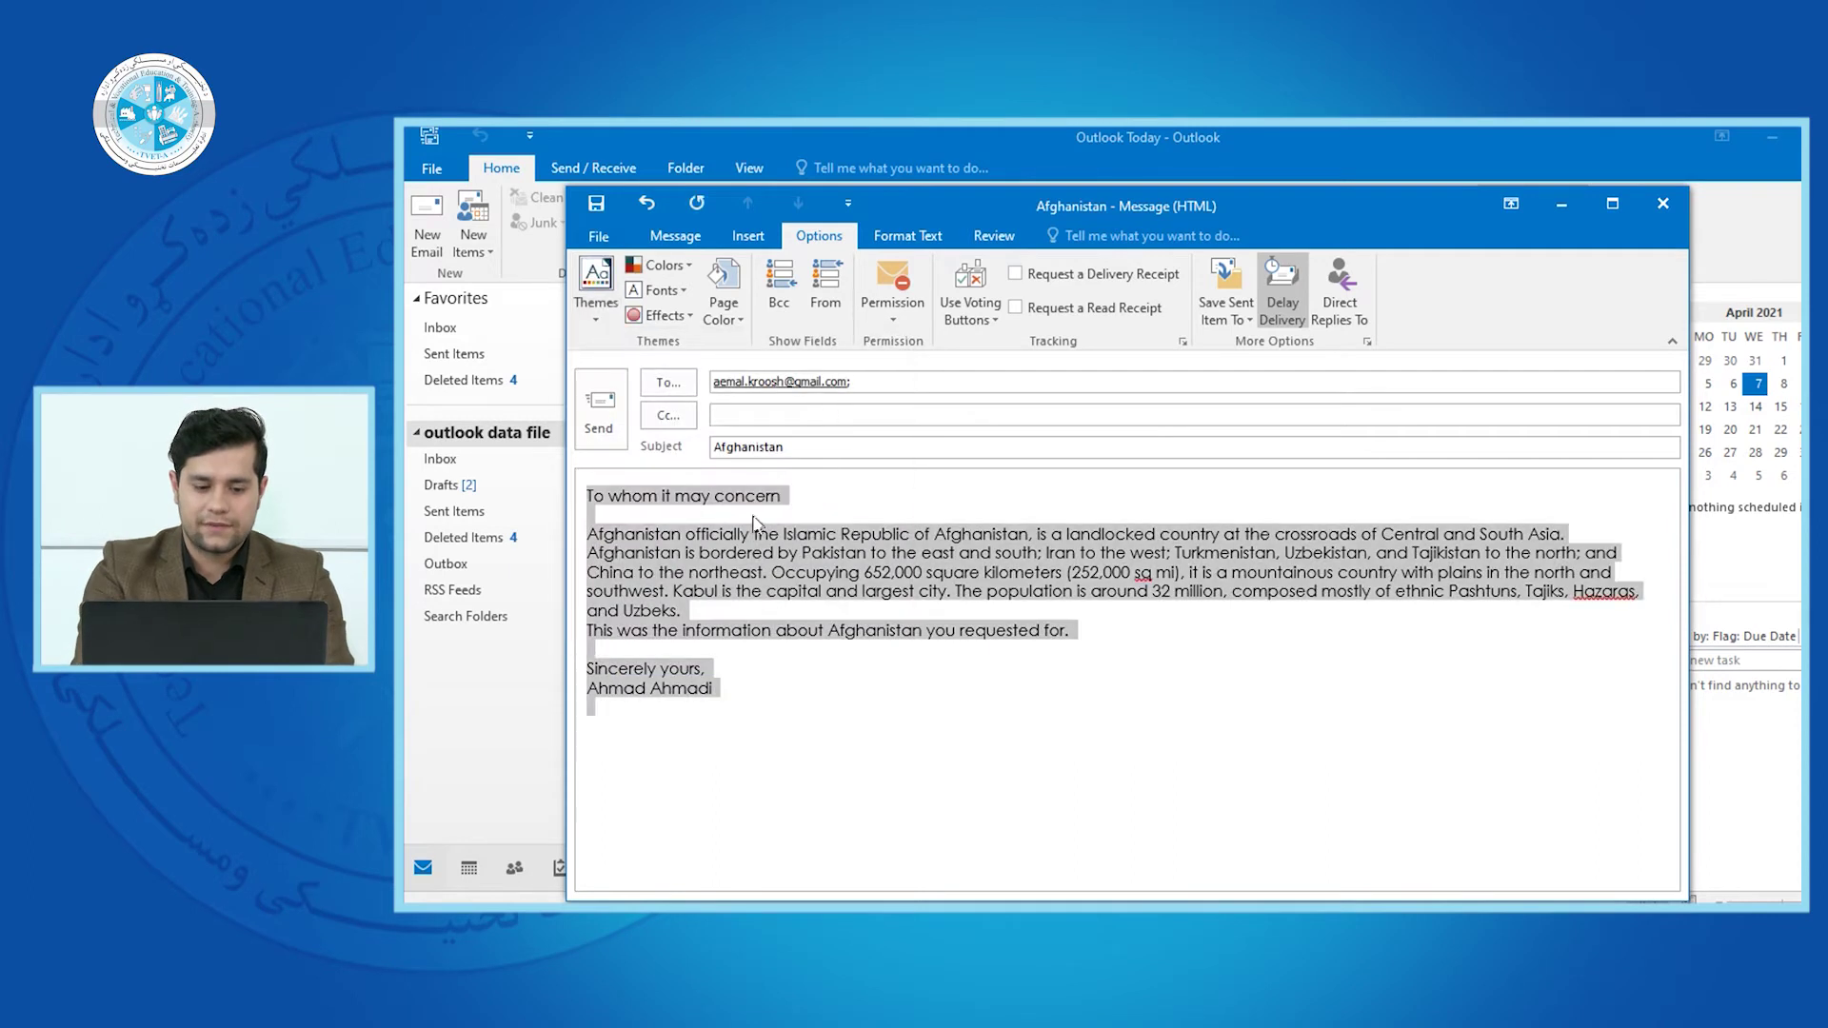
left_click(596, 292)
left_click(1213, 688)
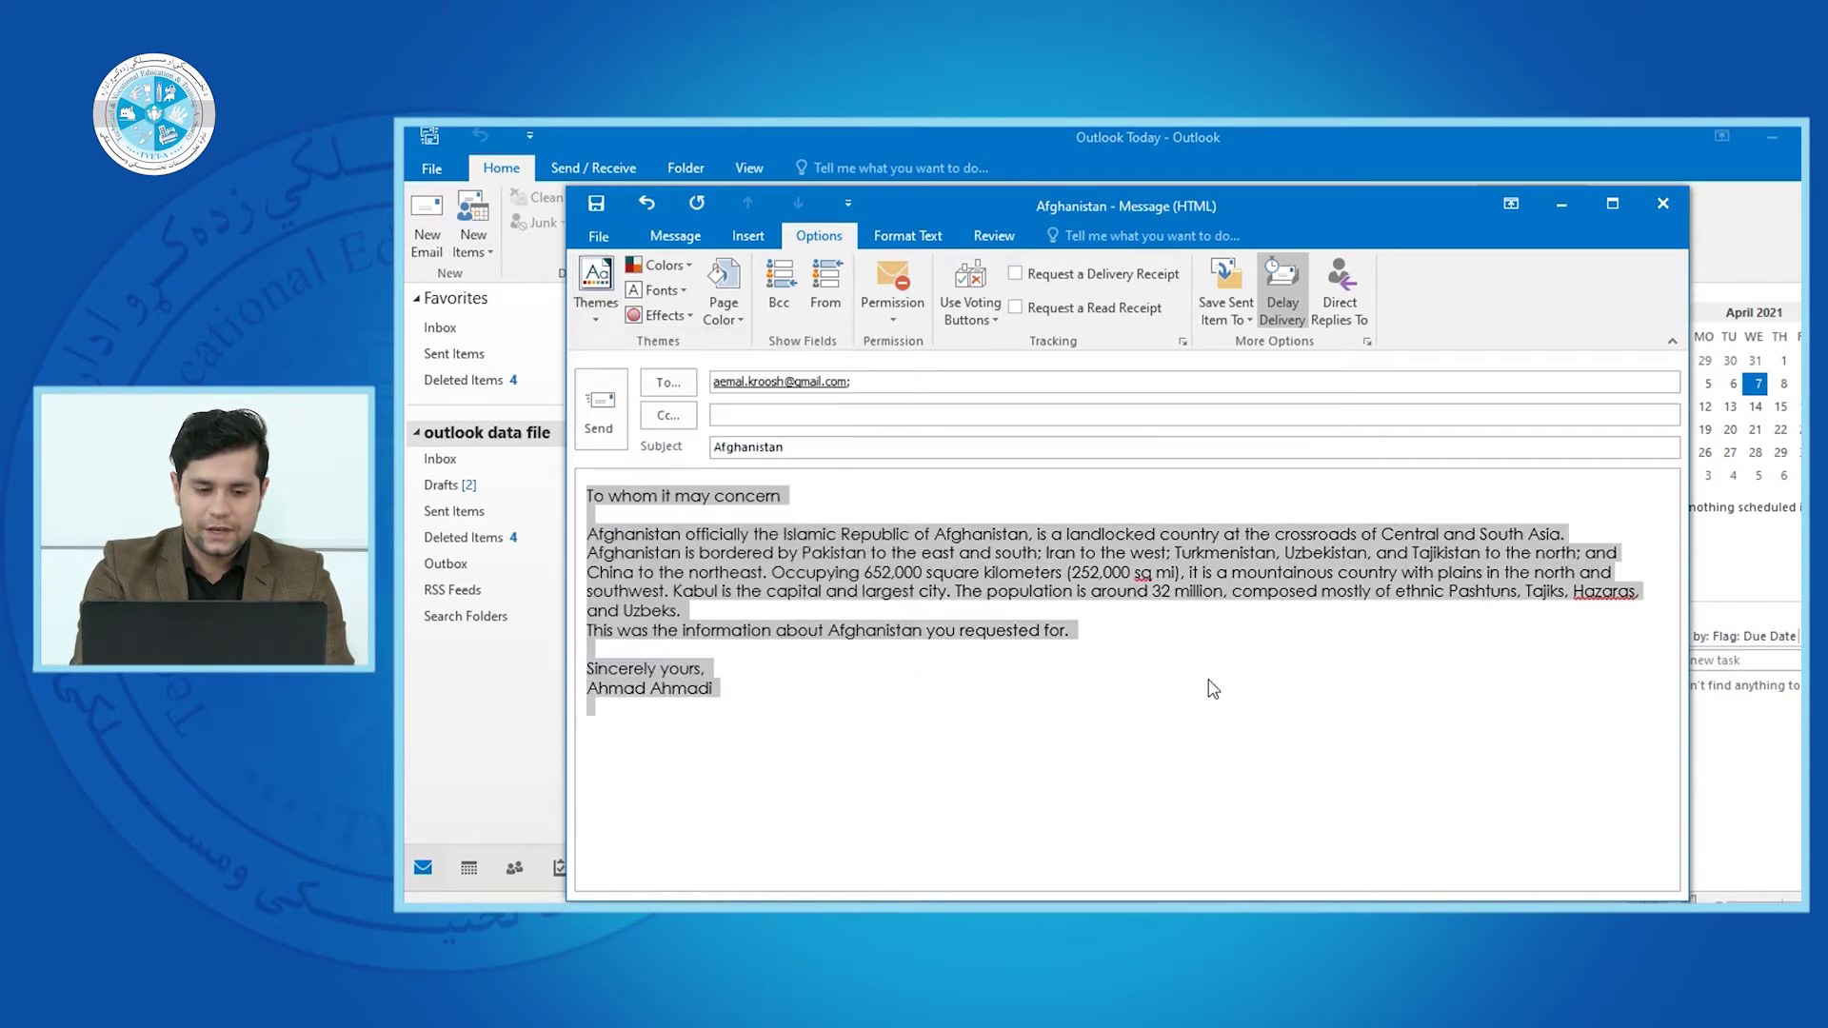
Draw a rounded rectangular callout about 3.52" wide and 0.93" high below the message text
left_click(675, 236)
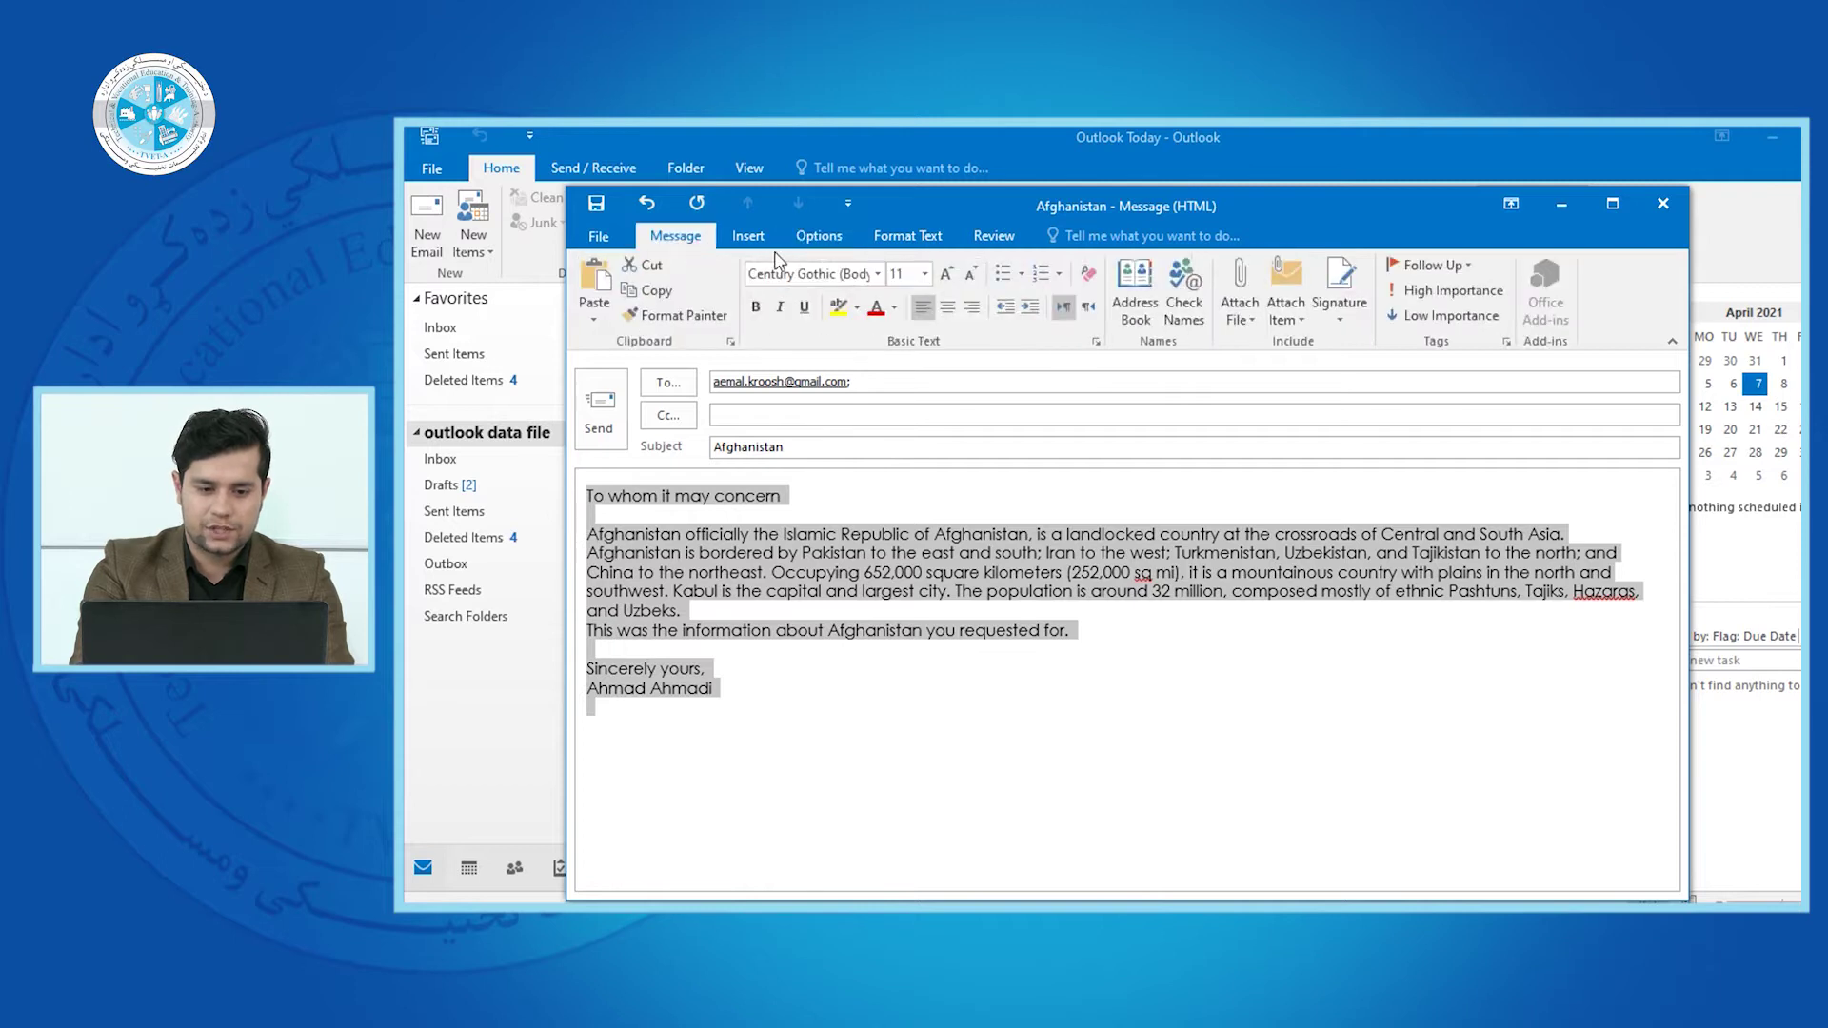
left_click(748, 237)
left_click(1033, 290)
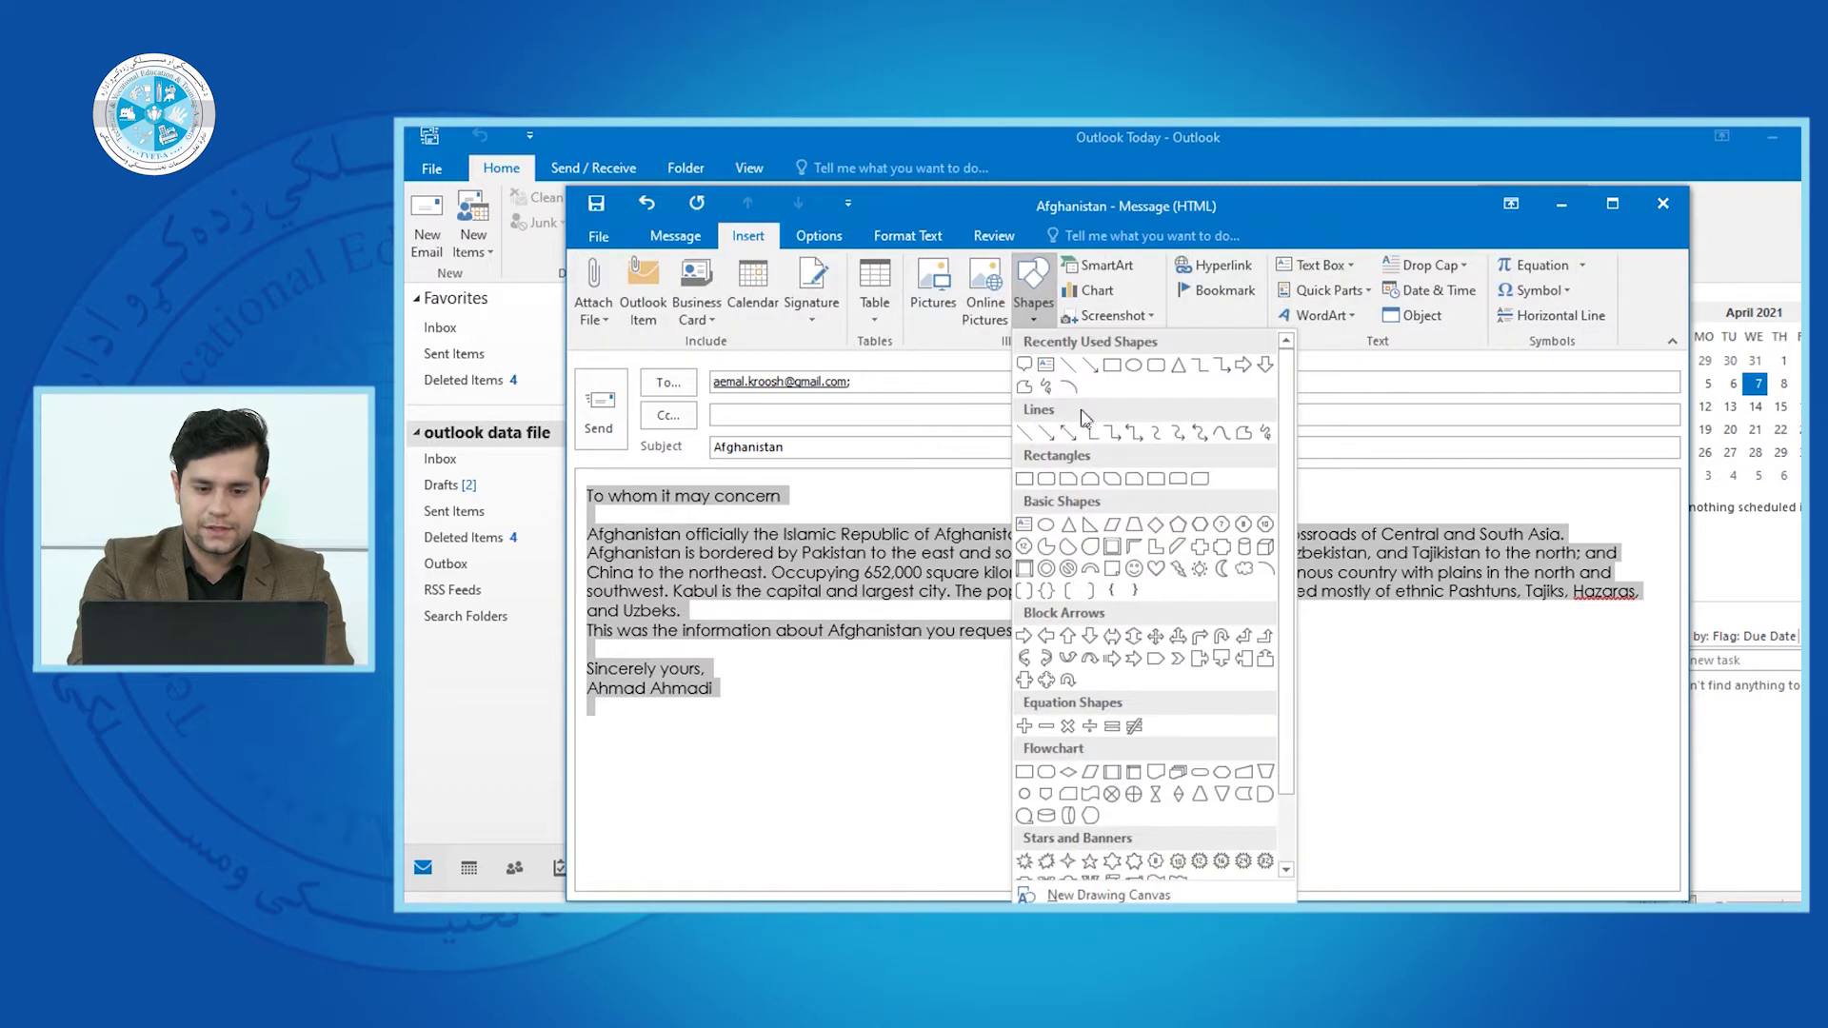
left_click(1024, 368)
left_click_drag(794, 684, 1167, 783)
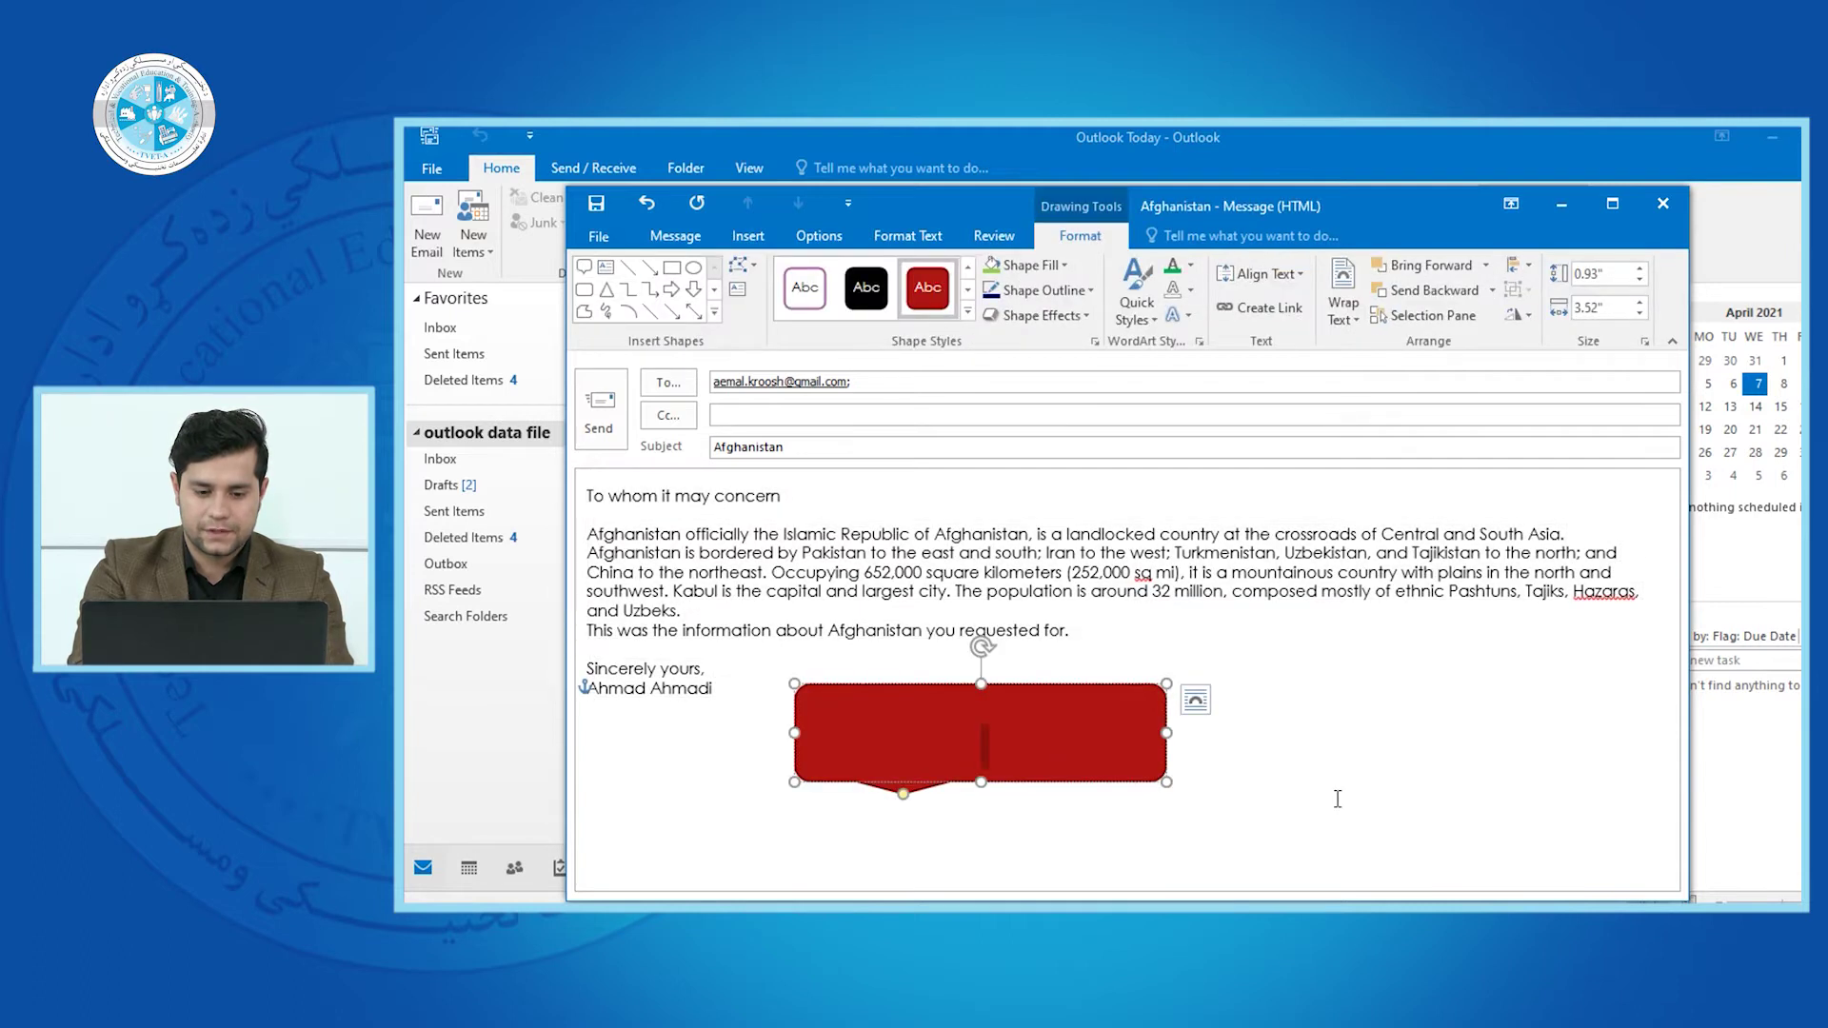
Apply the Slice theme to the whole message, including the callout, and delete the callout shape
left_click(1311, 769)
key("ctrl+a")
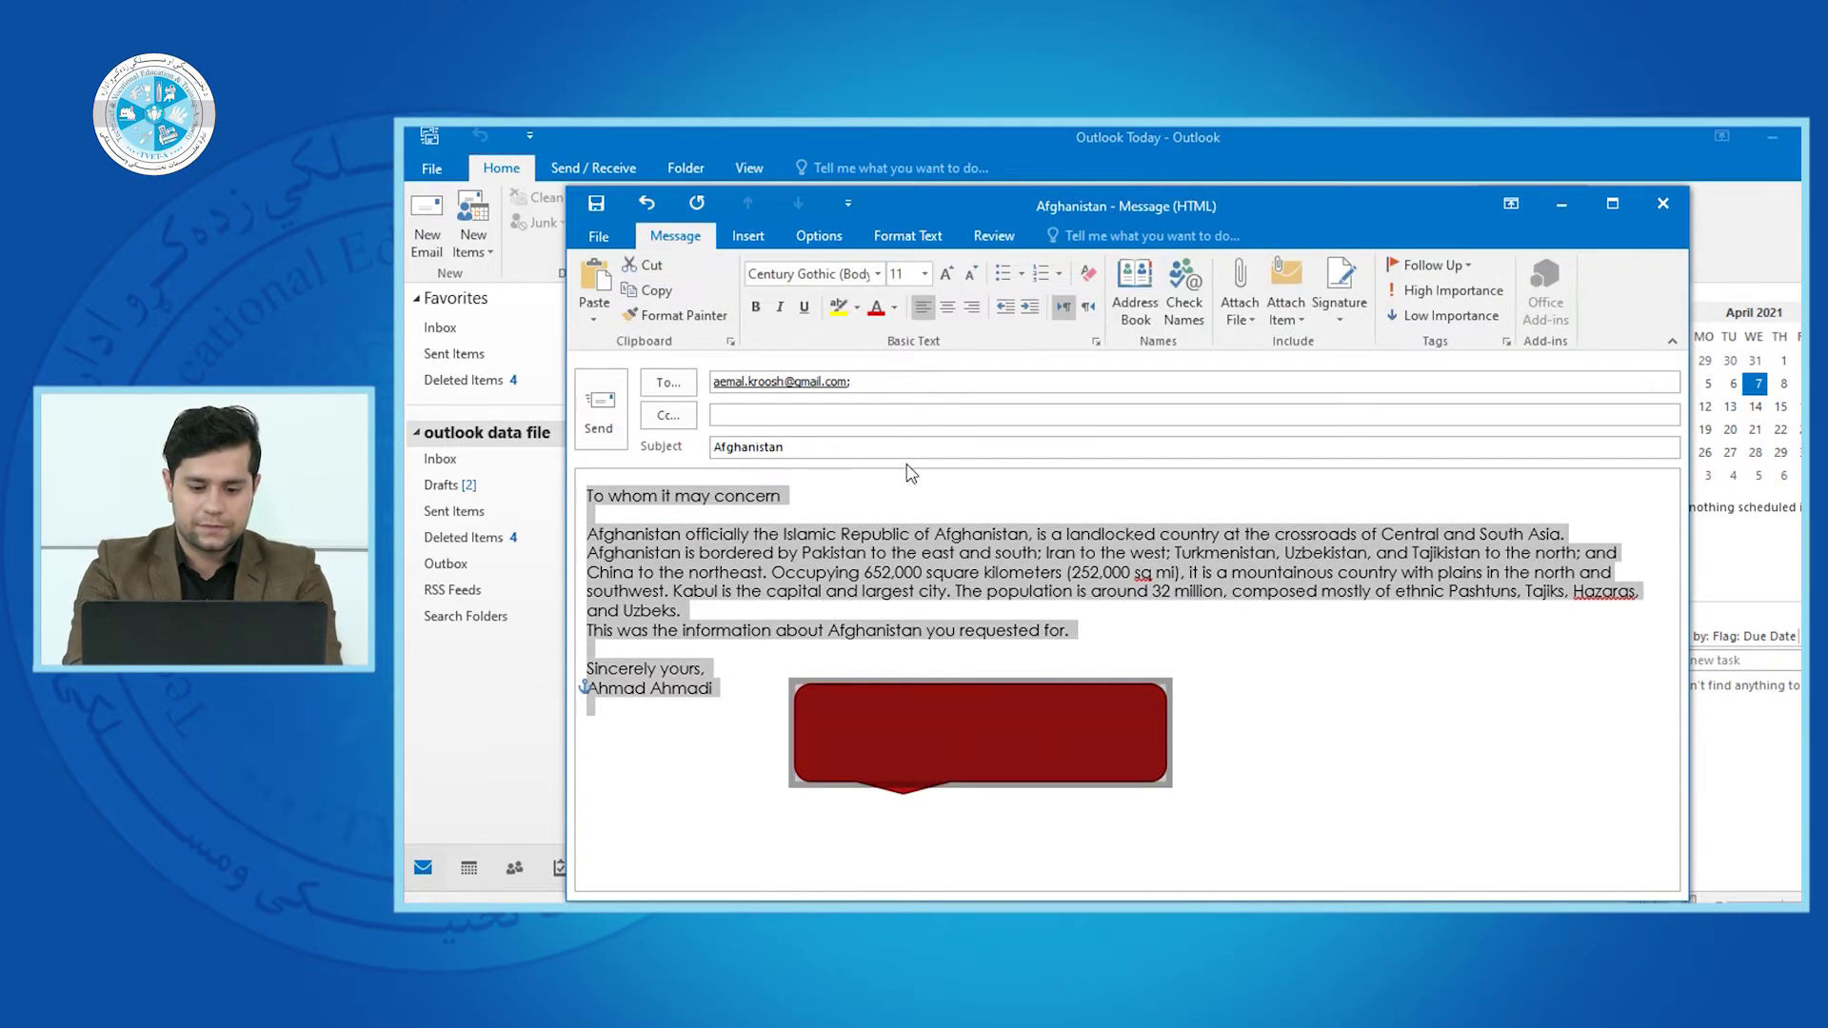
left_click(817, 235)
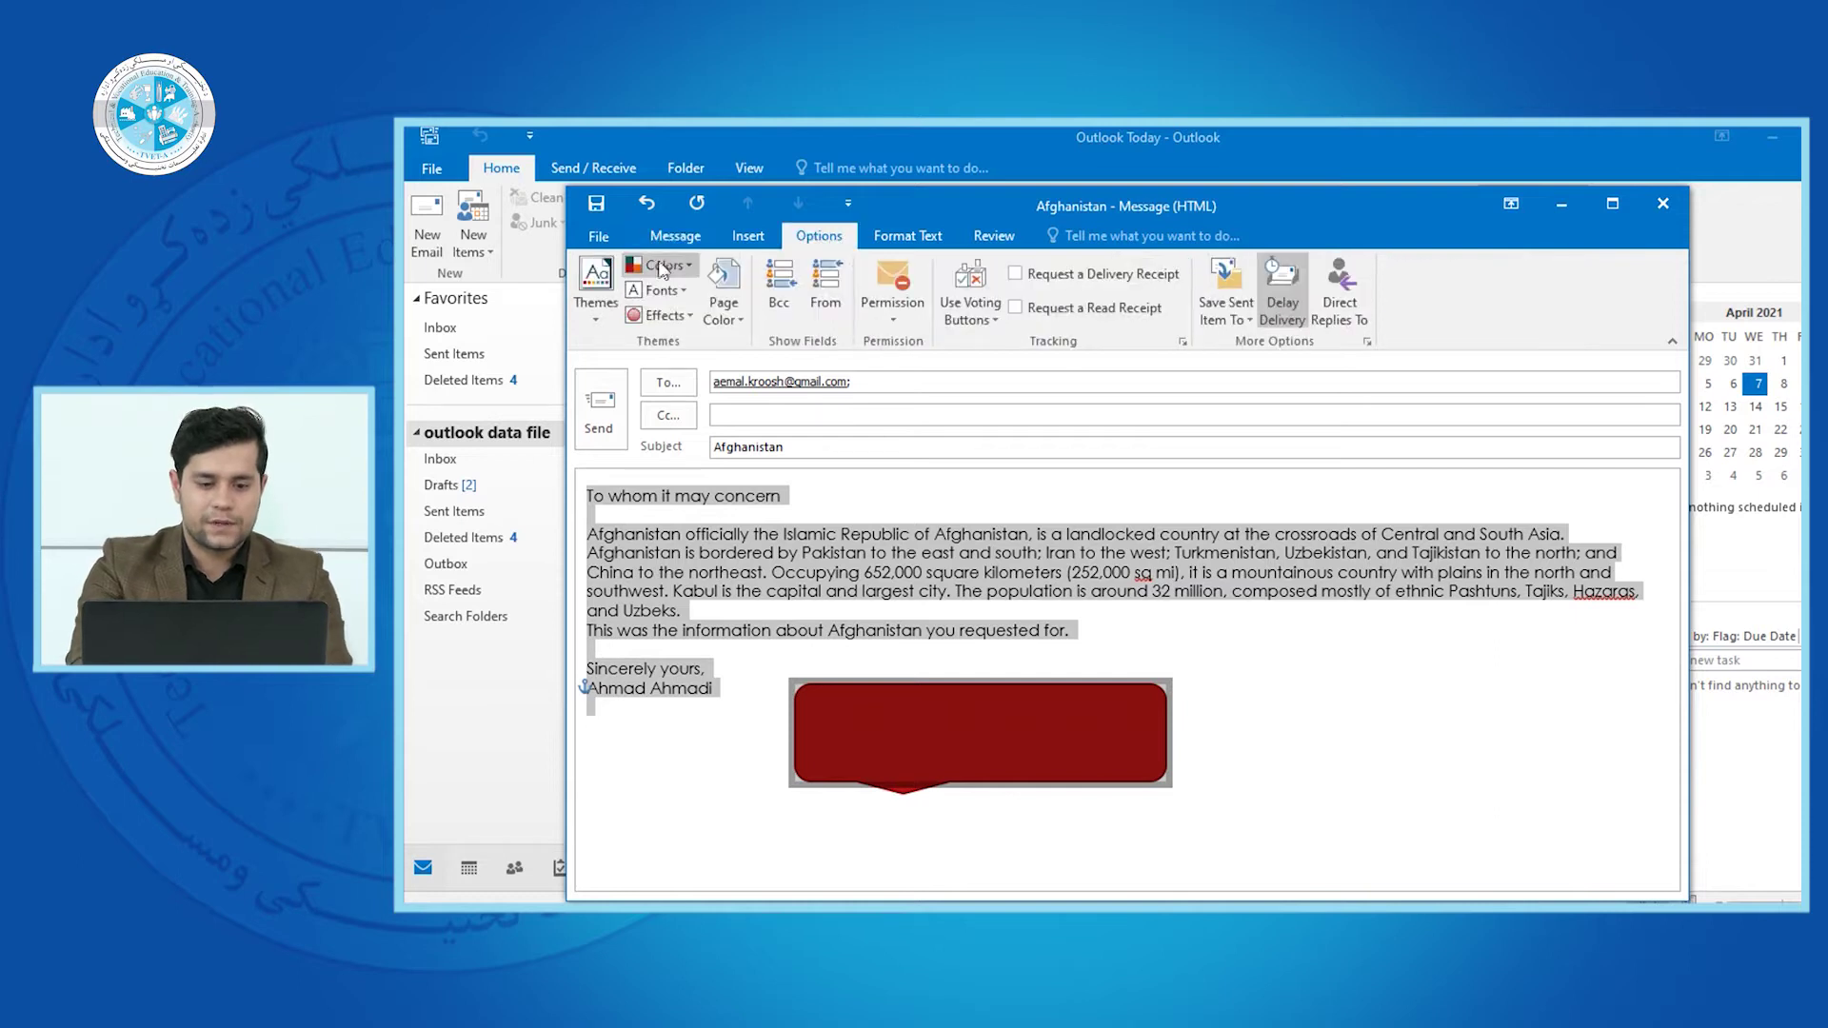
left_click(597, 284)
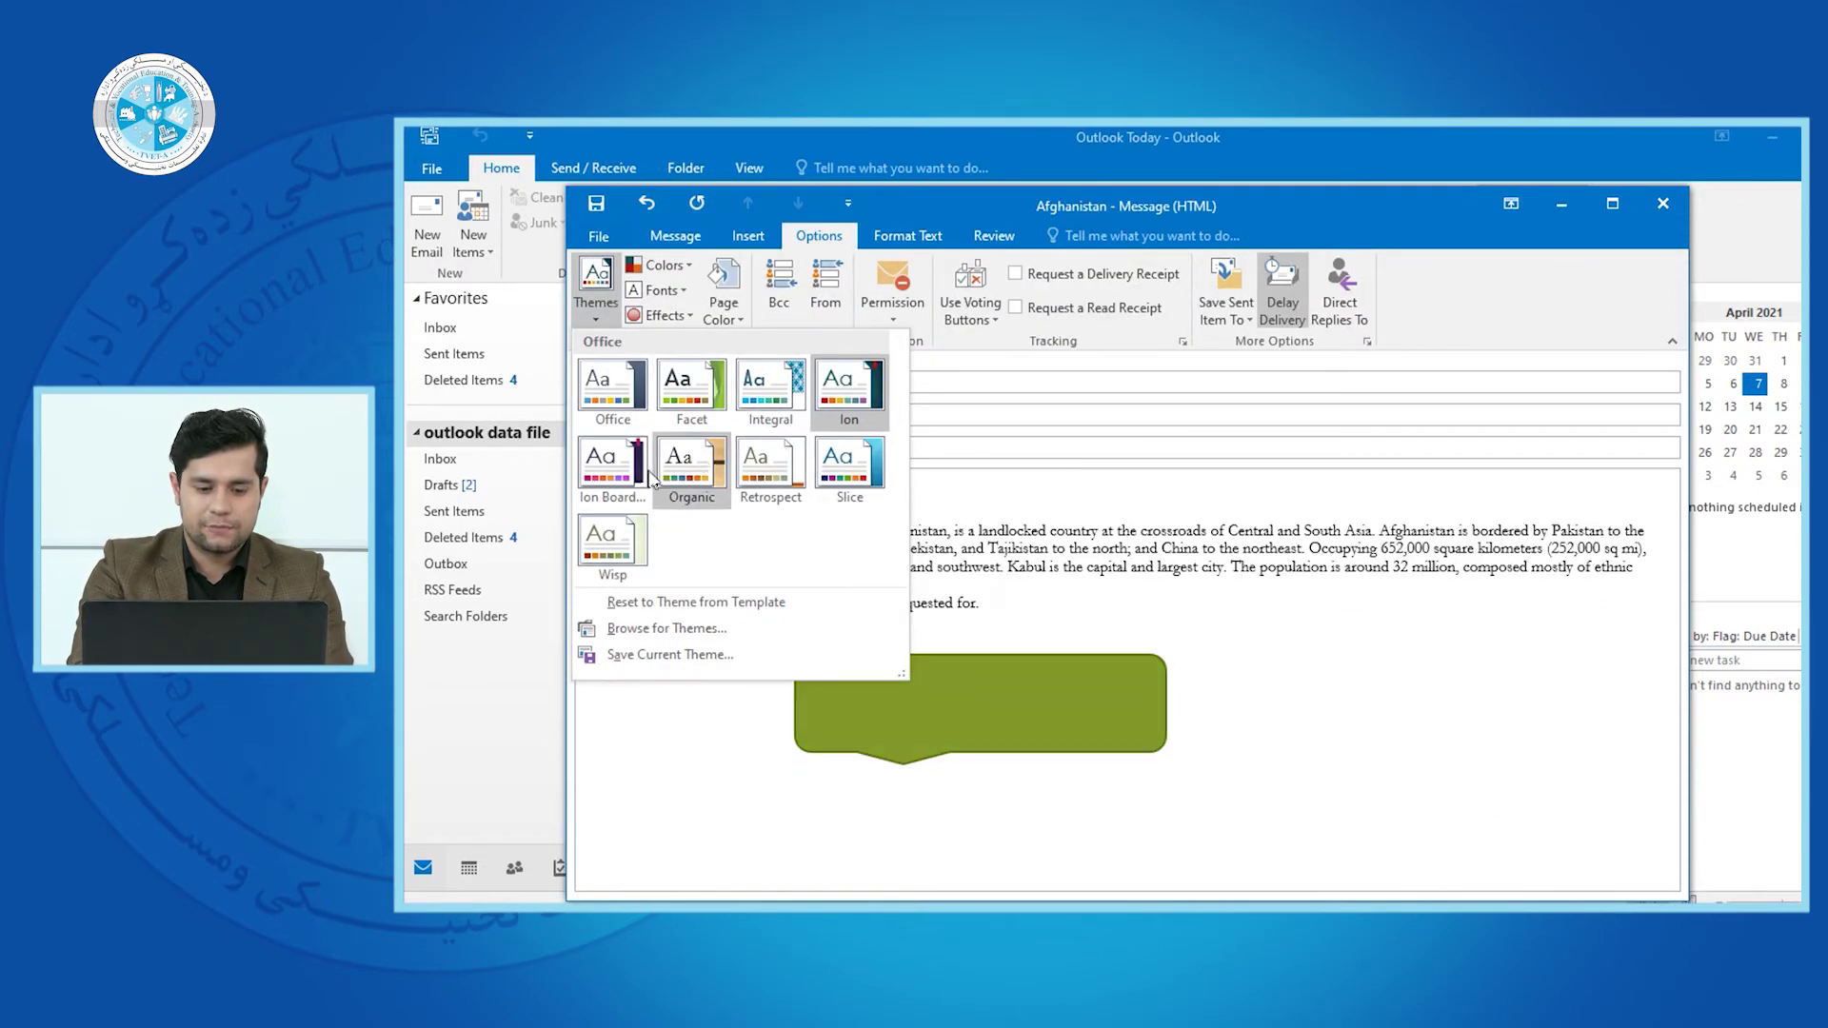
left_click(860, 479)
left_click(959, 699)
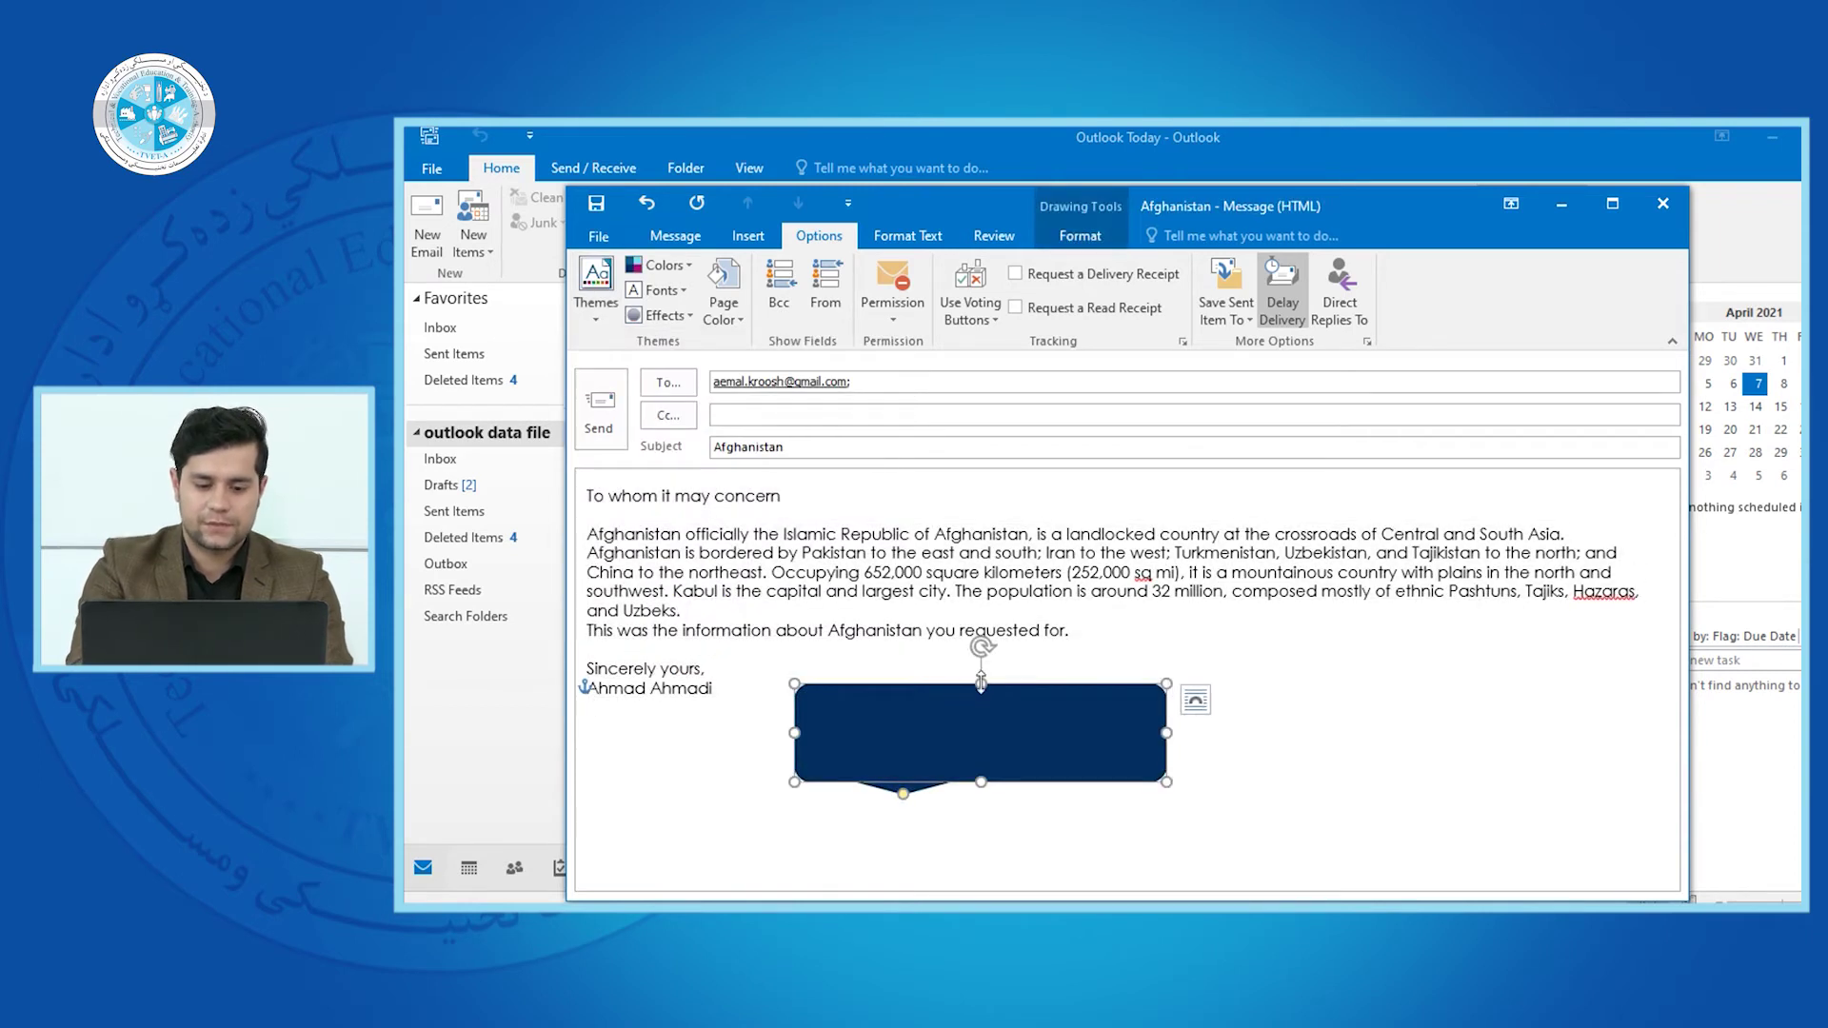
key("Delete")
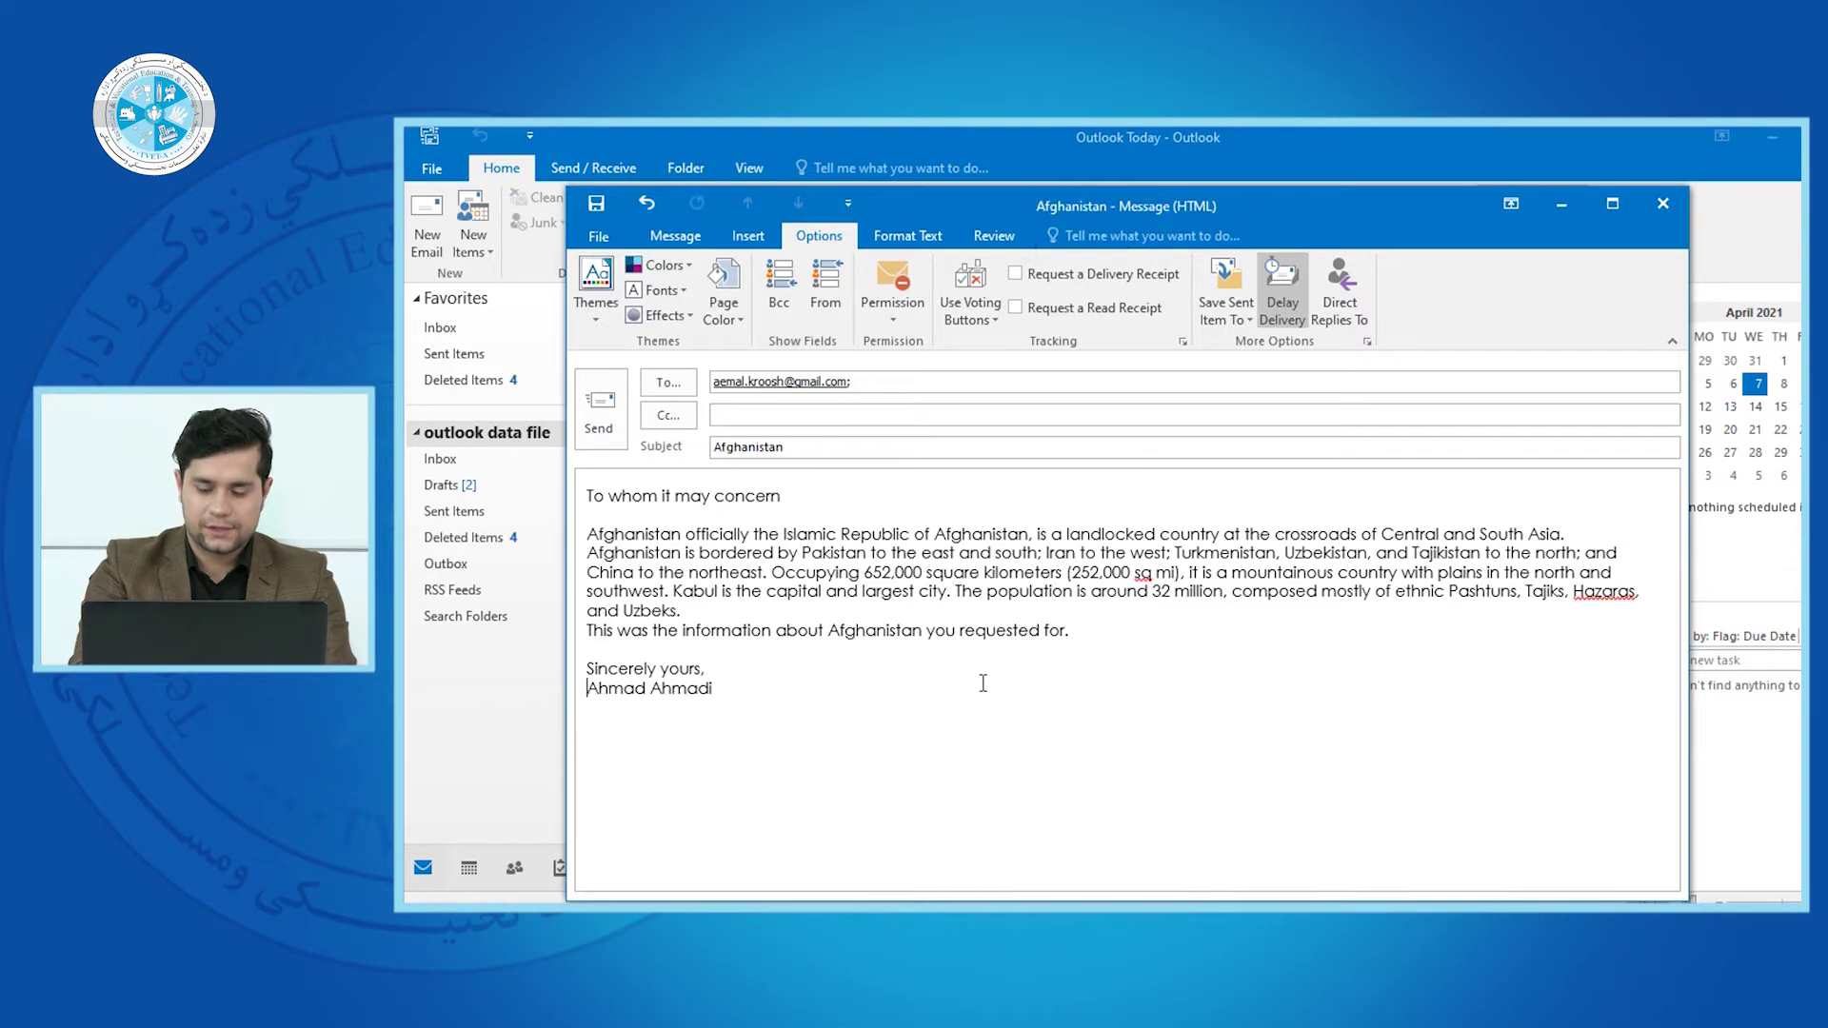
Browse the theme color sets and examine the custom theme color settings without saving a new set
left_click(679, 265)
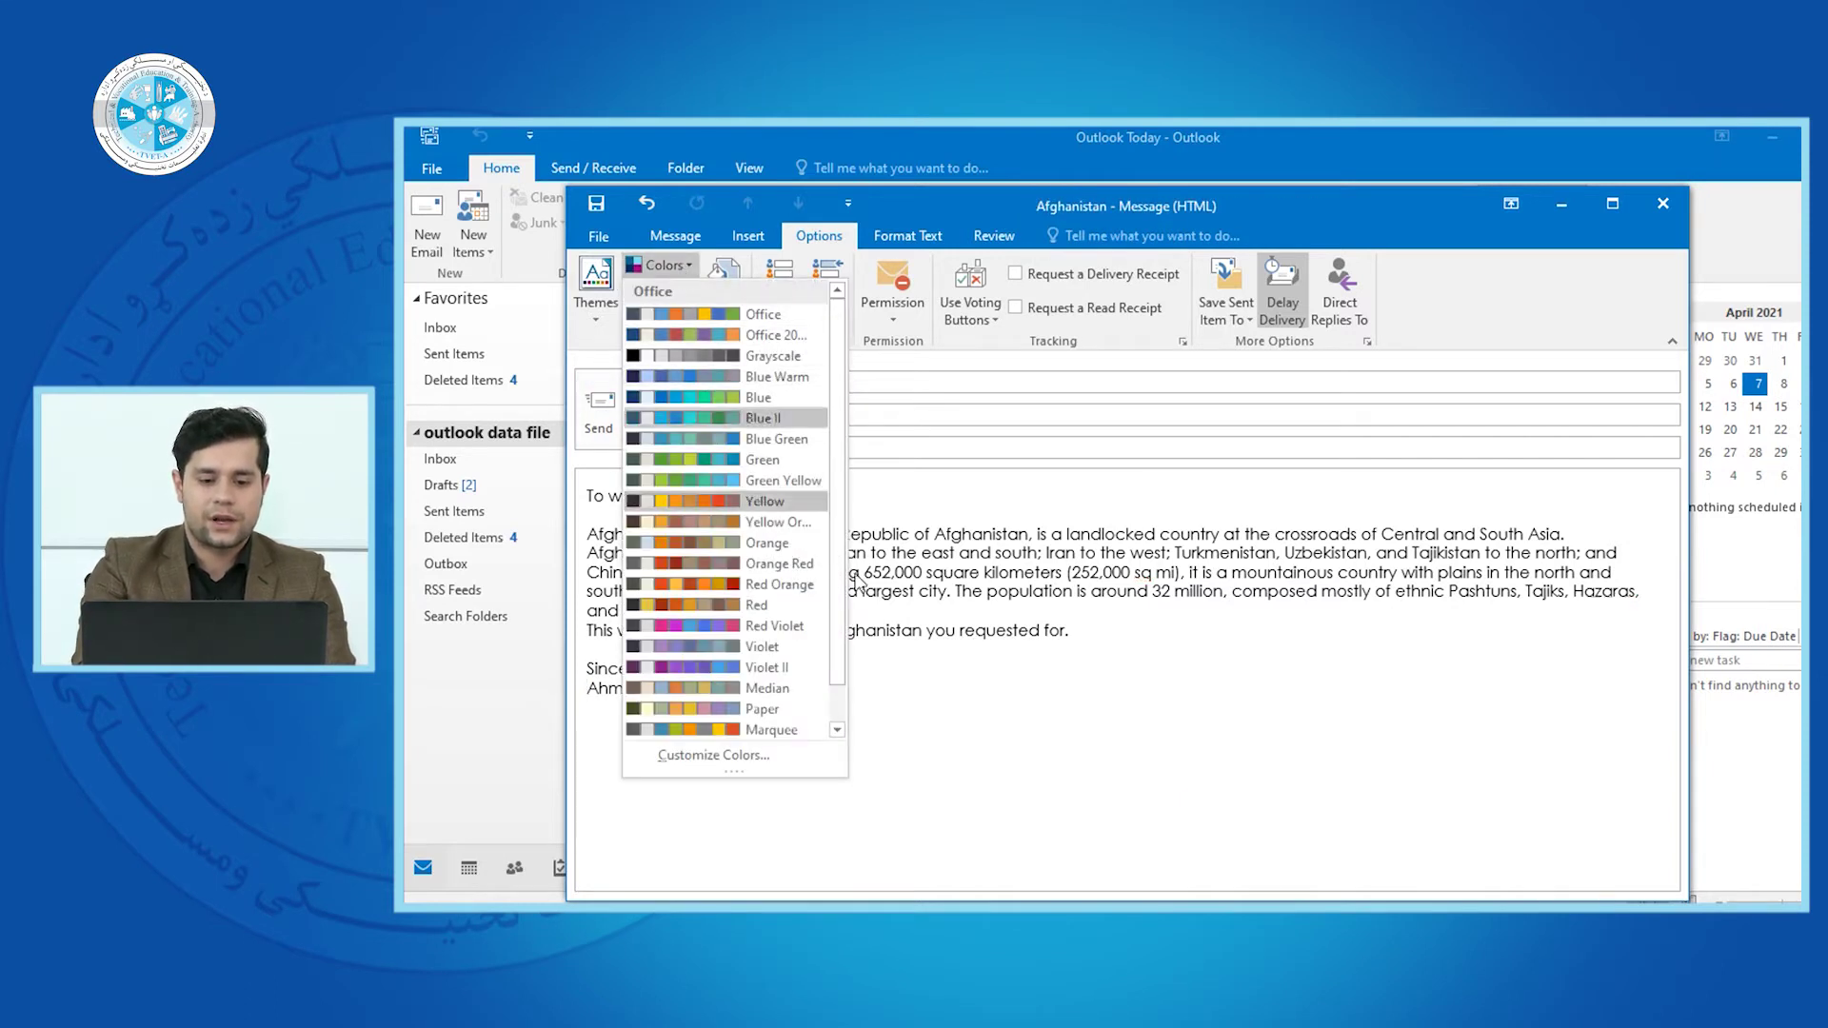
left_click(952, 595)
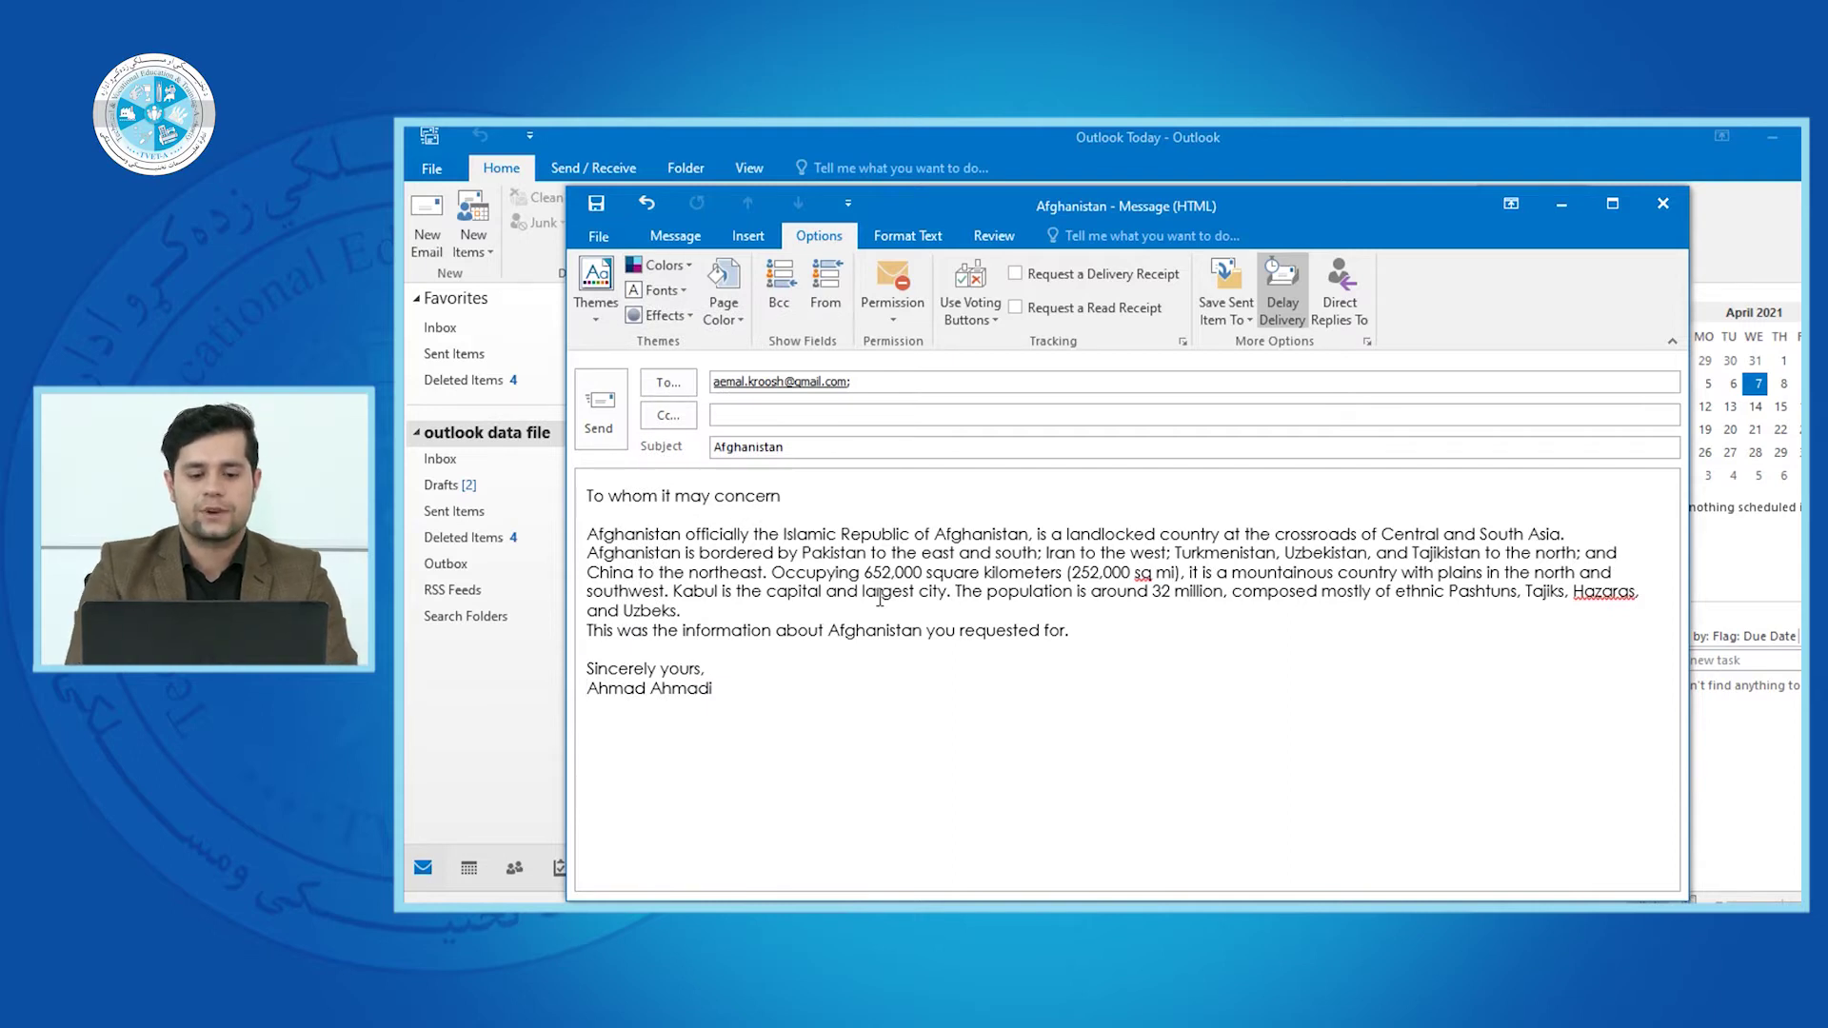
left_click(684, 267)
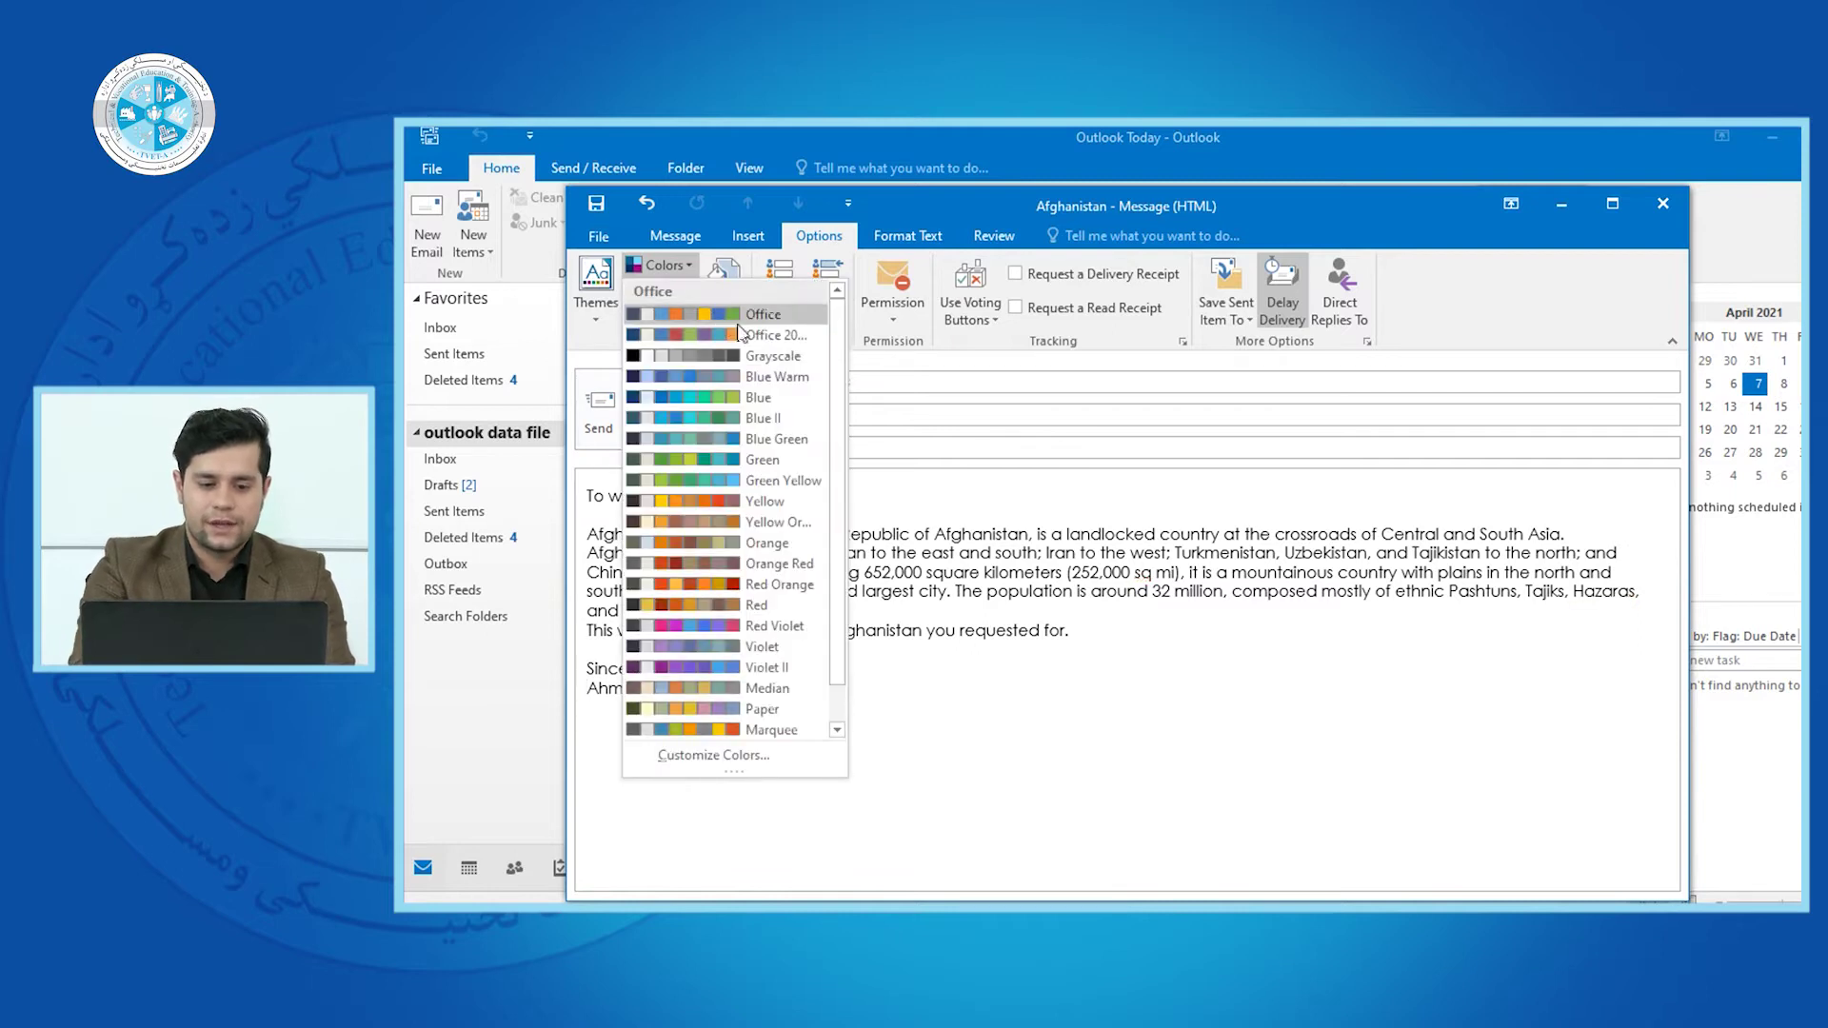
left_click(758, 758)
left_click_drag(1054, 317, 1127, 302)
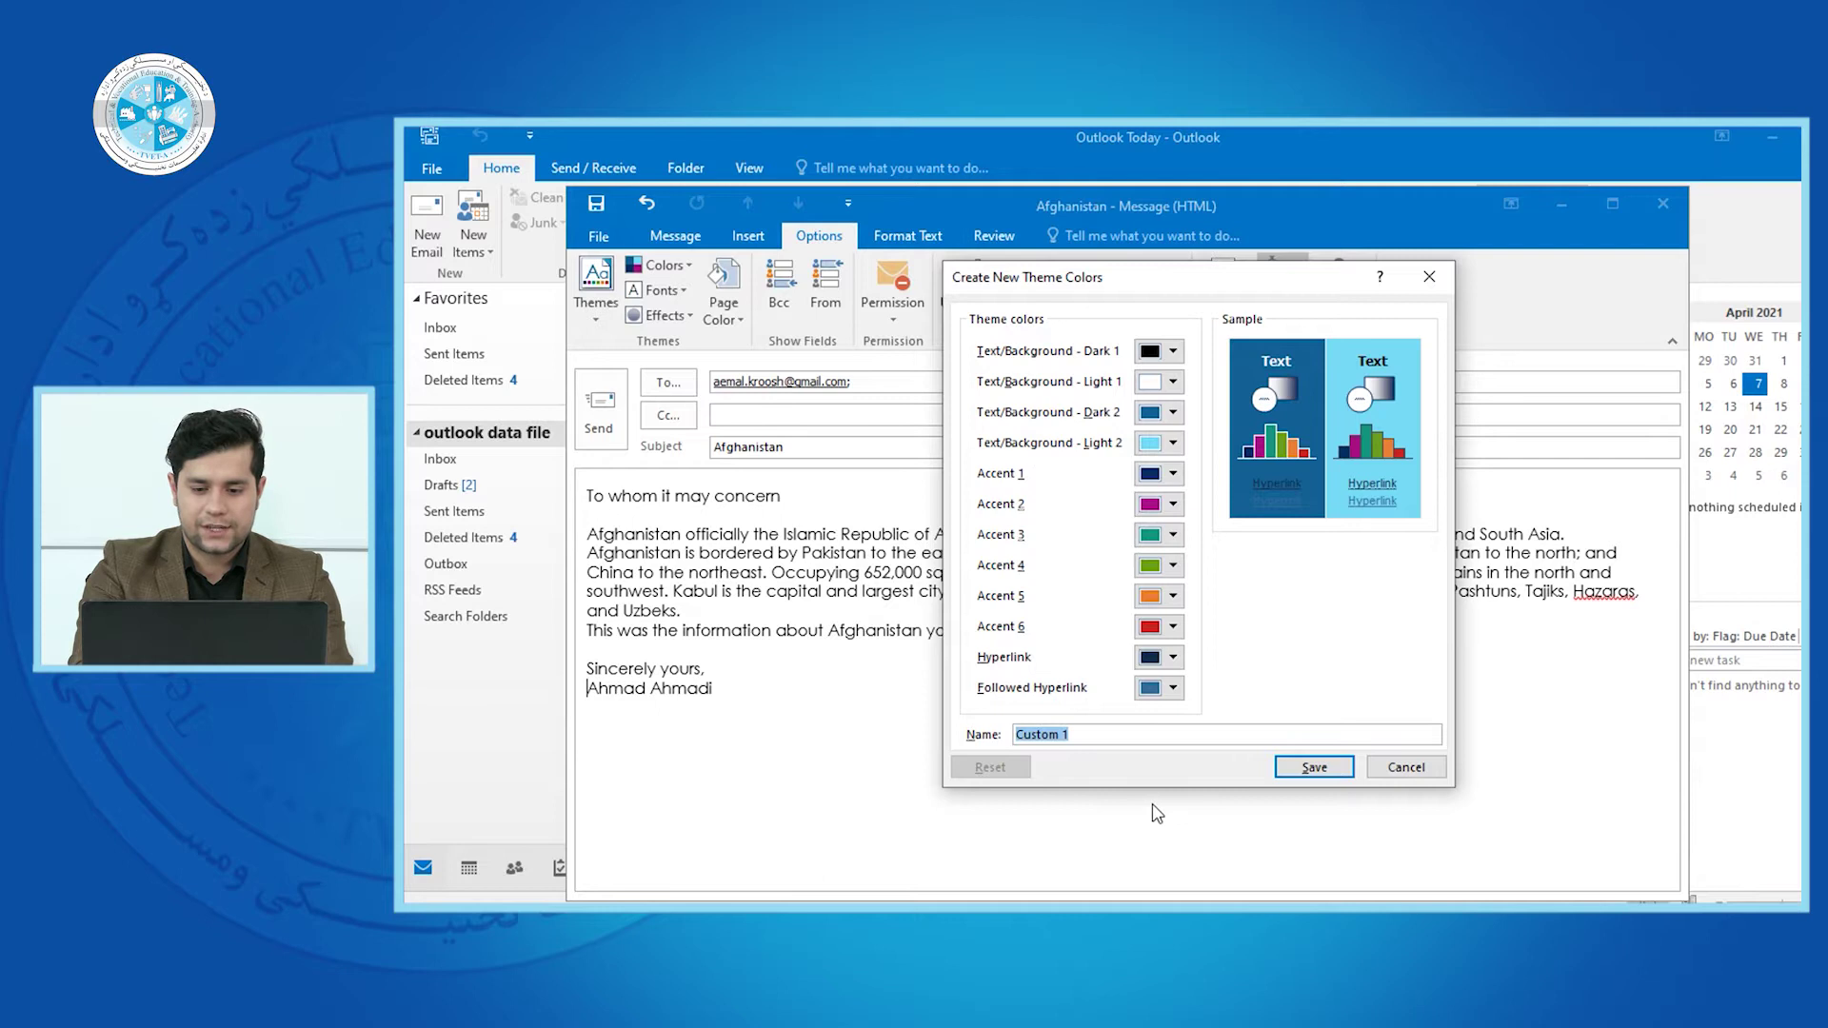
left_click(1396, 762)
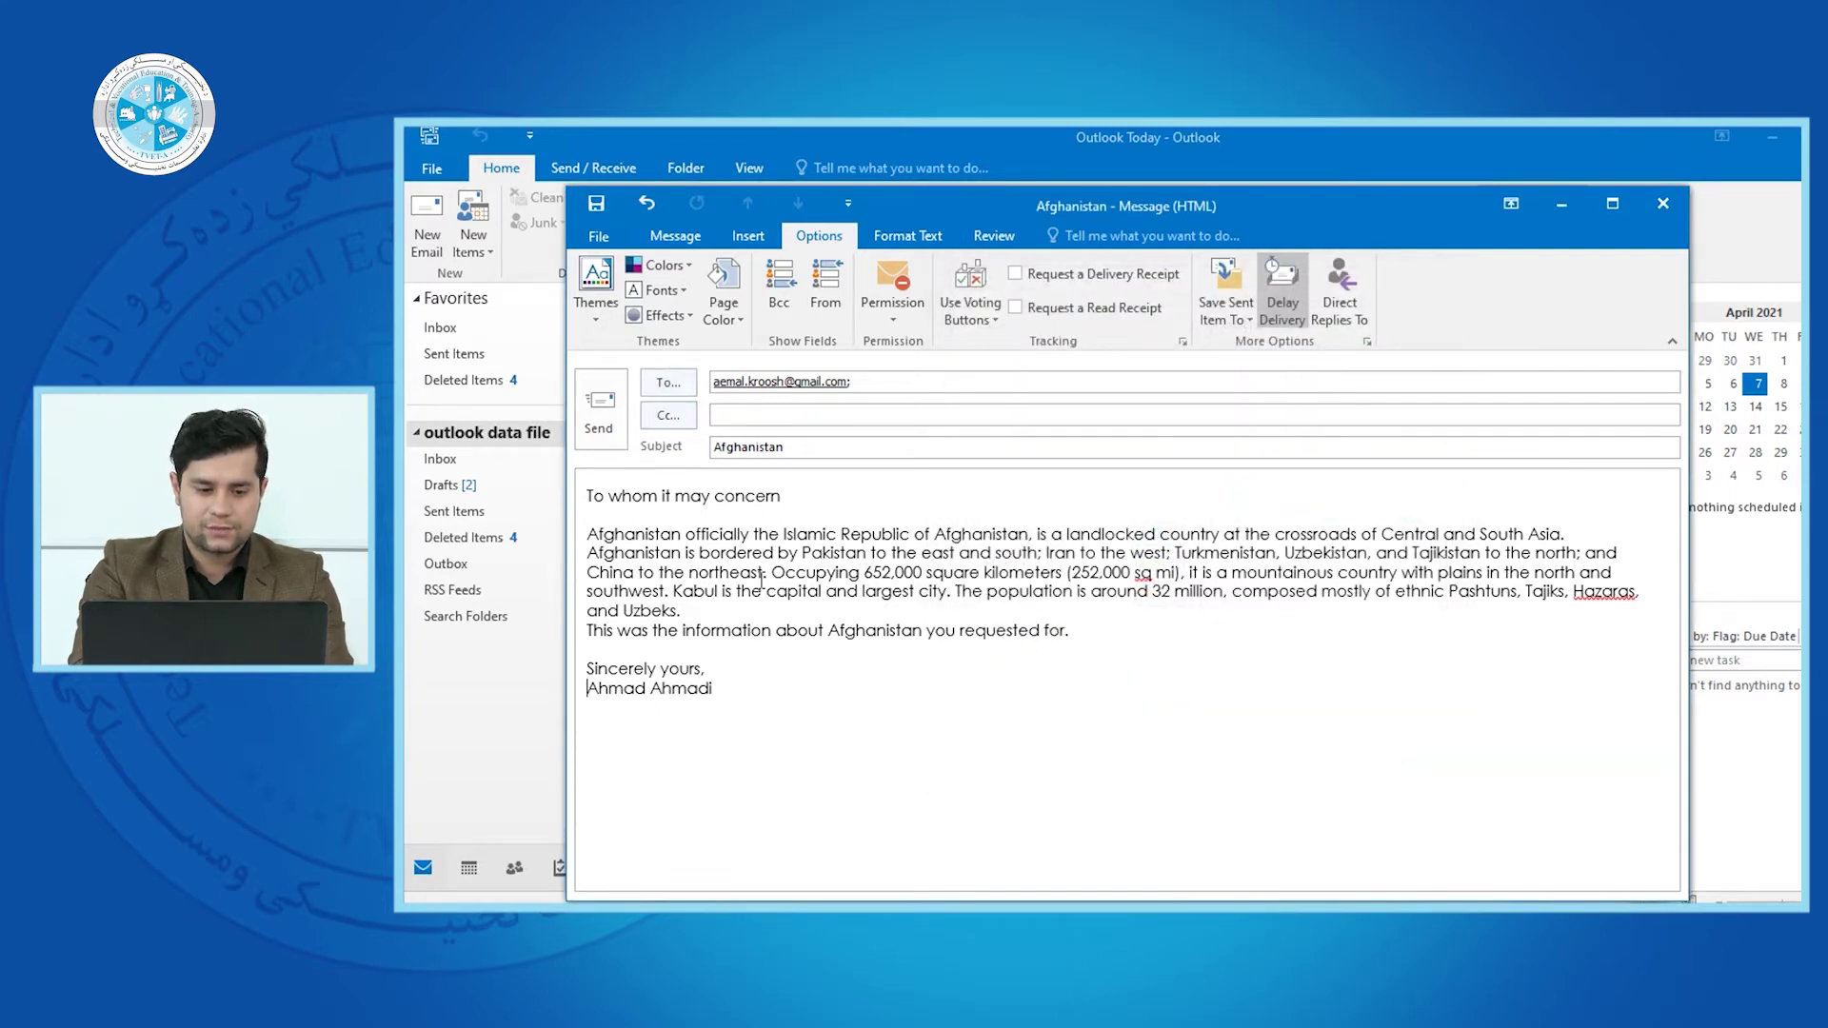
Select the message text from the greeting to the signature and preview the available theme fonts on it
left_click_drag(733, 692, 583, 486)
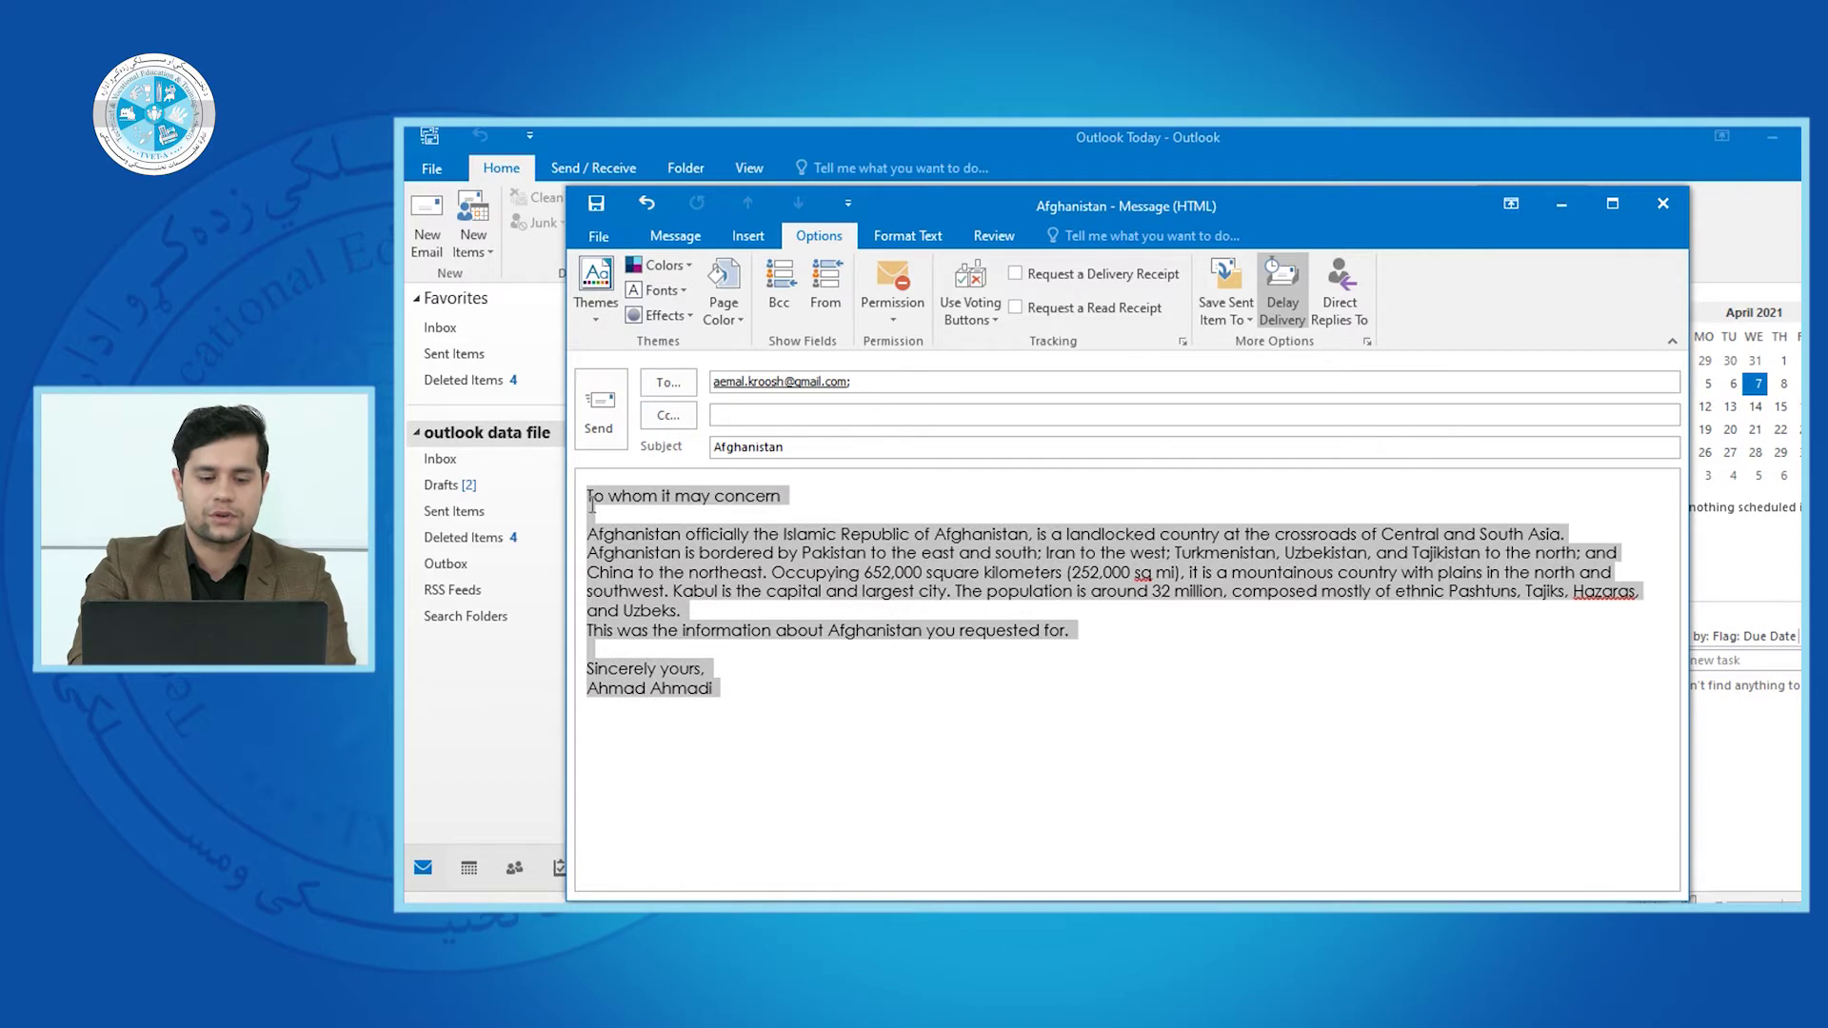
left_click(665, 291)
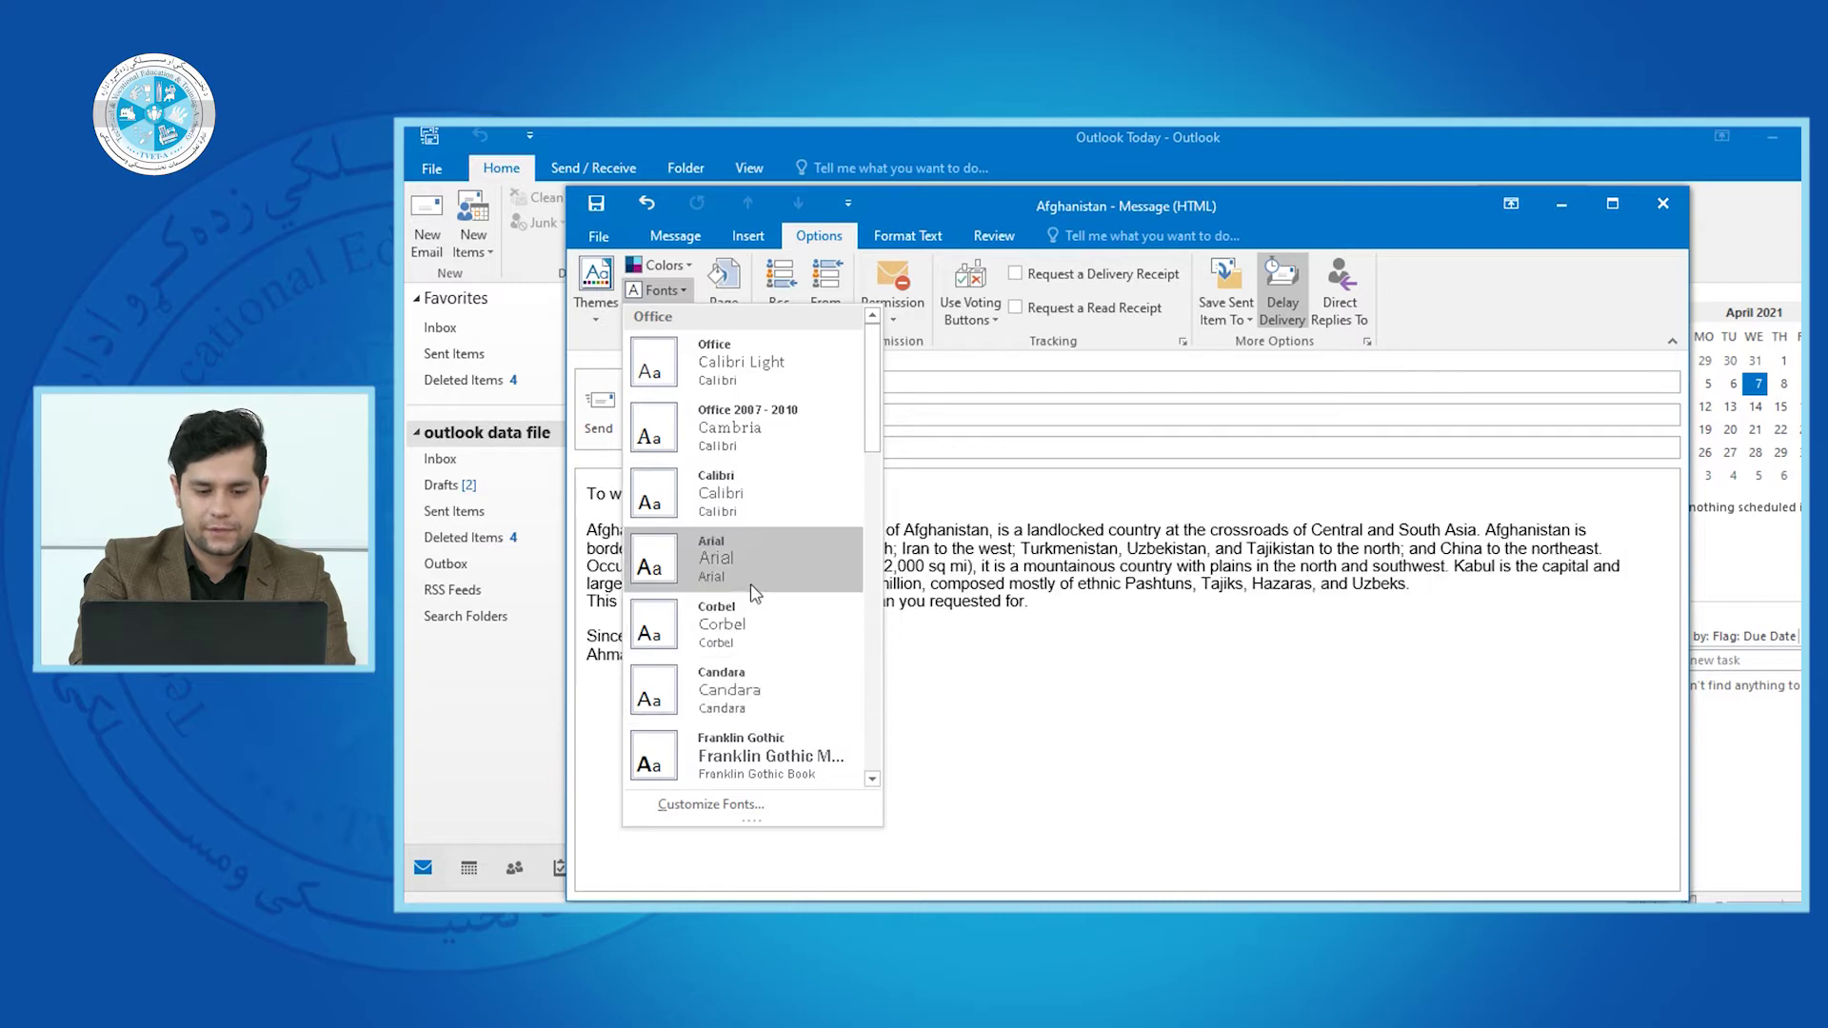
left_click(872, 778)
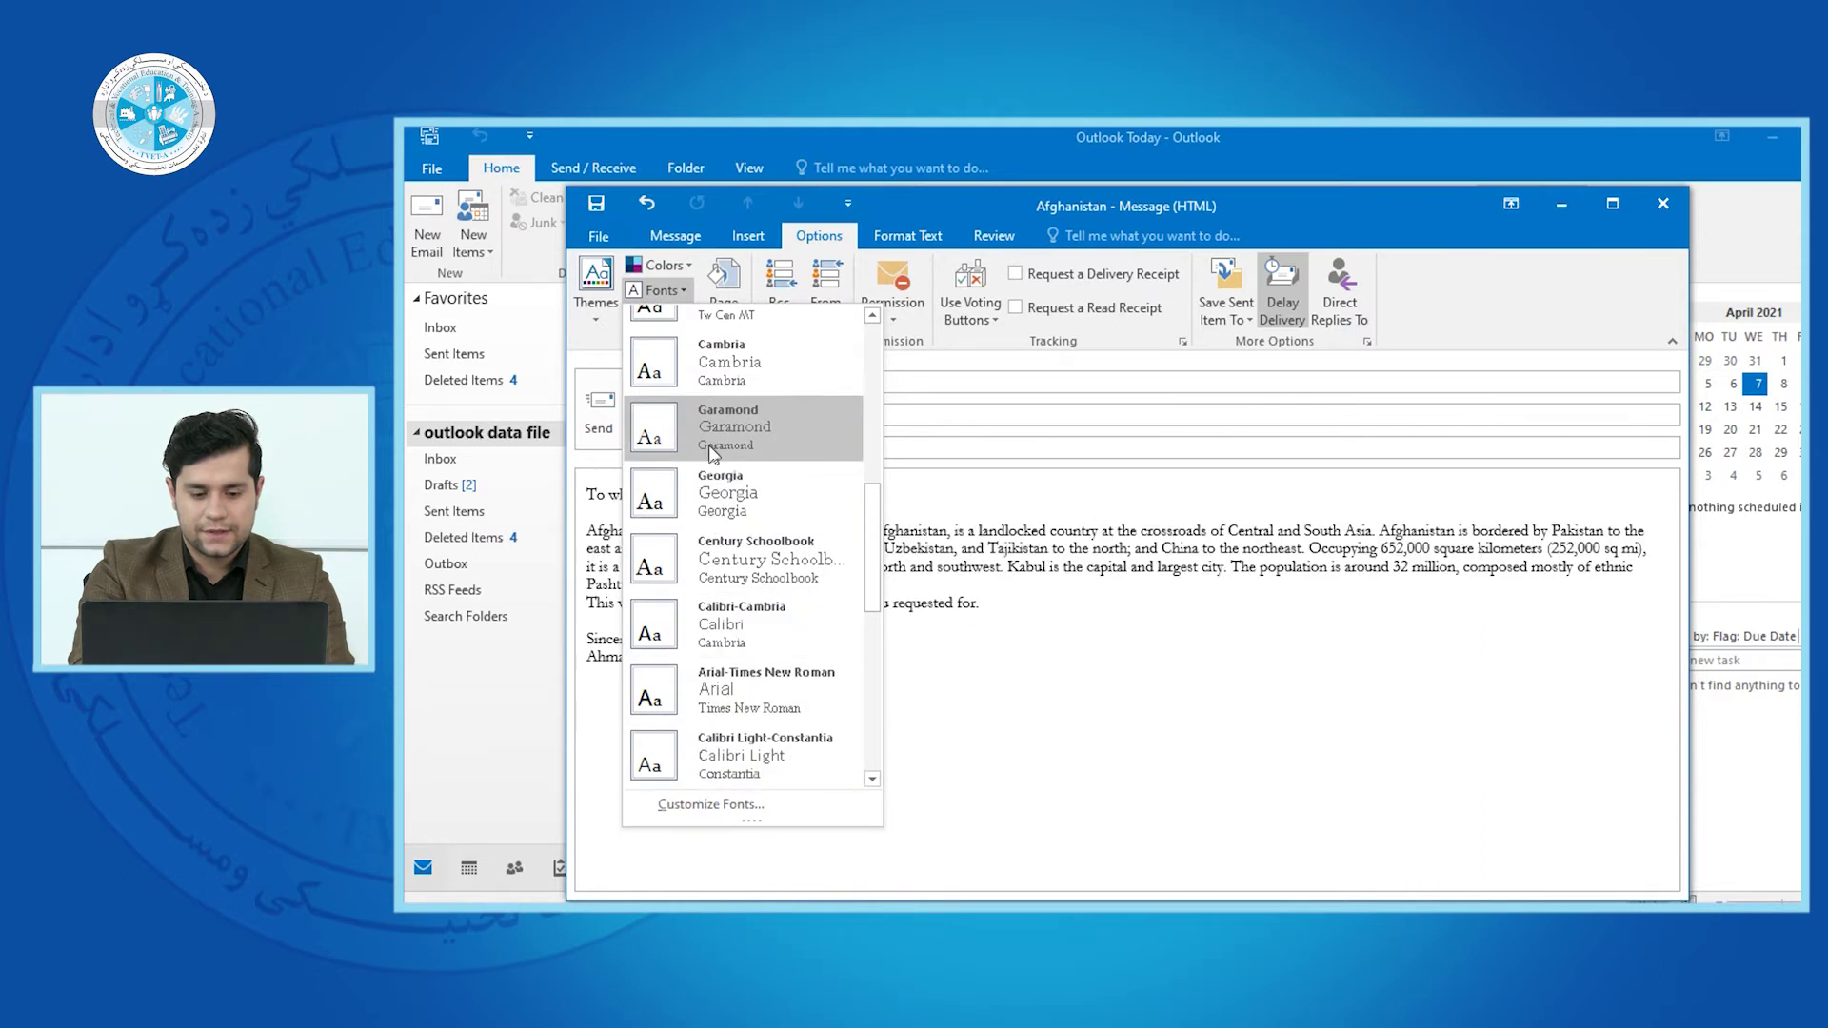
Examine the heading and body font settings for Latin and complex script in a custom theme font set, without saving it
left_click(710, 804)
left_click_drag(1023, 377, 1160, 362)
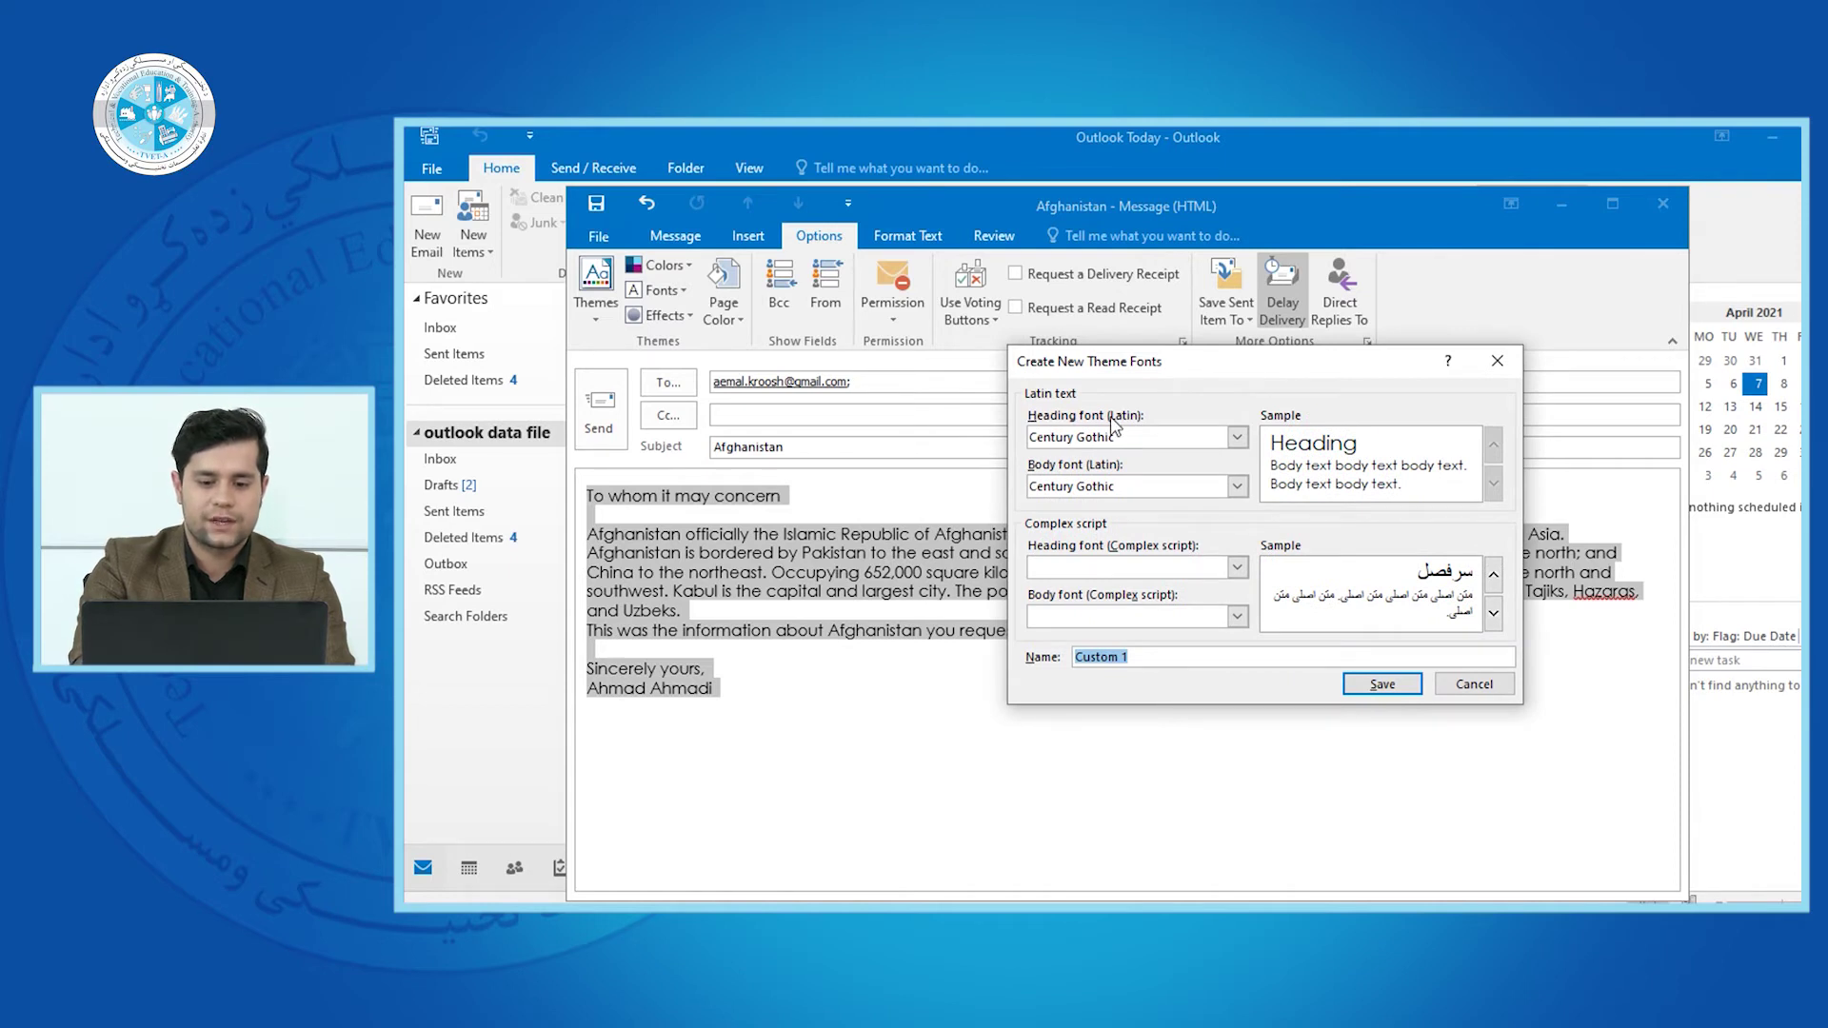
left_click(1127, 488)
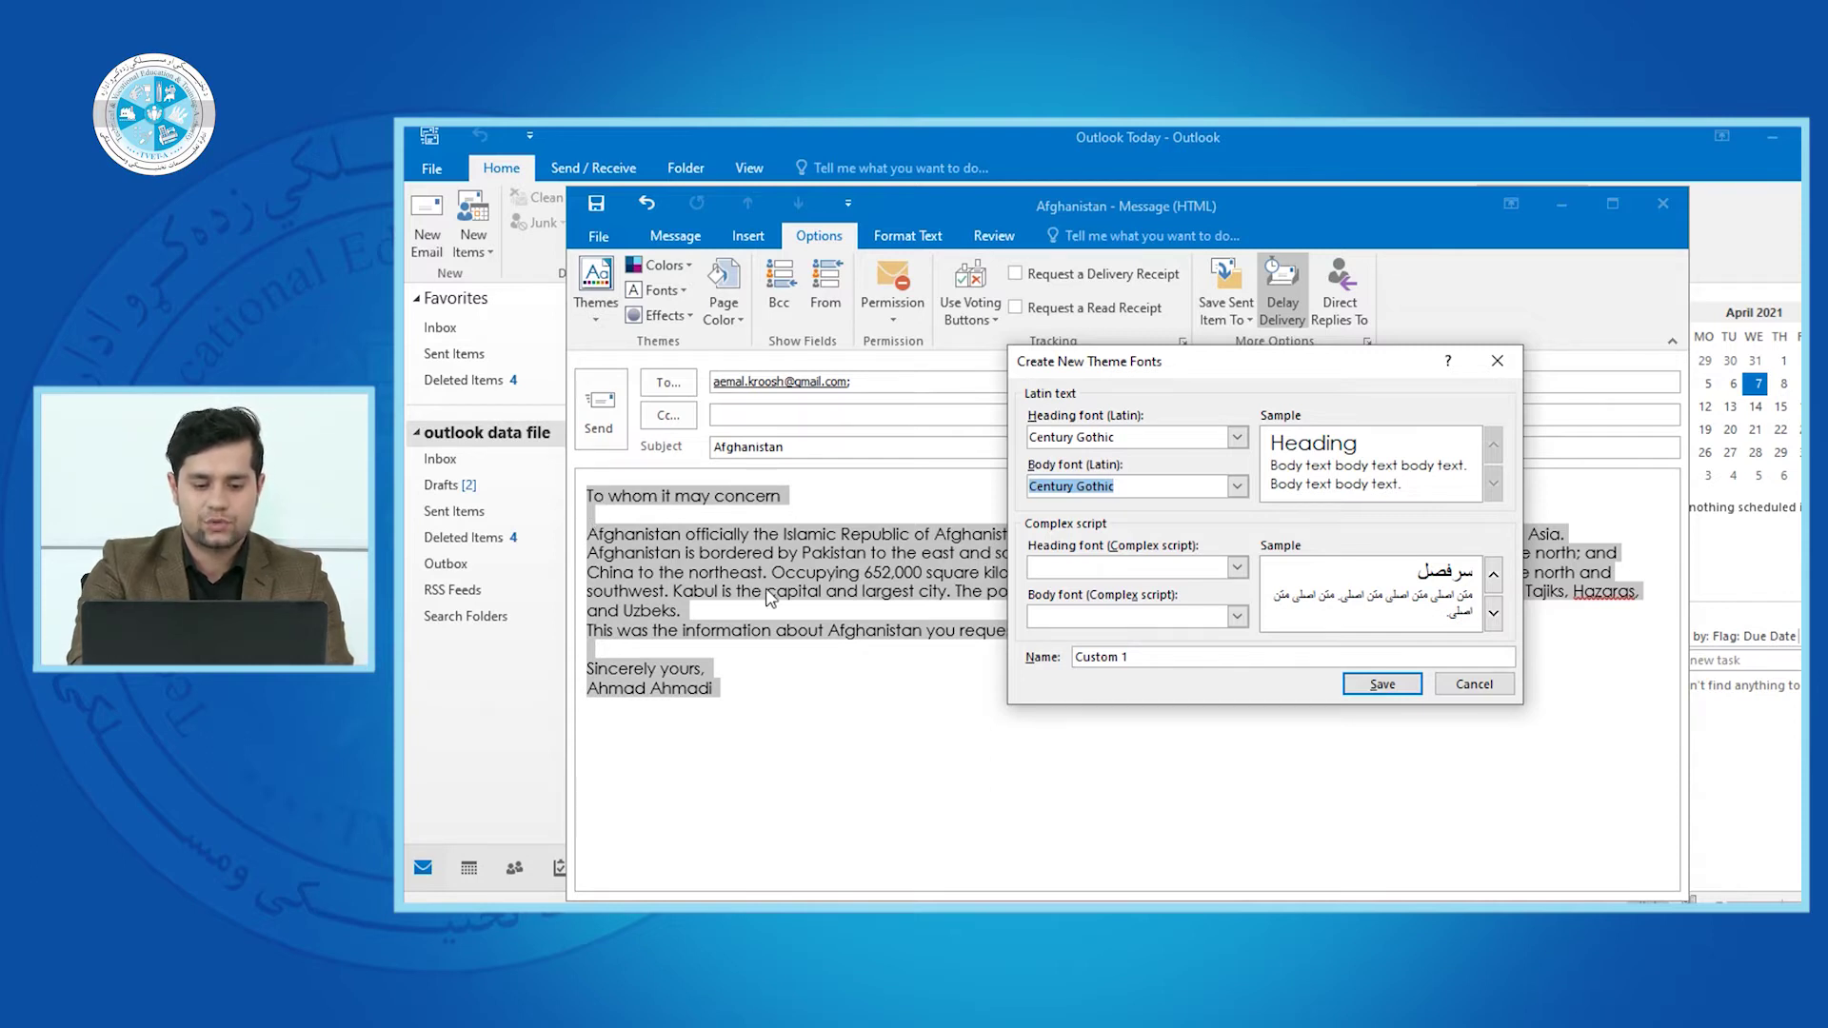
left_click(1076, 567)
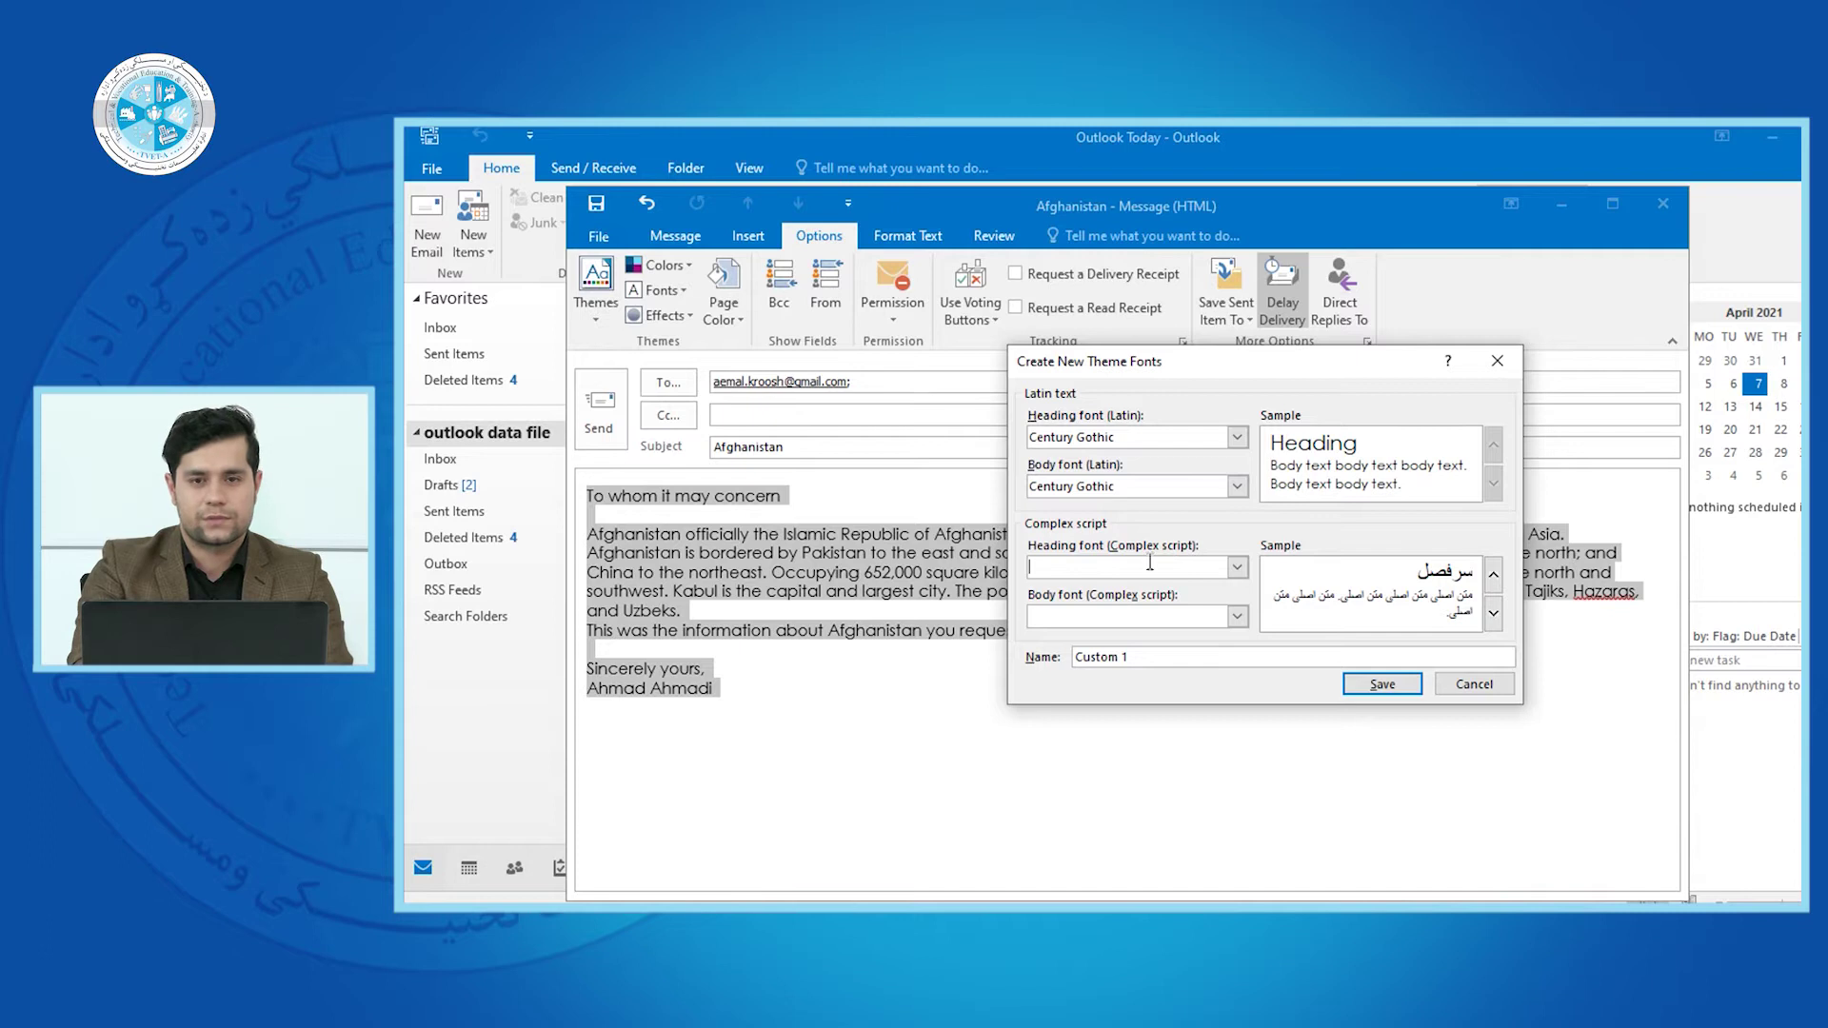
left_click(1237, 567)
left_click(1237, 567)
left_click(1238, 616)
left_click(1238, 616)
left_click(1465, 683)
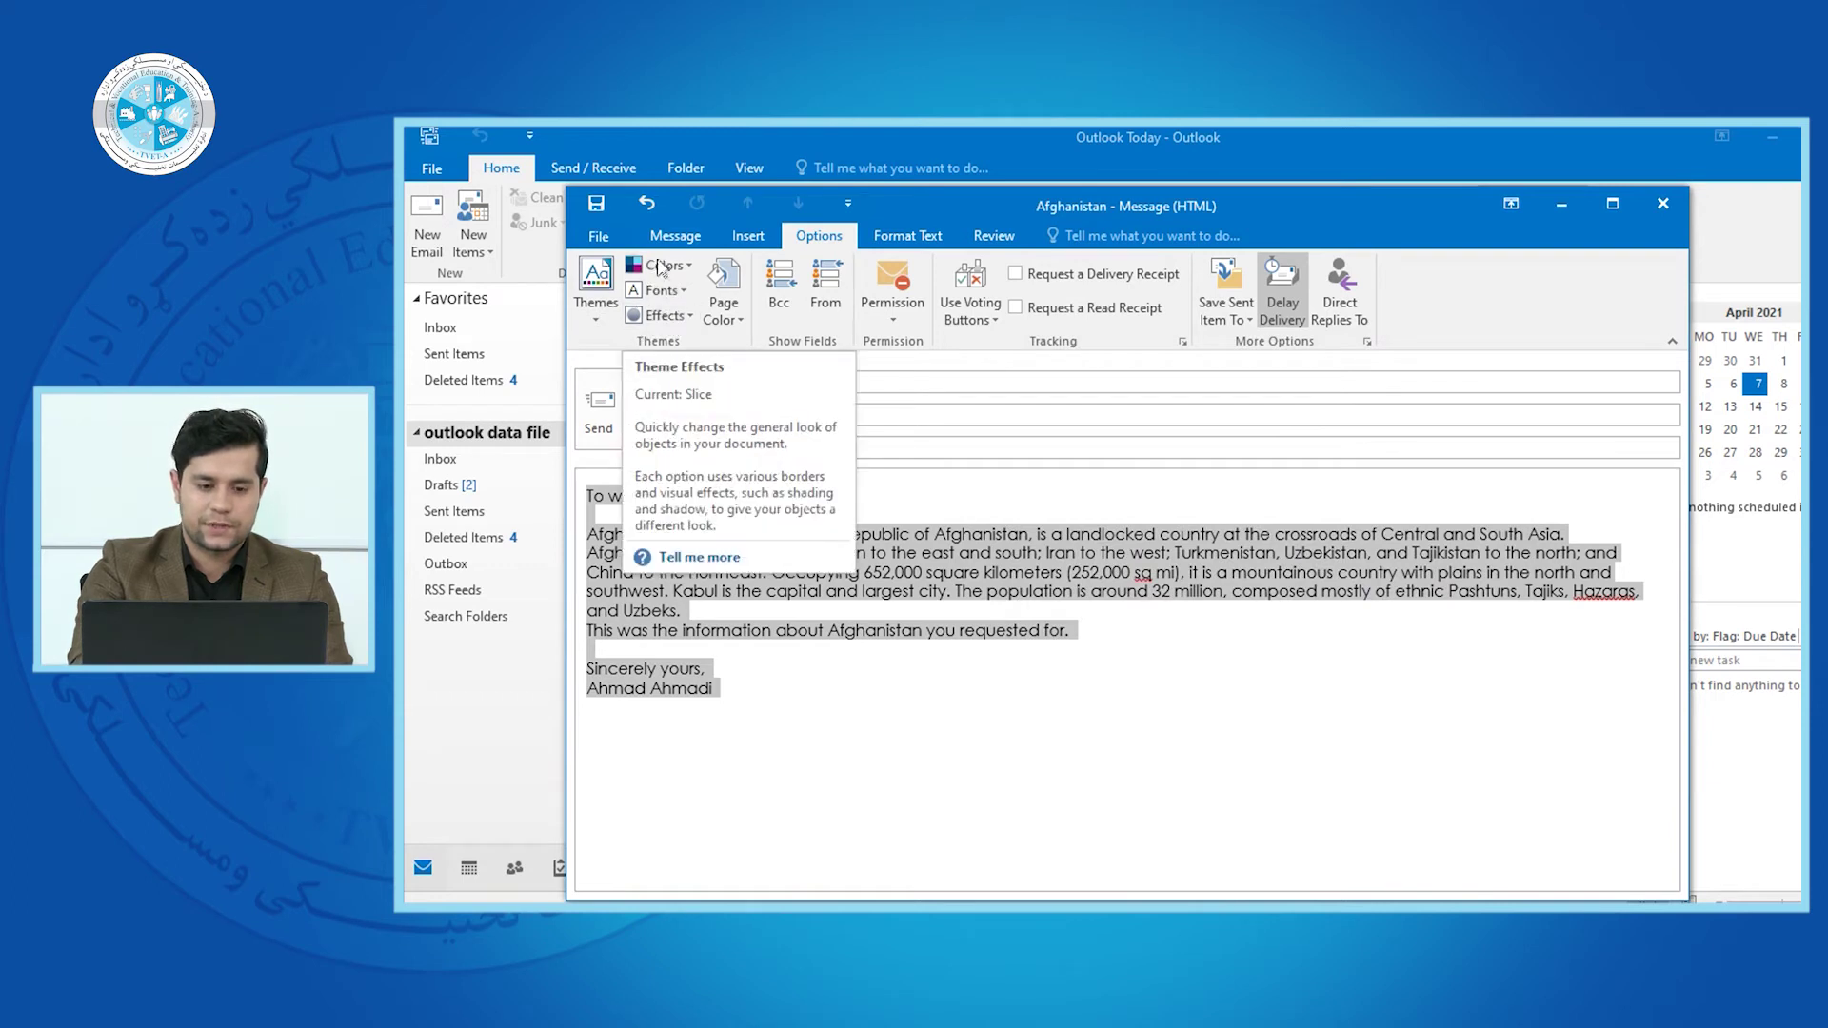
Draw a rounded rectangular callout about 4.17" wide and 2.46" high over the lower part of the message text
left_click(744, 237)
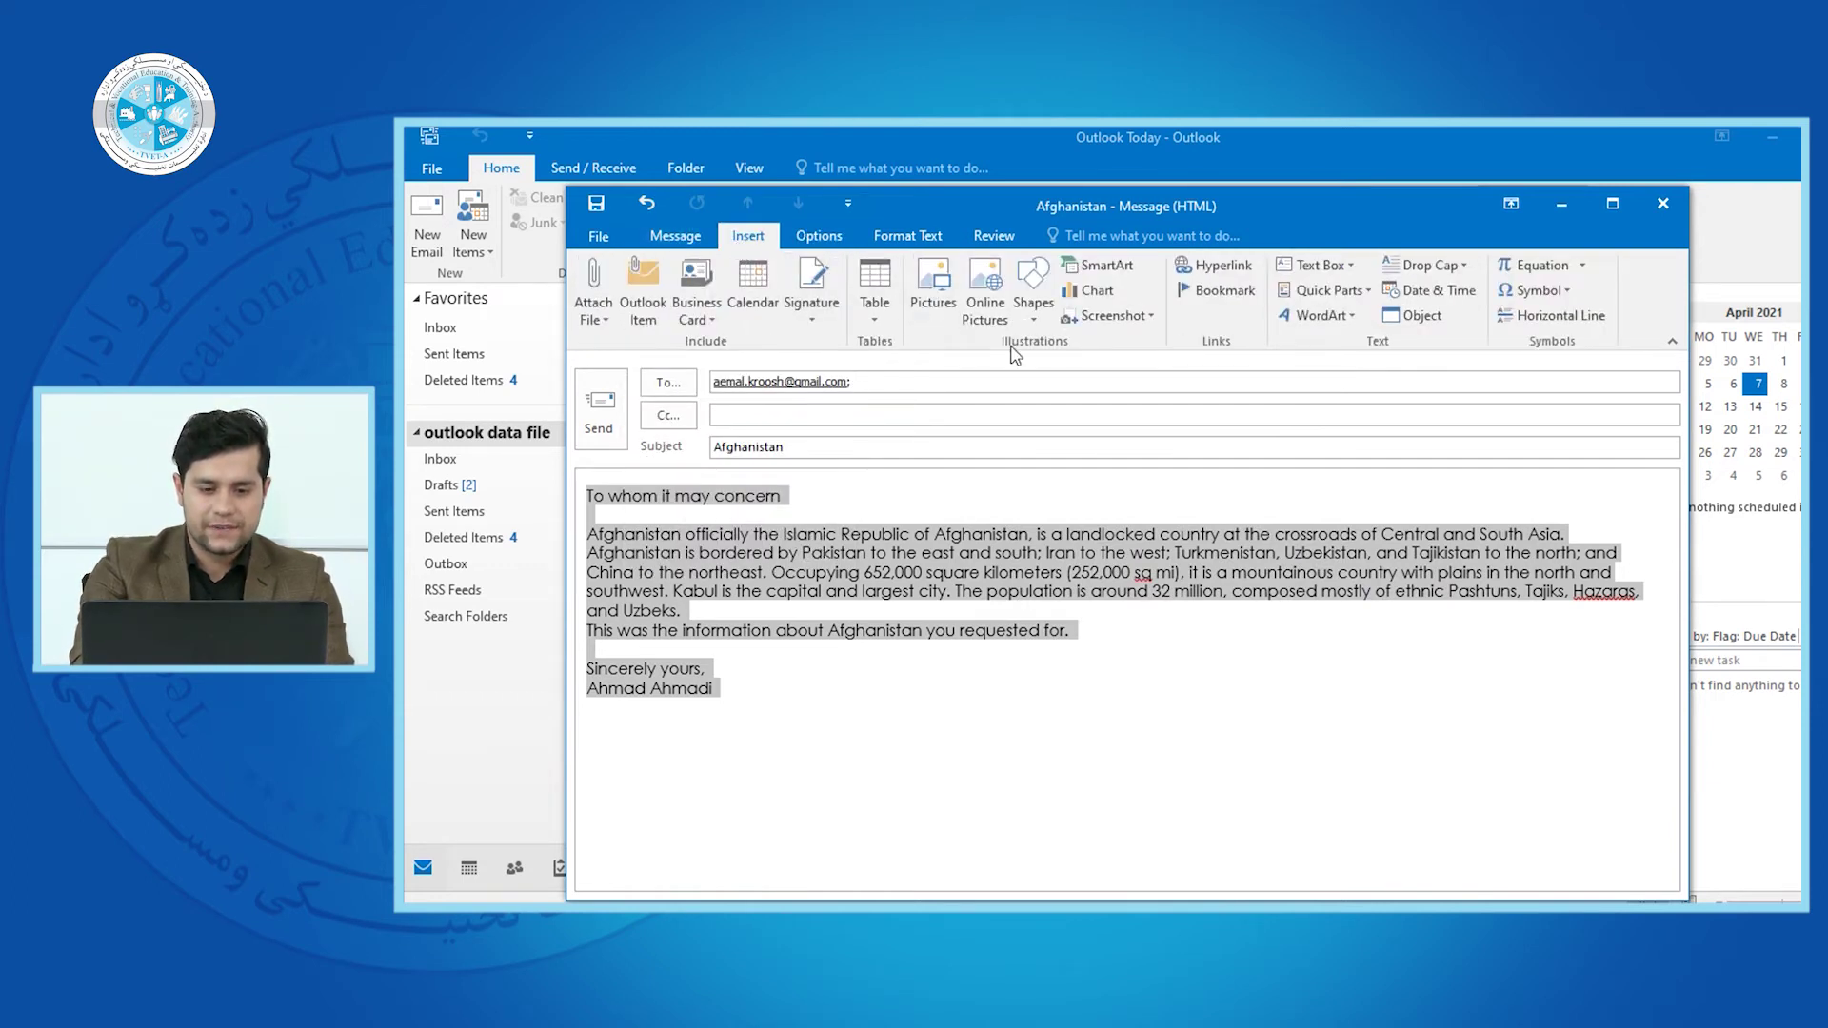
left_click(1031, 308)
left_click(941, 562)
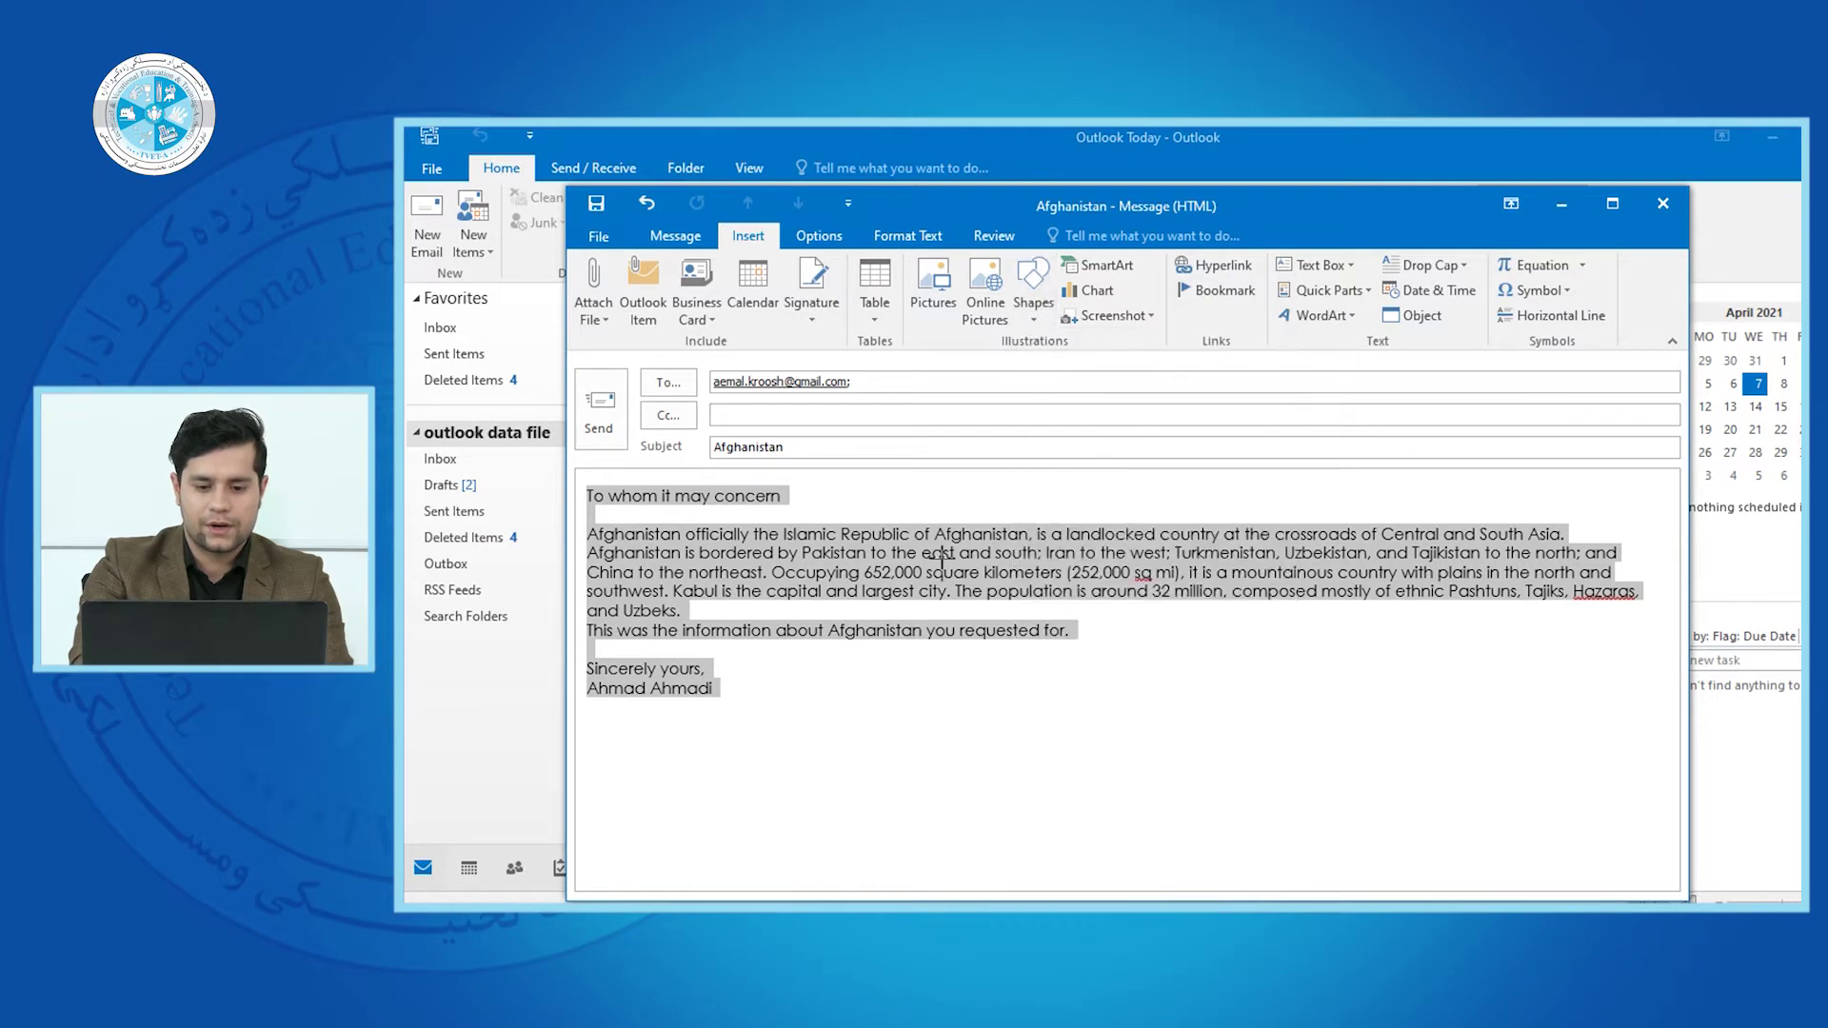
left_click_drag(877, 591, 1317, 849)
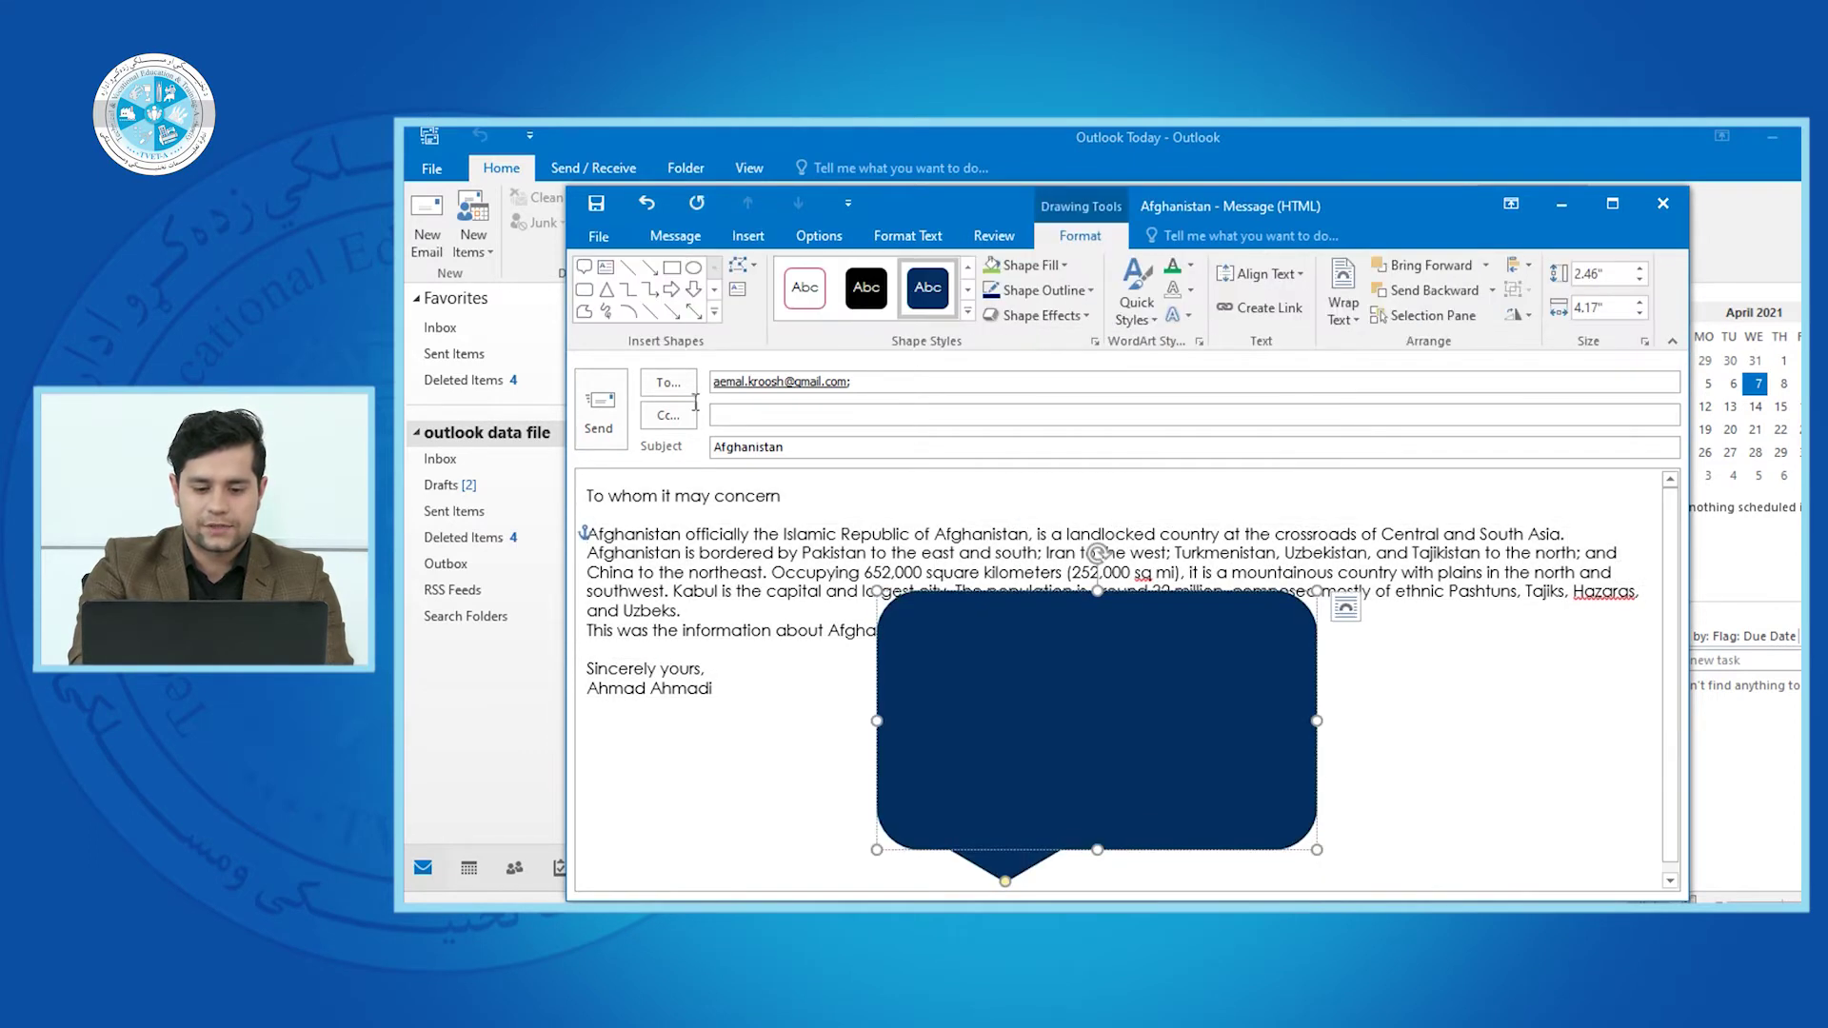
Apply the Frosted Glass theme effects to the message and delete the callout shape
left_click(741, 238)
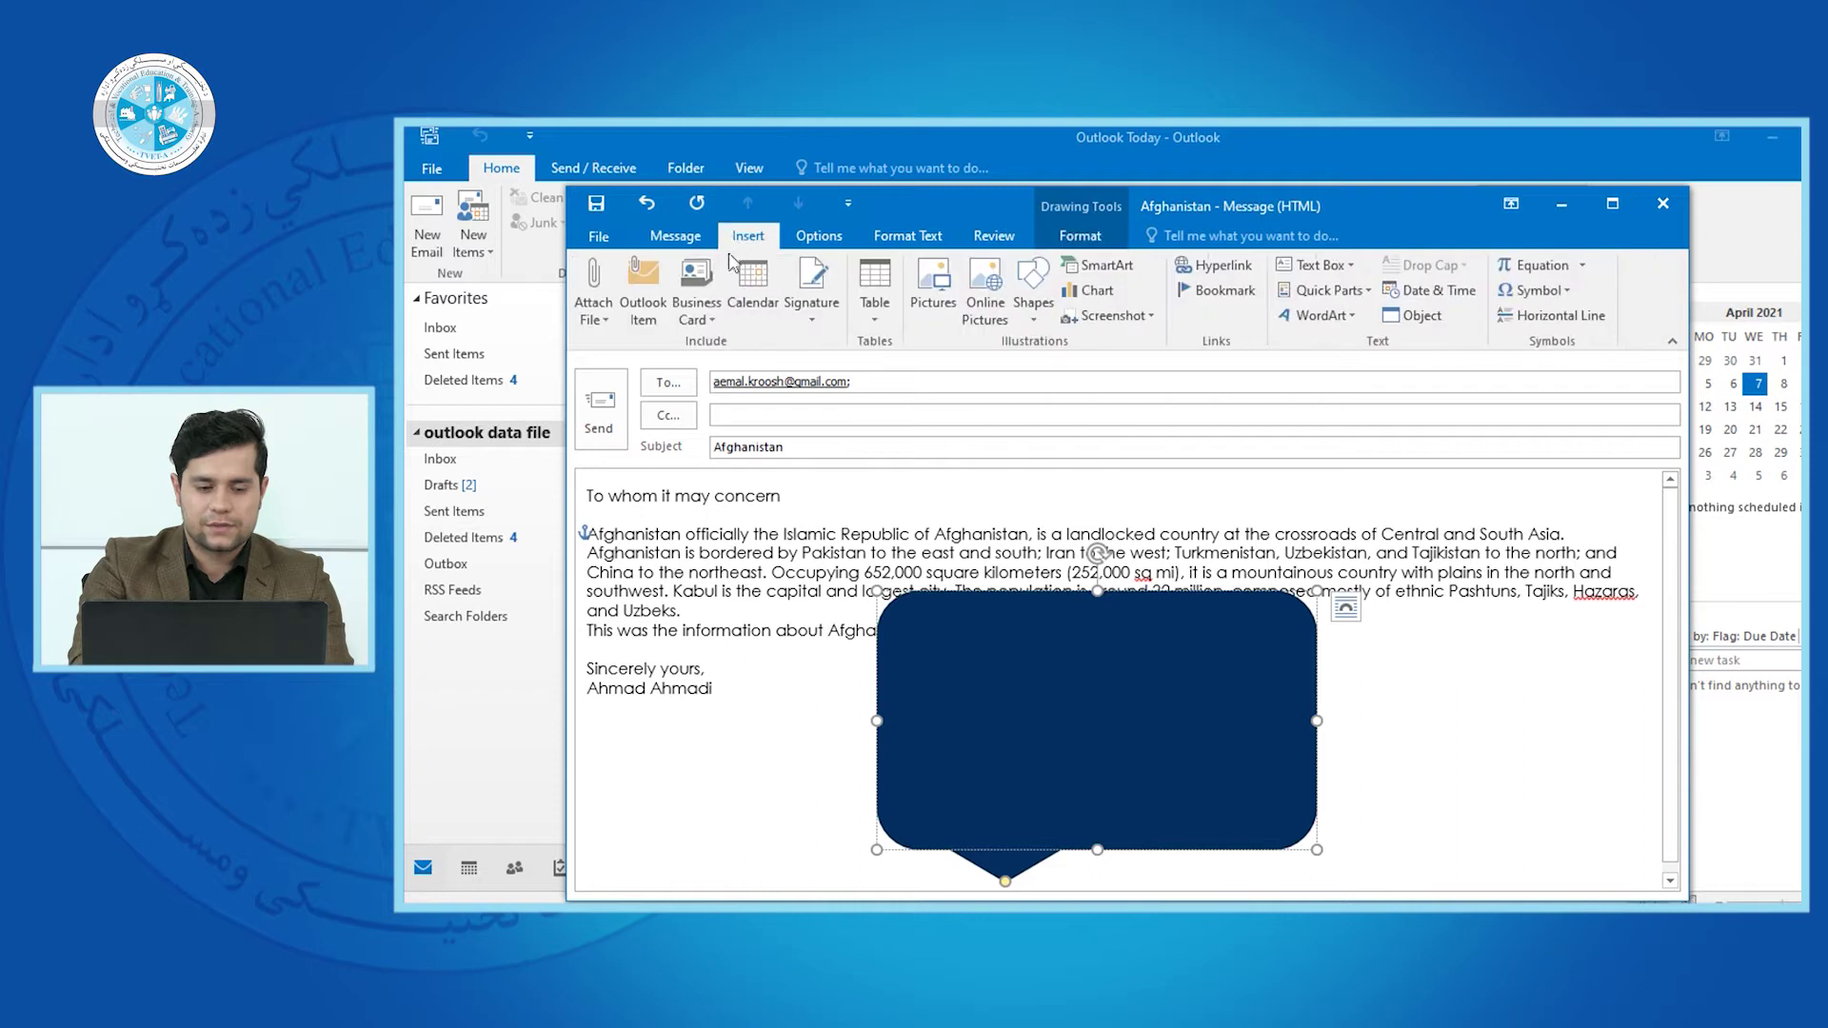
left_click(817, 236)
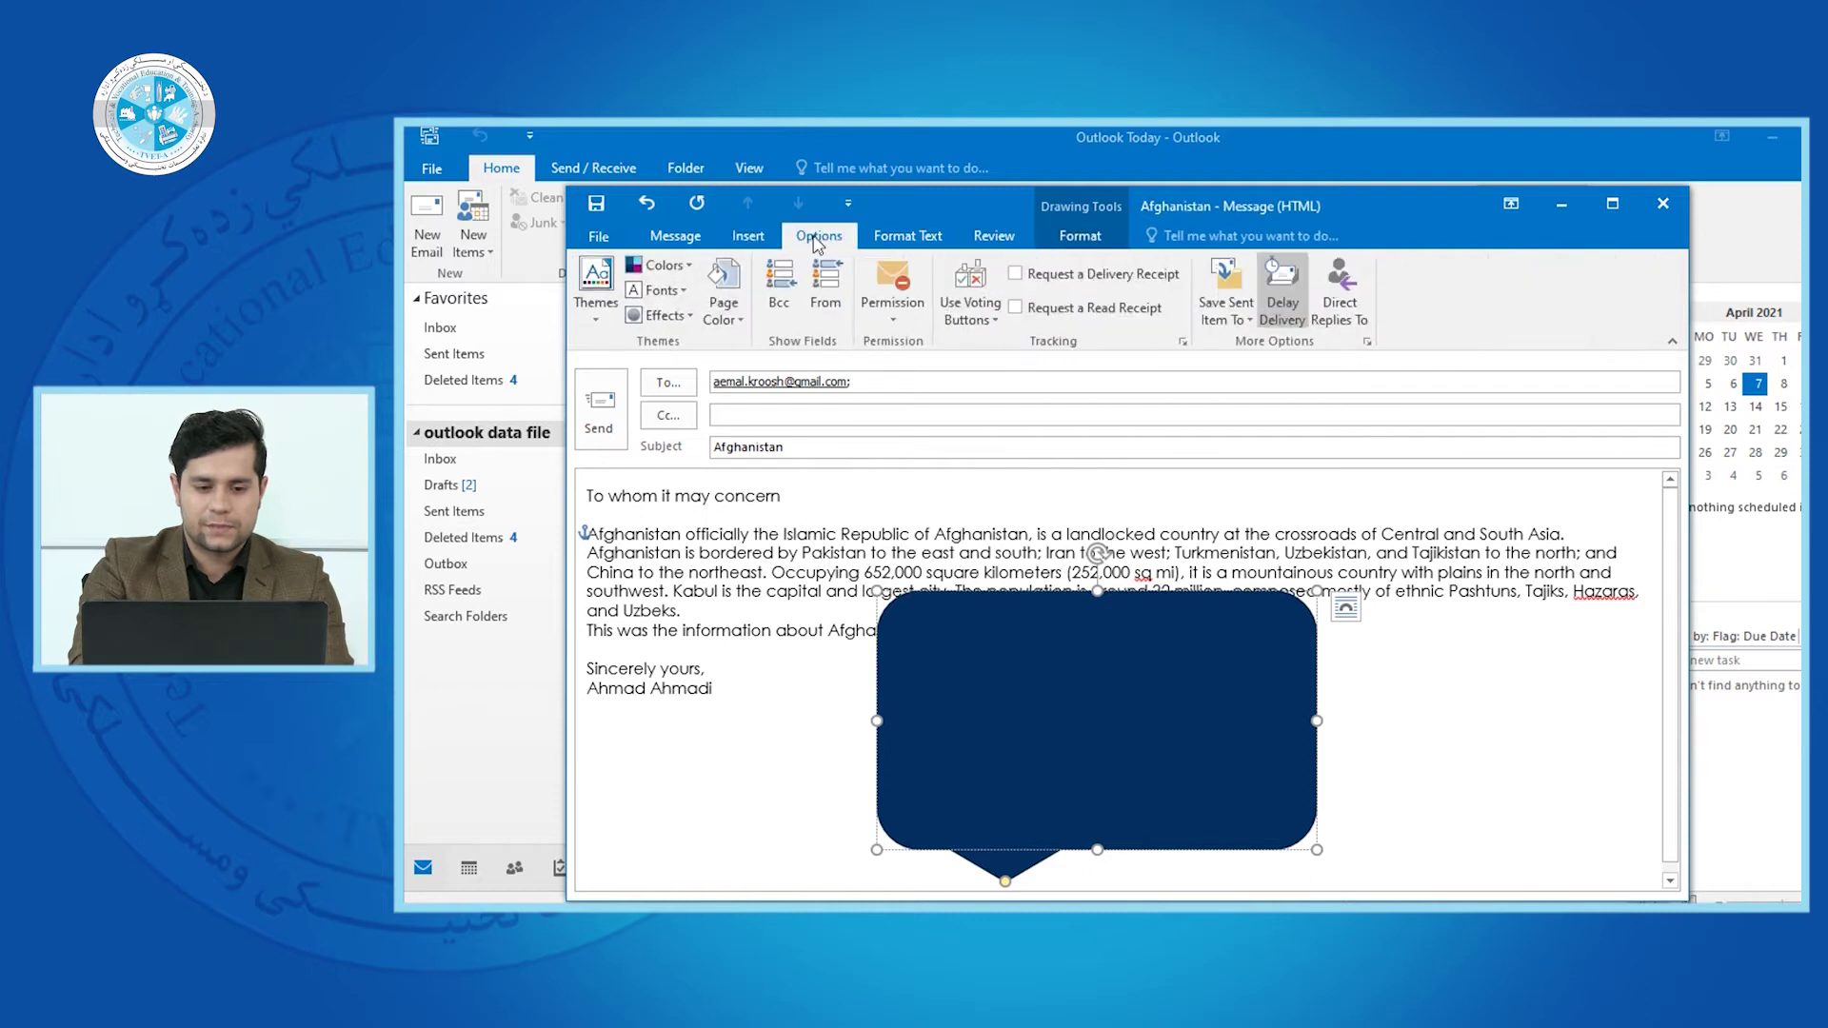
left_click(671, 317)
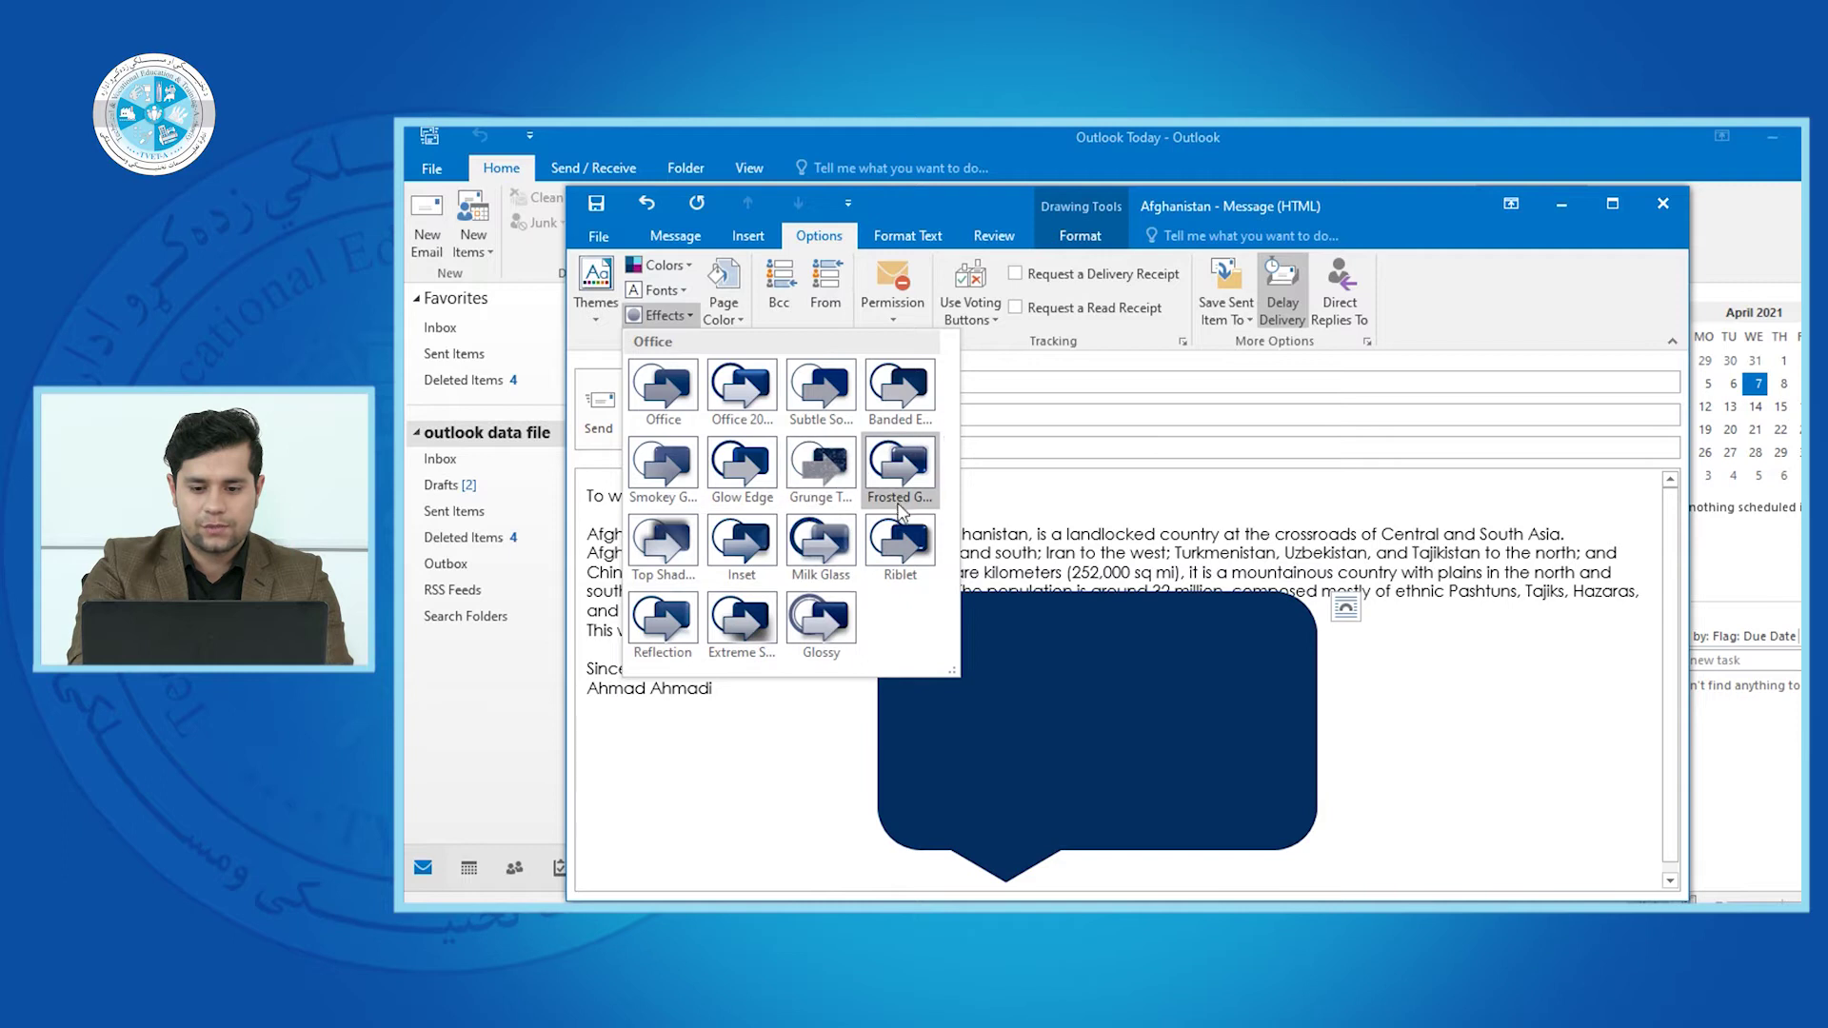
left_click(912, 472)
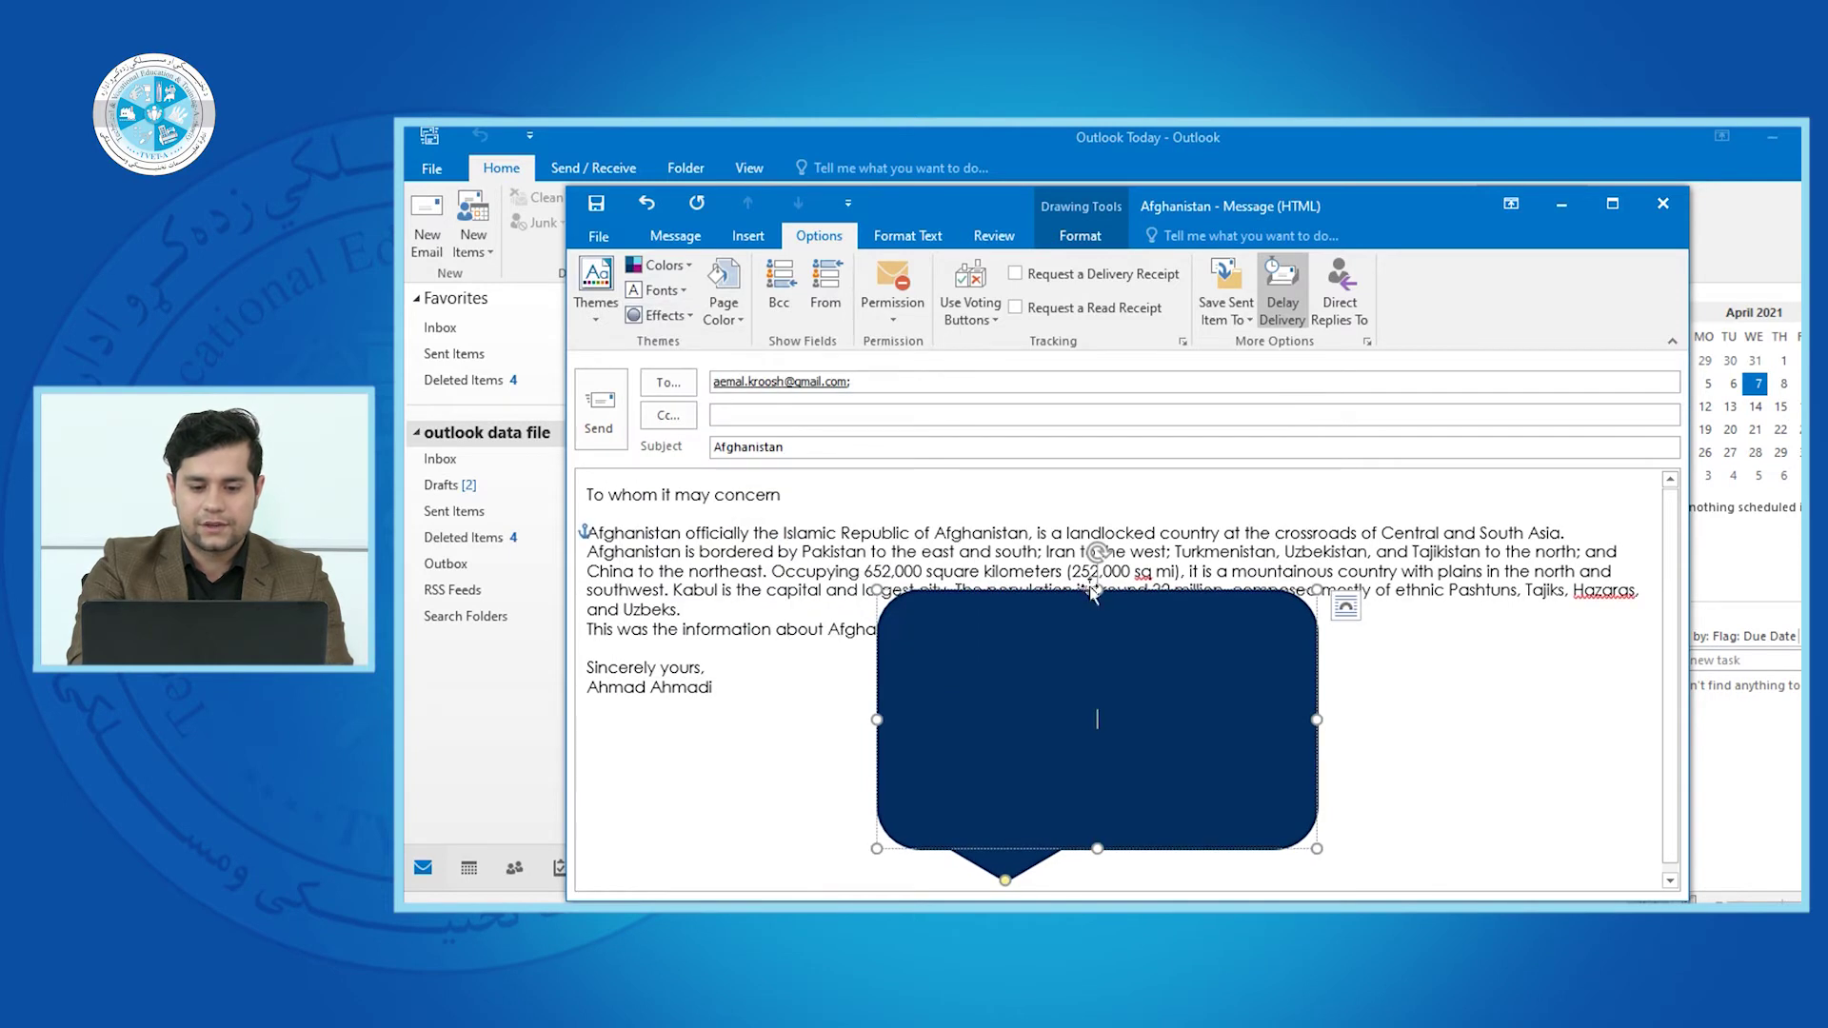
key("Delete")
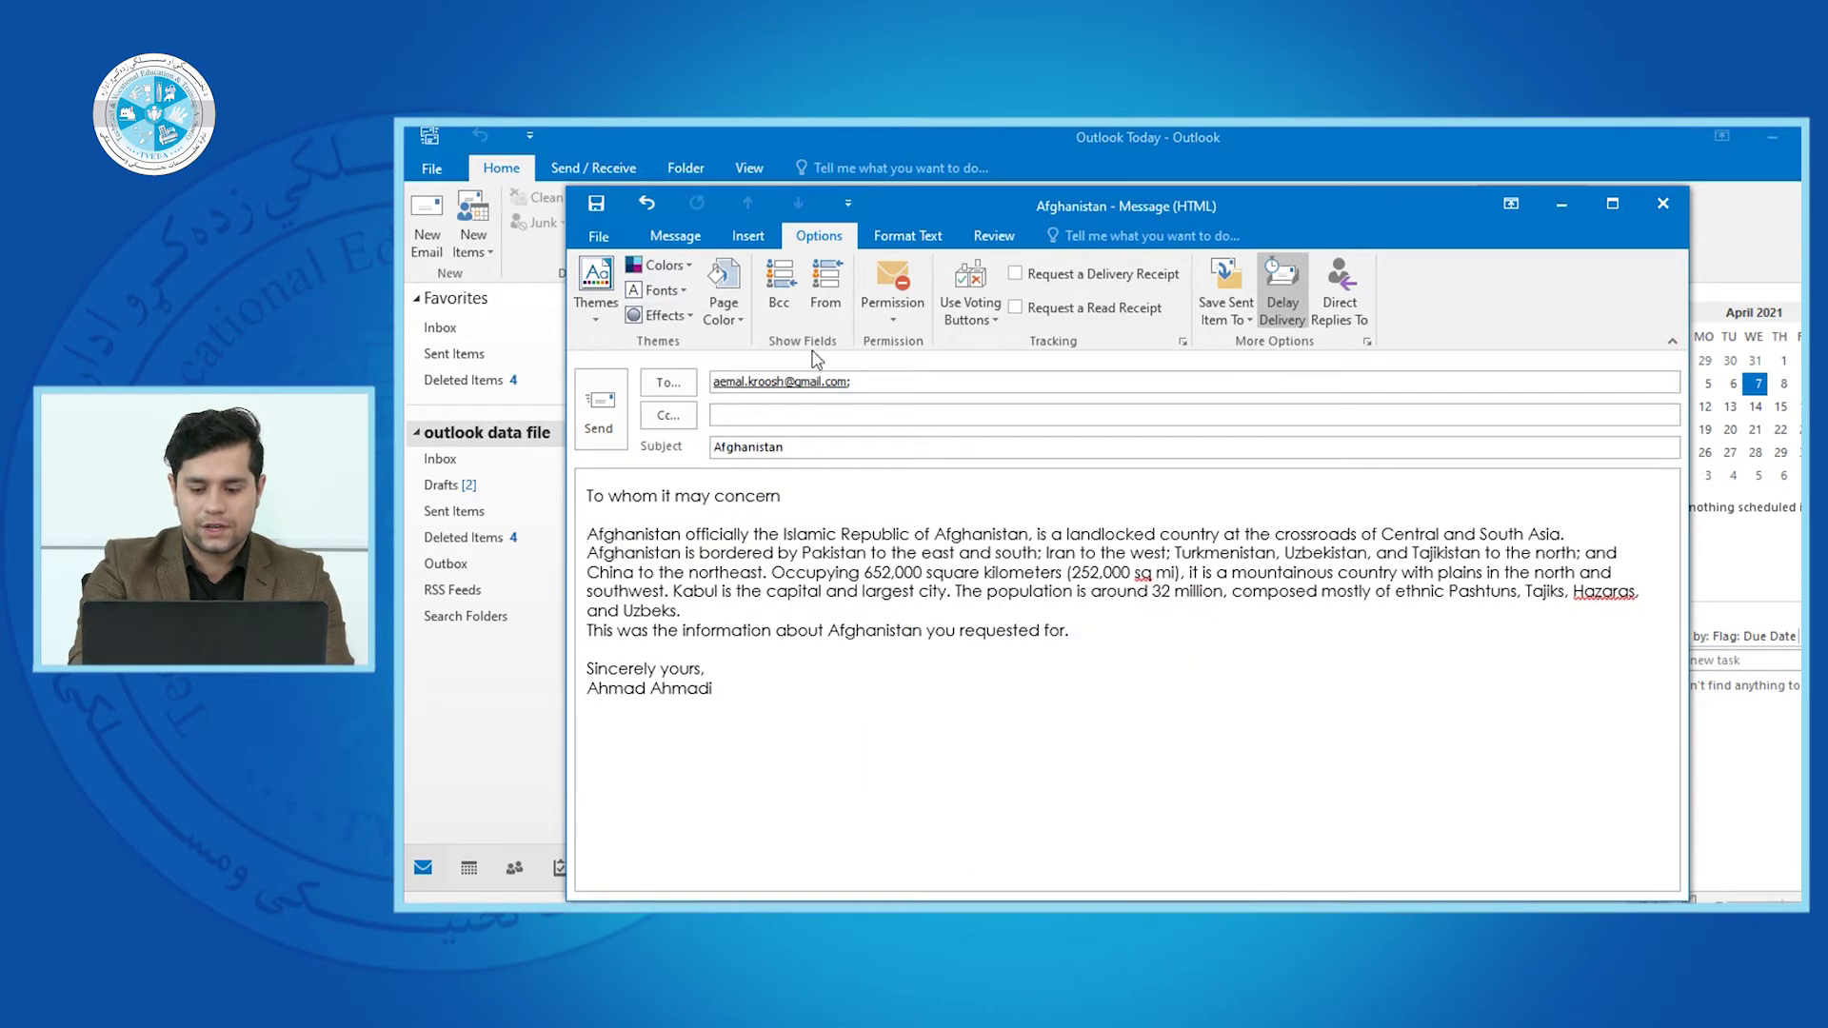
Set the message's page color to a medium blue picked from the standard color hexagon
left_click(718, 319)
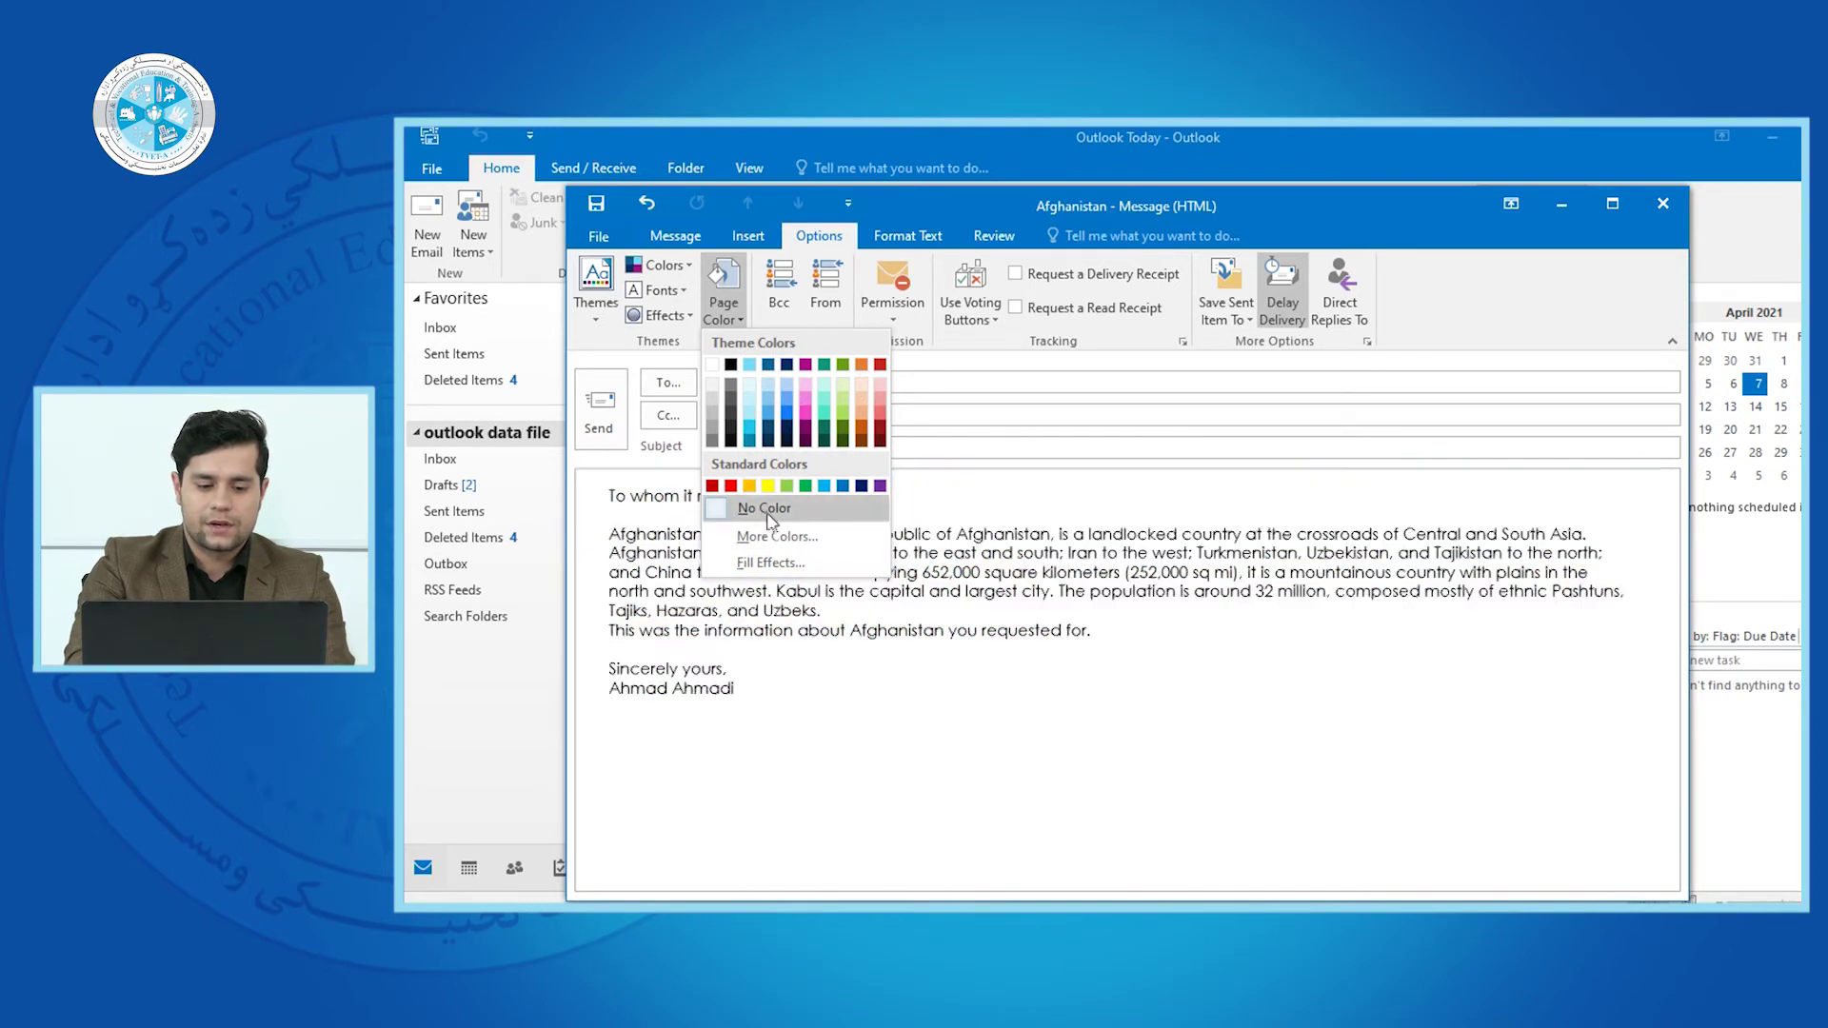
left_click(777, 536)
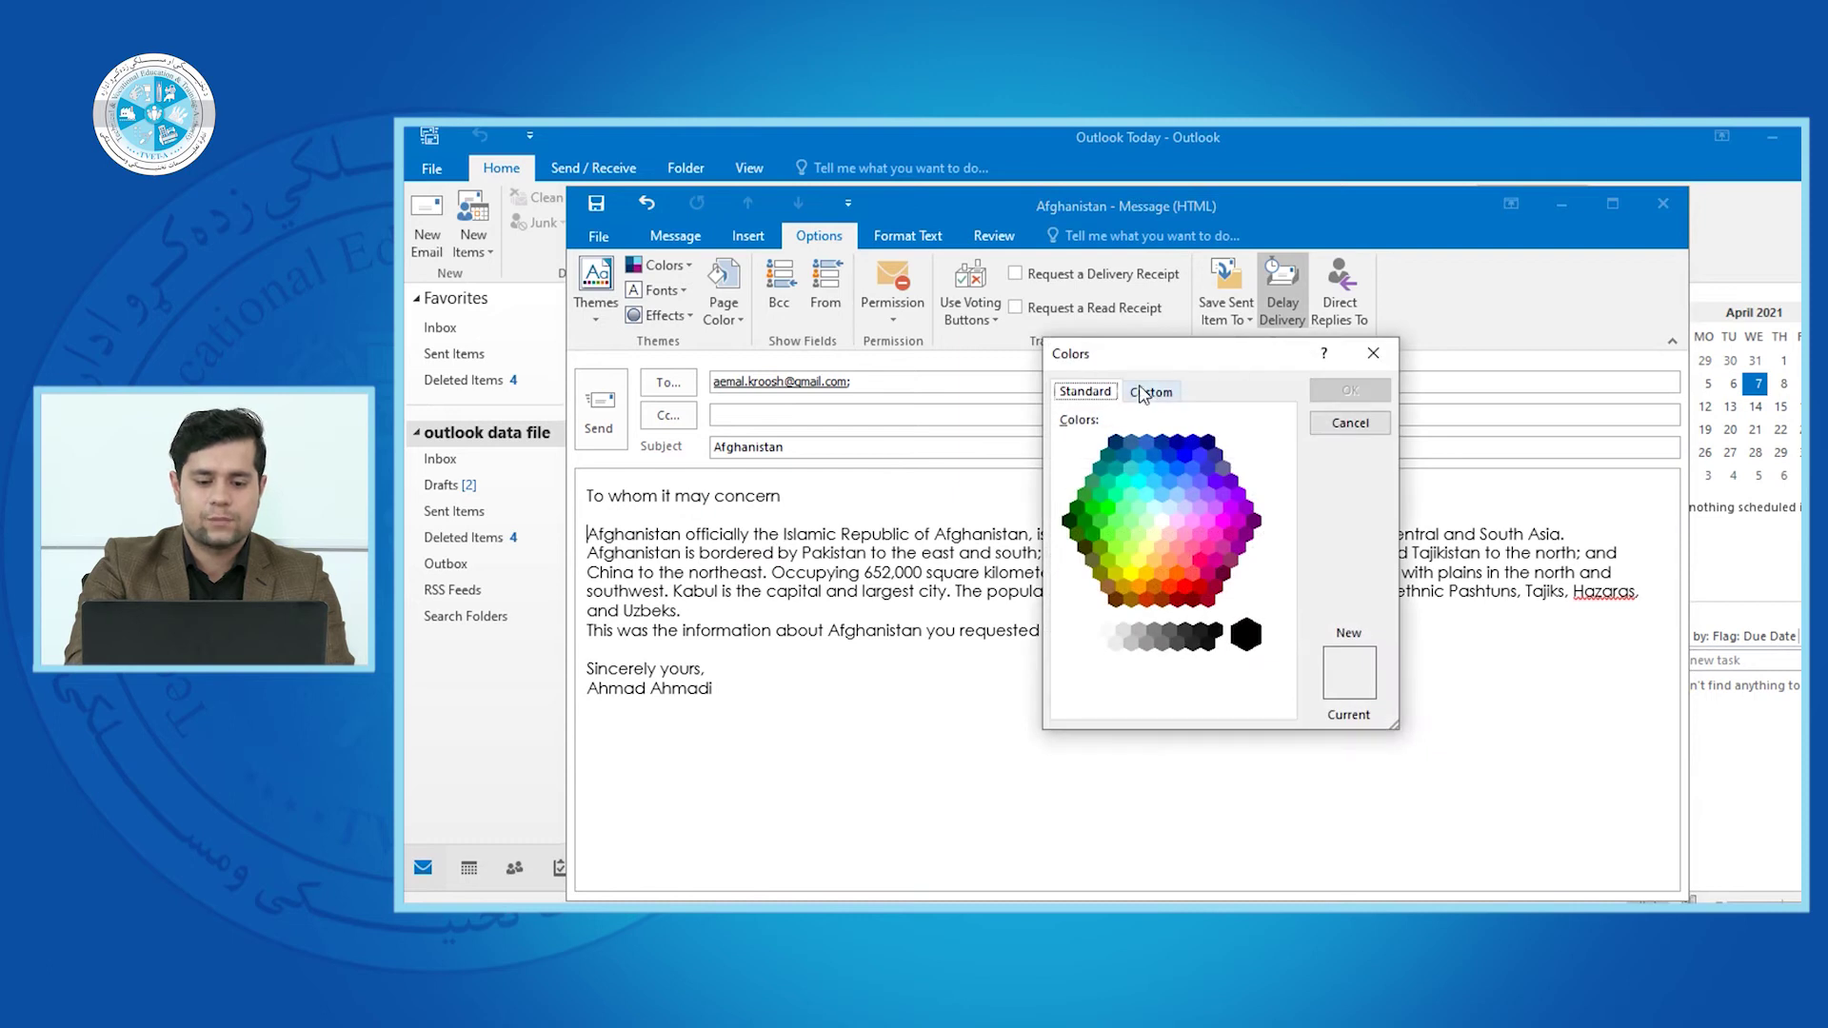
left_click(1147, 449)
left_click(1350, 390)
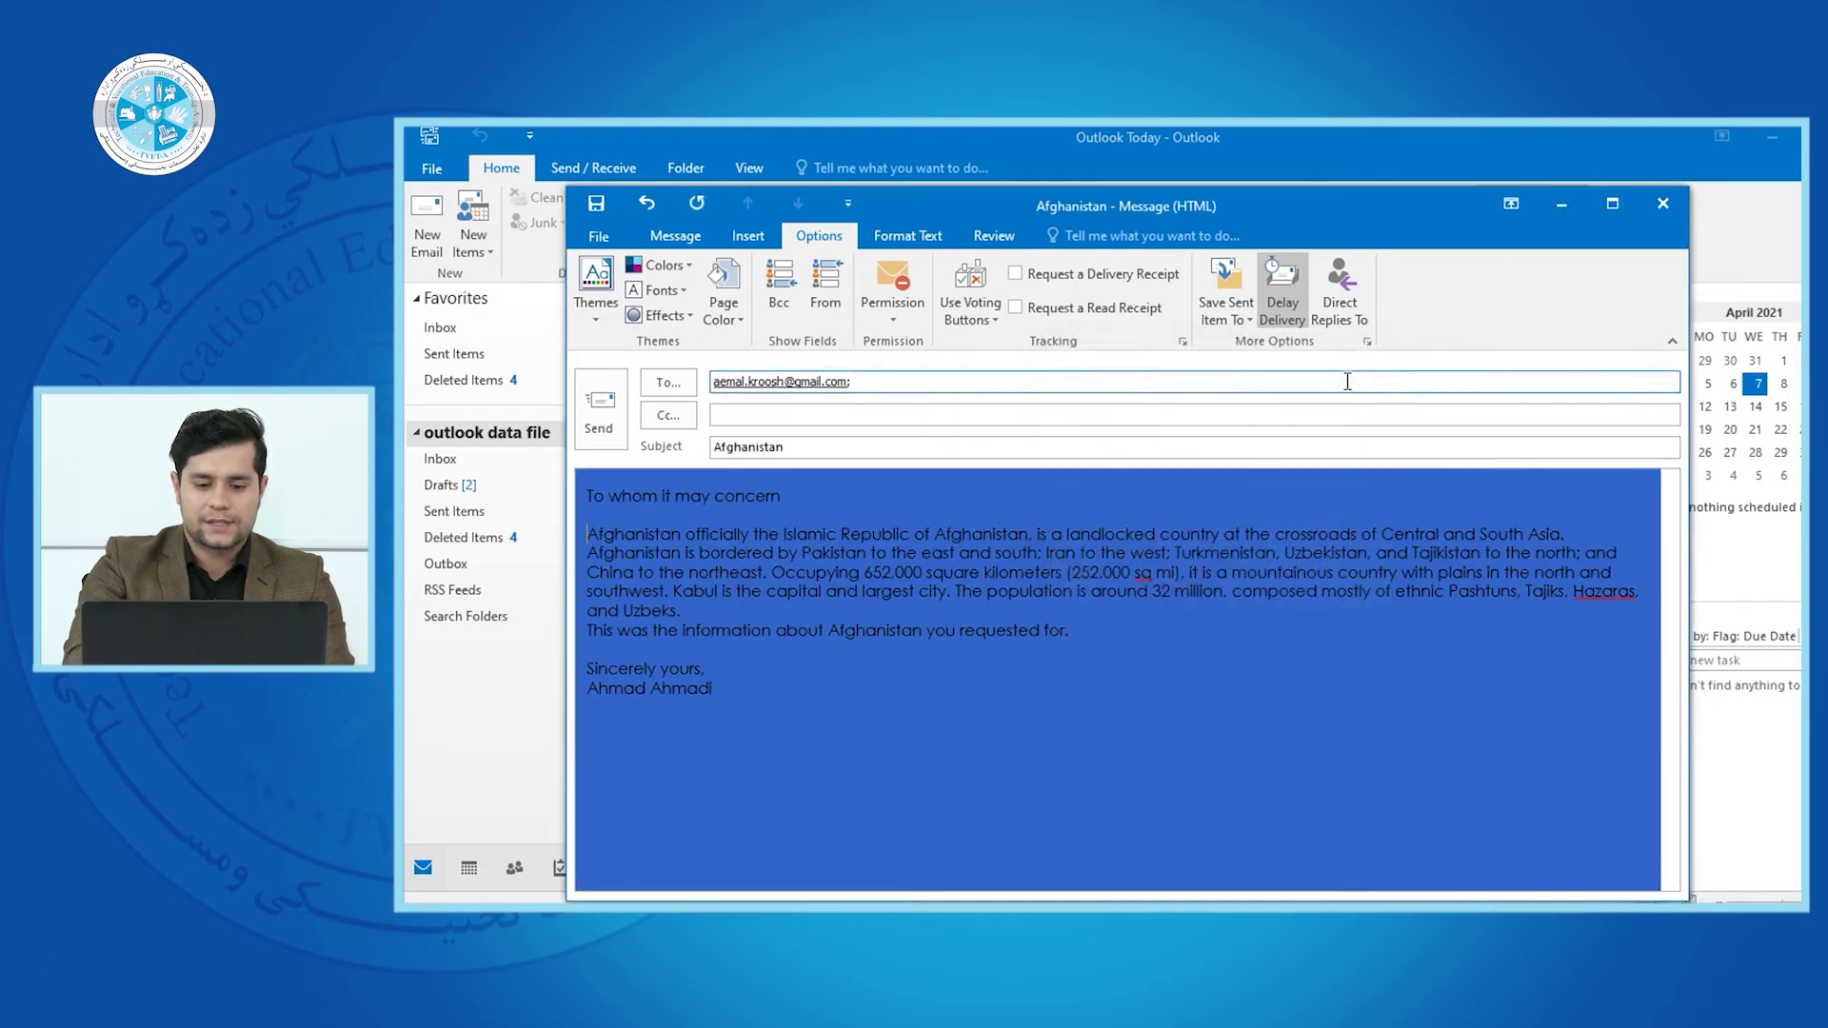
Apply a custom yellow-green page color to the message, and clear the page color again with No Color
left_click(723, 313)
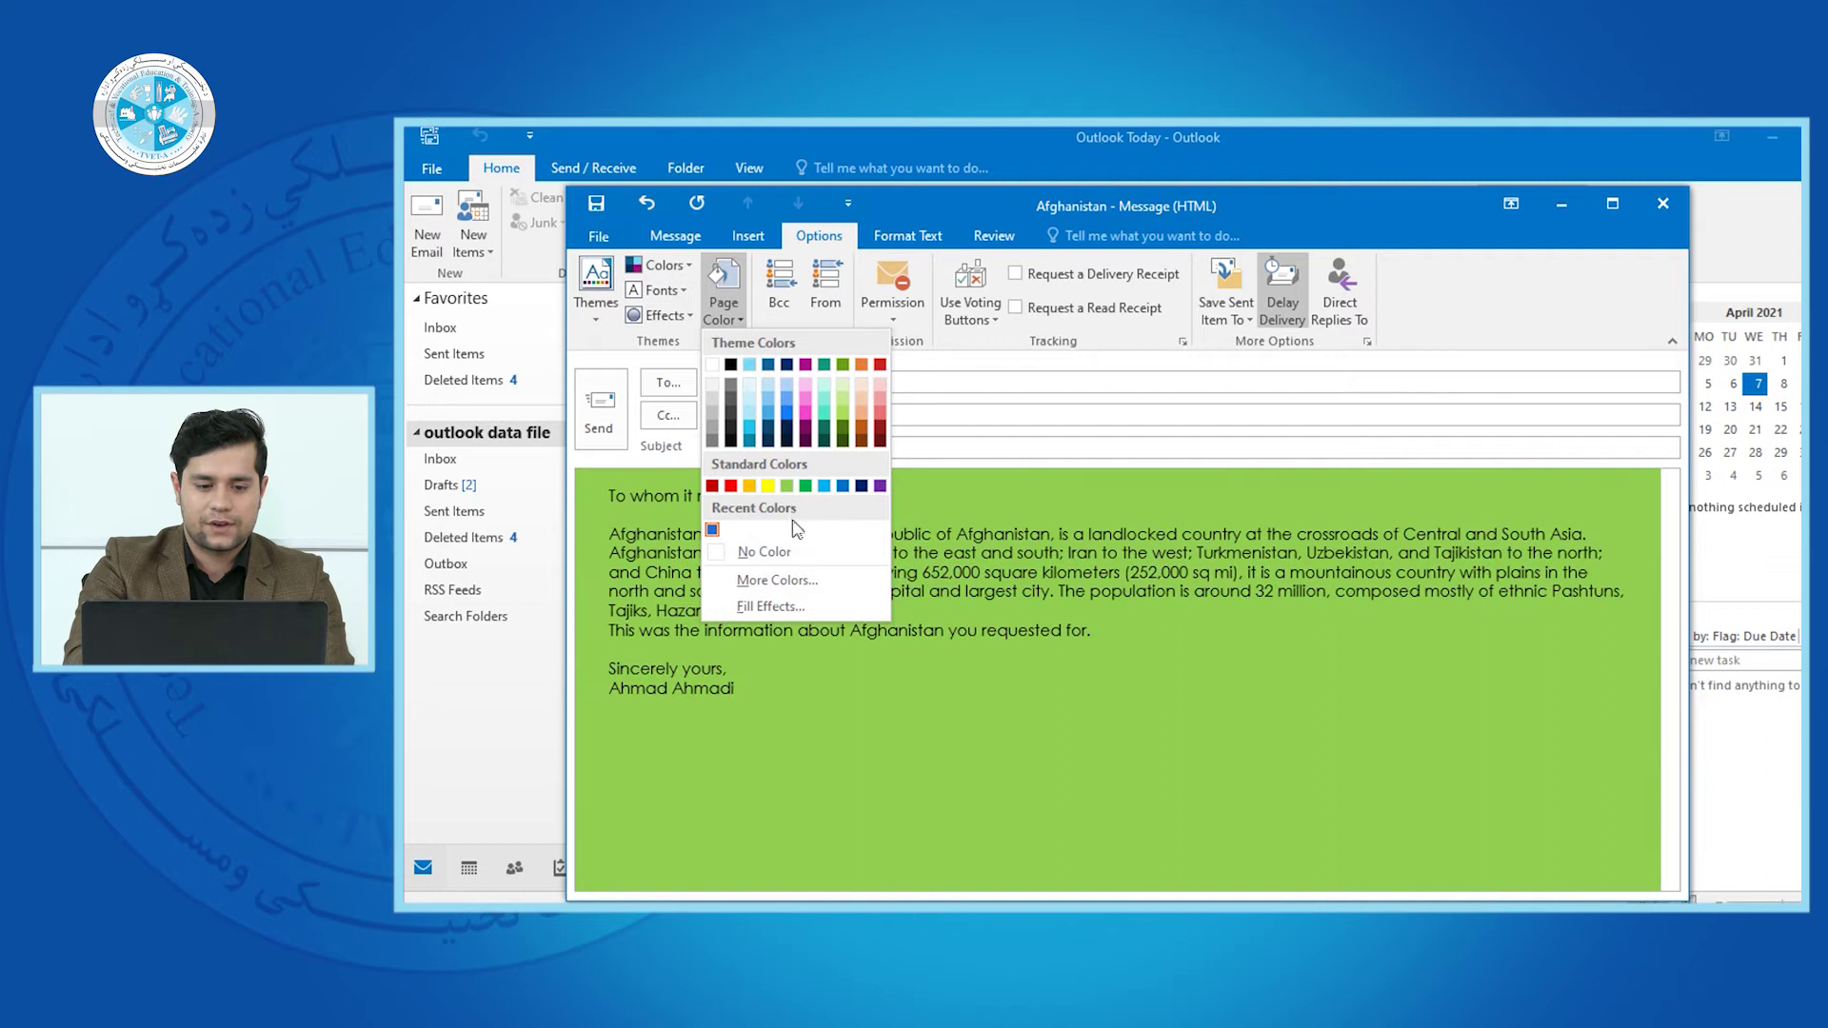
left_click(790, 581)
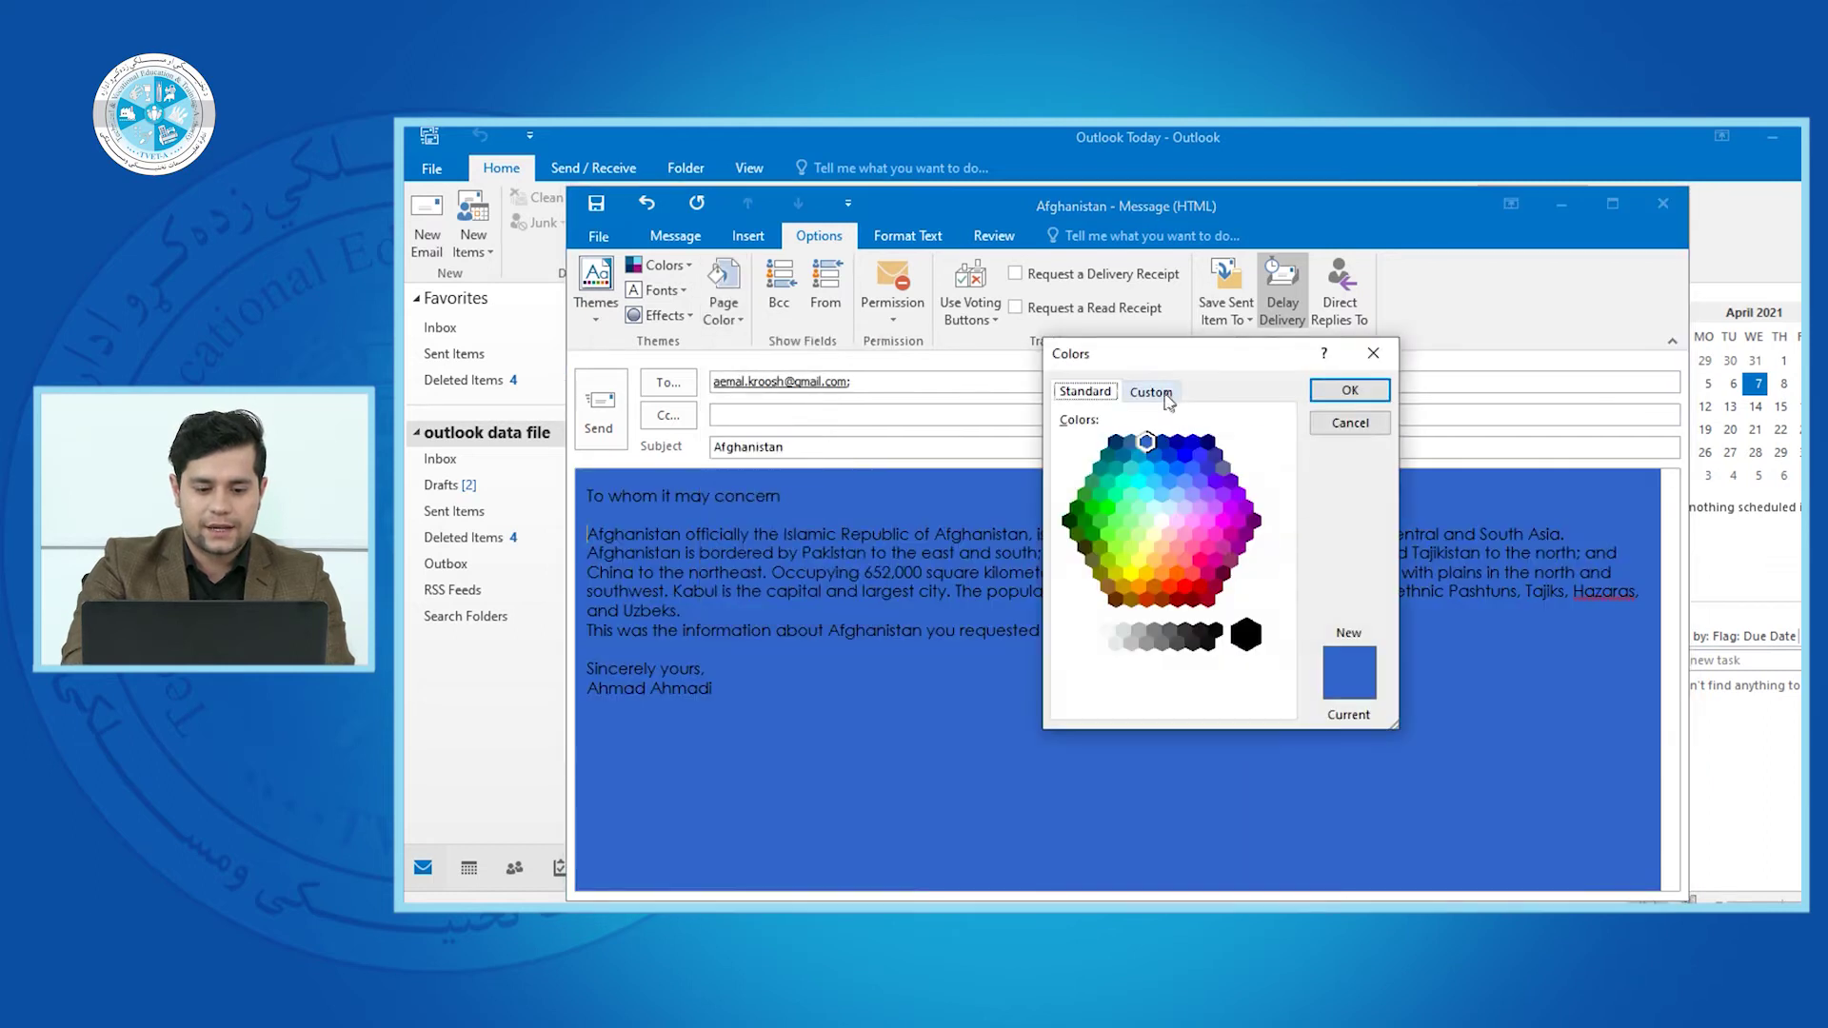
left_click(1165, 394)
left_click_drag(1208, 476, 1110, 462)
left_click(1351, 390)
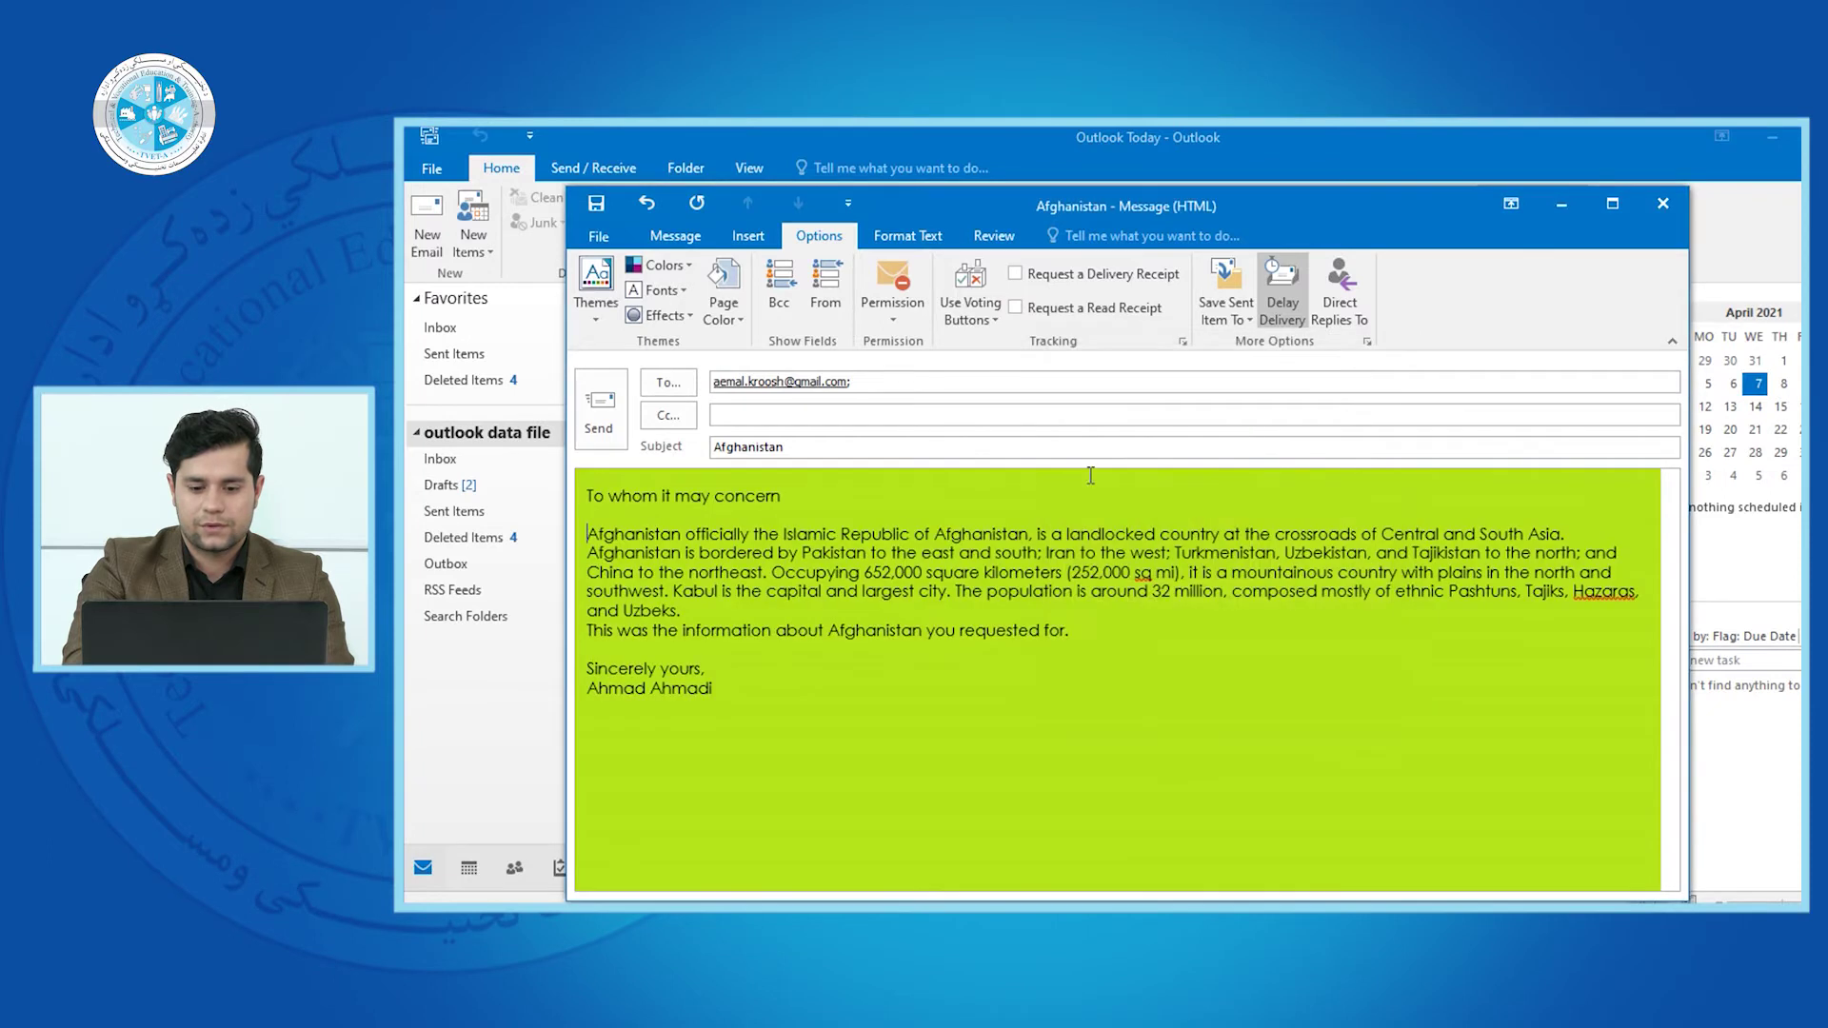
left_click(731, 310)
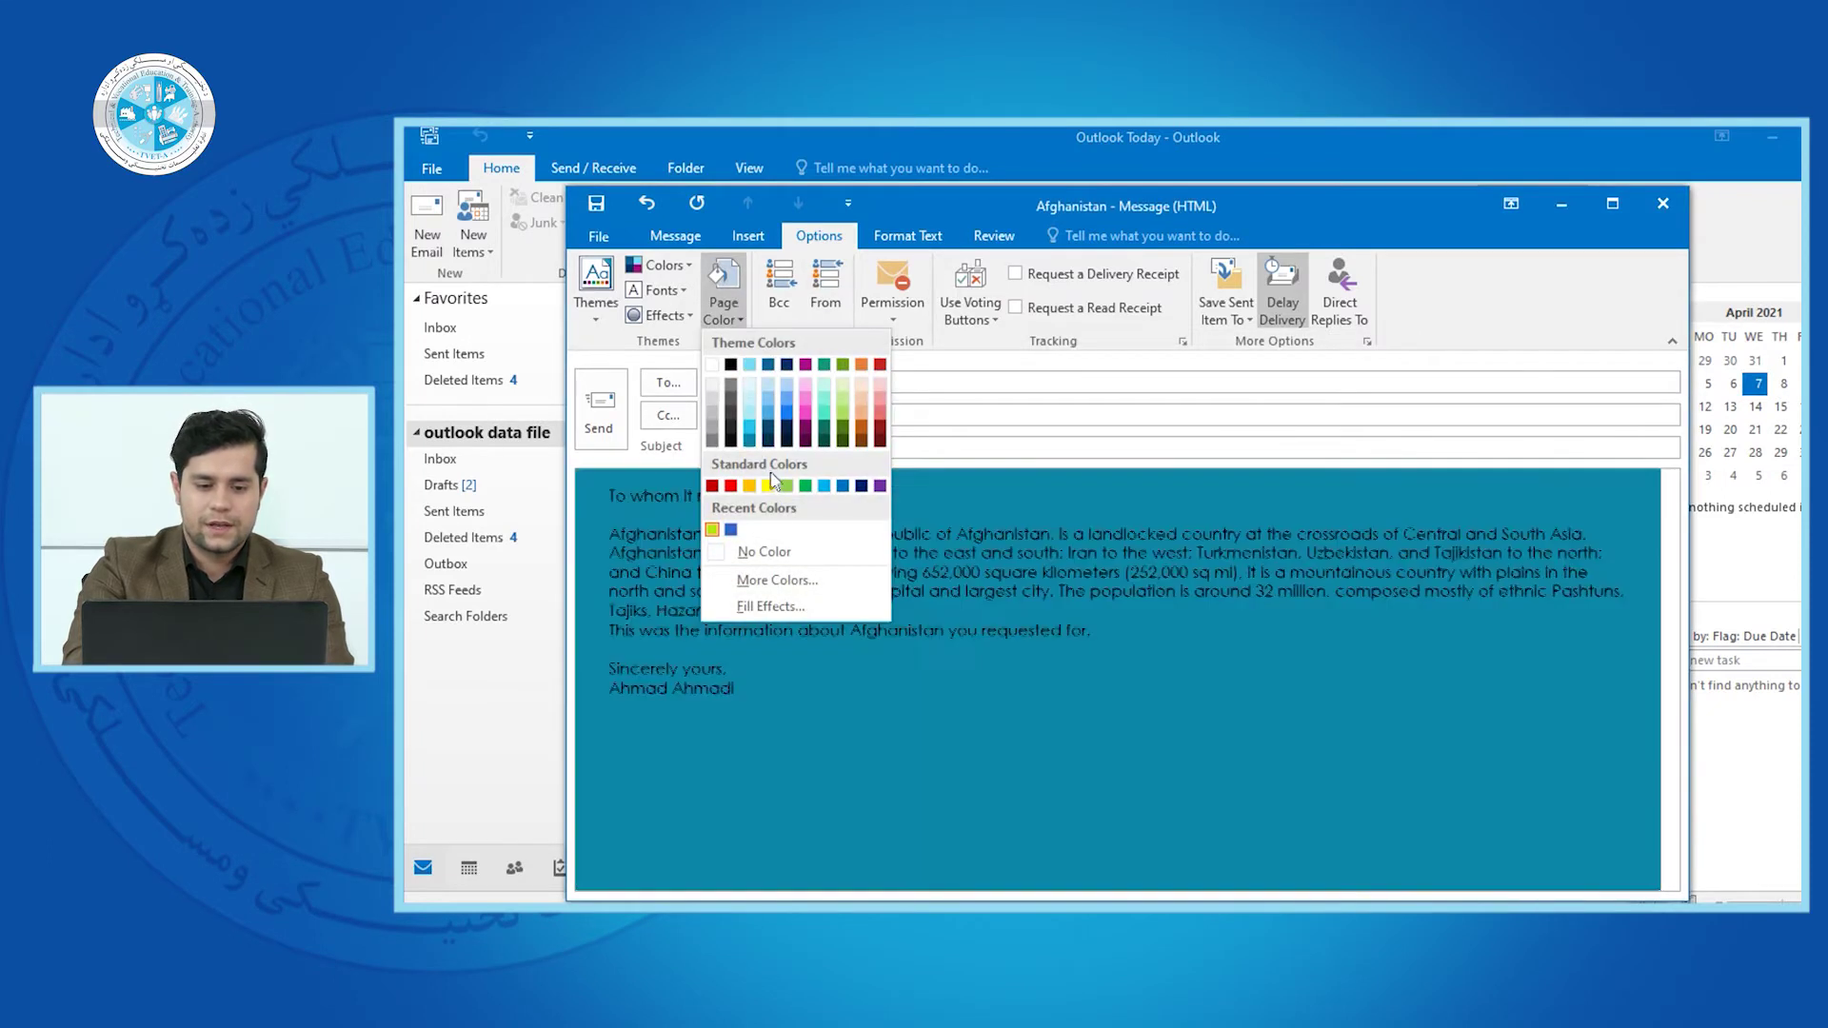
left_click(776, 552)
Try the one-color, two-color and preset gradient options in the message's page fill effects
left_click(724, 305)
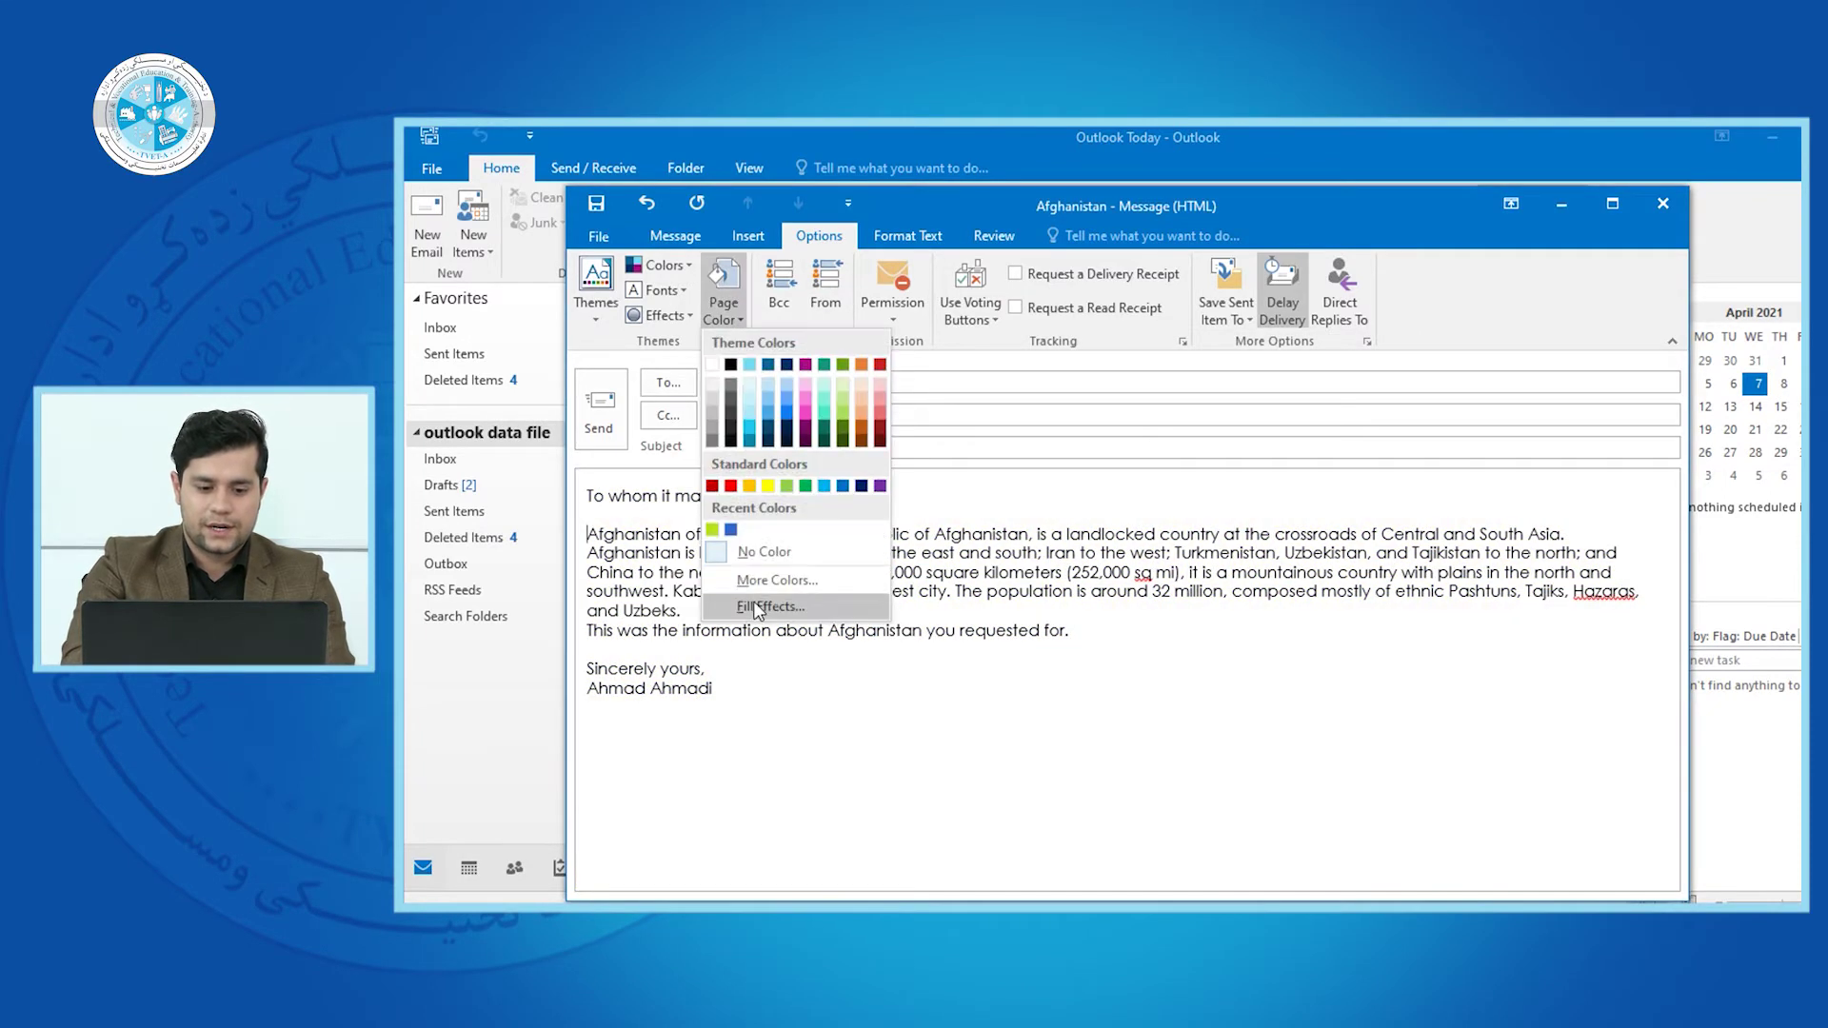
left_click(766, 607)
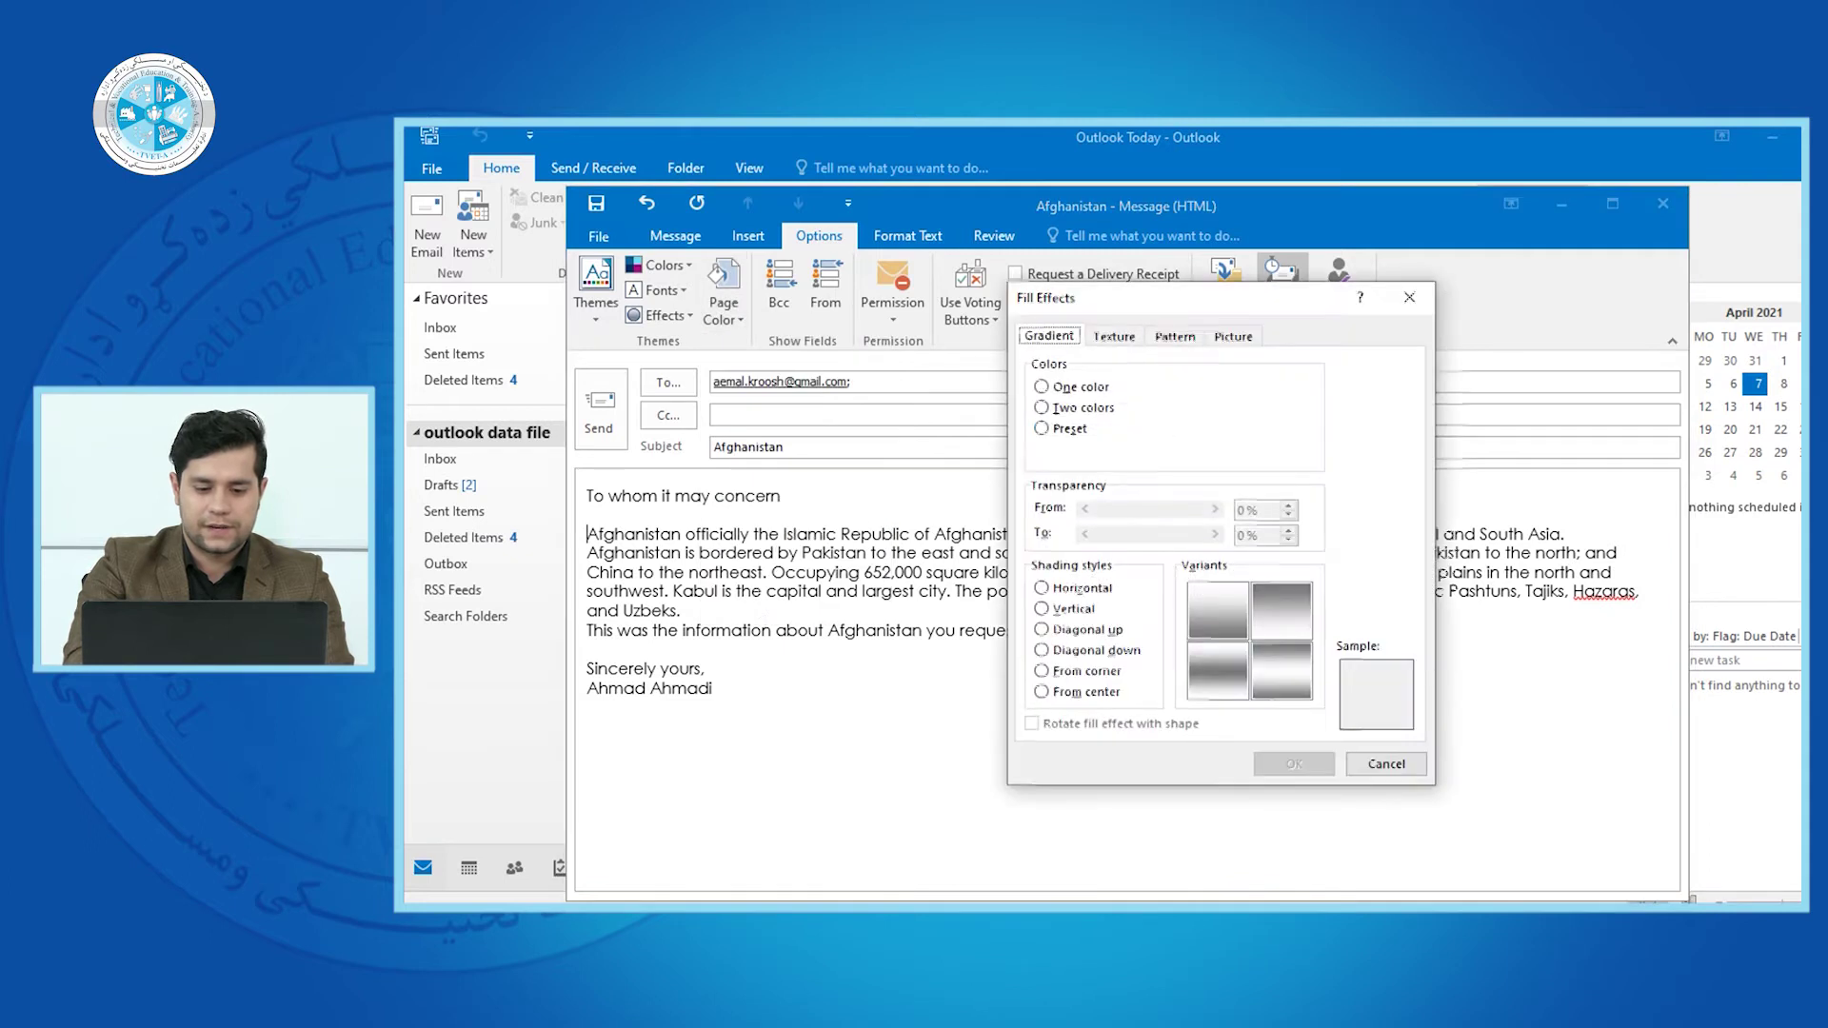
left_click_drag(1148, 299, 1220, 297)
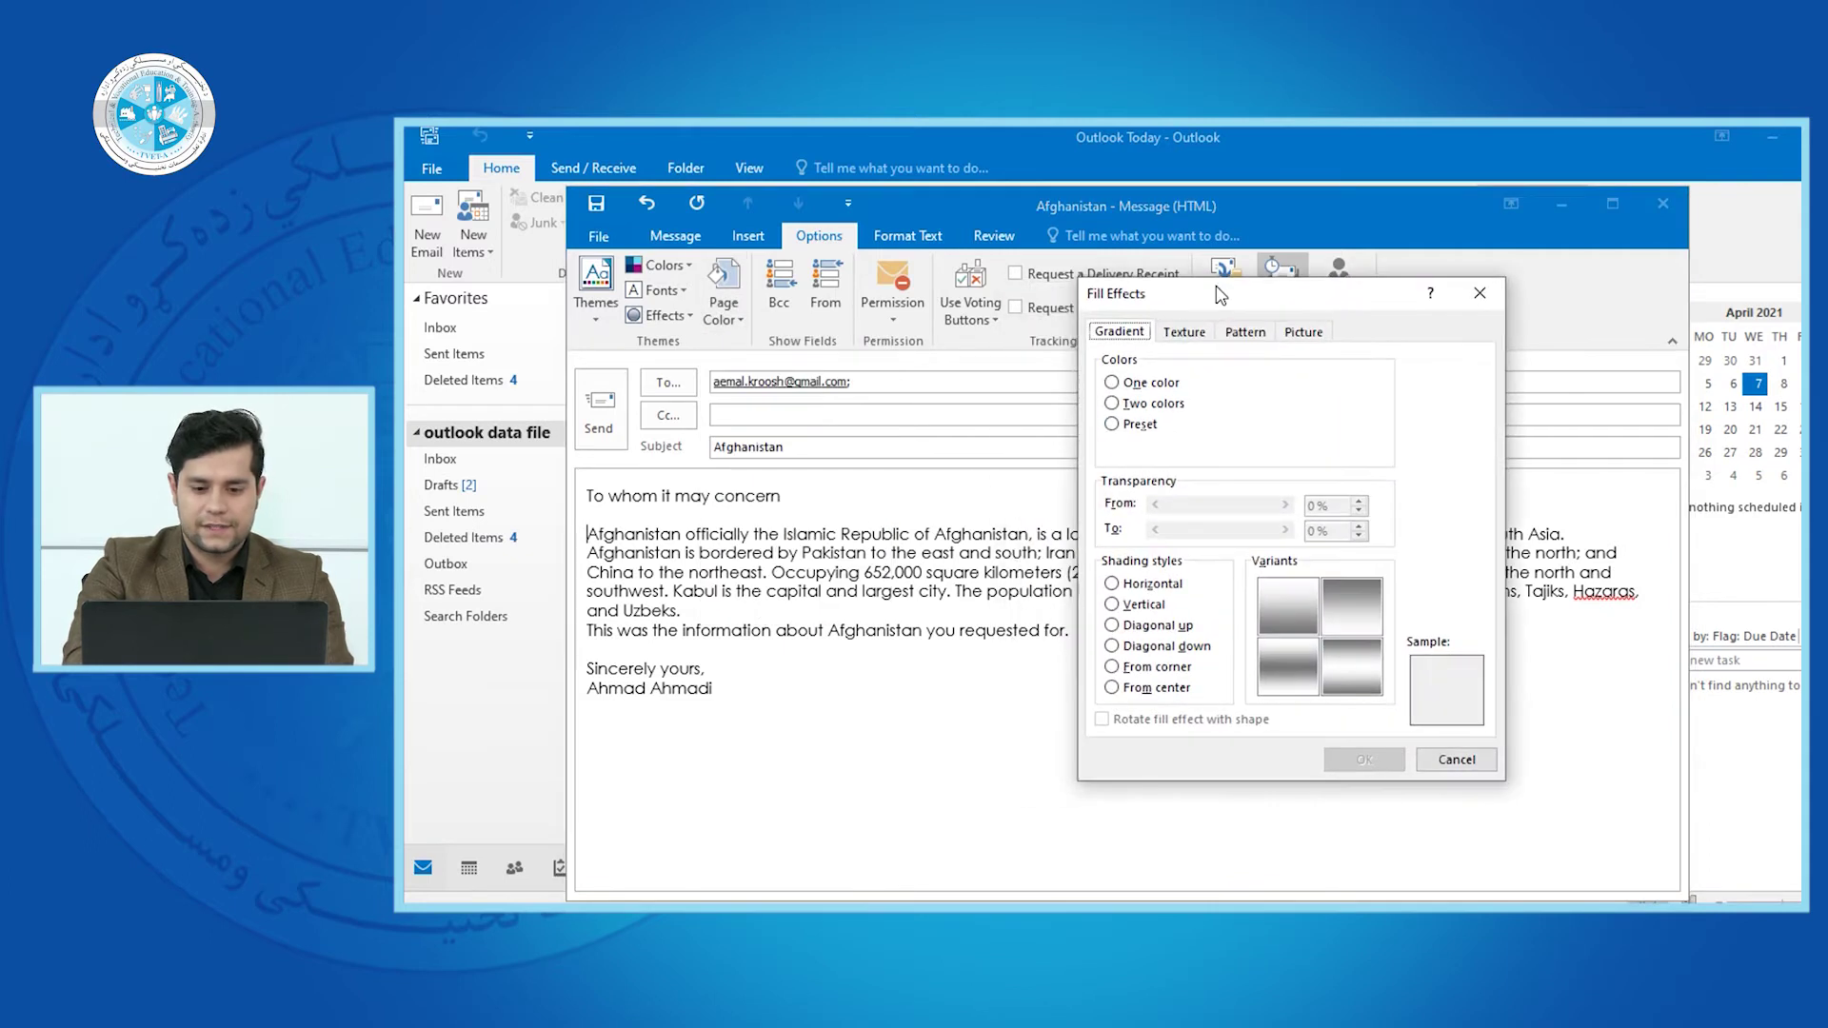
left_click(1130, 383)
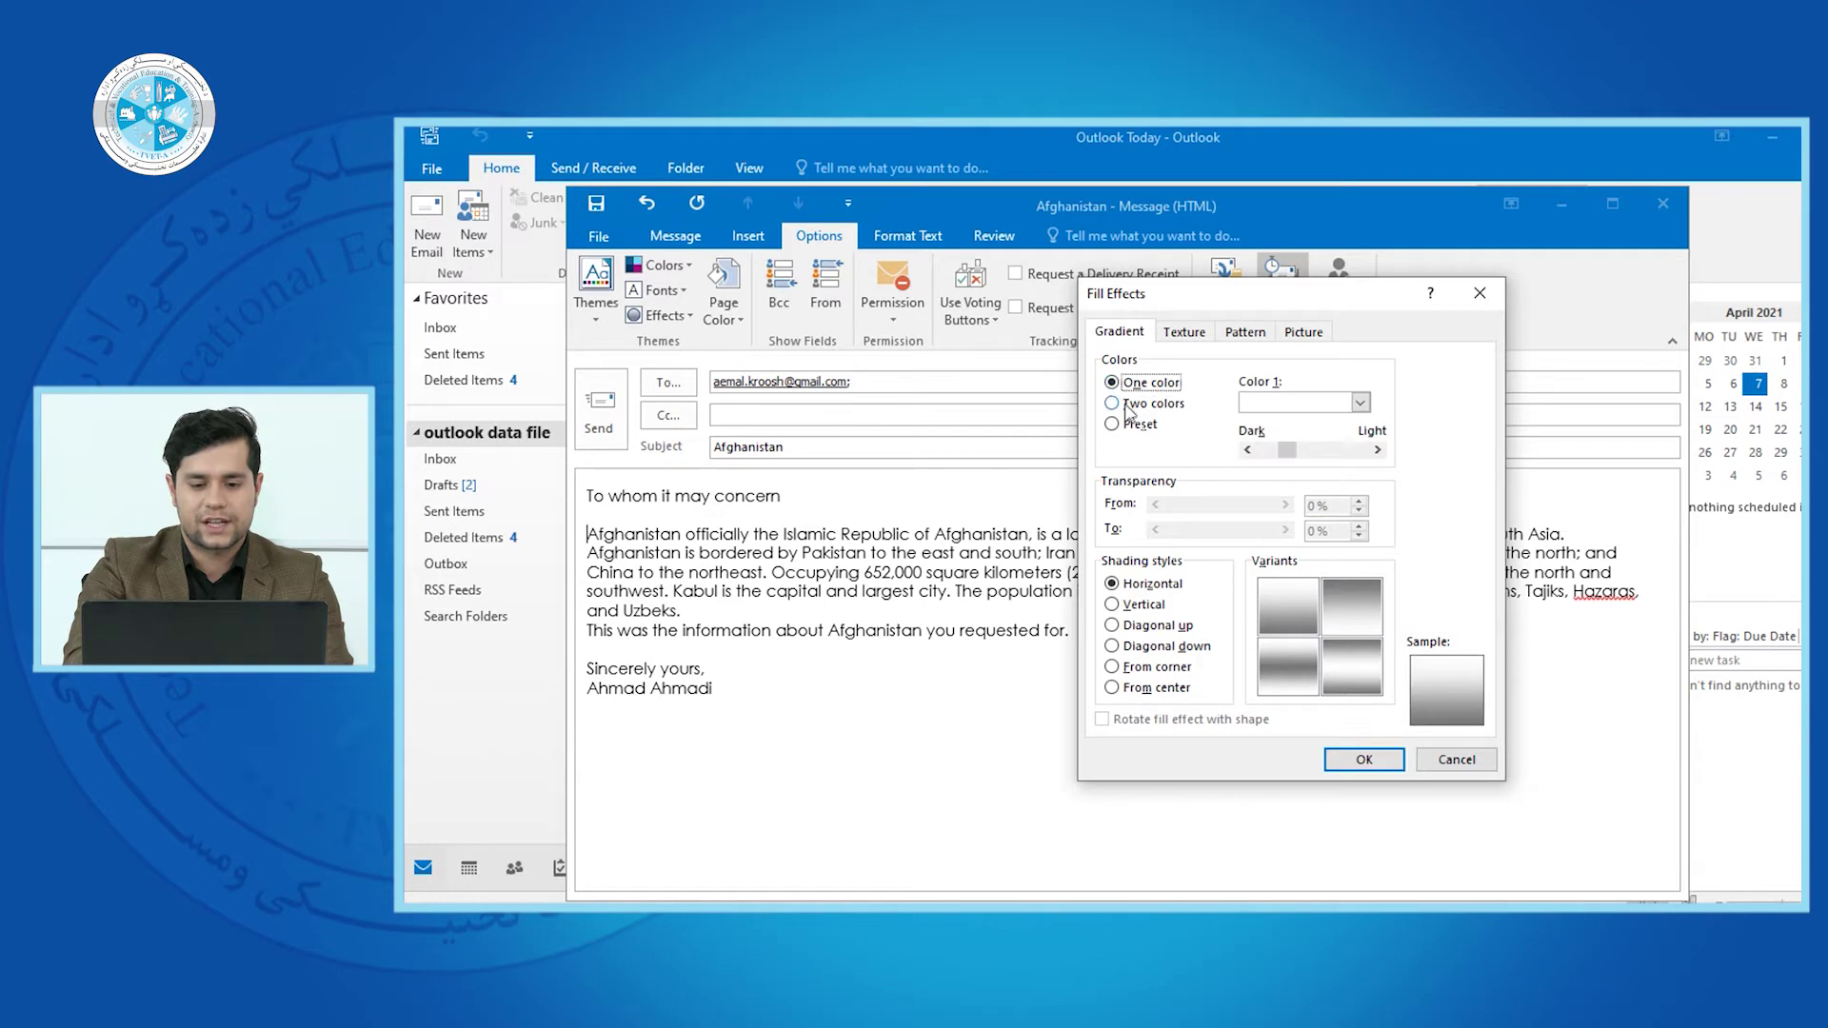
left_click(1128, 403)
left_click(1128, 424)
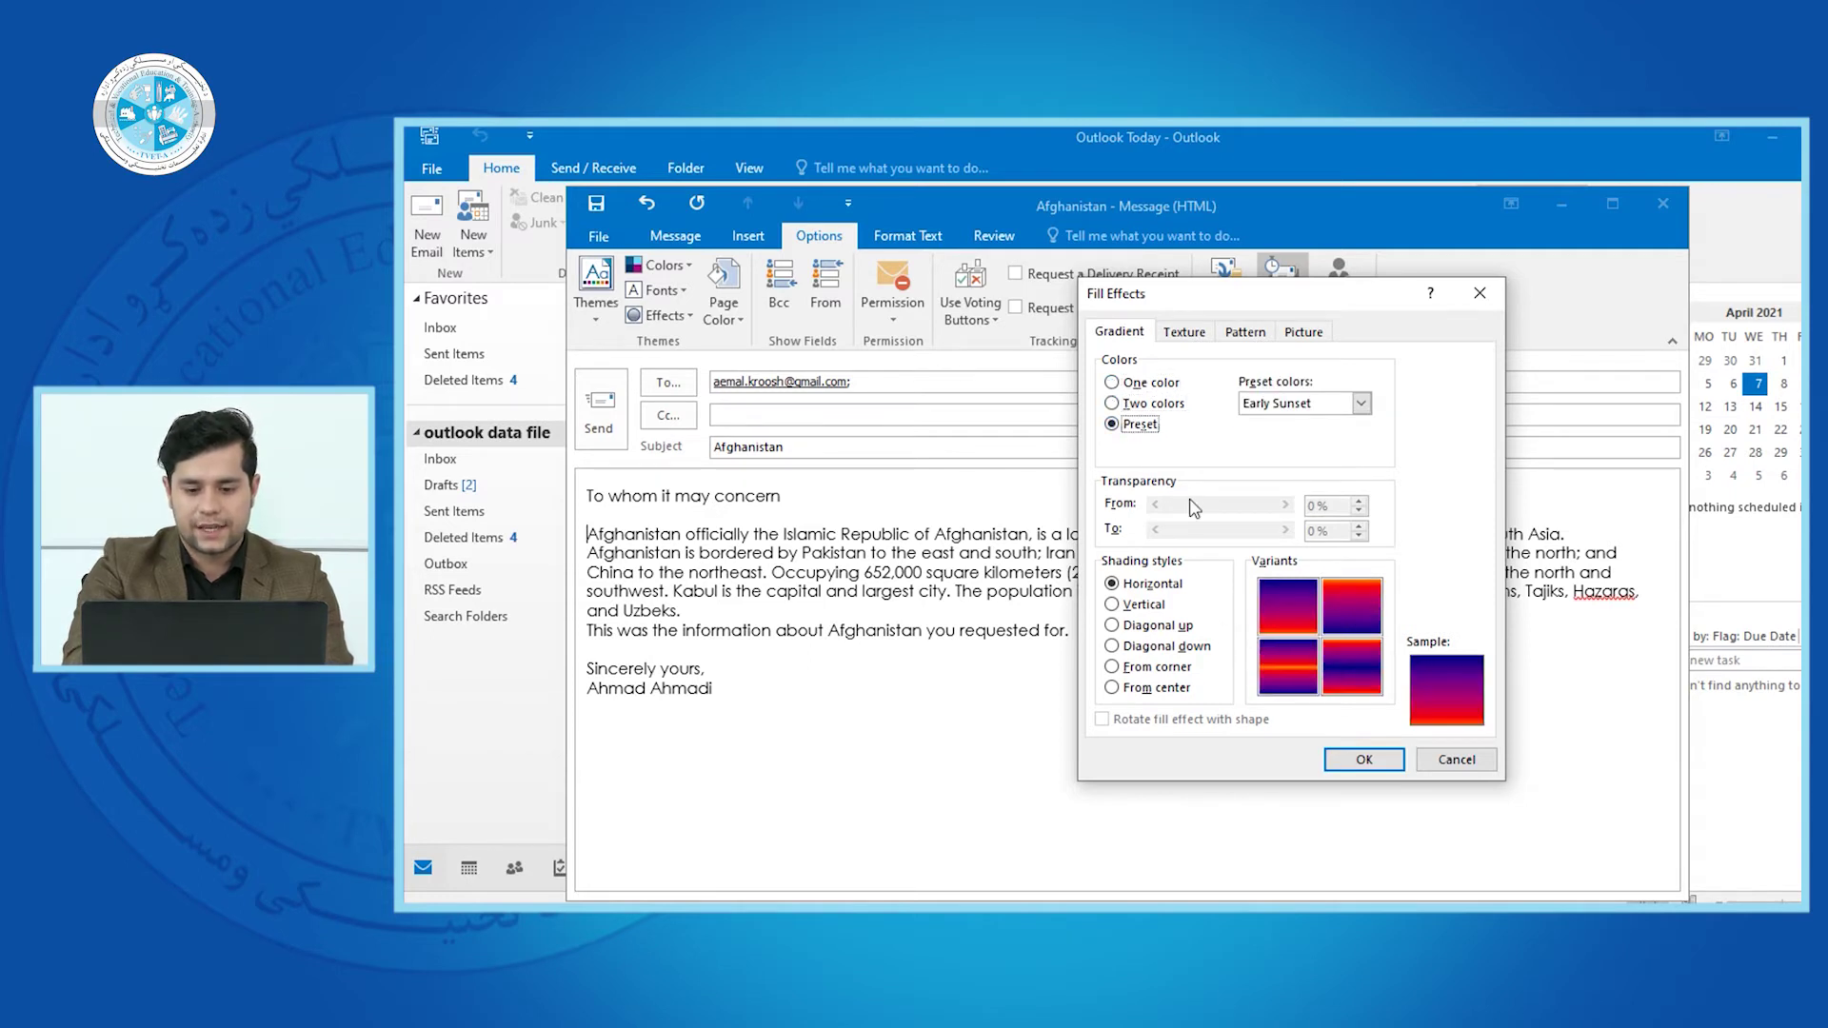
Set the page fill to a two-color gradient with dark blue as Color 1 and green as Color 2
left_click(1142, 404)
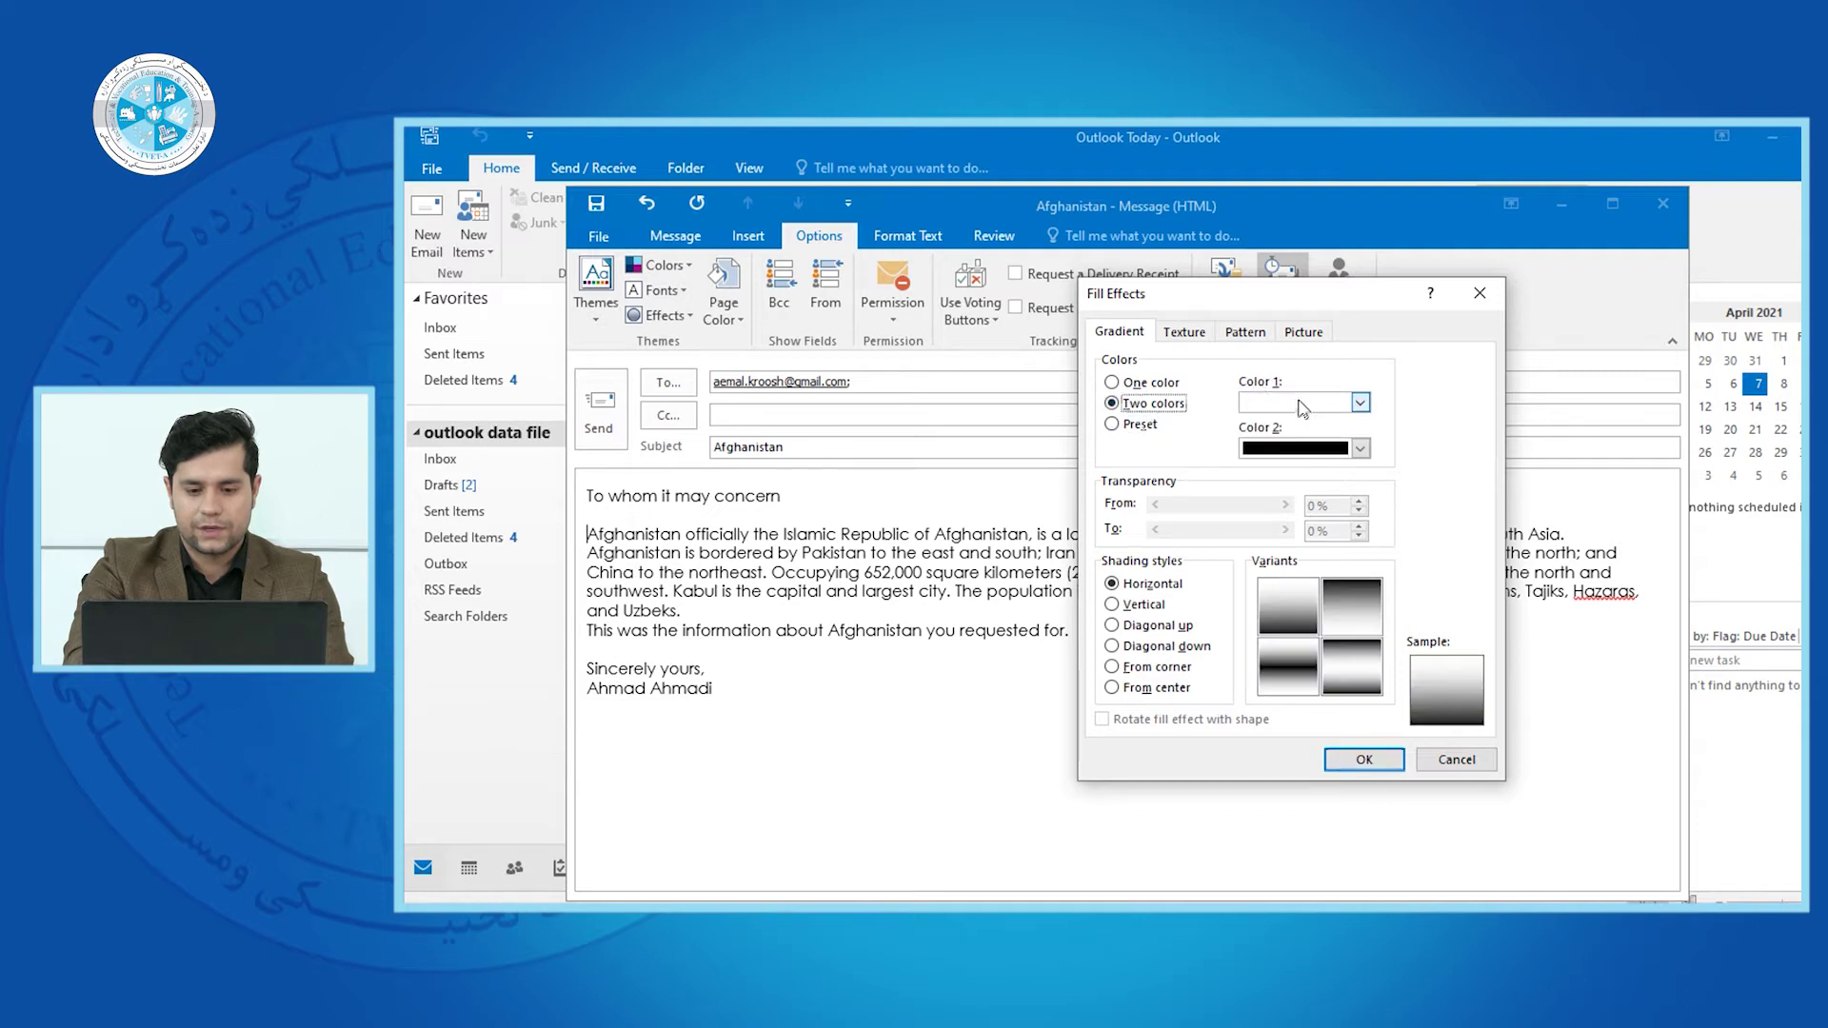
left_click(1302, 403)
left_click(1307, 451)
left_click(1328, 449)
left_click(1364, 495)
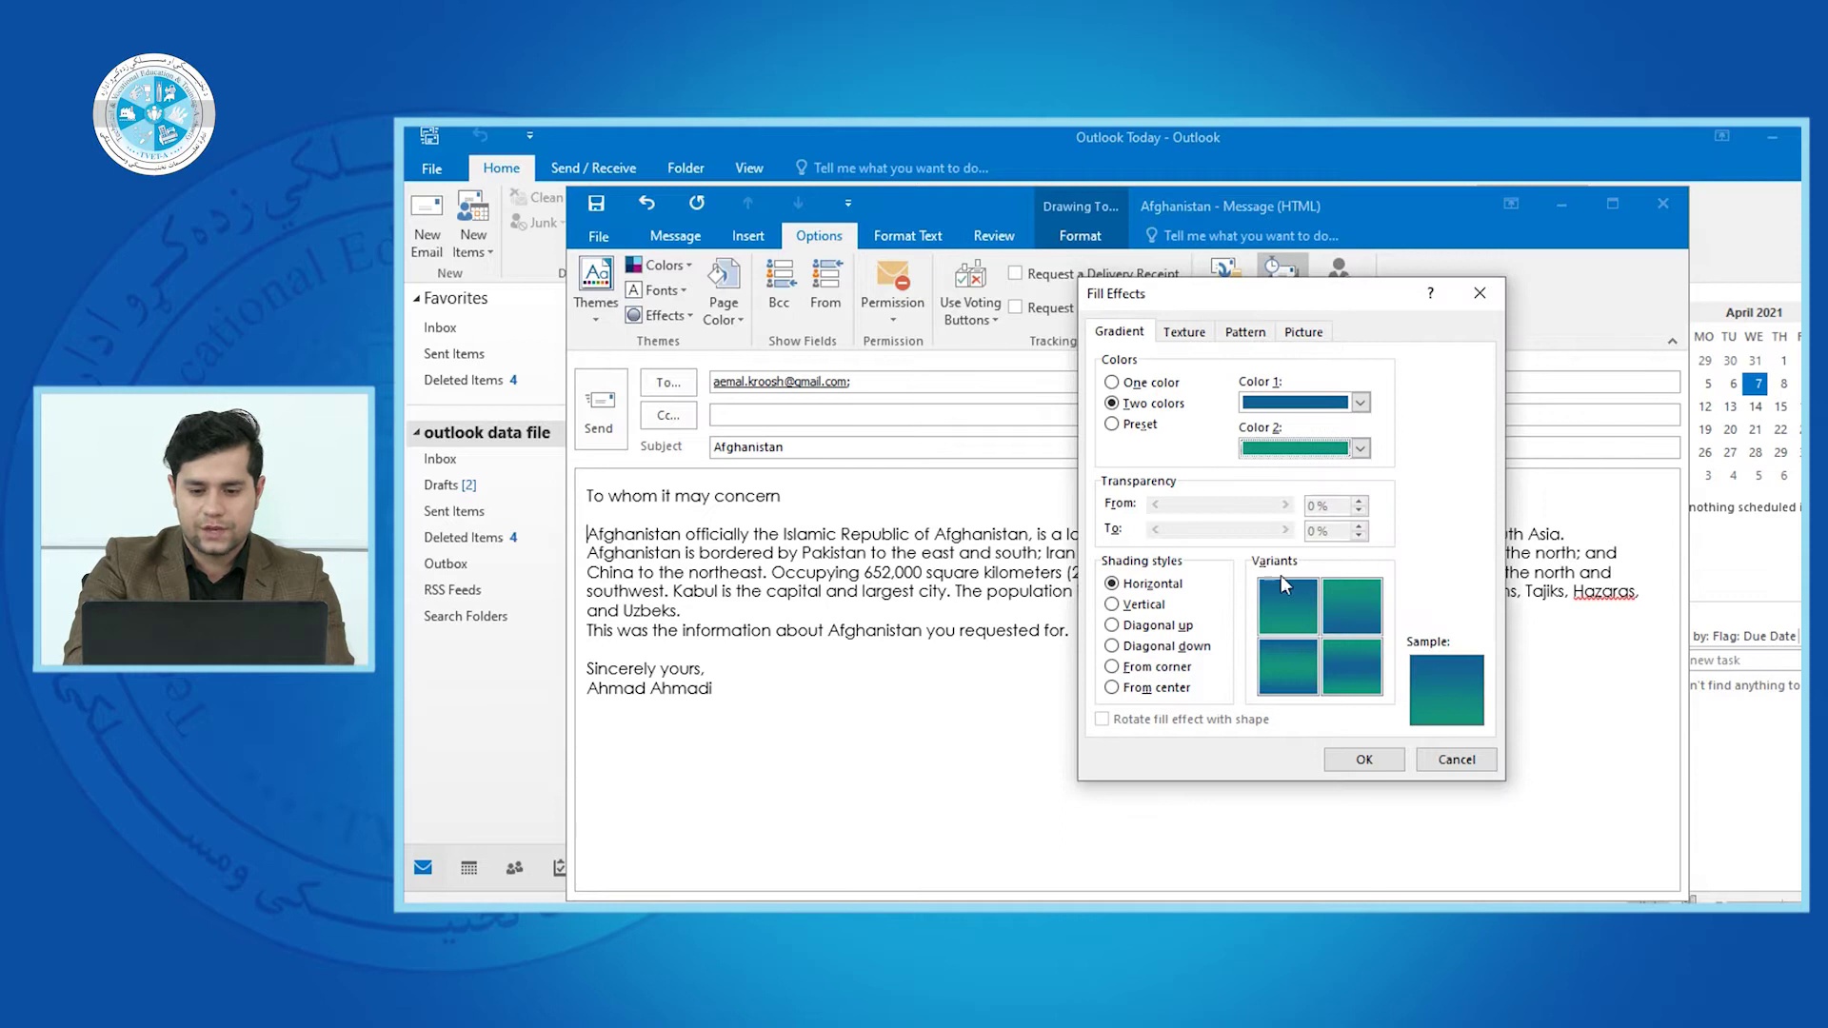
Try the Vertical, Diagonal up, Diagonal down and From corner shading styles, comparing the four From corner variants
left_click(1130, 609)
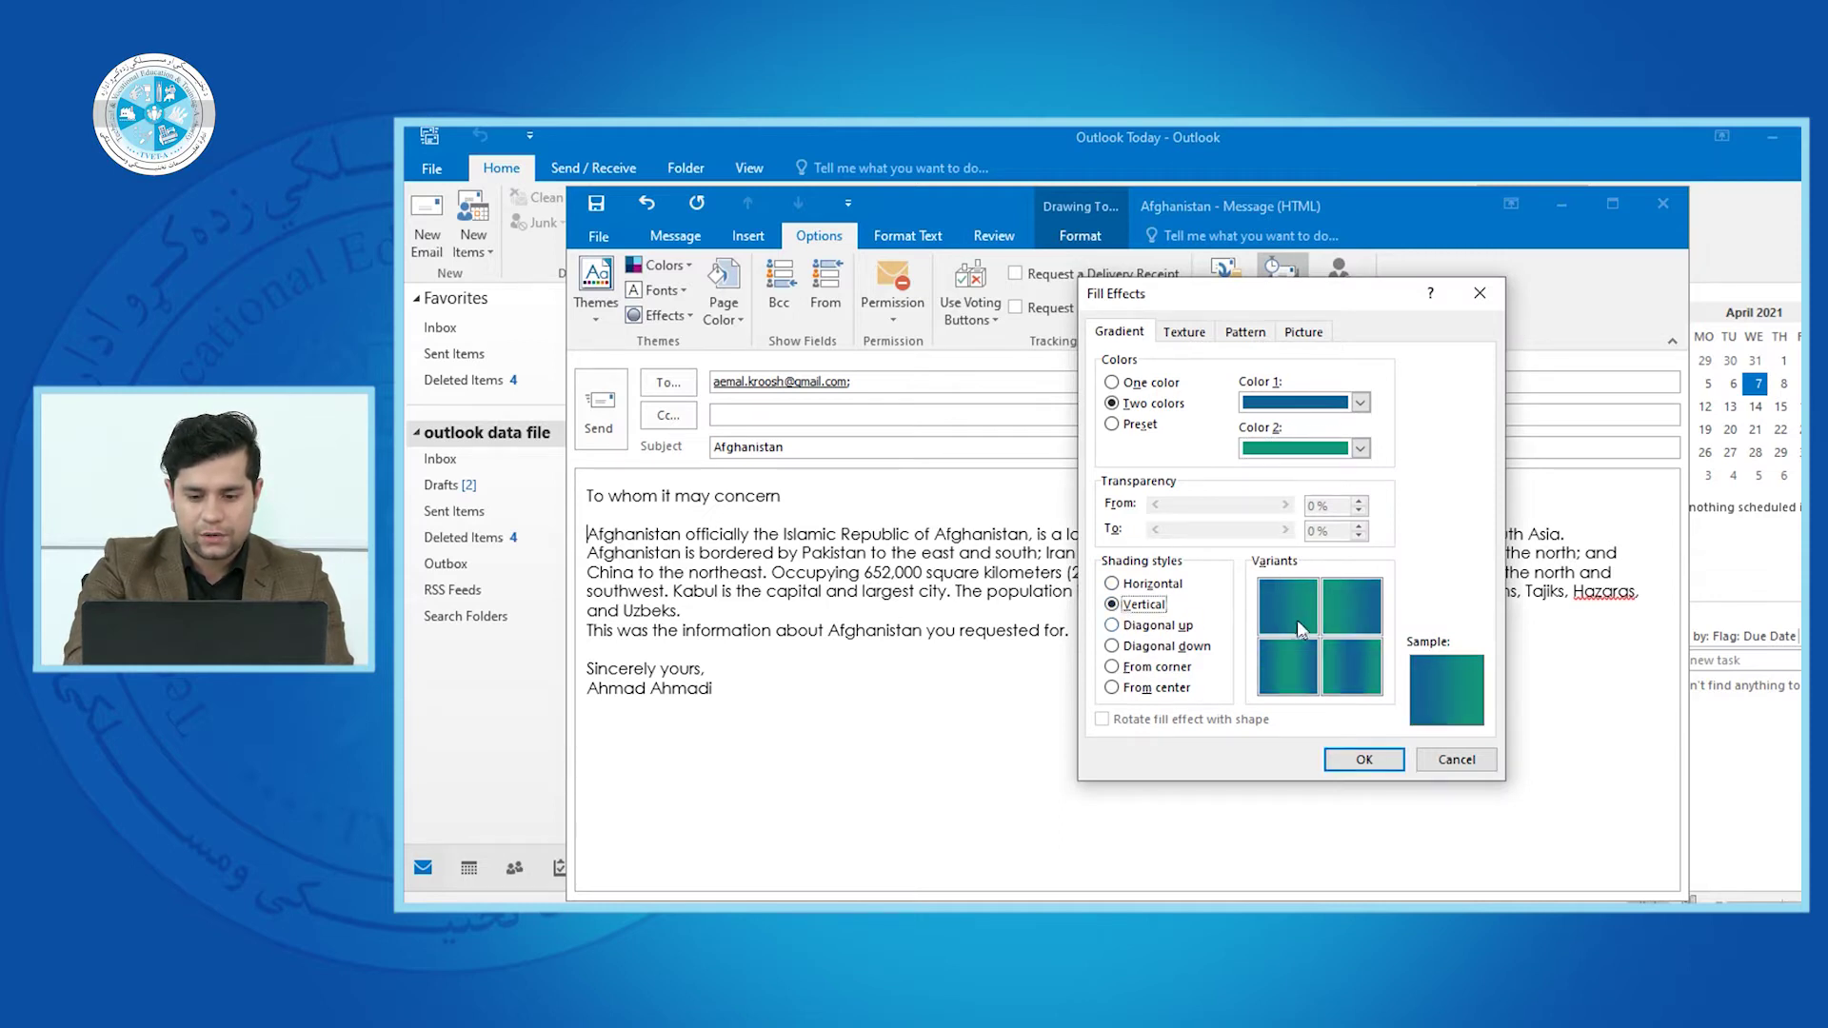
left_click(1145, 628)
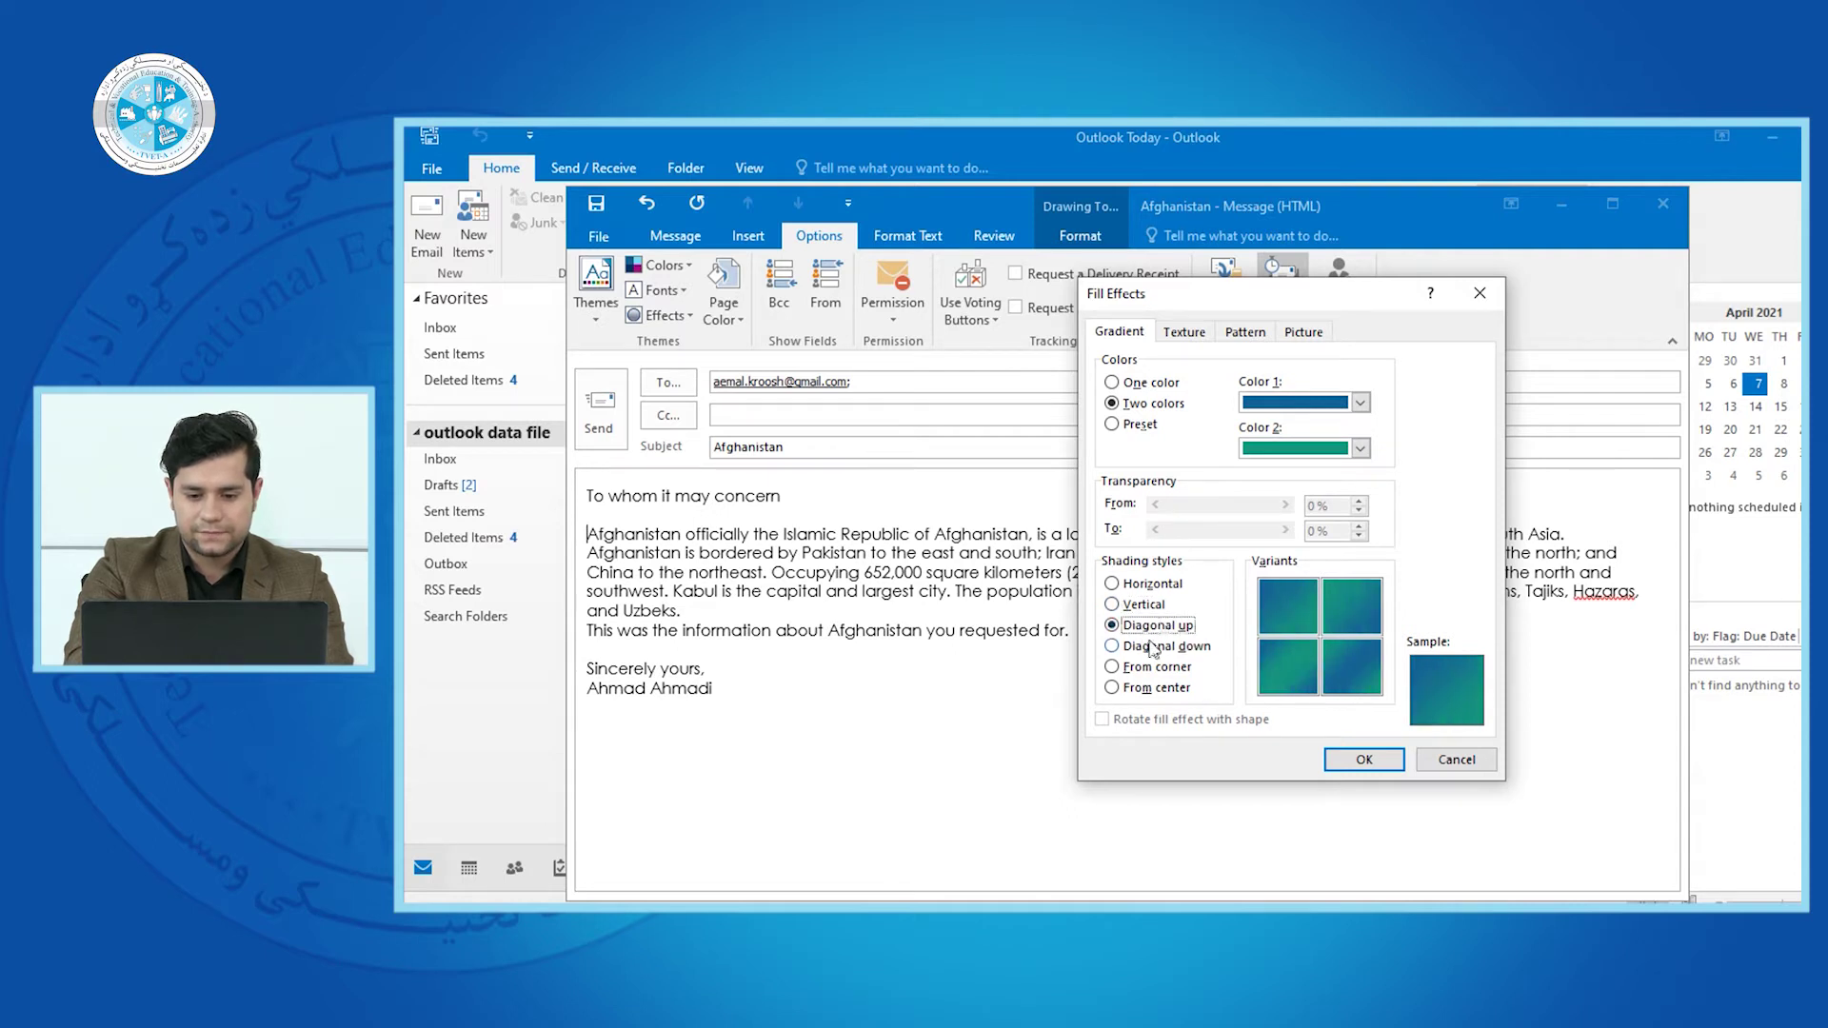
left_click(1151, 648)
left_click(1152, 668)
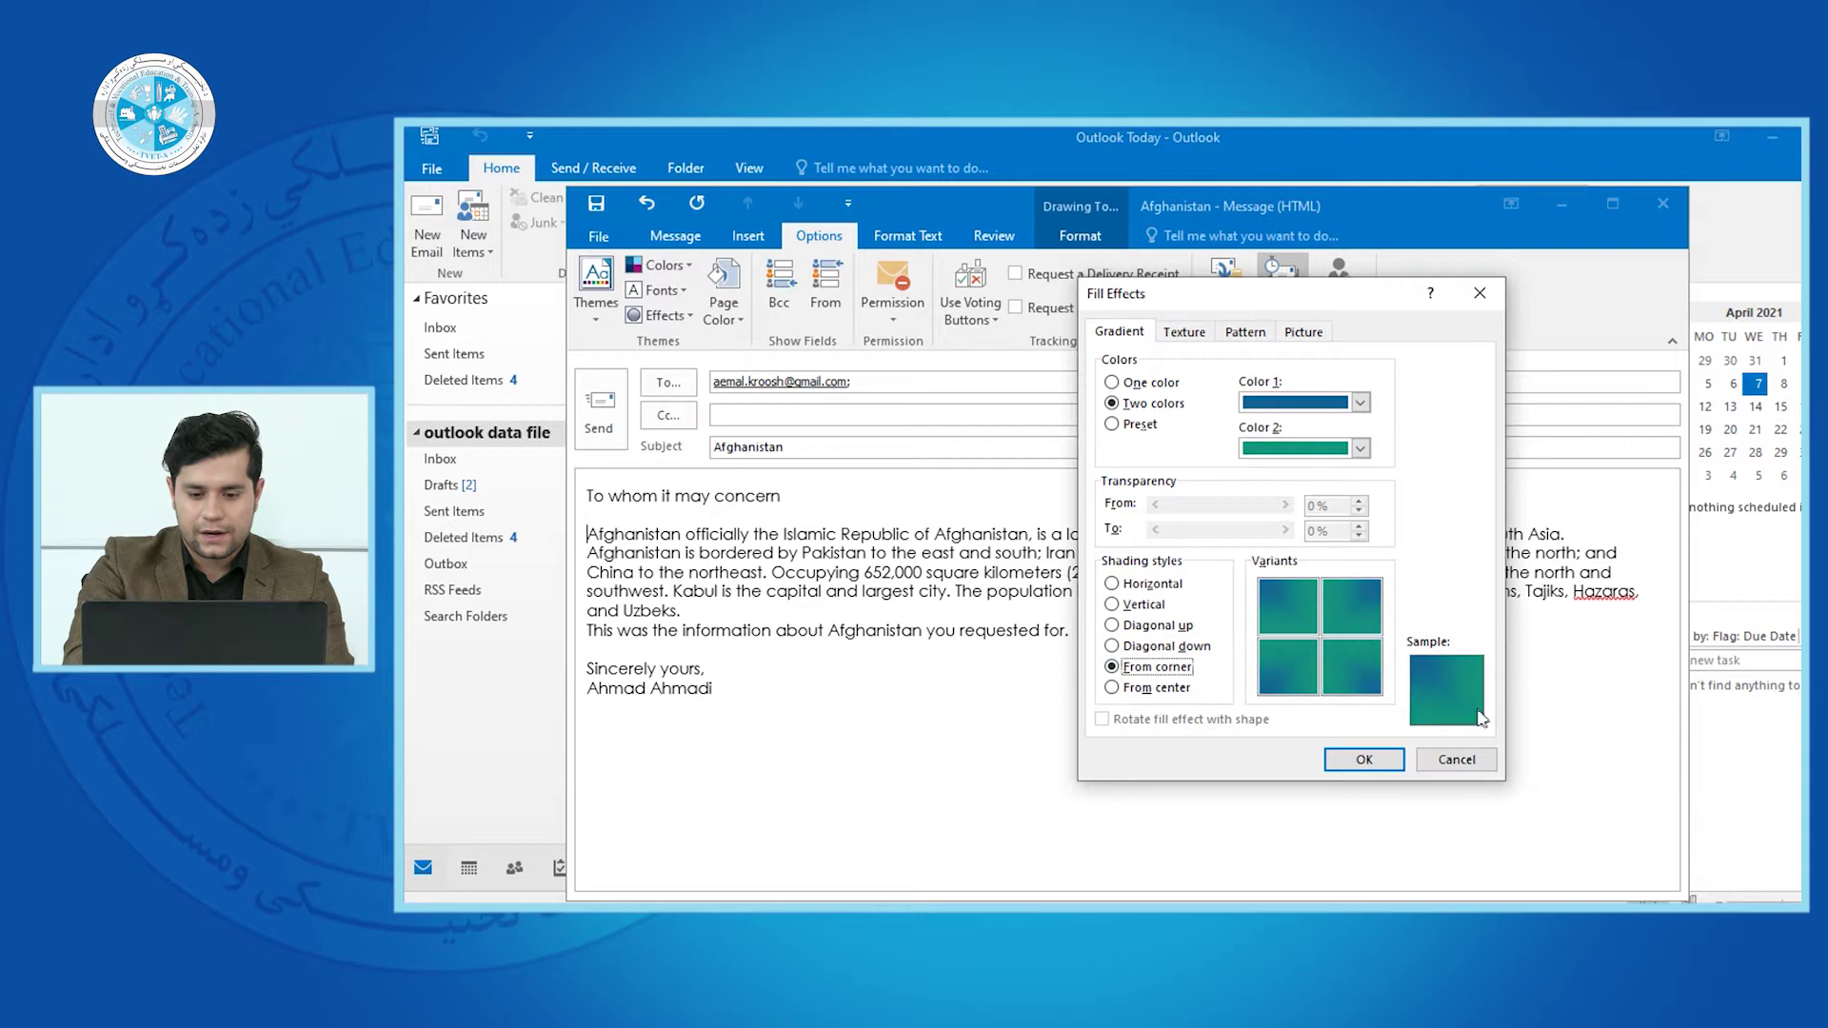
left_click(1356, 615)
left_click(1352, 666)
left_click(1298, 667)
left_click(1274, 620)
left_click(1337, 601)
left_click(1363, 655)
left_click(1279, 657)
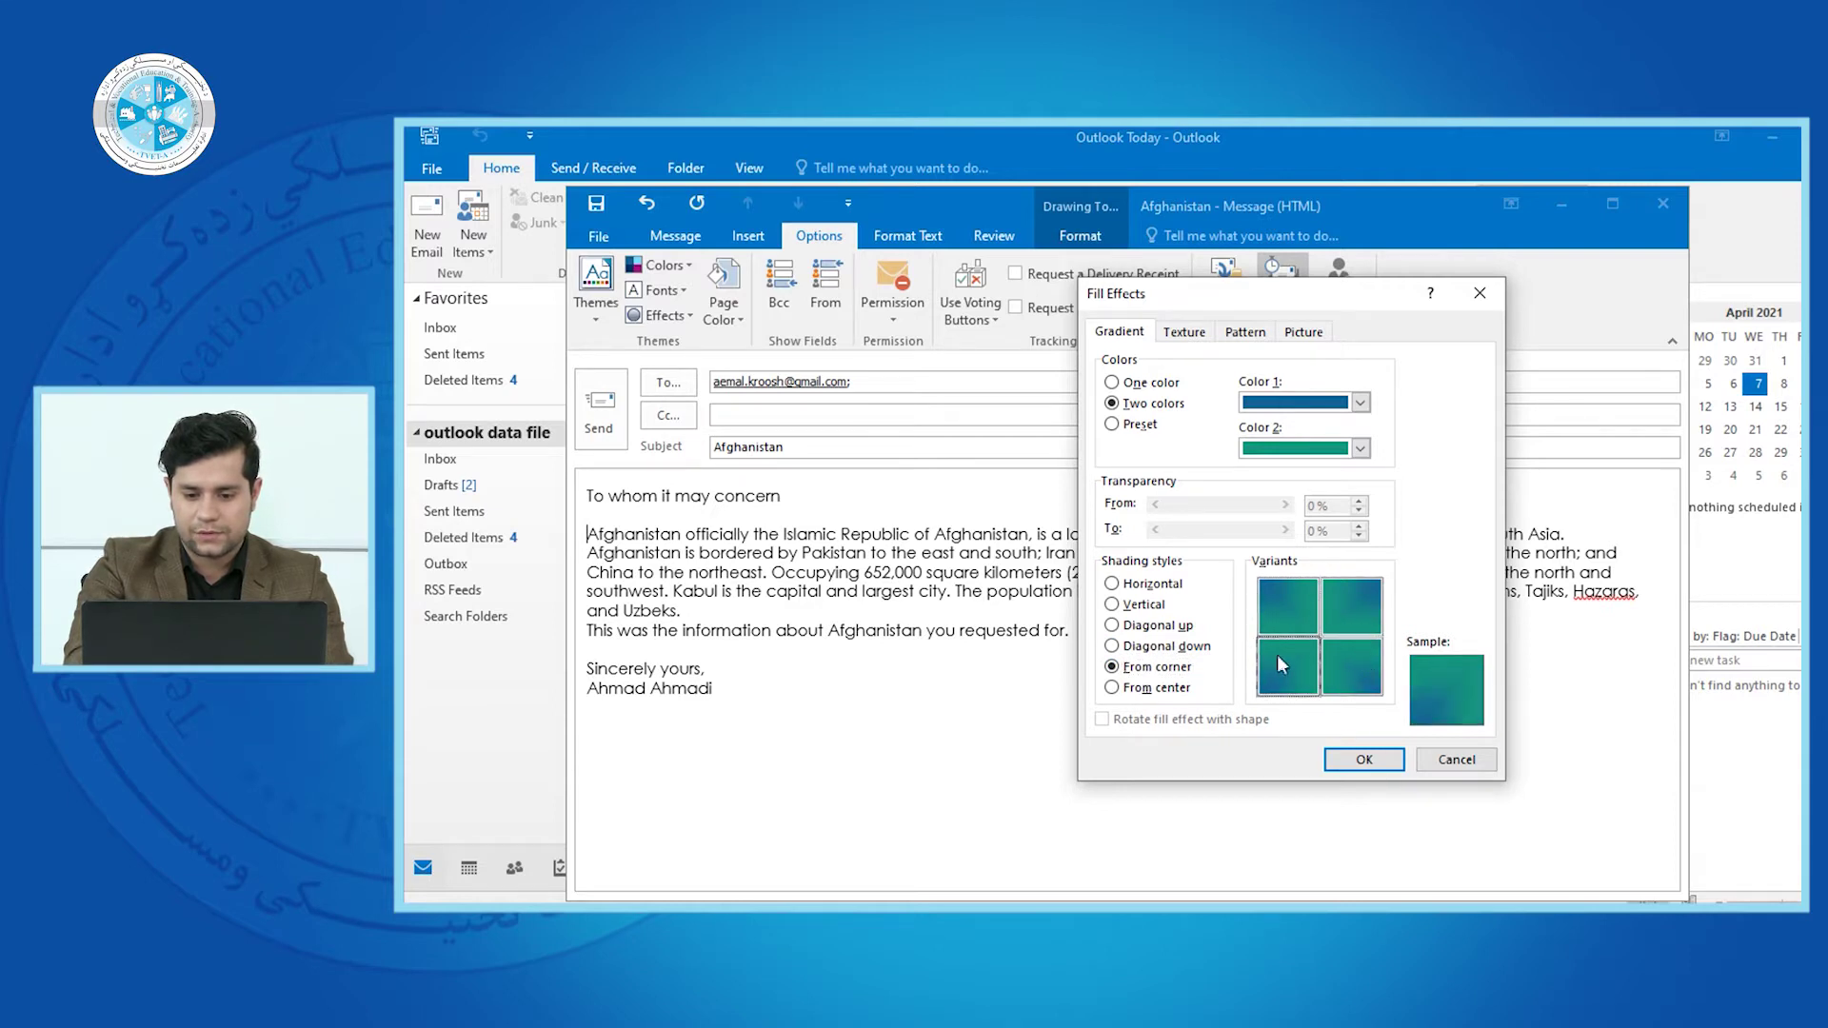
Apply the From center shading style to the message background, using the variant with a green center and blue edges
left_click(1123, 687)
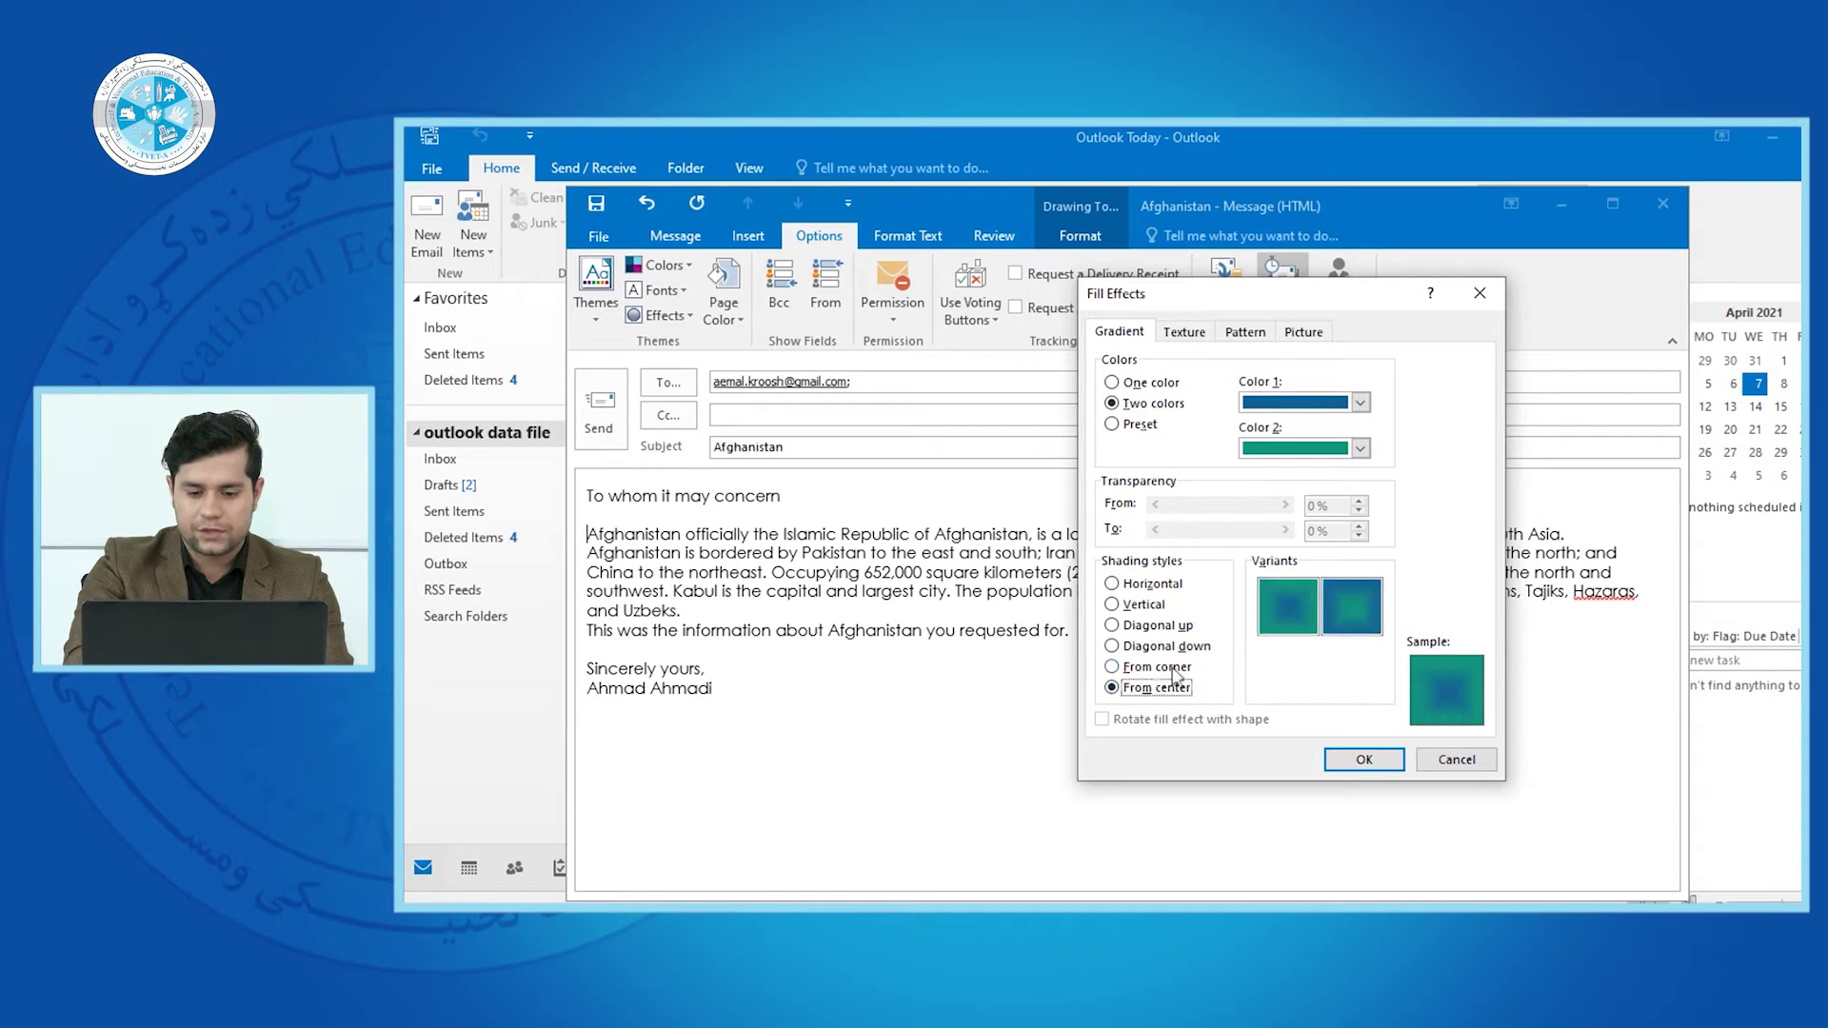
left_click(1352, 628)
left_click(1288, 615)
left_click(1356, 615)
left_click(1267, 626)
left_click(1335, 613)
left_click(1363, 759)
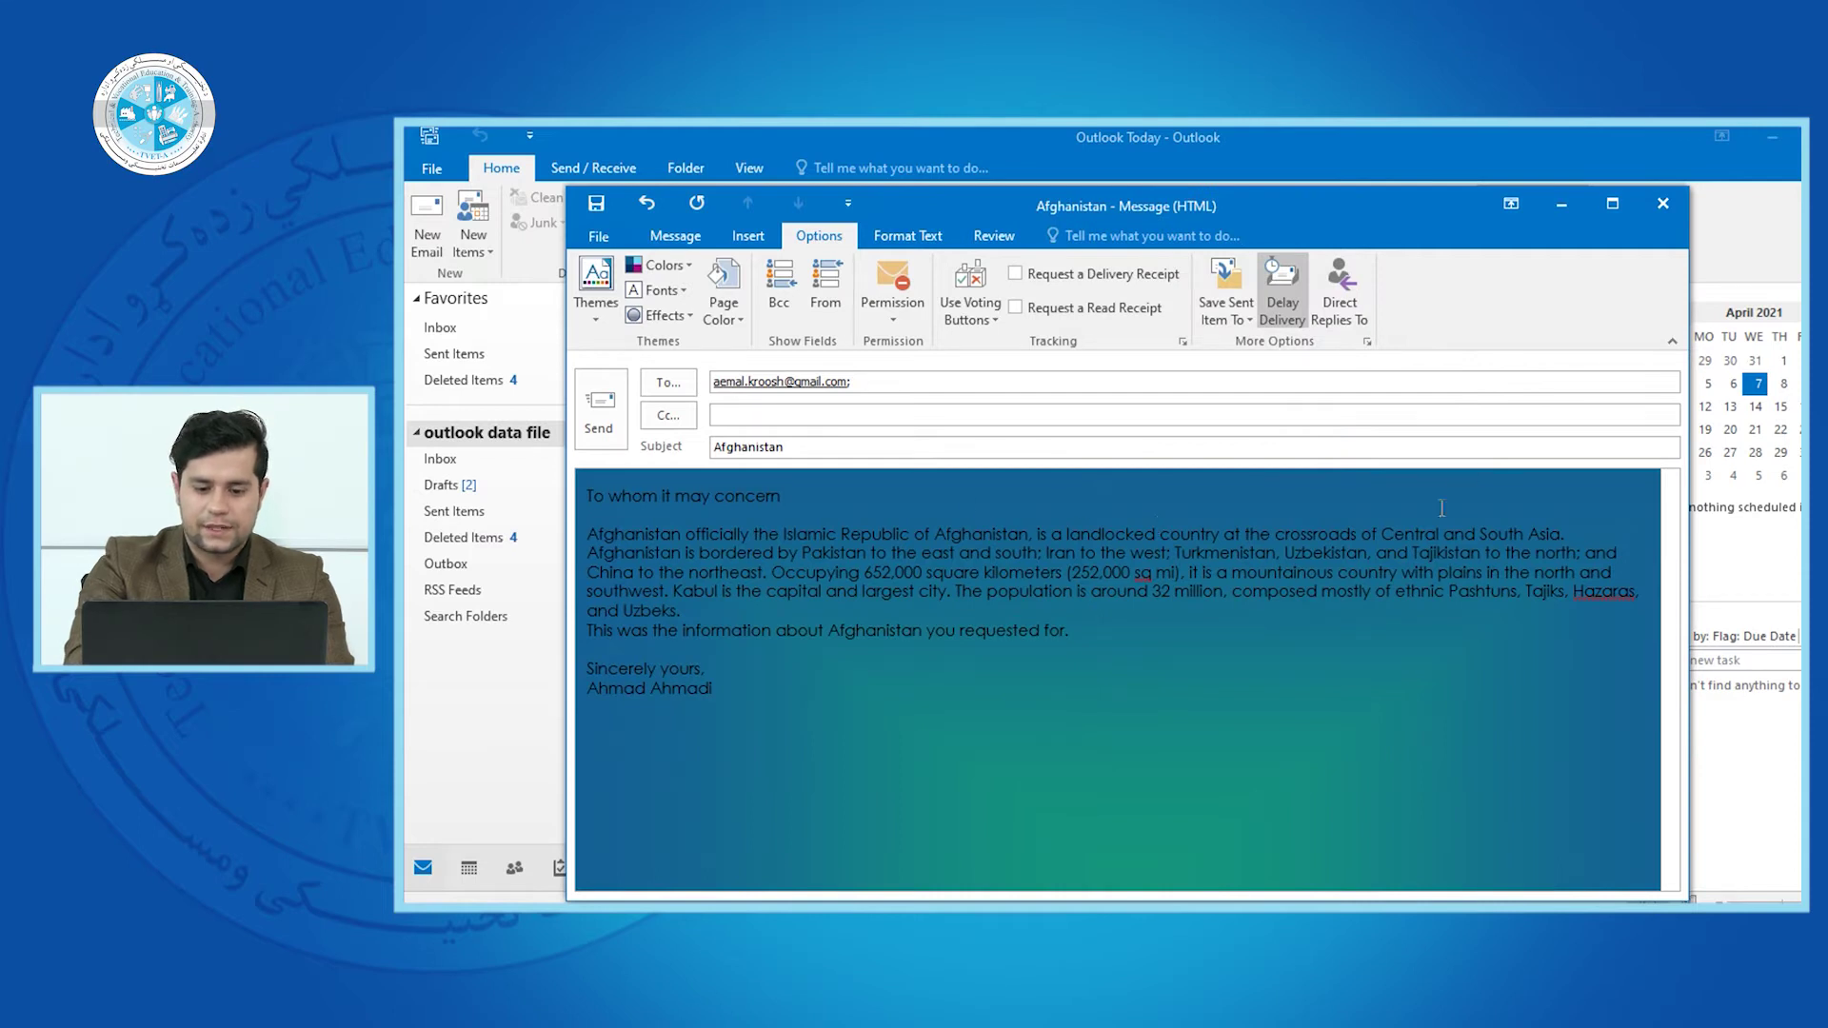
Remove the gradient background from the message by setting its page color to No Color
left_click(667, 315)
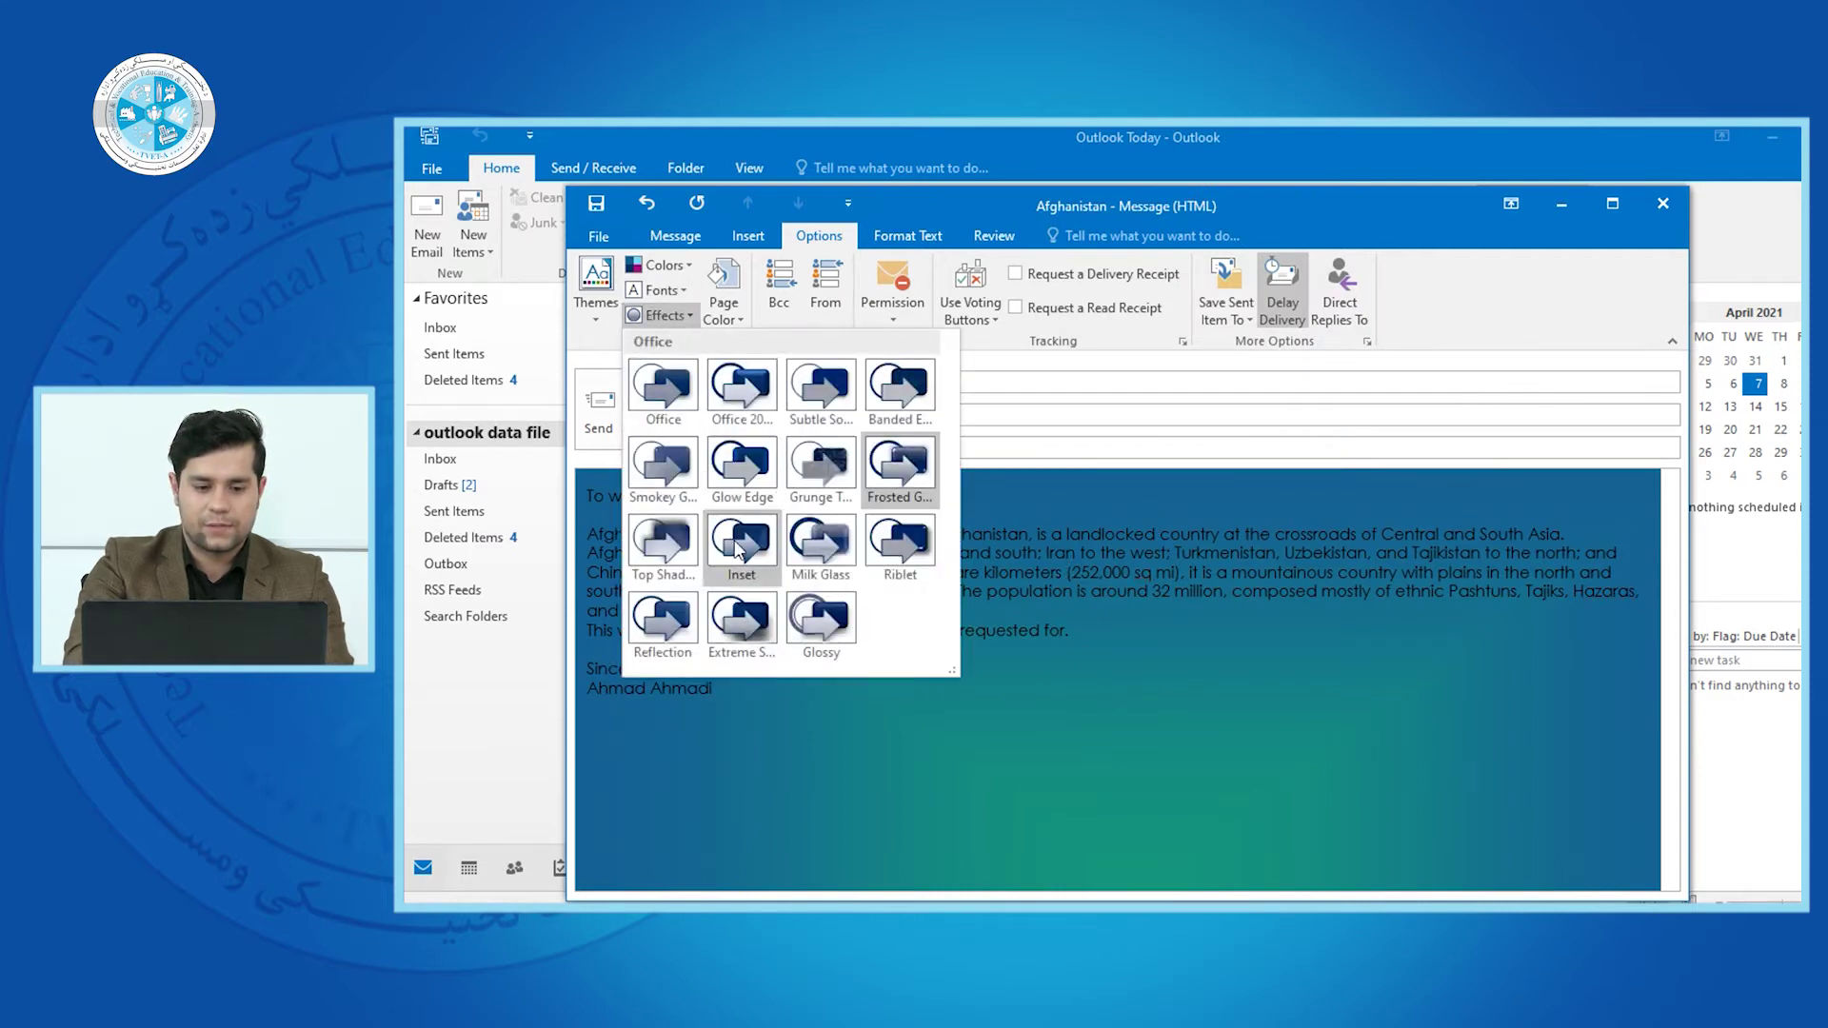
key("Escape")
left_click(723, 310)
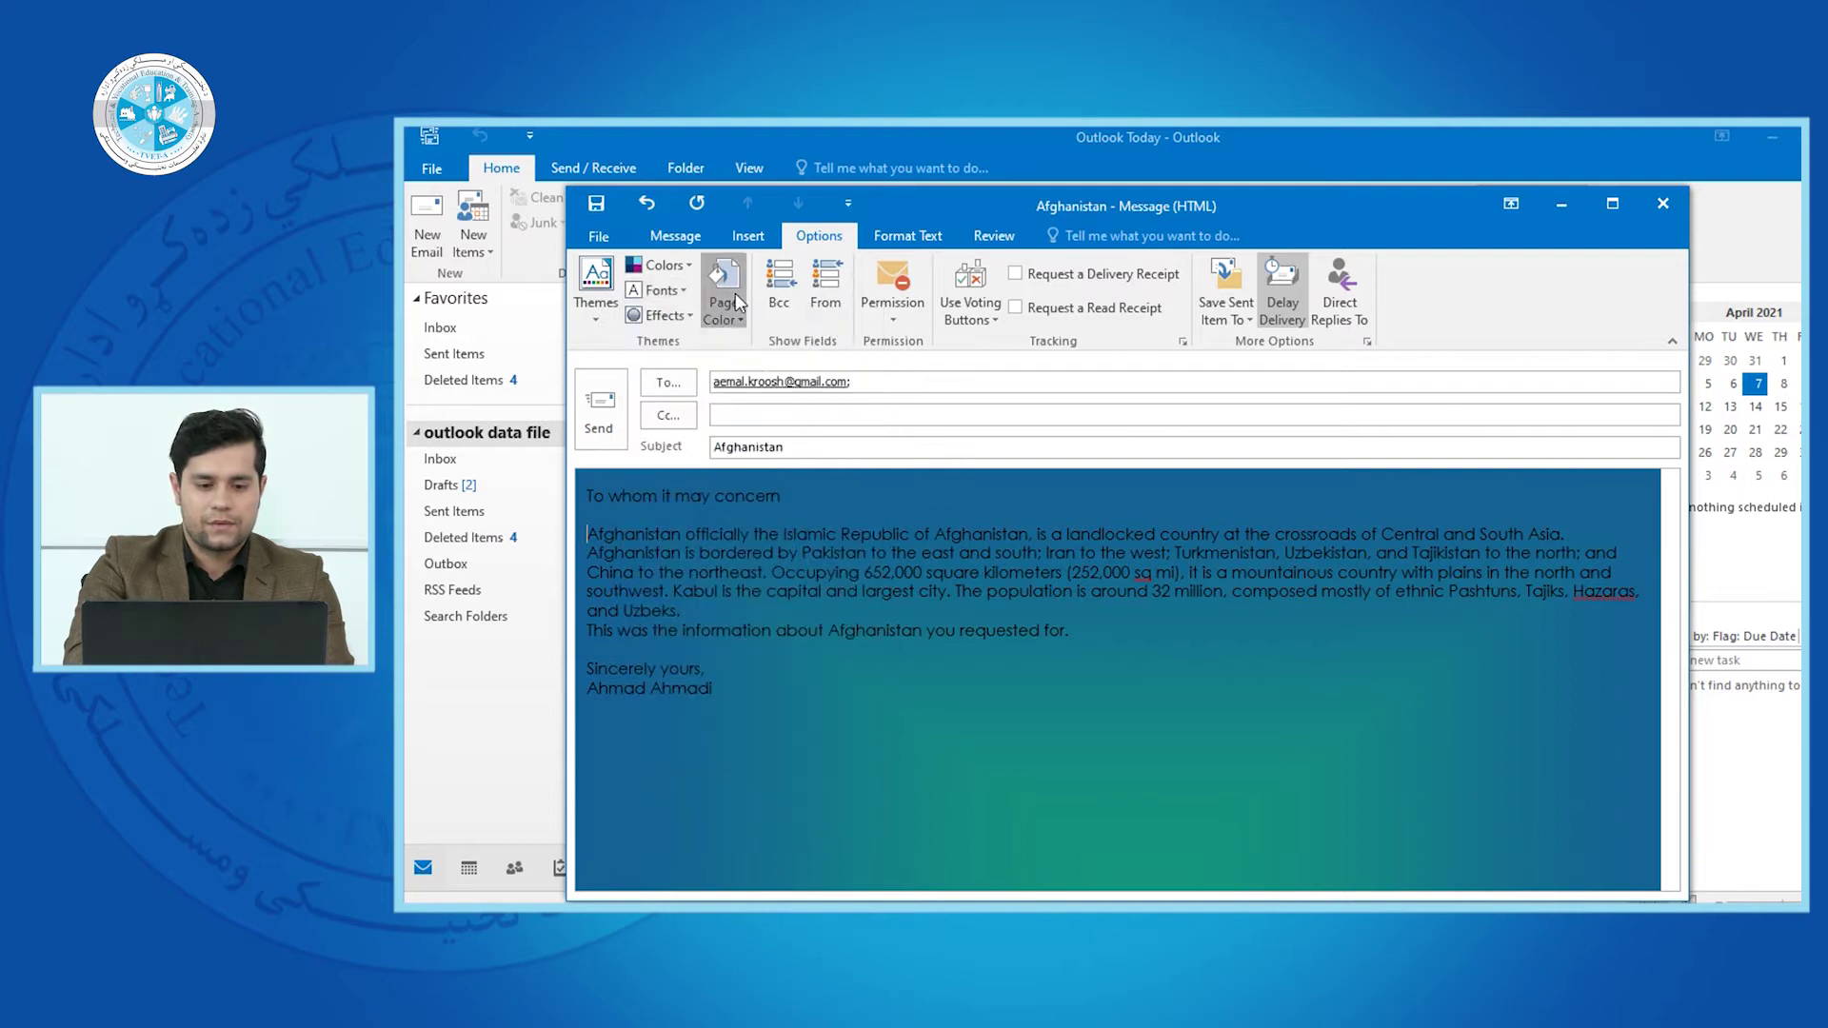
left_click(723, 310)
left_click(769, 548)
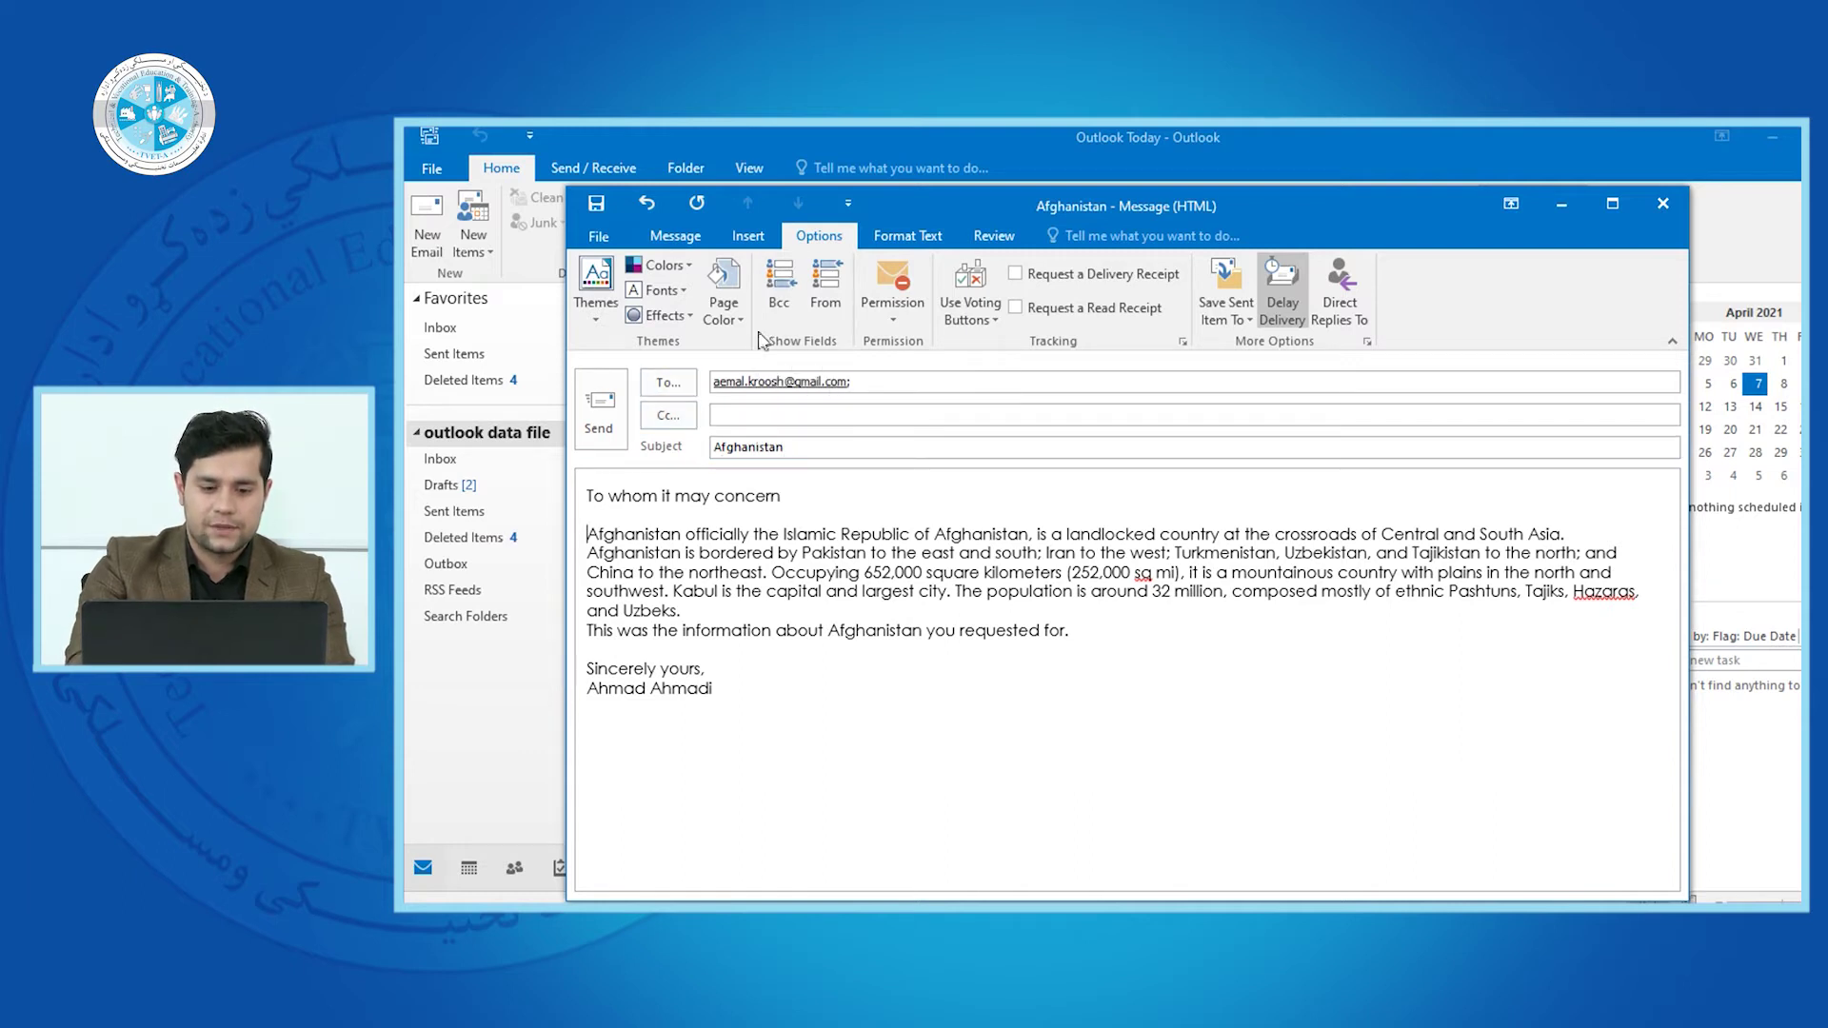
Show the Bcc and From fields in the message header
left_click(779, 310)
left_click(748, 450)
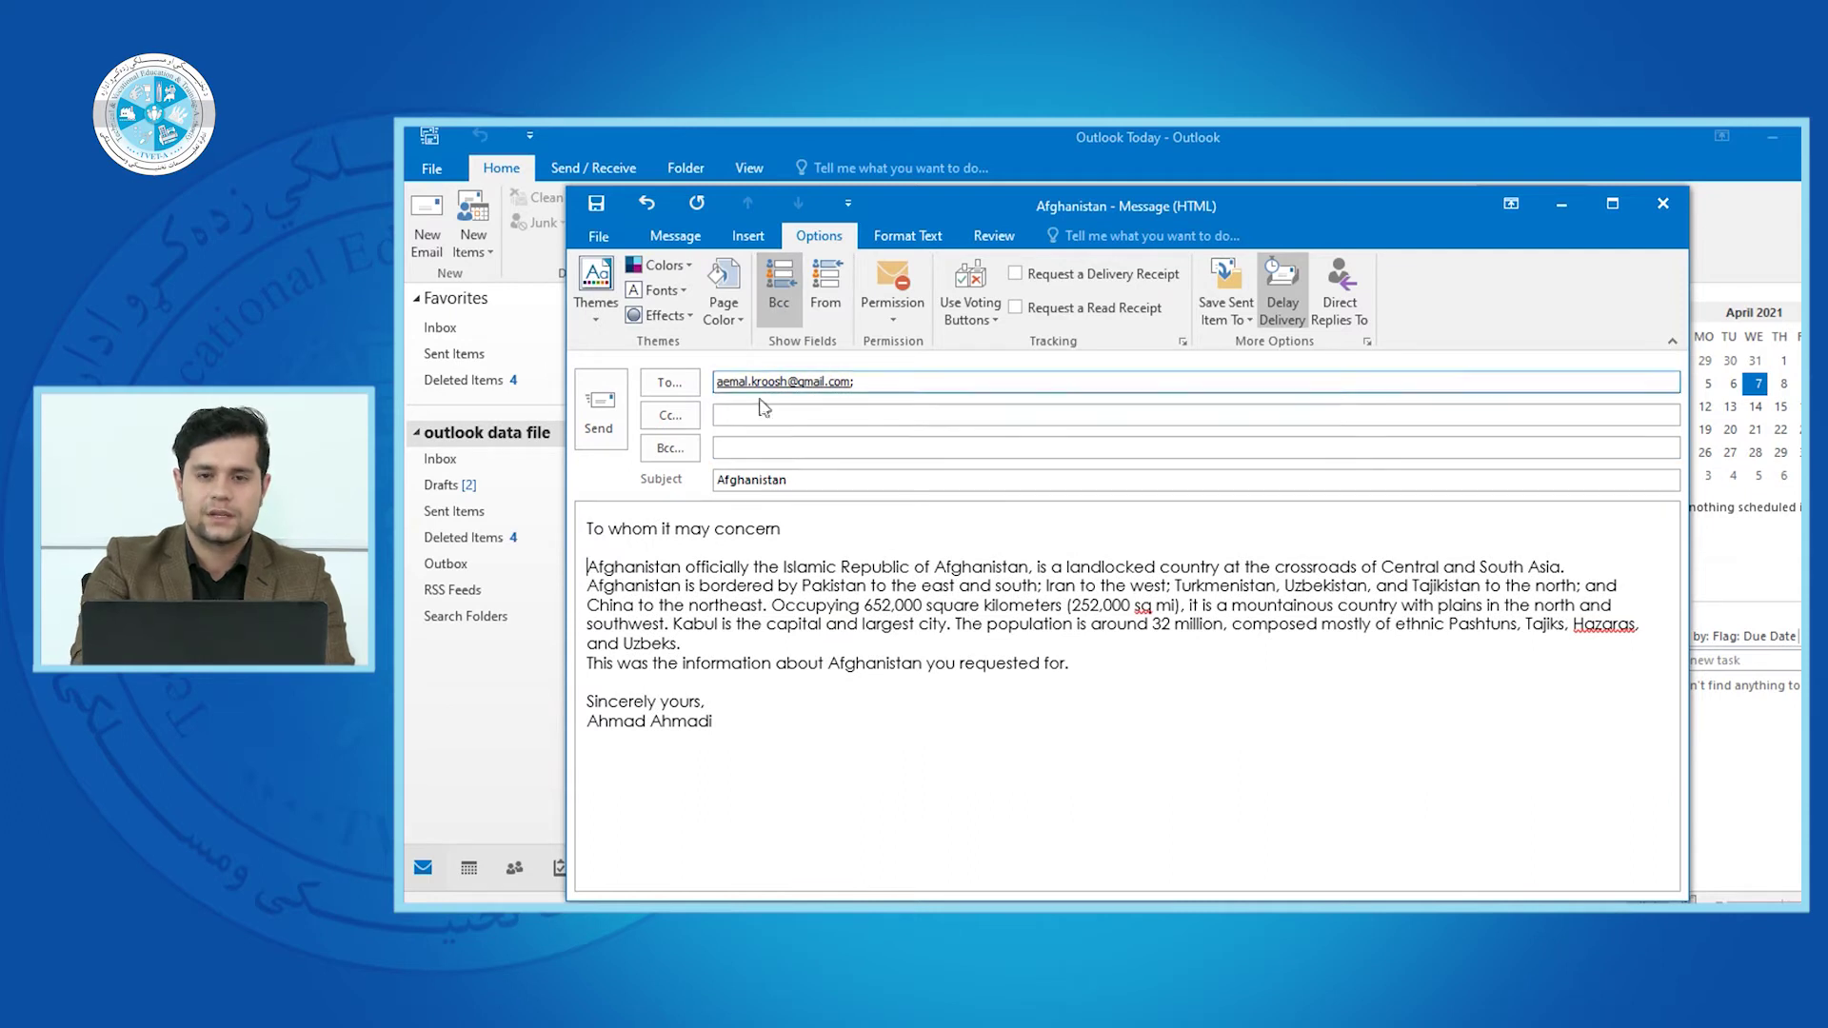
left_click(823, 289)
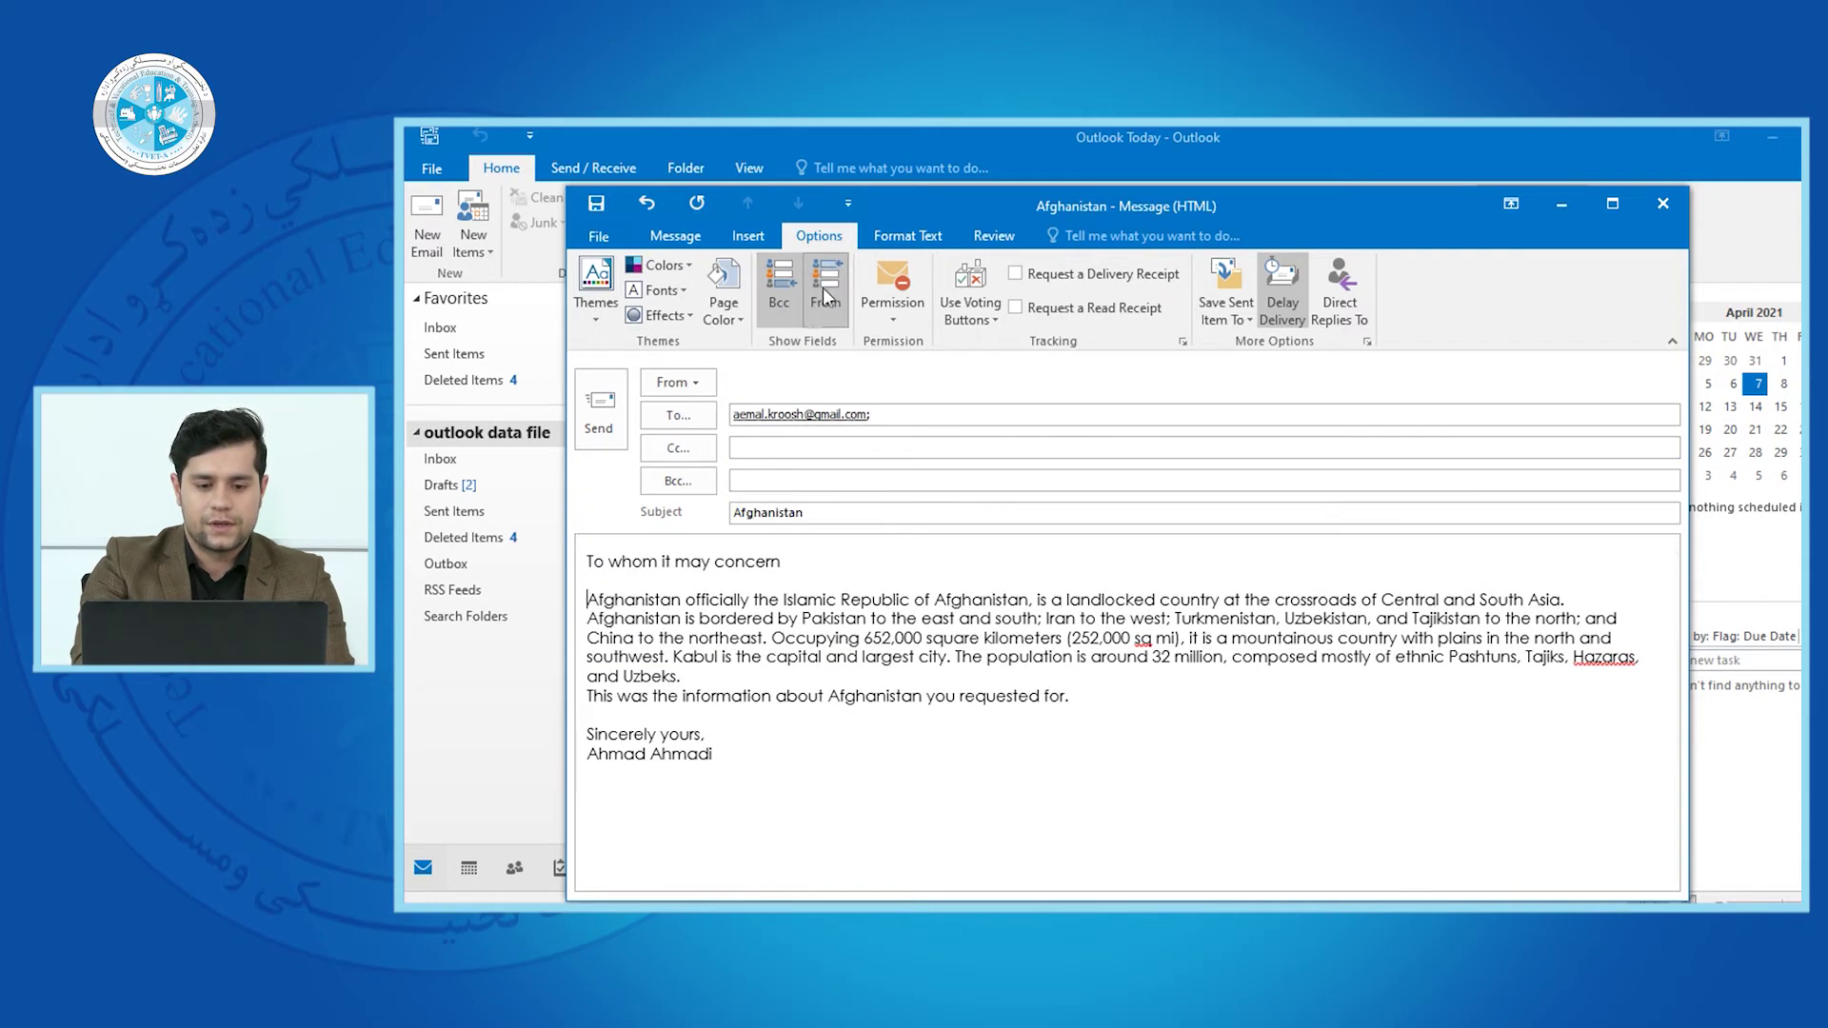
Examine the From account choices and the To, Cc and Bcc fields without entering anything
left_click(707, 383)
left_click(707, 383)
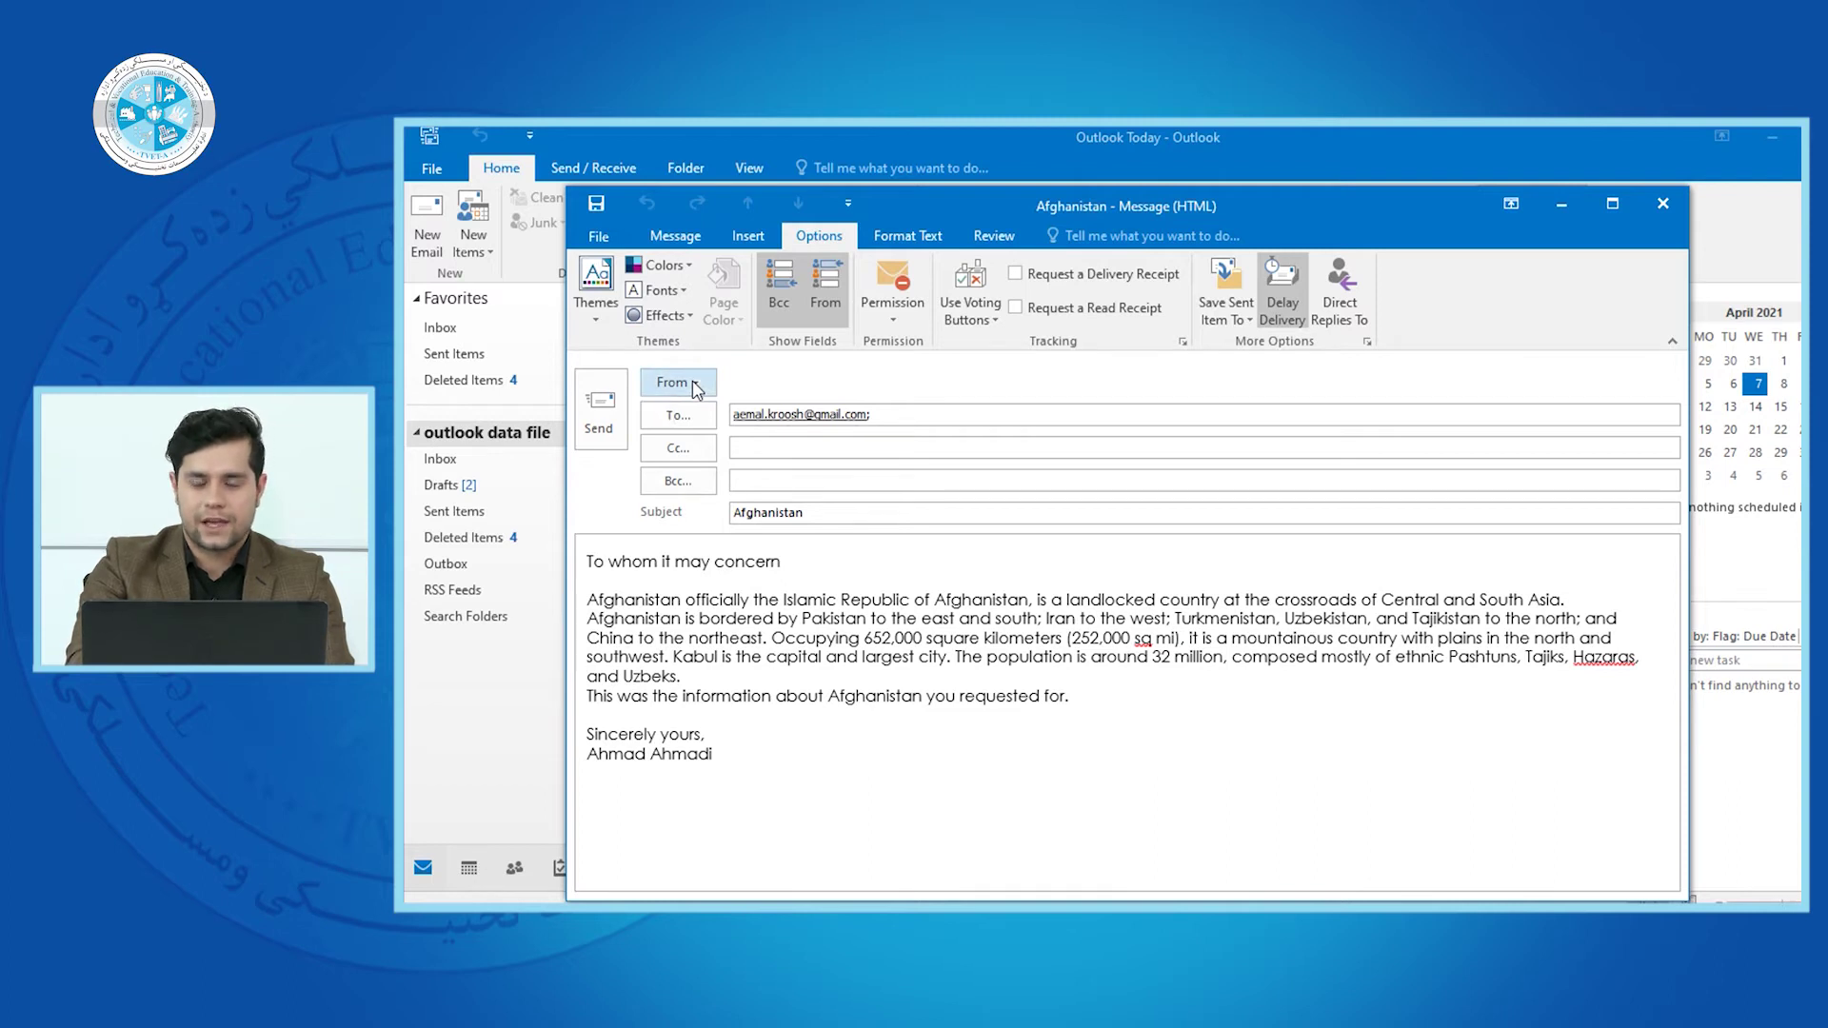
left_click(856, 451)
left_click(872, 414)
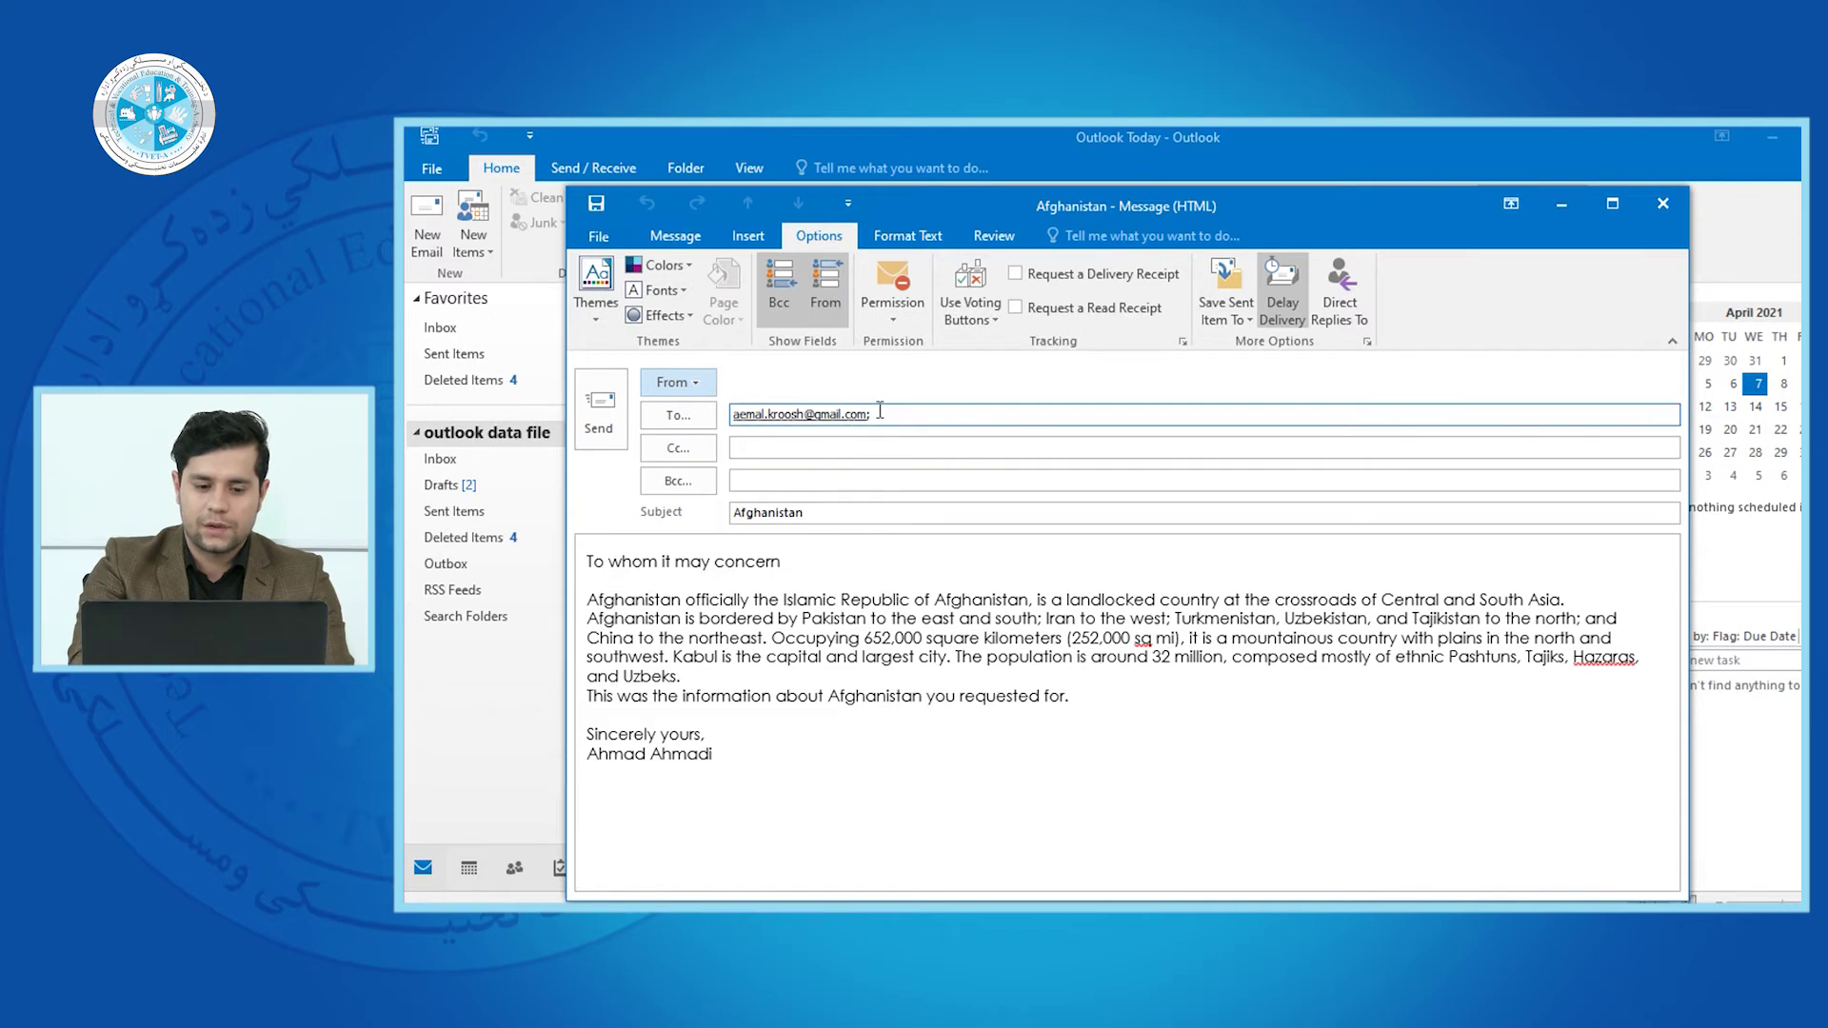
left_click(781, 447)
left_click(770, 481)
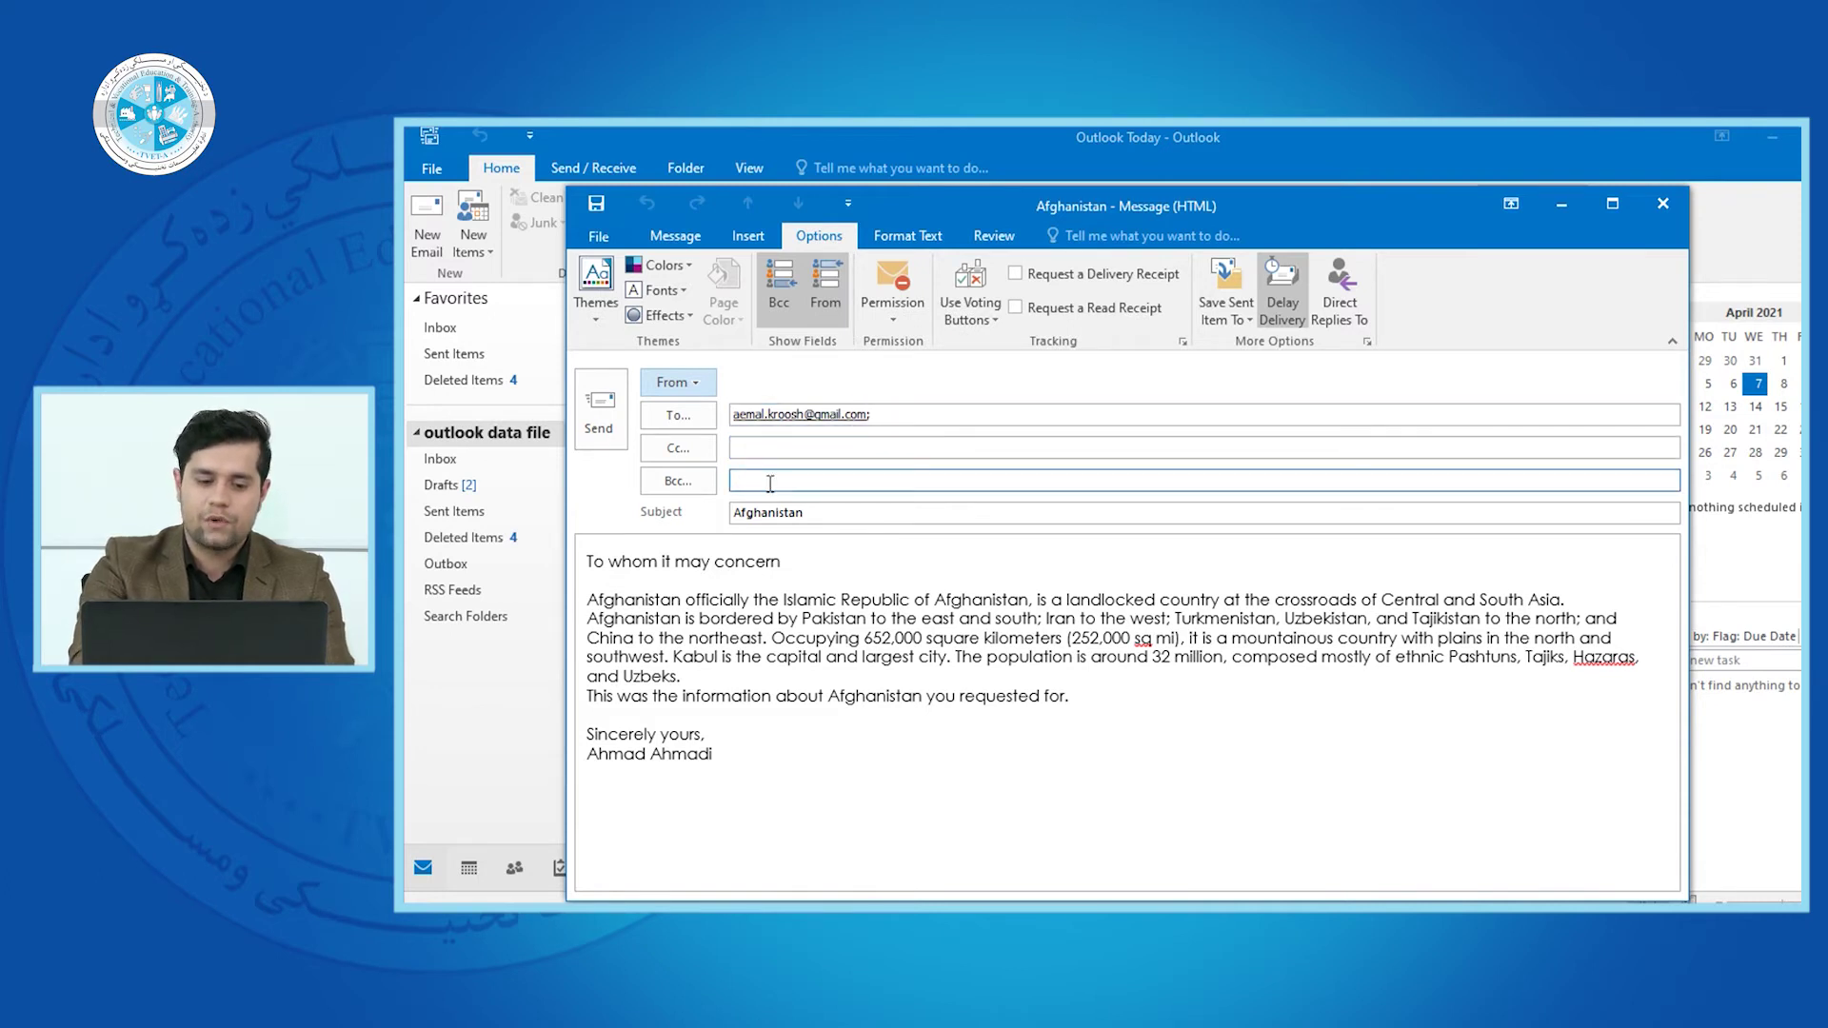
left_click(762, 444)
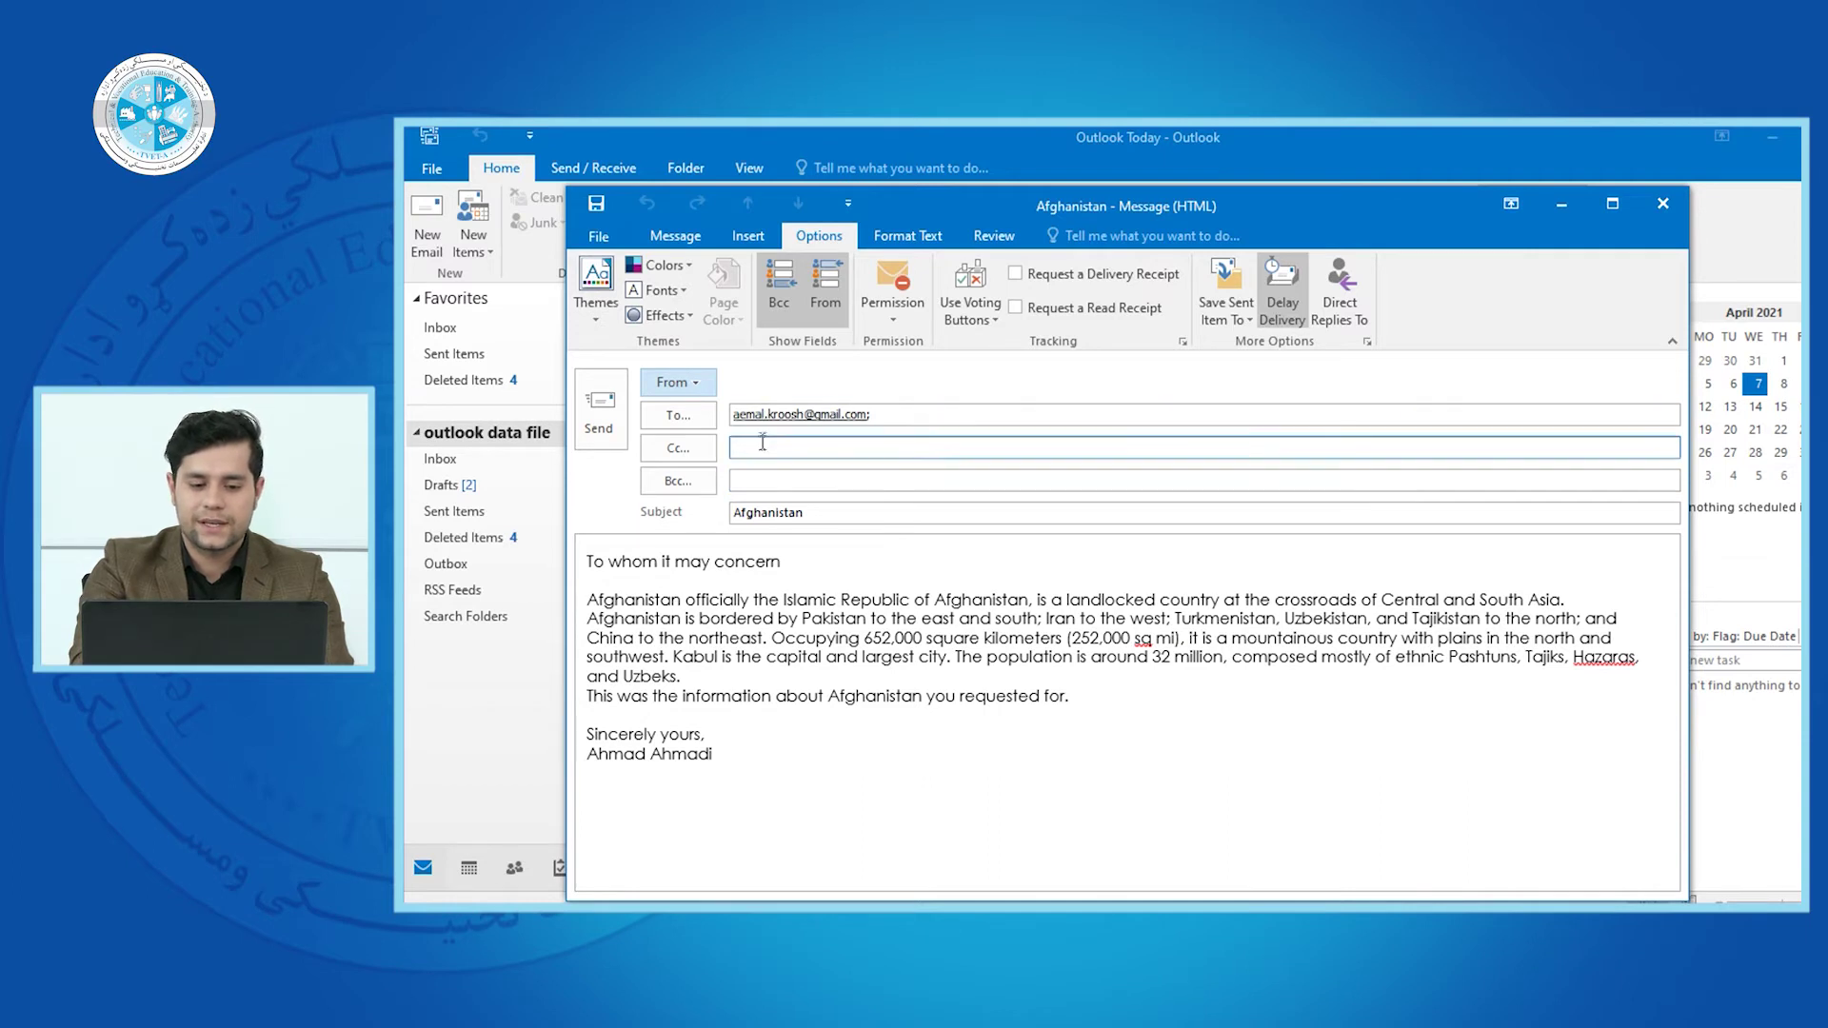
Hide the From and Bcc fields in the message header
left_click(830, 295)
left_click(832, 295)
left_click(779, 295)
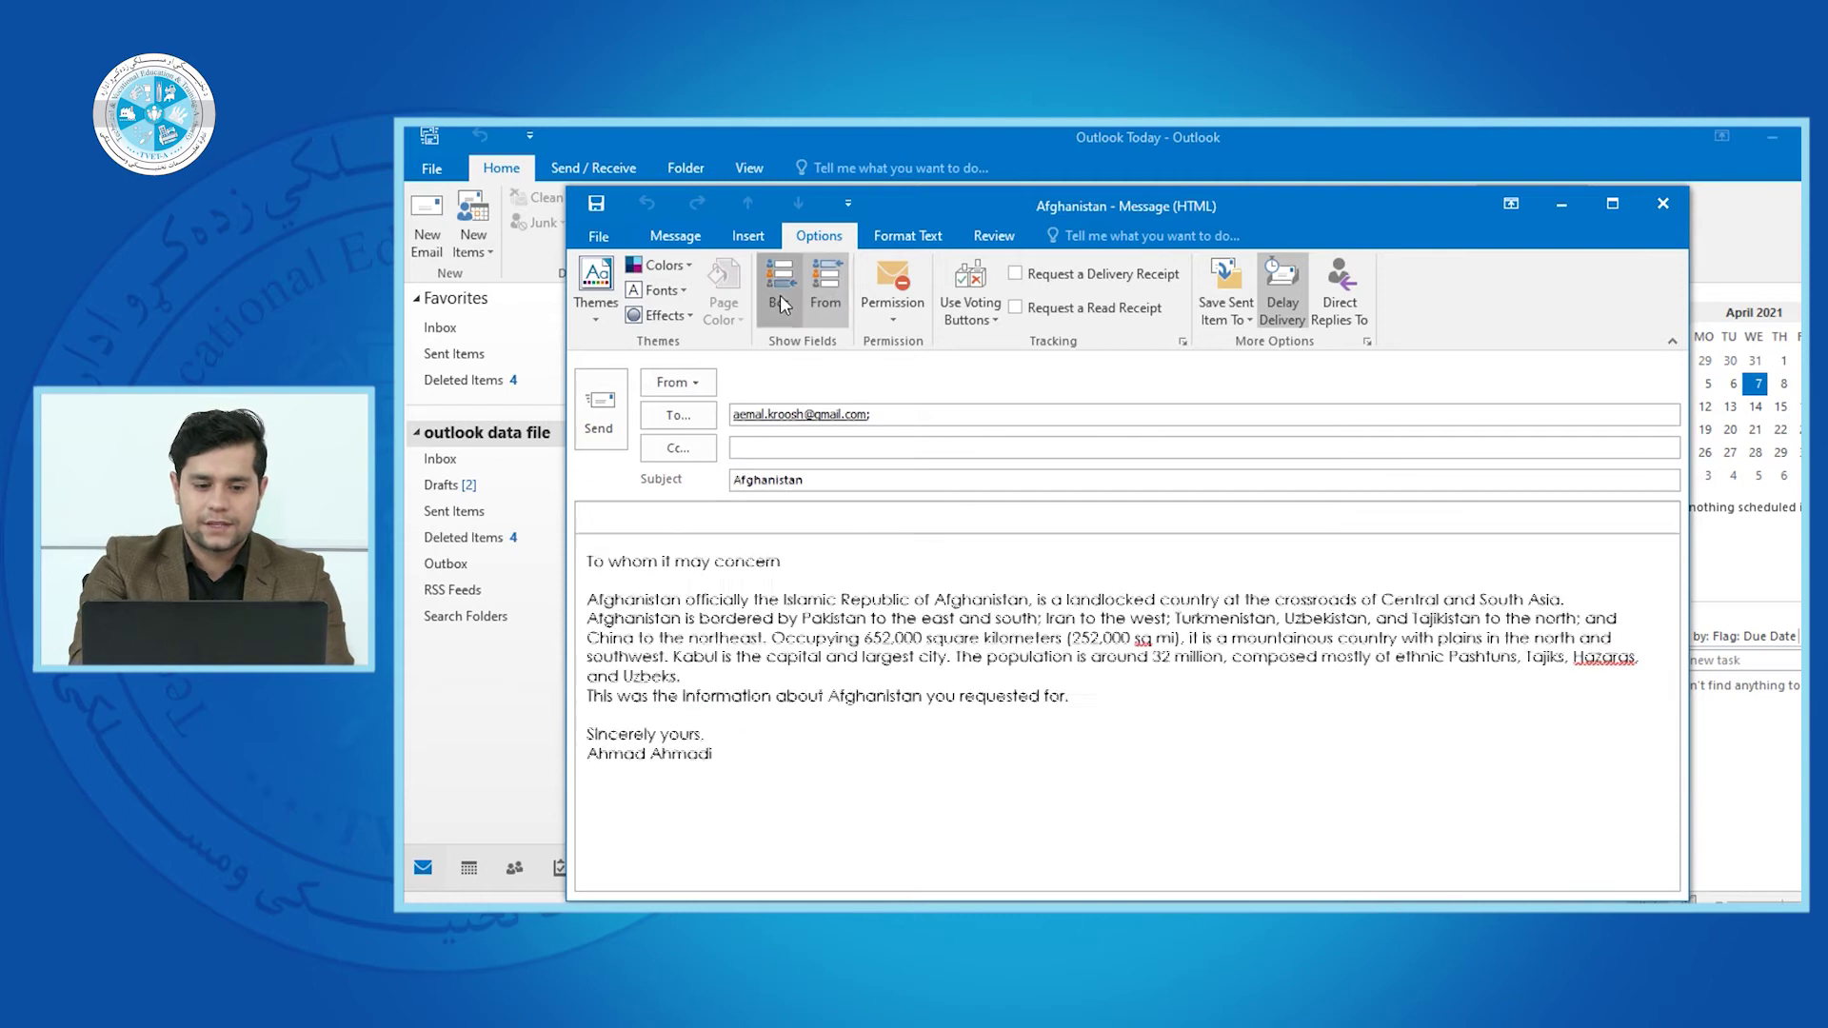
Examine the permission options available for the message without choosing one
left_click(902, 322)
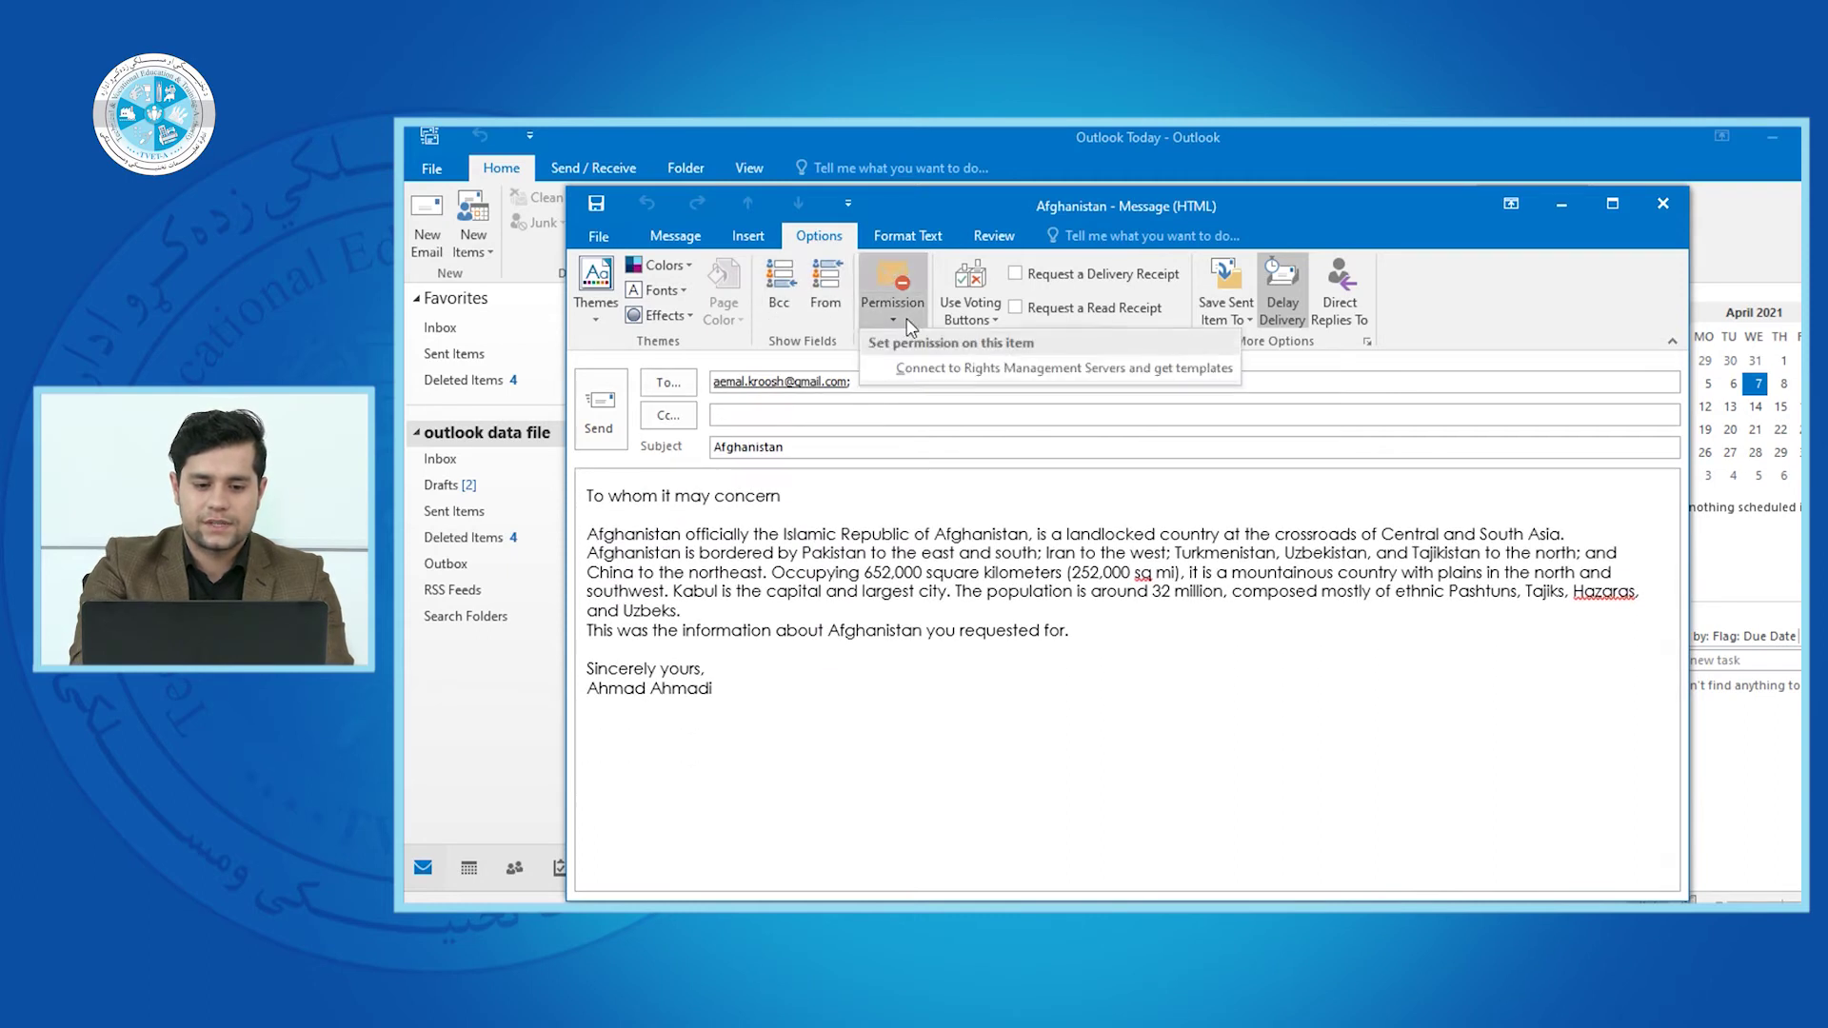
left_click(907, 322)
left_click(907, 321)
left_click(907, 322)
left_click(907, 322)
left_click(907, 322)
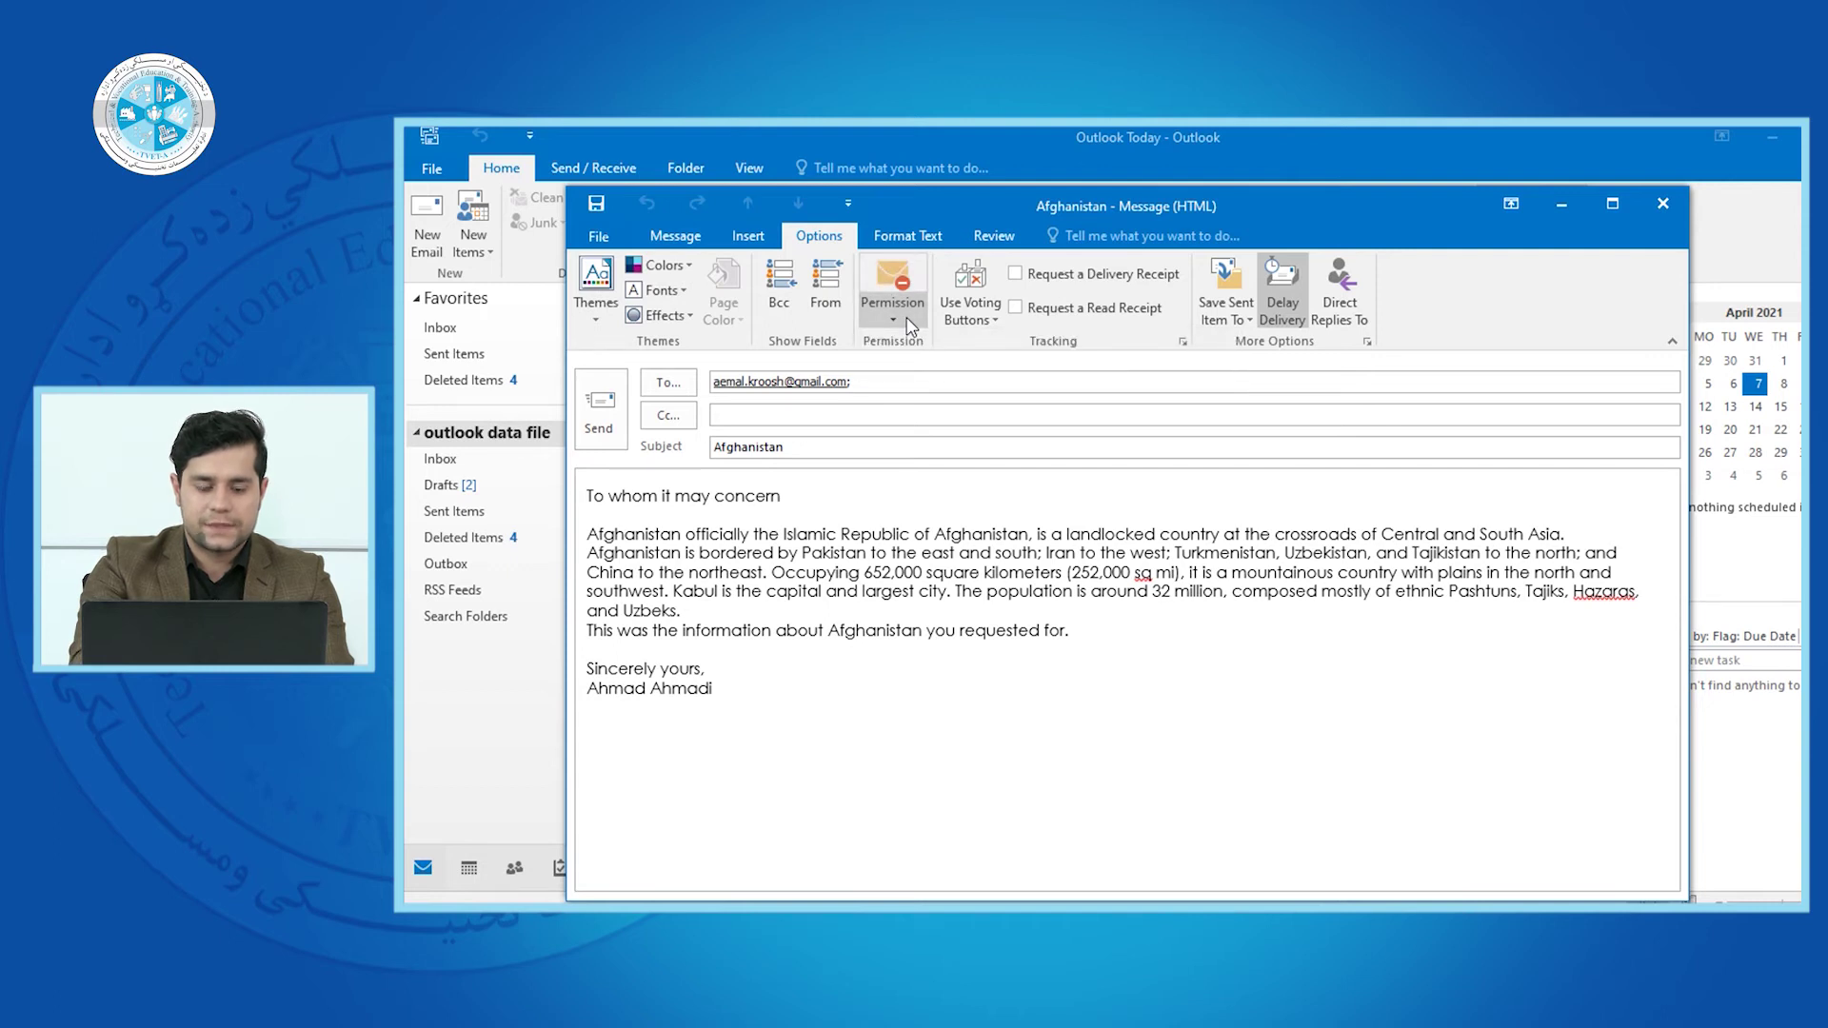
left_click(908, 322)
left_click(907, 321)
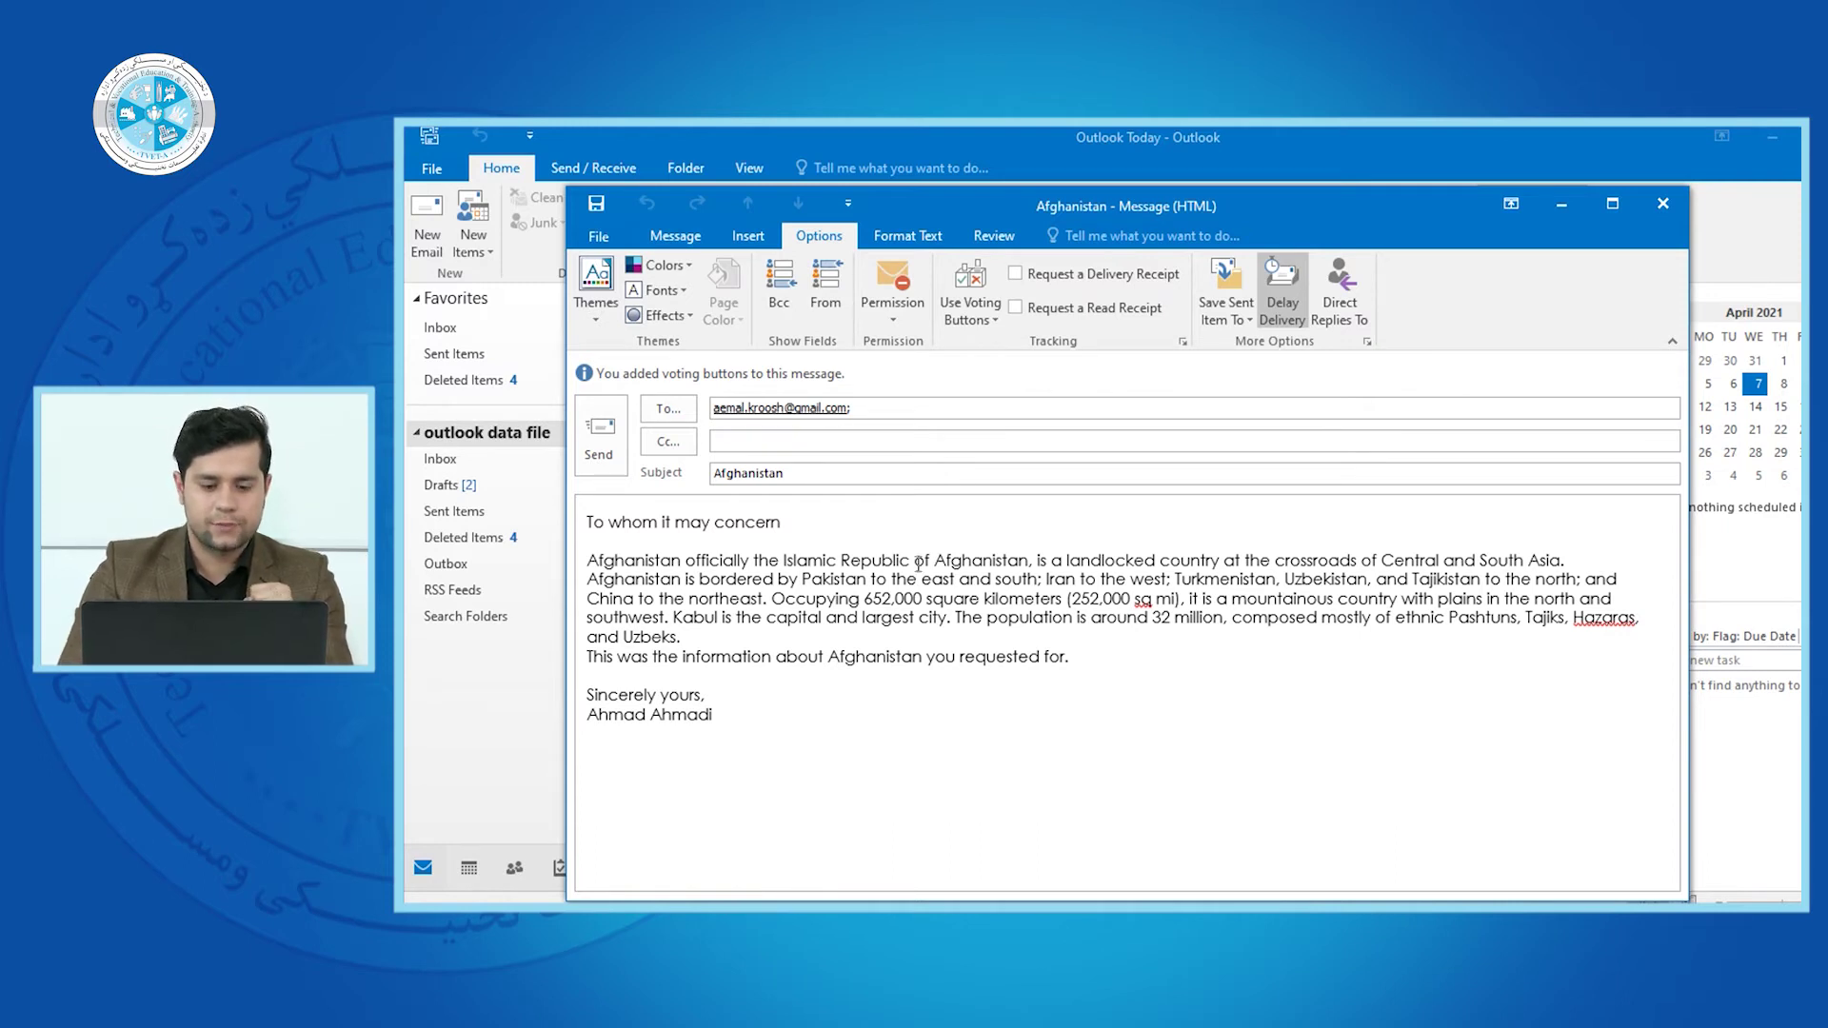
Switch the message's voting buttons to Yes;No and then to Yes;No;Maybe
left_click(918, 564)
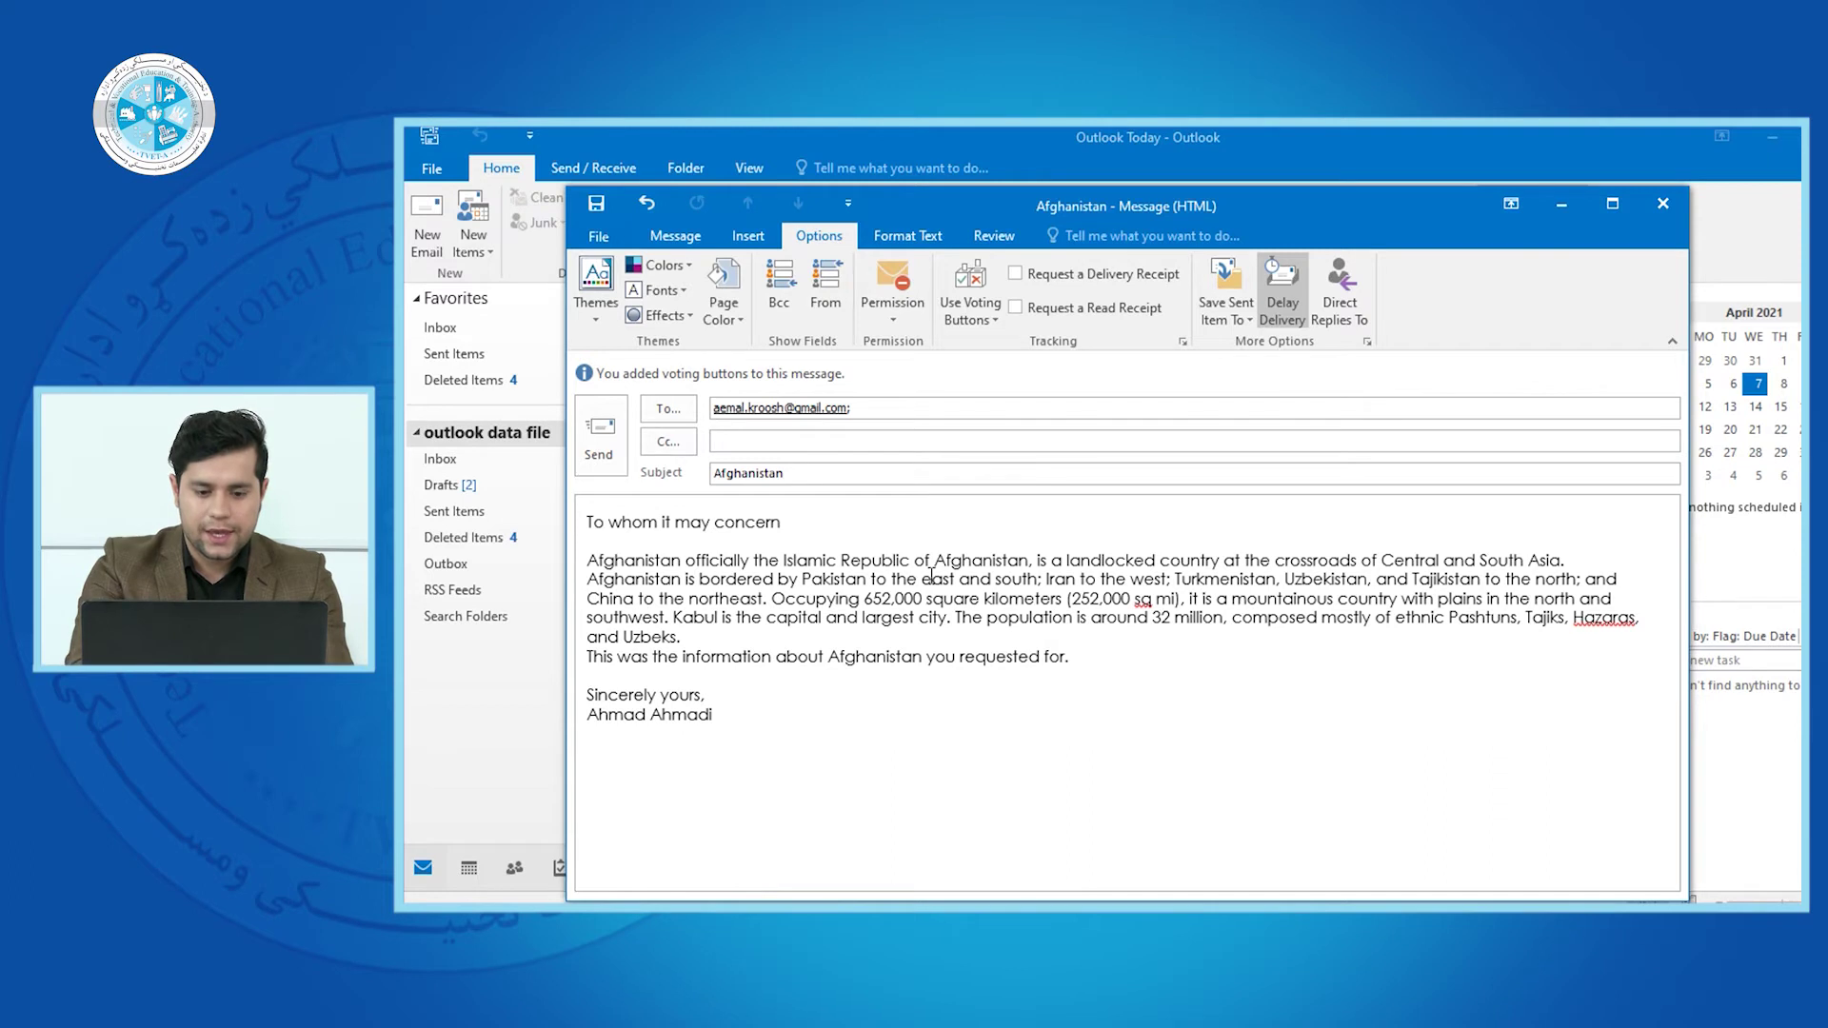
left_click(982, 323)
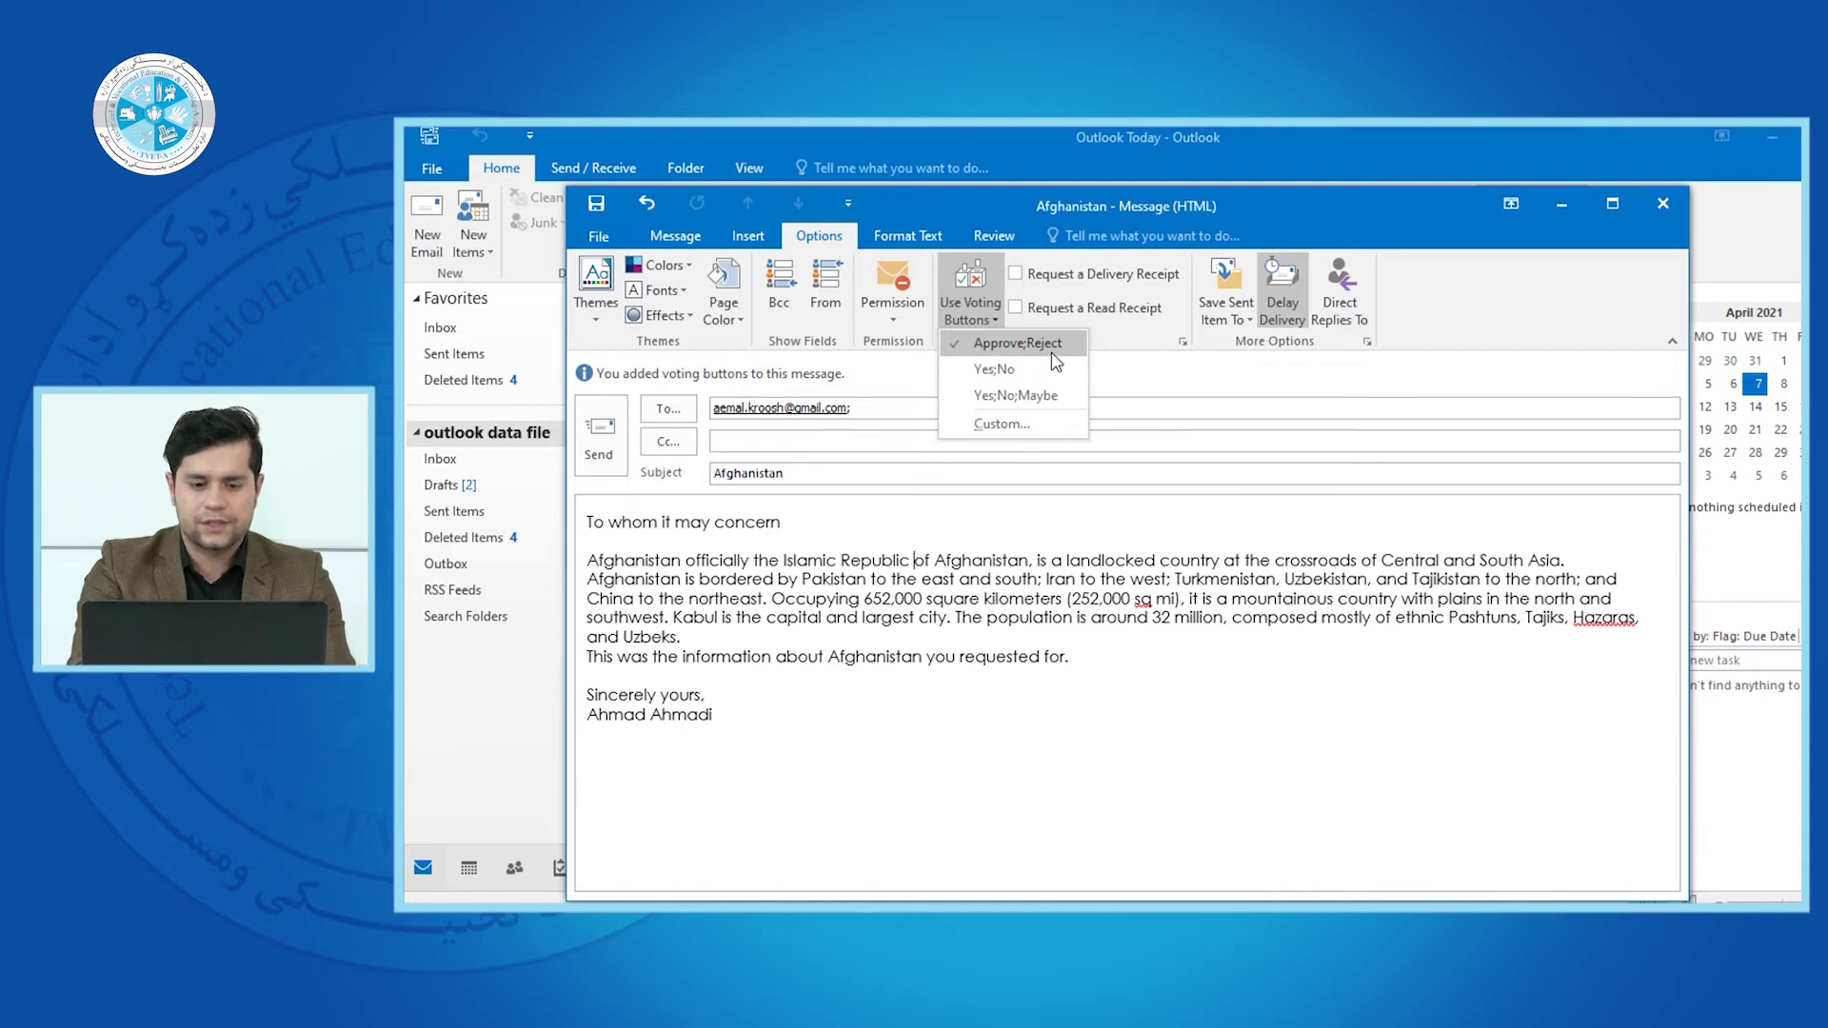
left_click(998, 373)
left_click(978, 324)
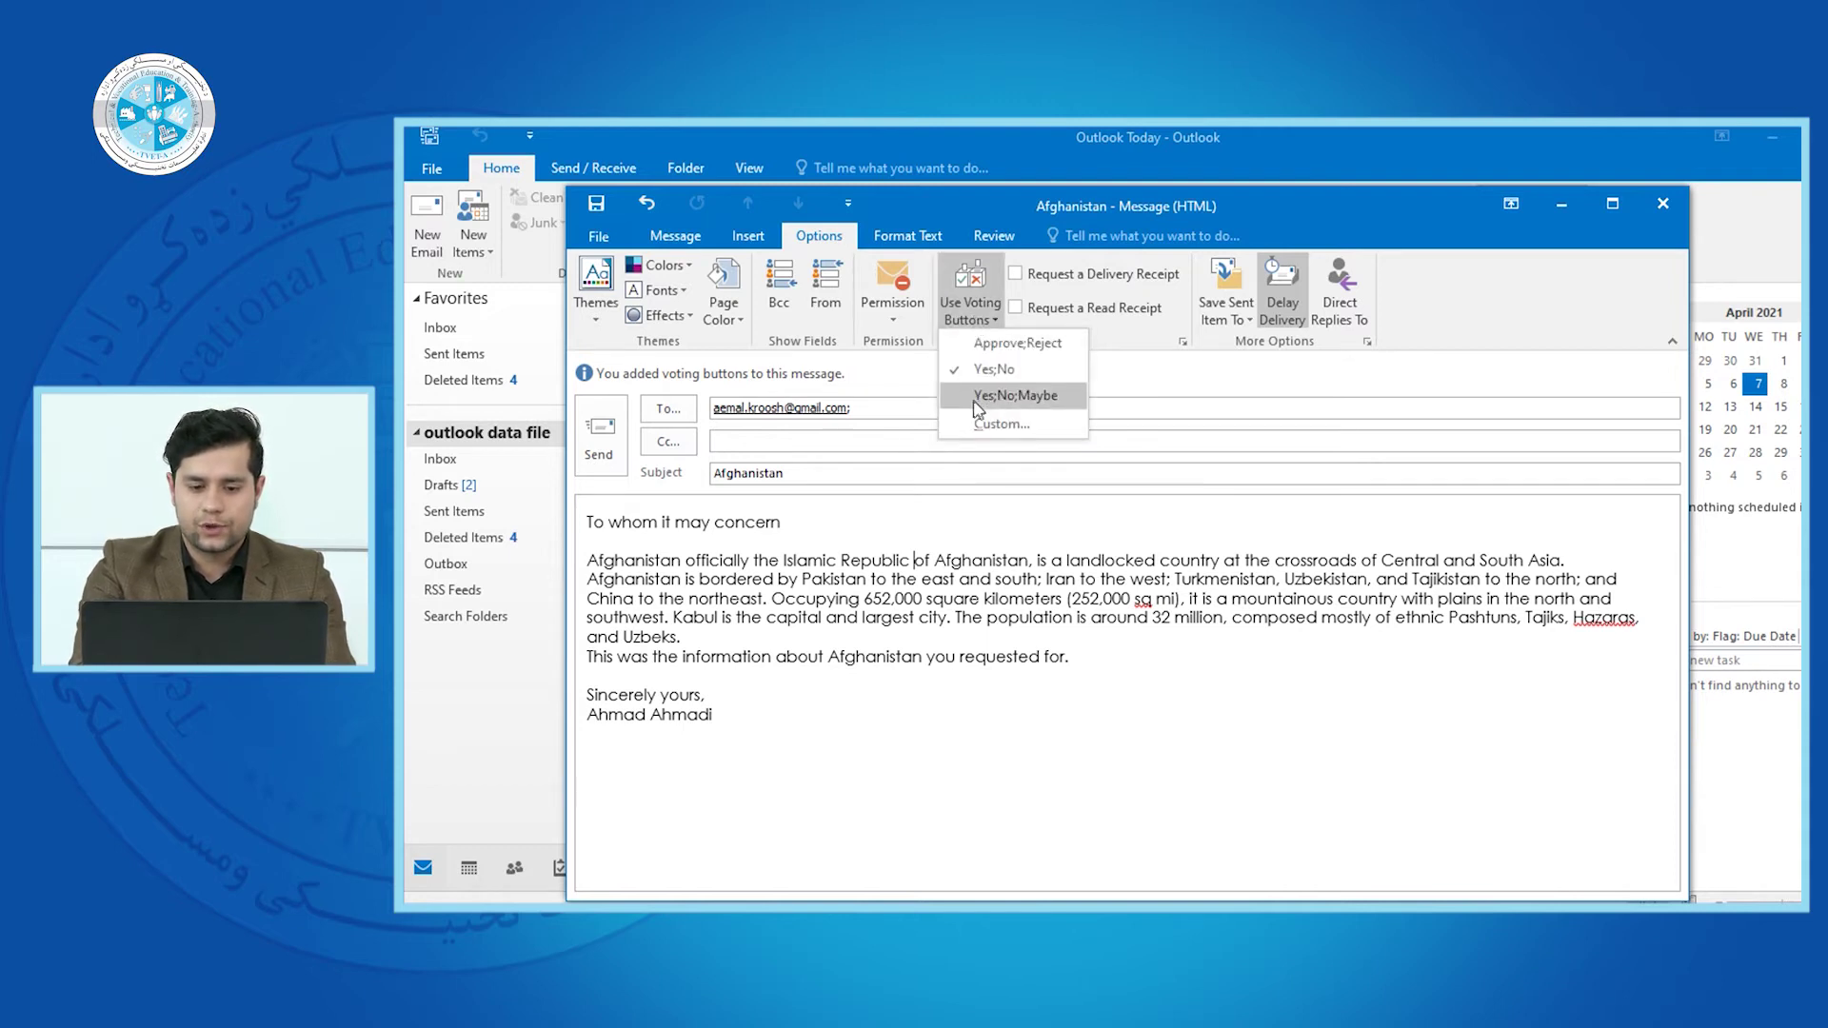
left_click(985, 400)
Replace the message's voting buttons with the custom choices bali;nakhair
left_click(981, 324)
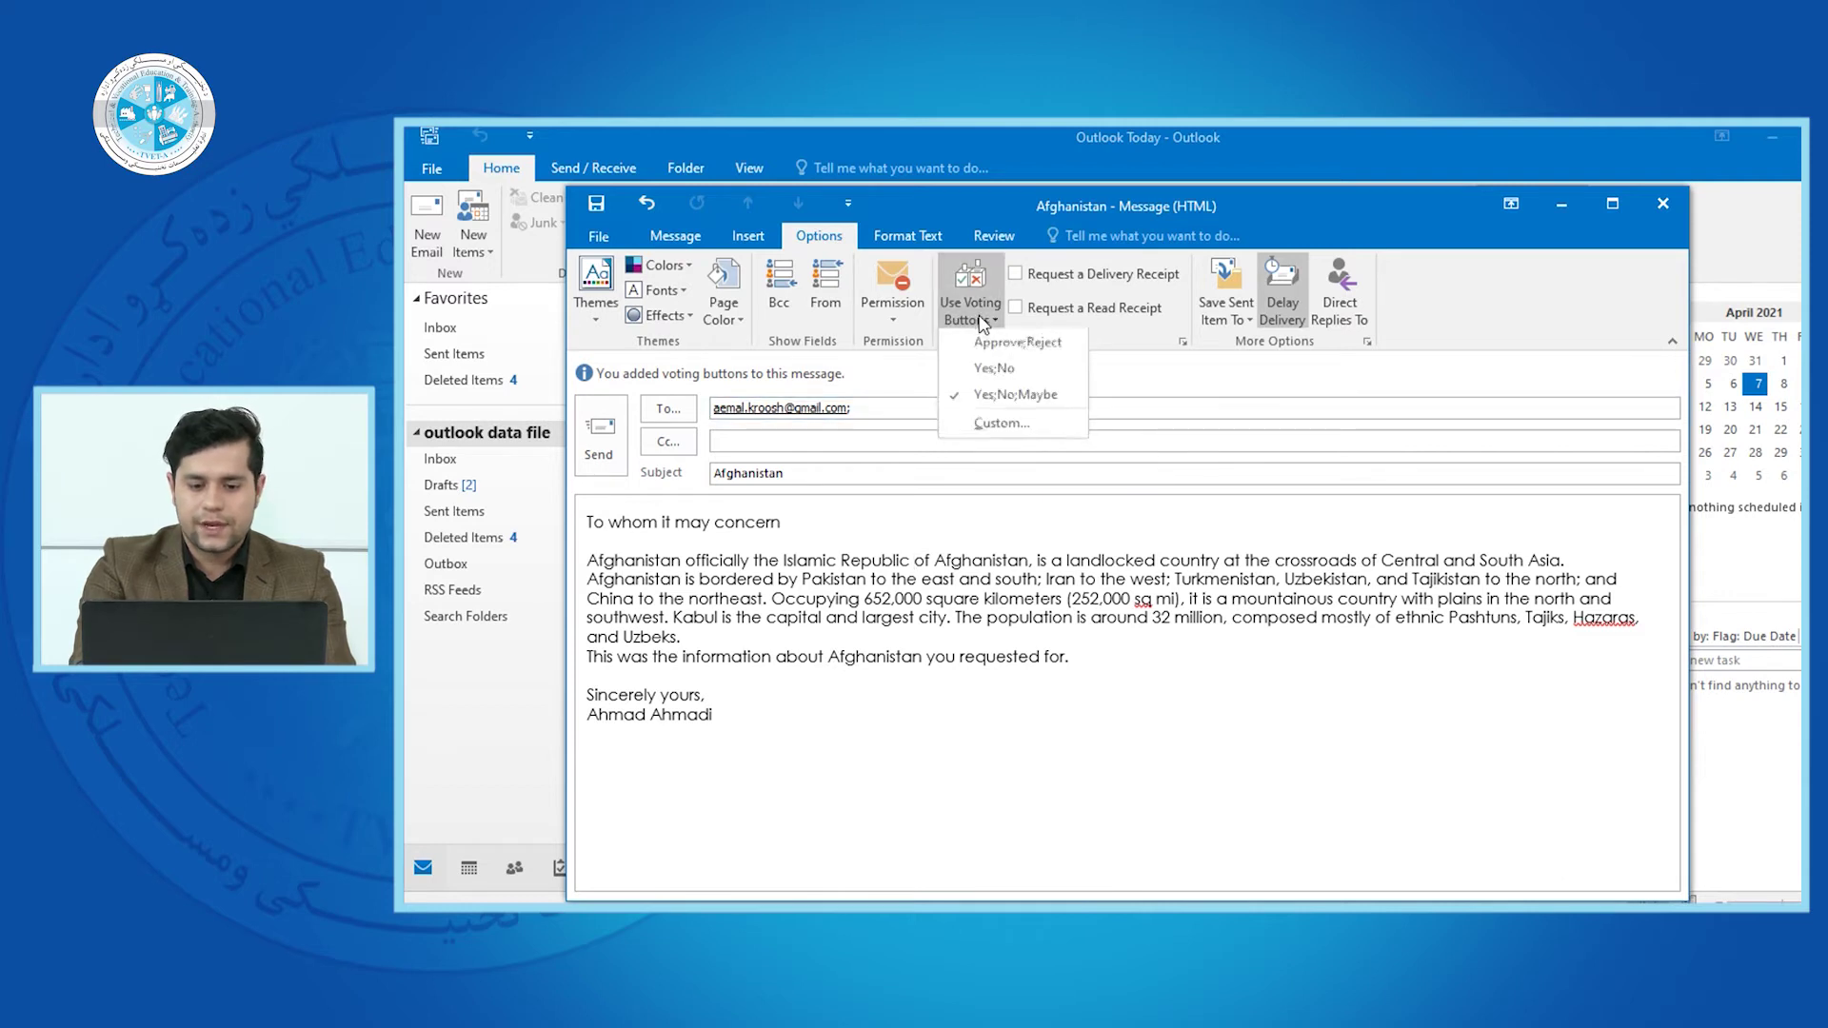
left_click(997, 422)
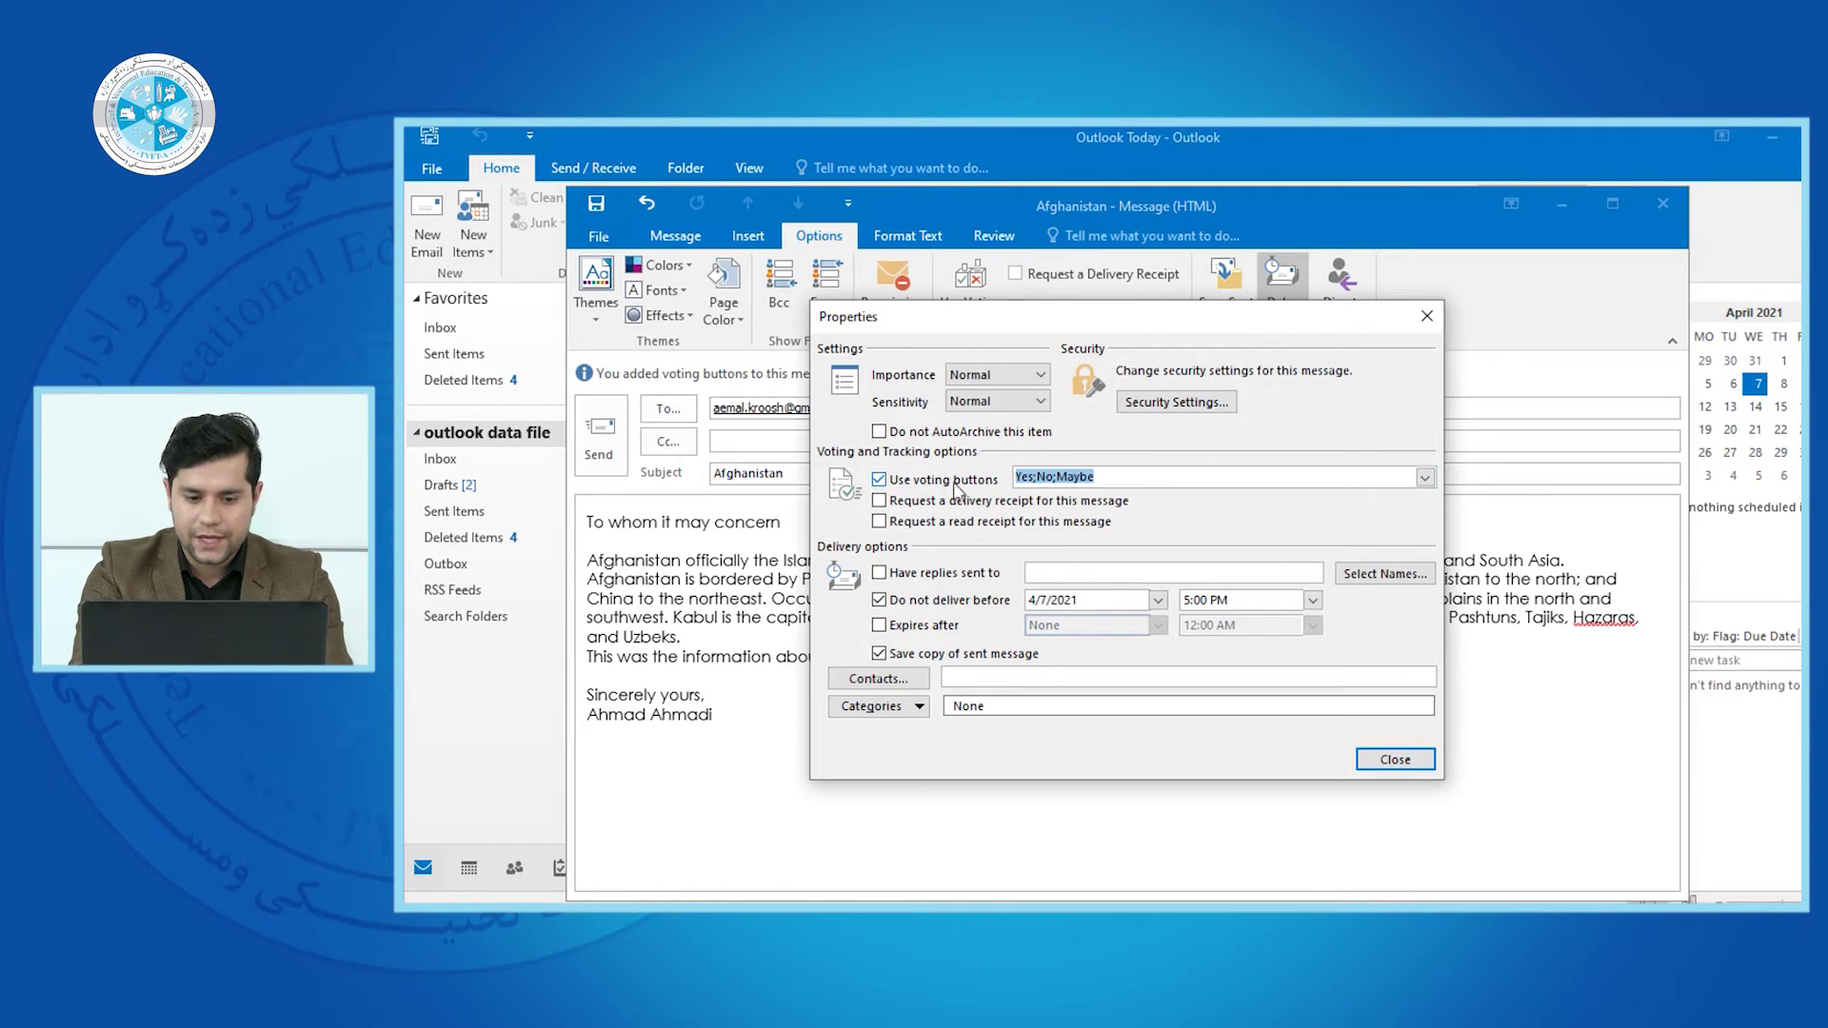
left_click(1424, 477)
left_click(1424, 476)
key("BackSpace")
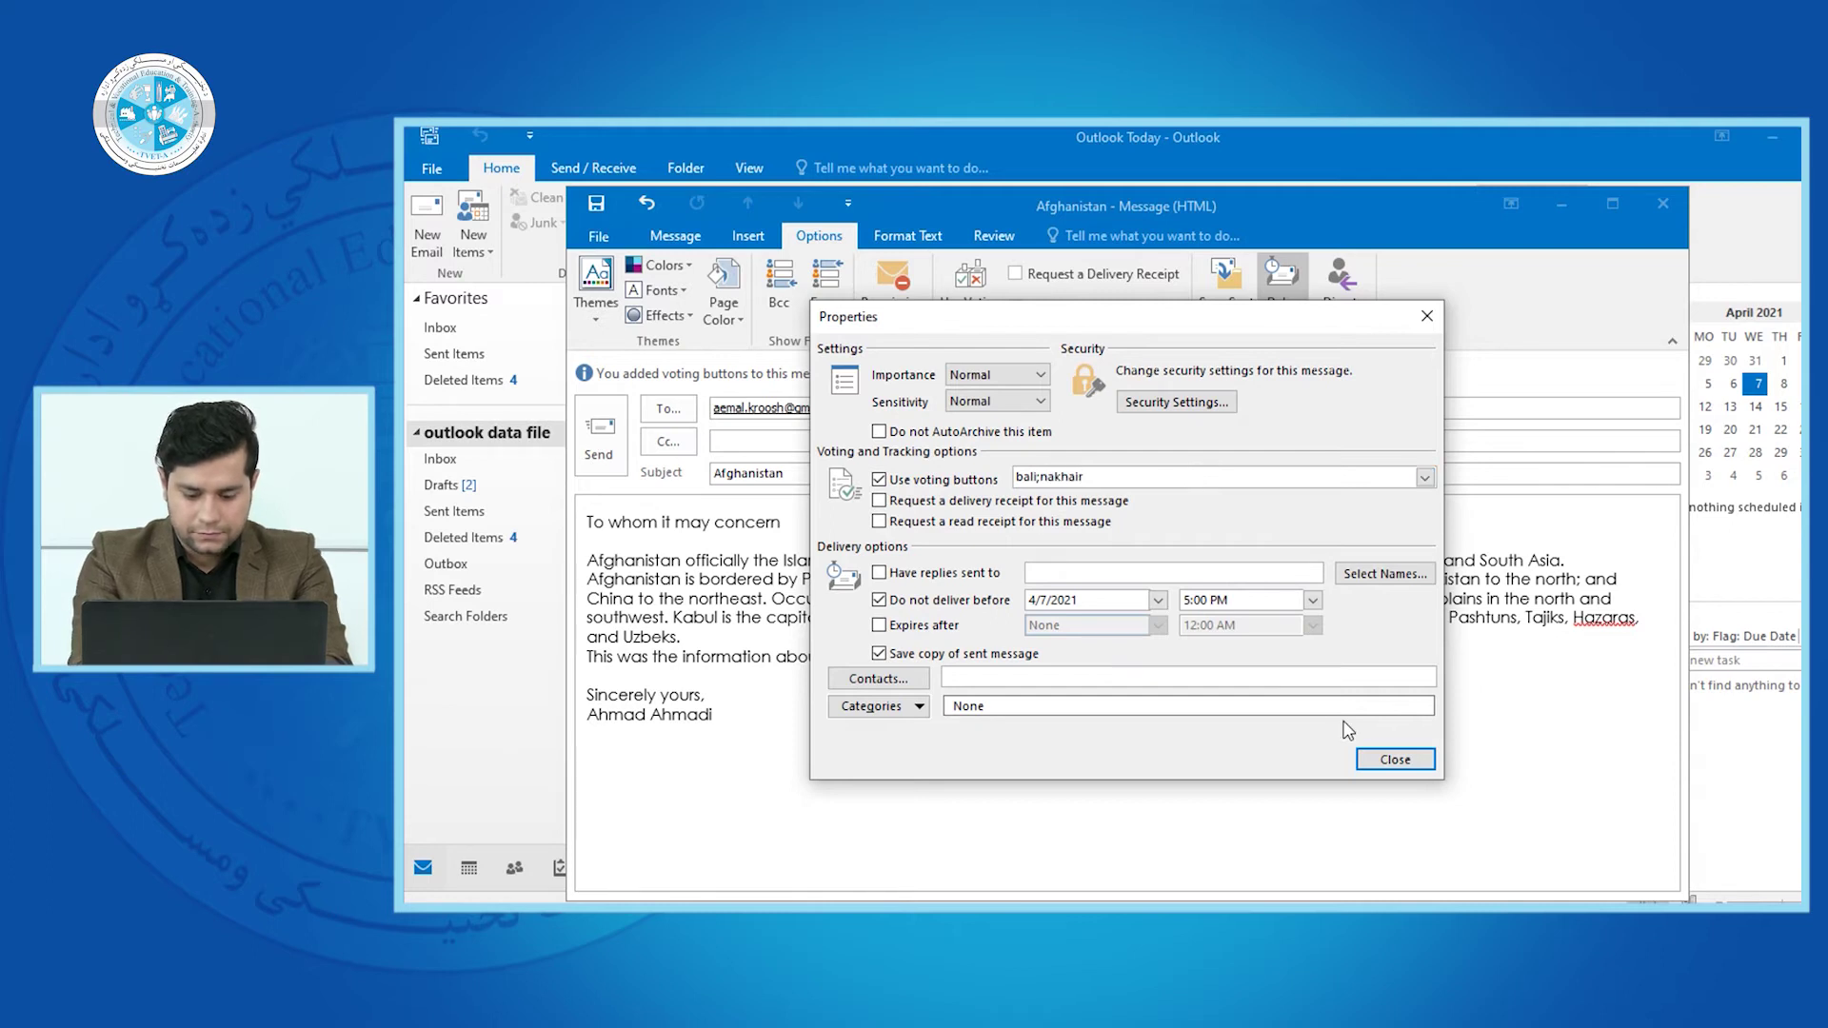
left_click(1394, 759)
Remove the bali;nakhair voting buttons from the message
left_click(963, 324)
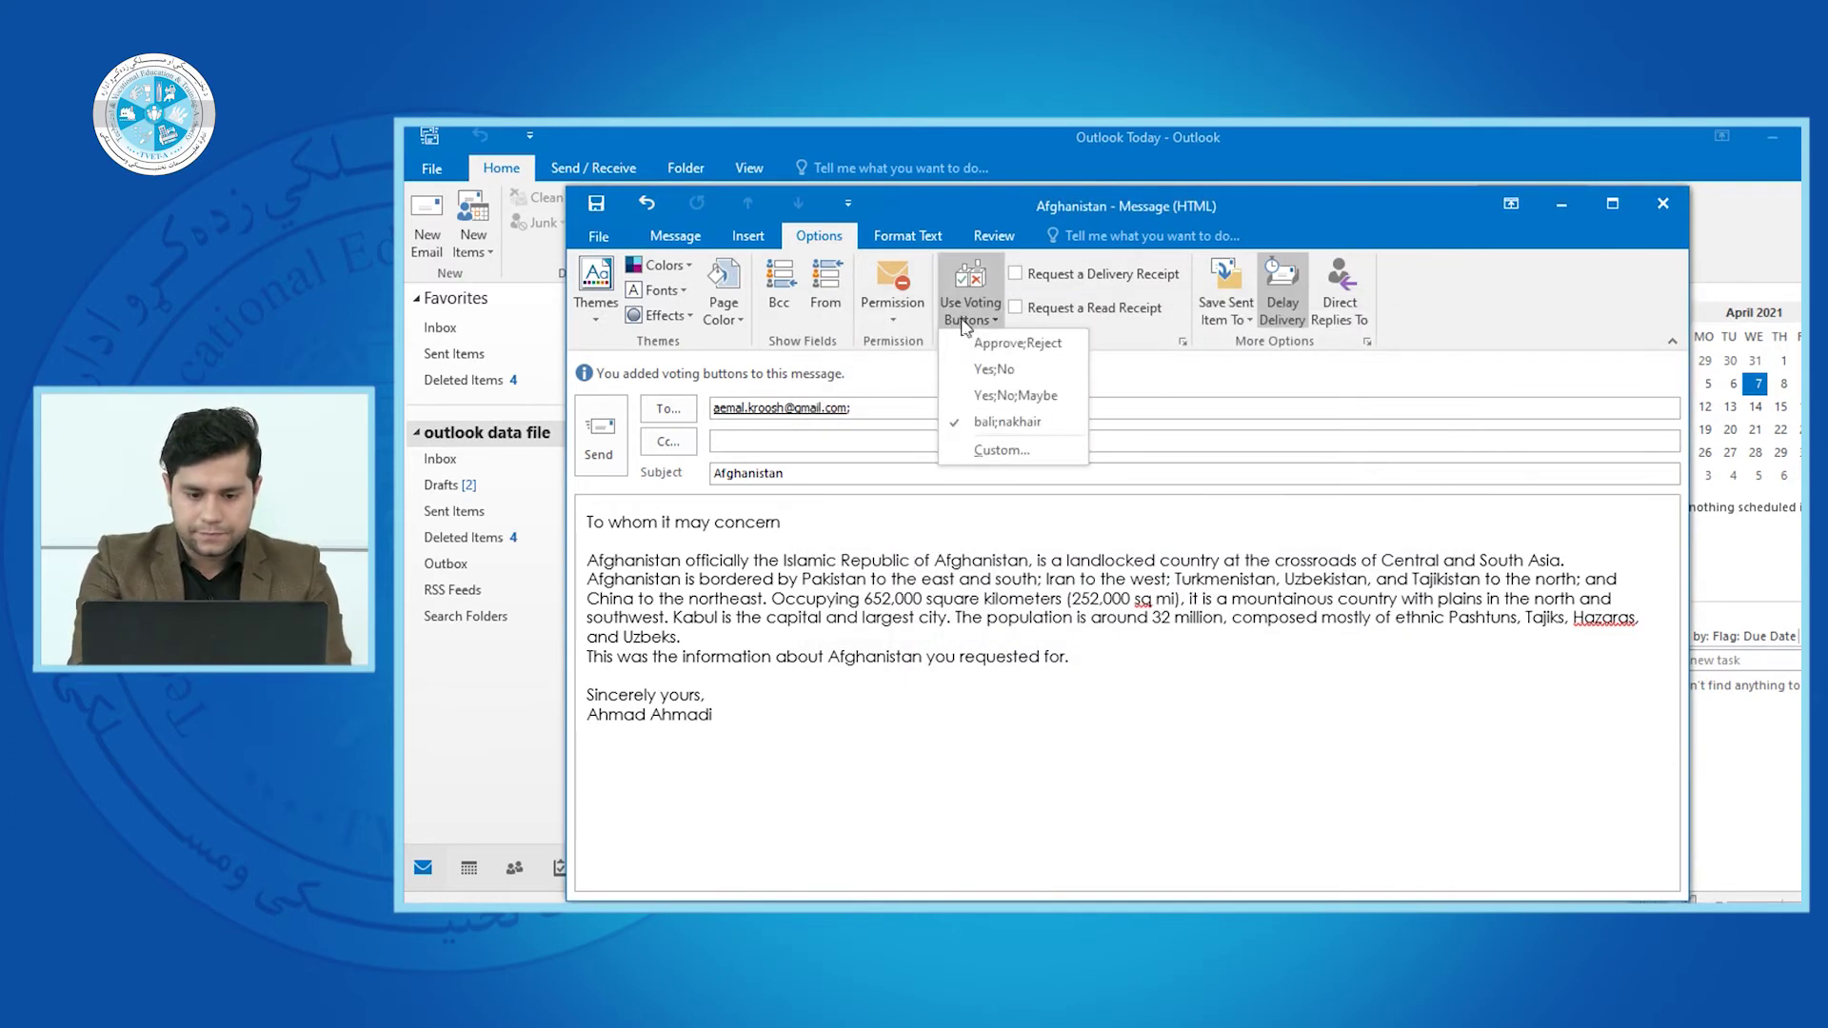
left_click(1026, 425)
left_click(979, 297)
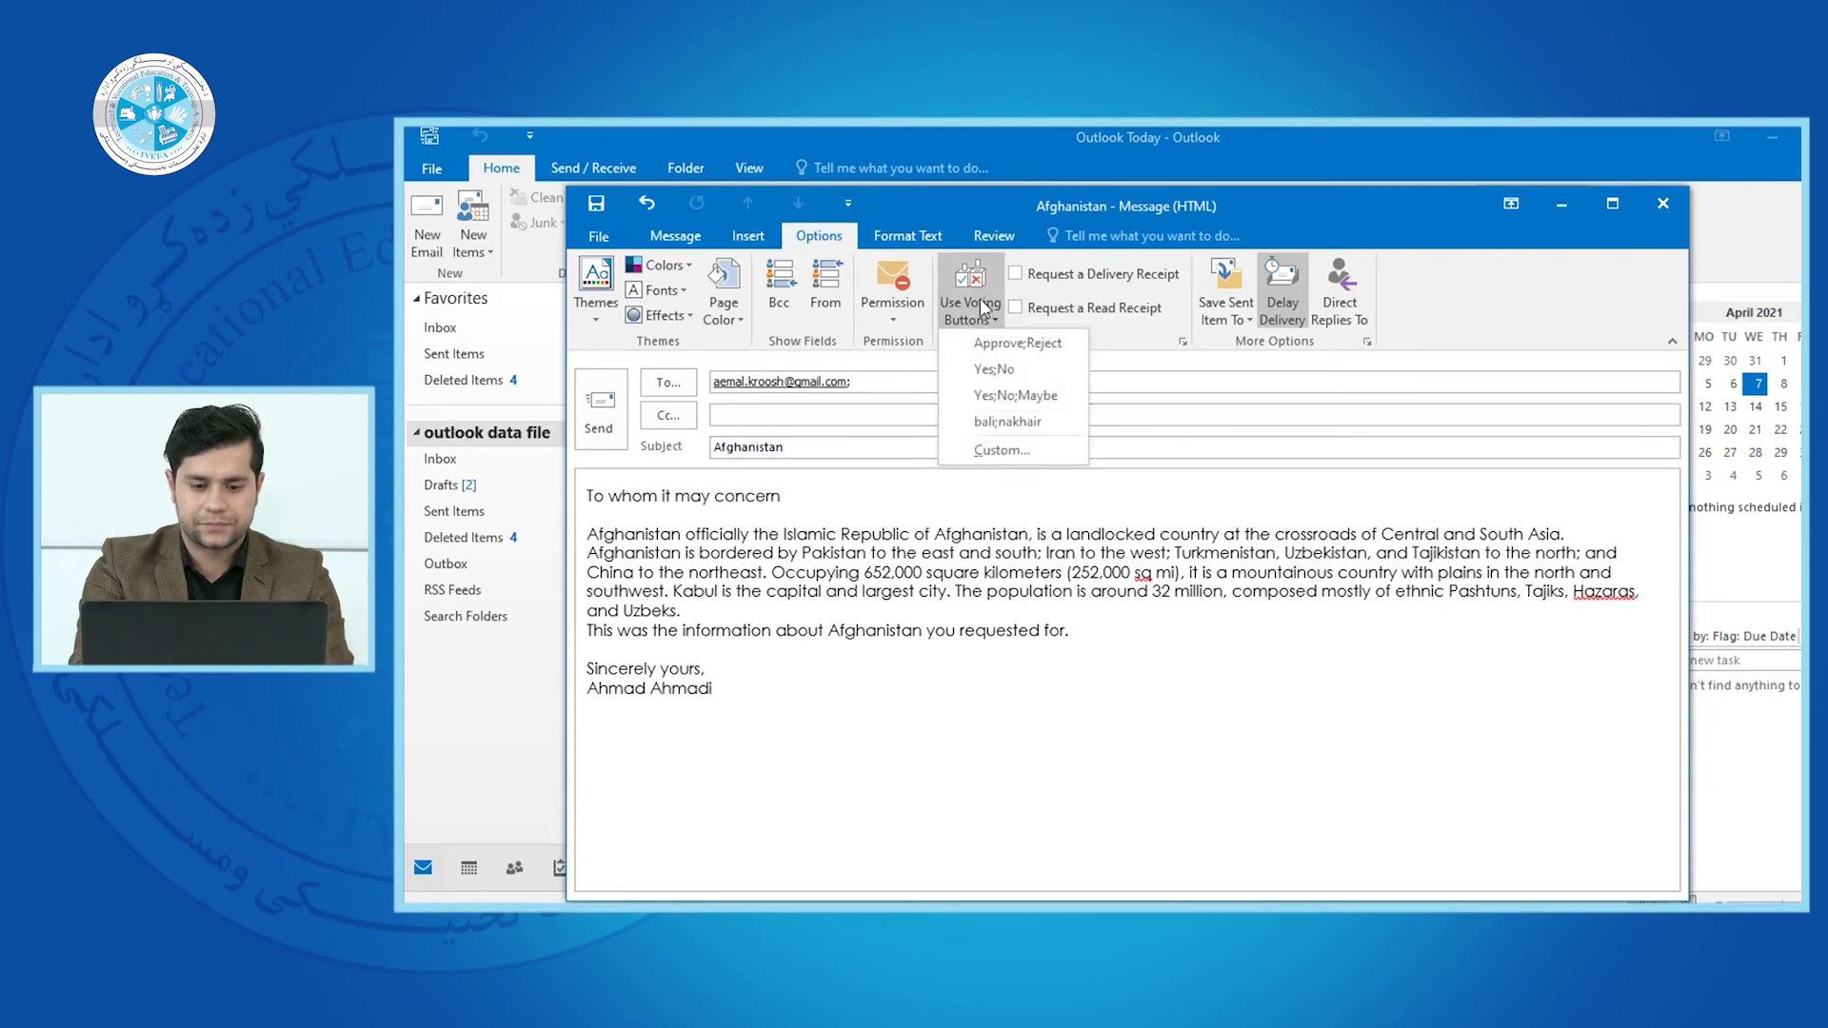
left_click(981, 301)
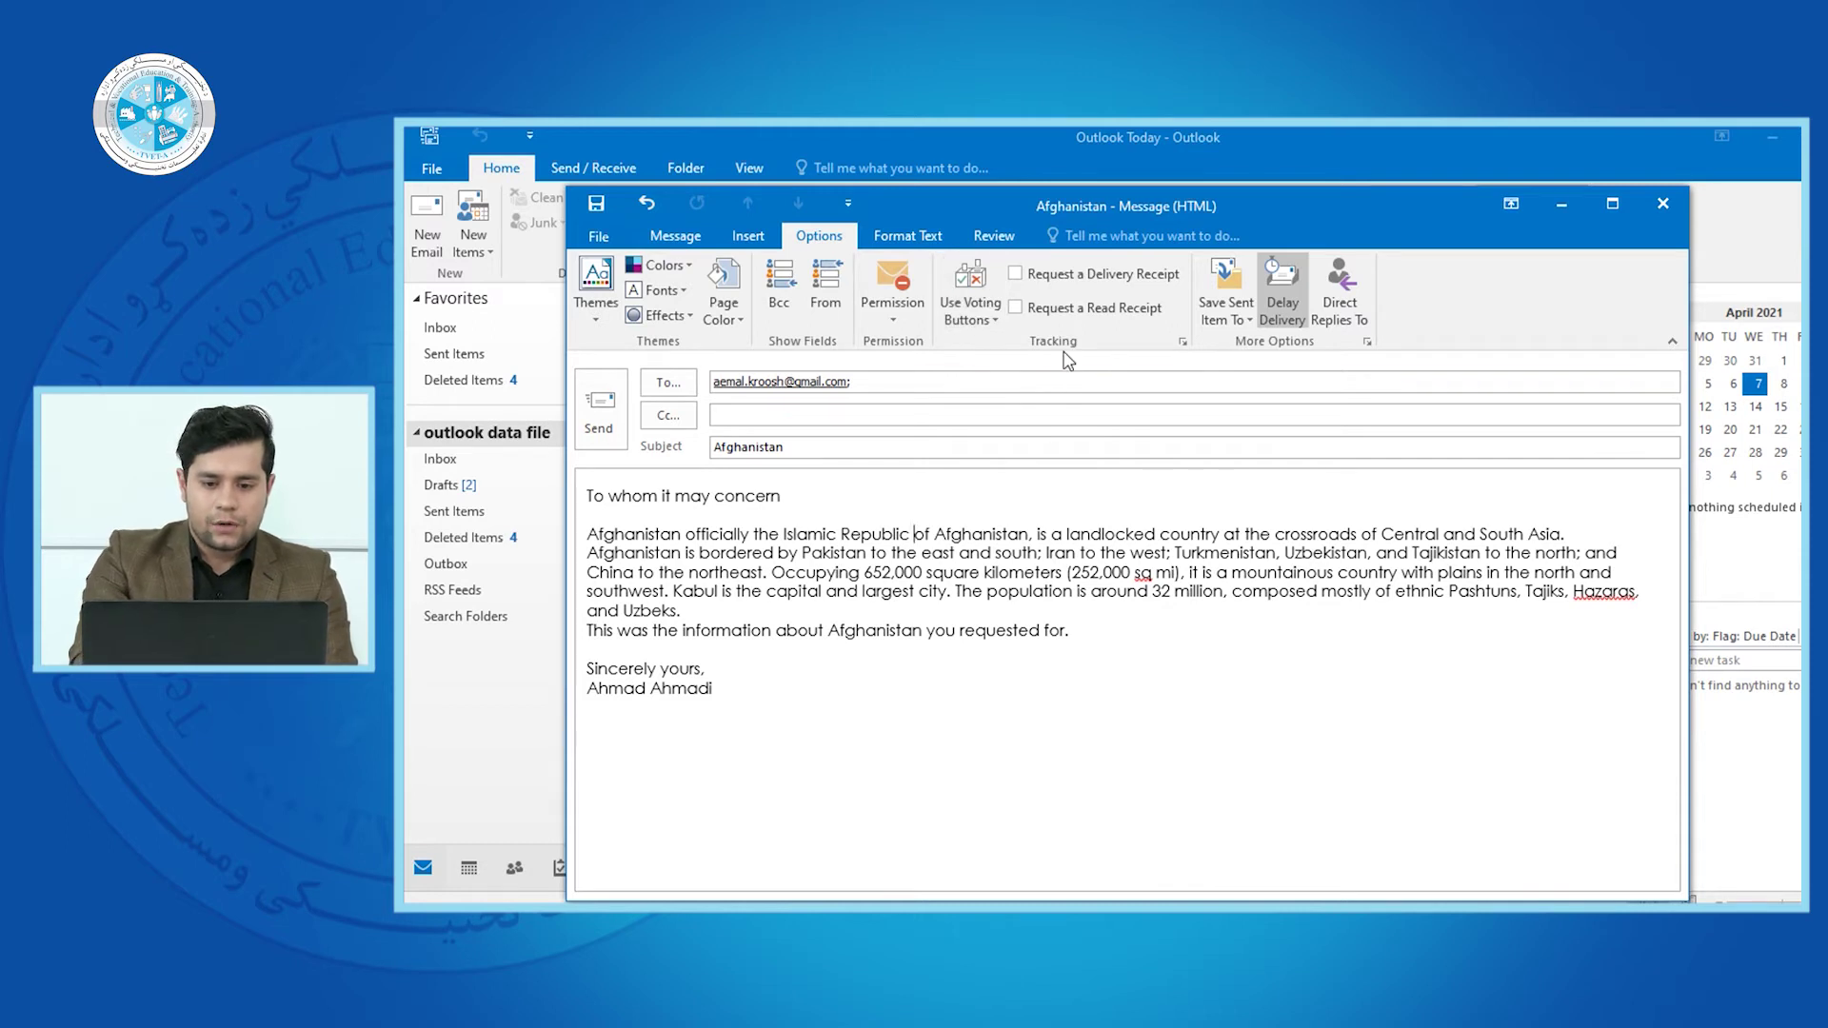
Turn on the delivery receipt and read receipt requests for the message, and switch both off again
left_click(1055, 279)
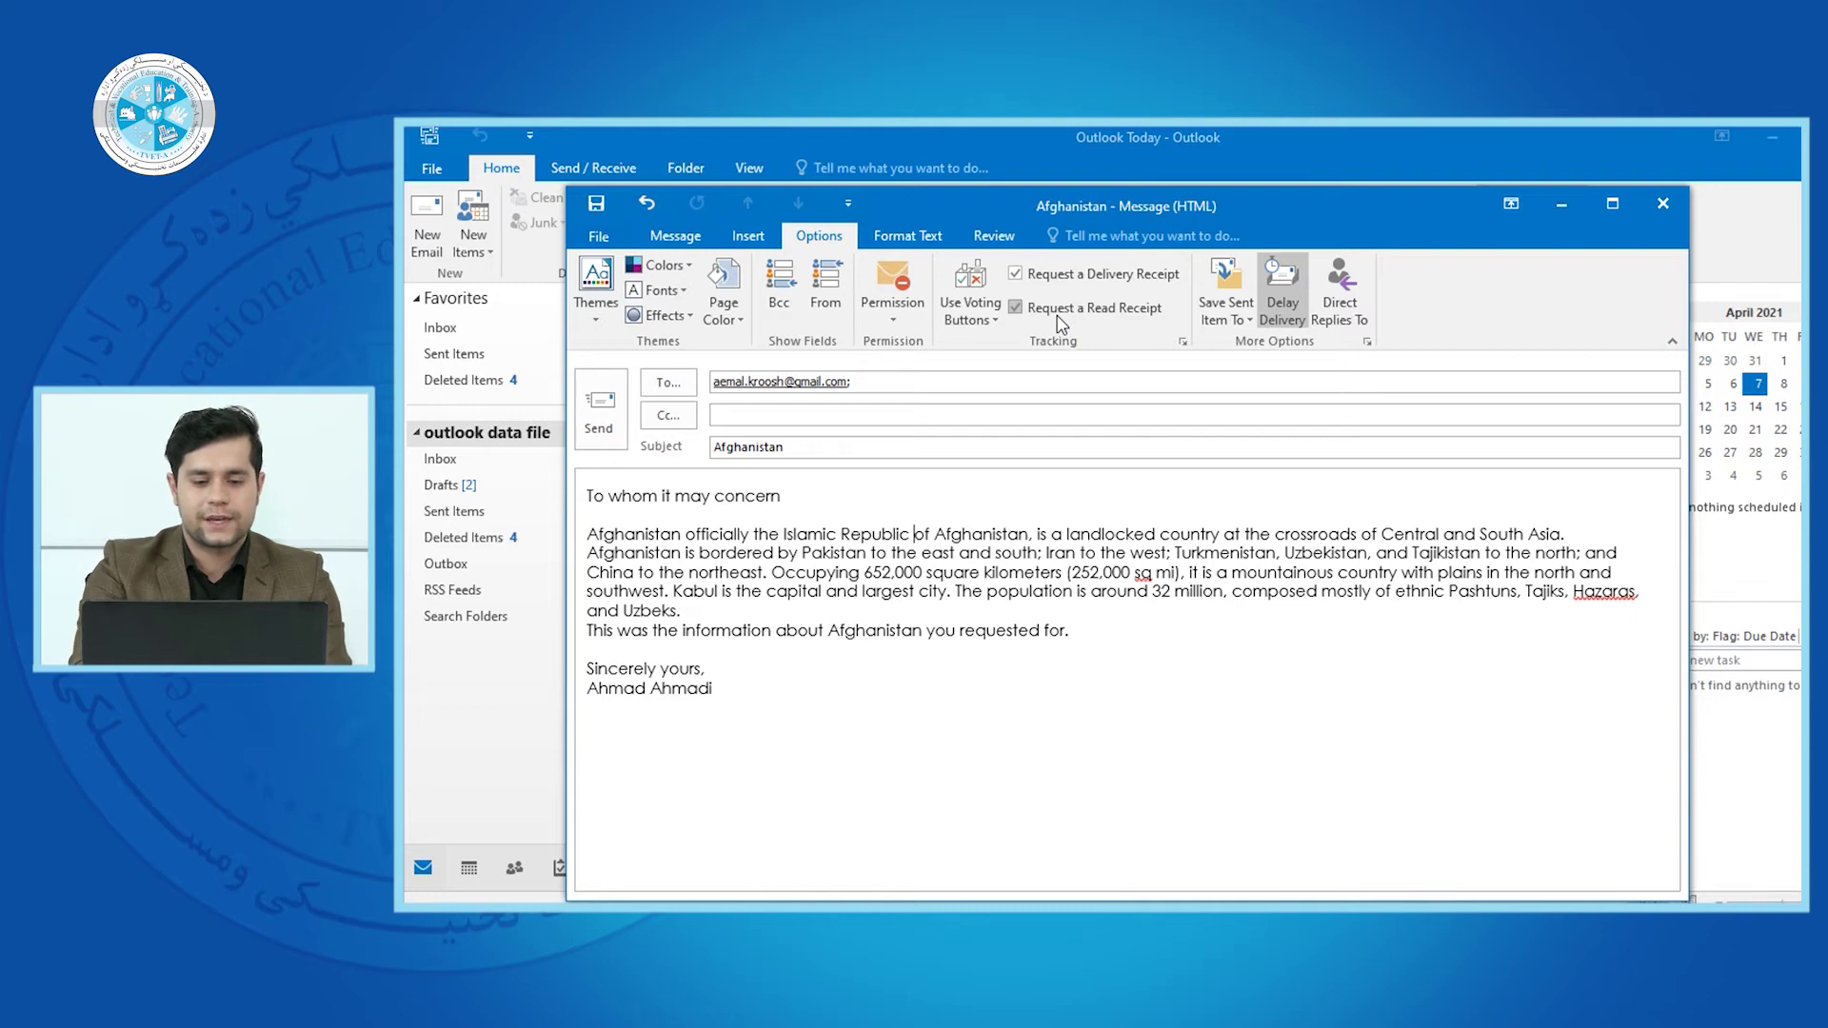
left_click(1015, 306)
left_click(1015, 274)
left_click(1018, 280)
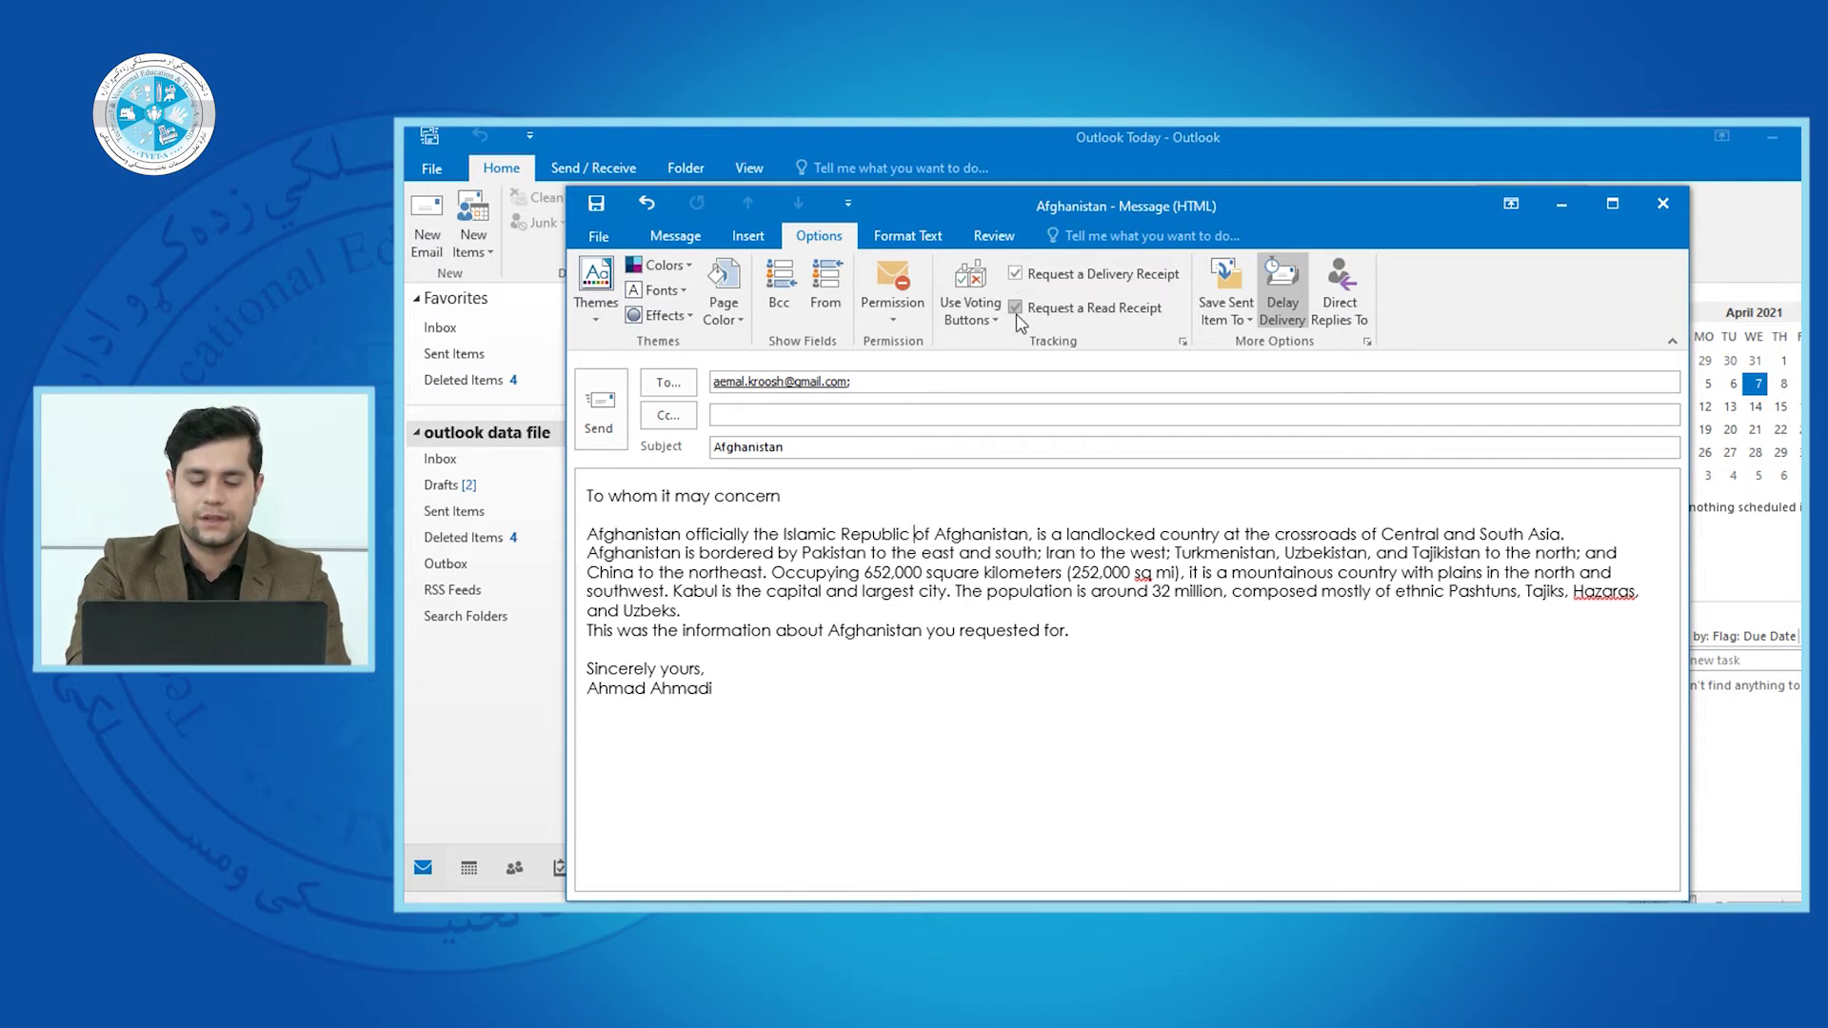
left_click(1015, 307)
left_click(1015, 275)
left_click(1241, 322)
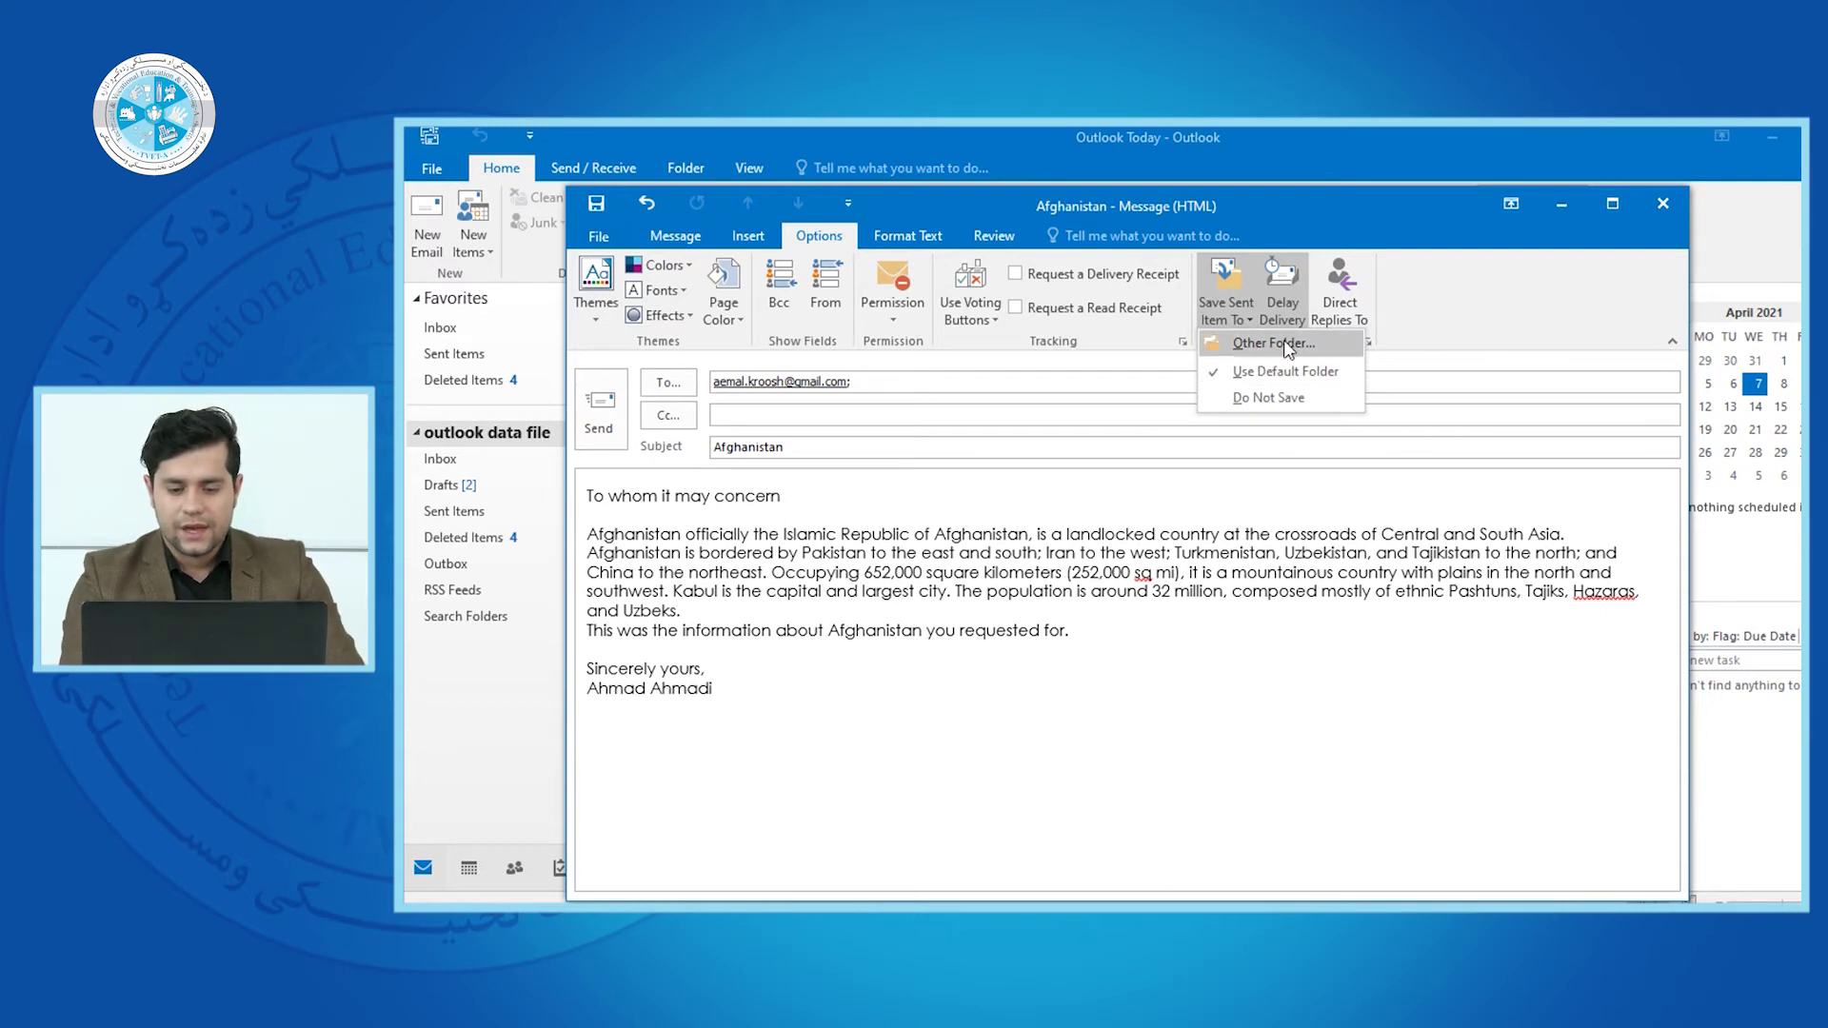
left_click(964, 720)
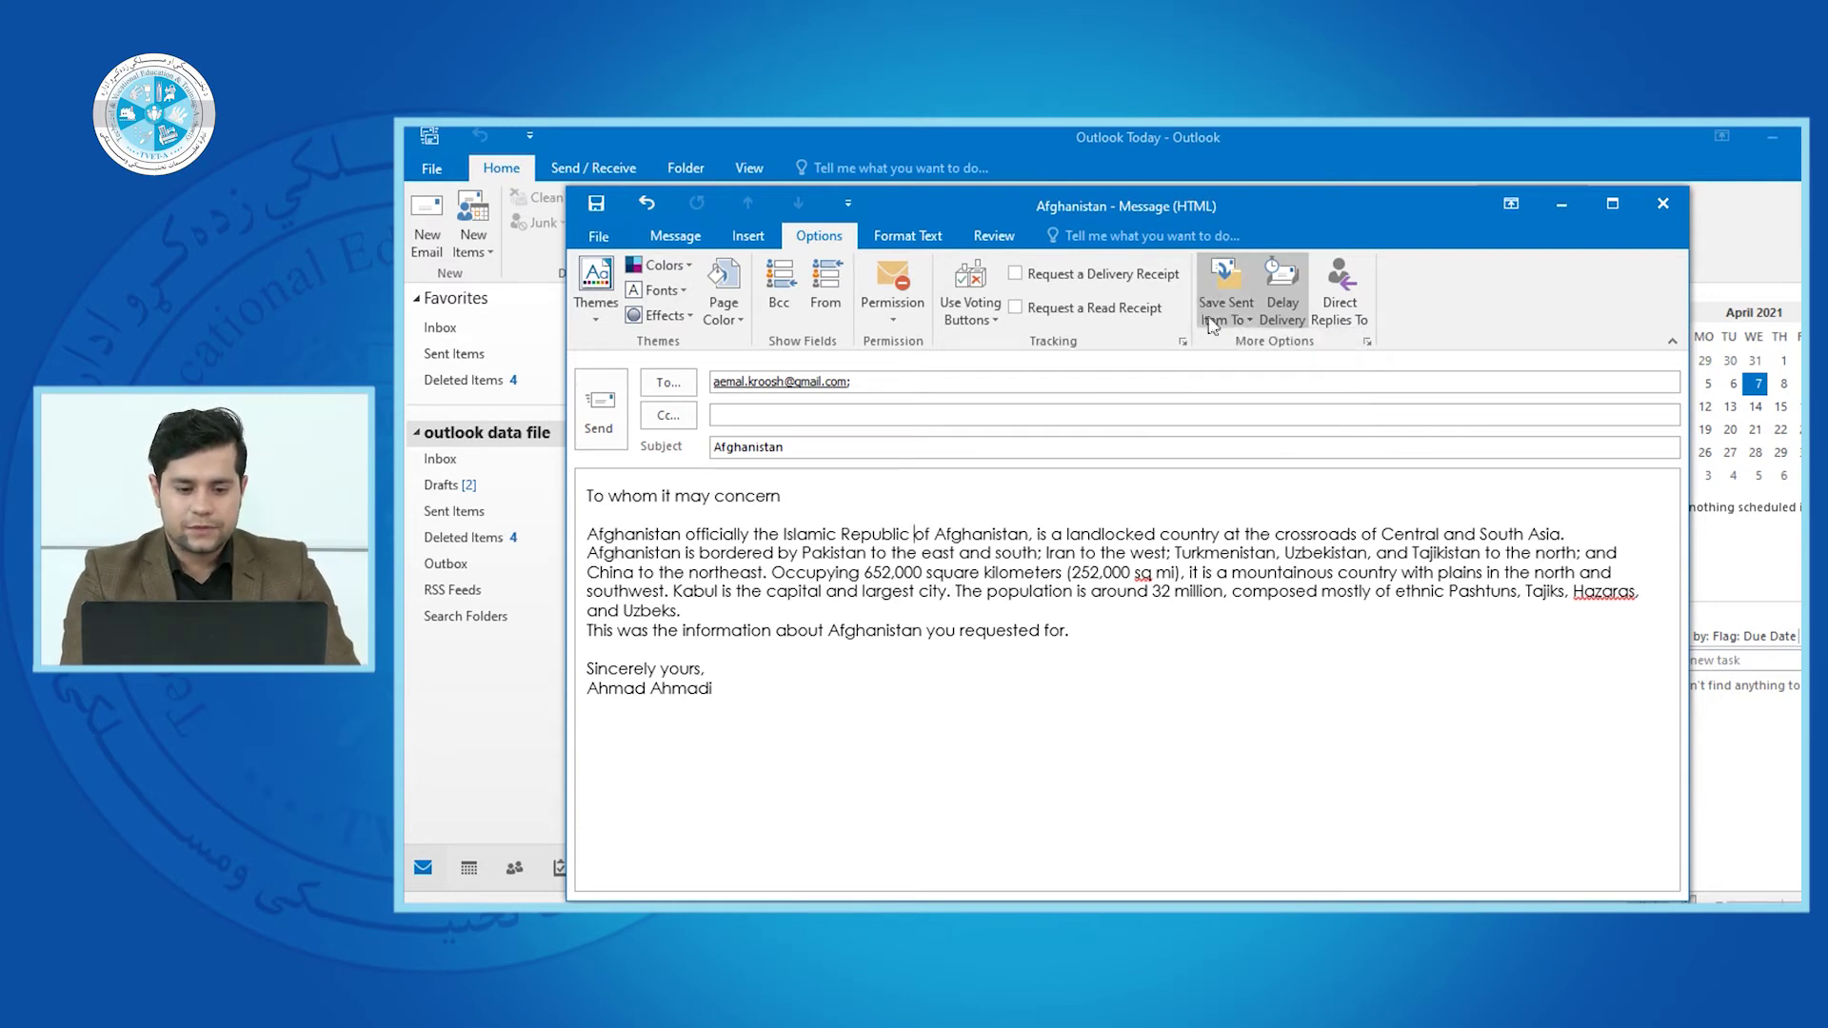
left_click(1239, 320)
left_click(1235, 344)
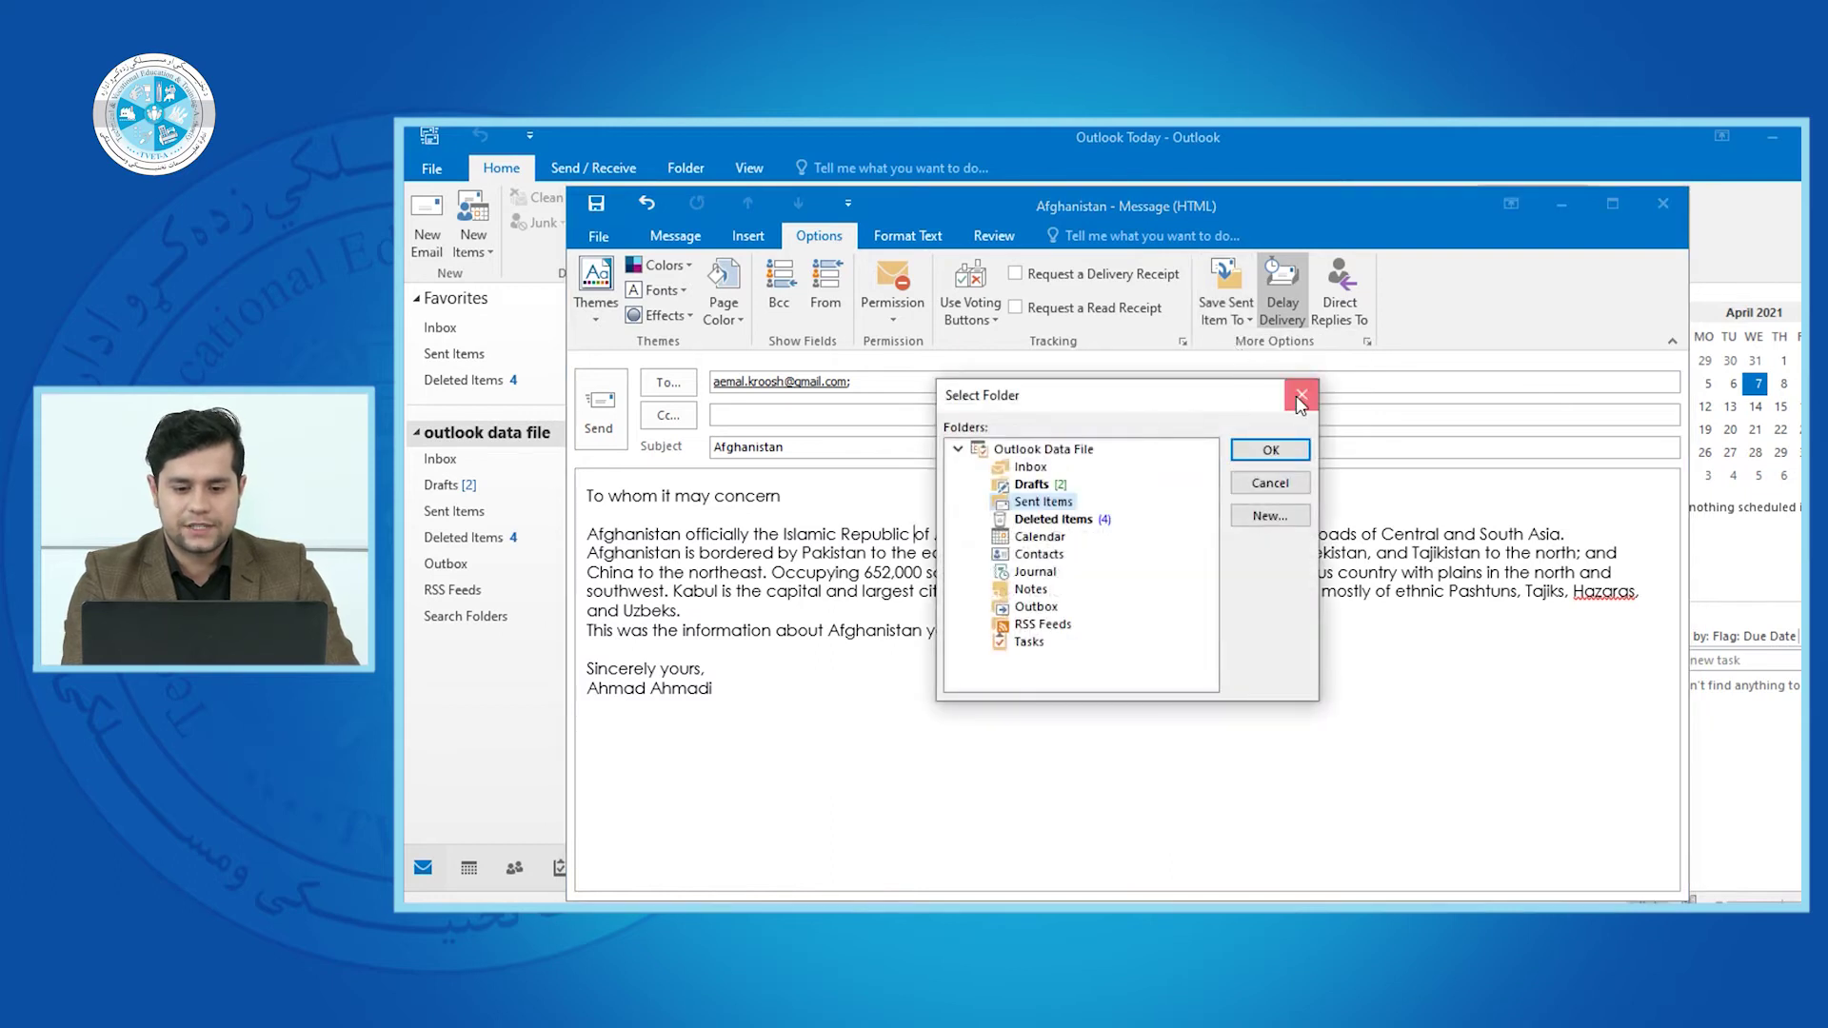
left_click(1299, 400)
Create a folder named saved mails inside Sent Items and choose it as the save location for the sent message
left_click(1237, 320)
left_click(1242, 357)
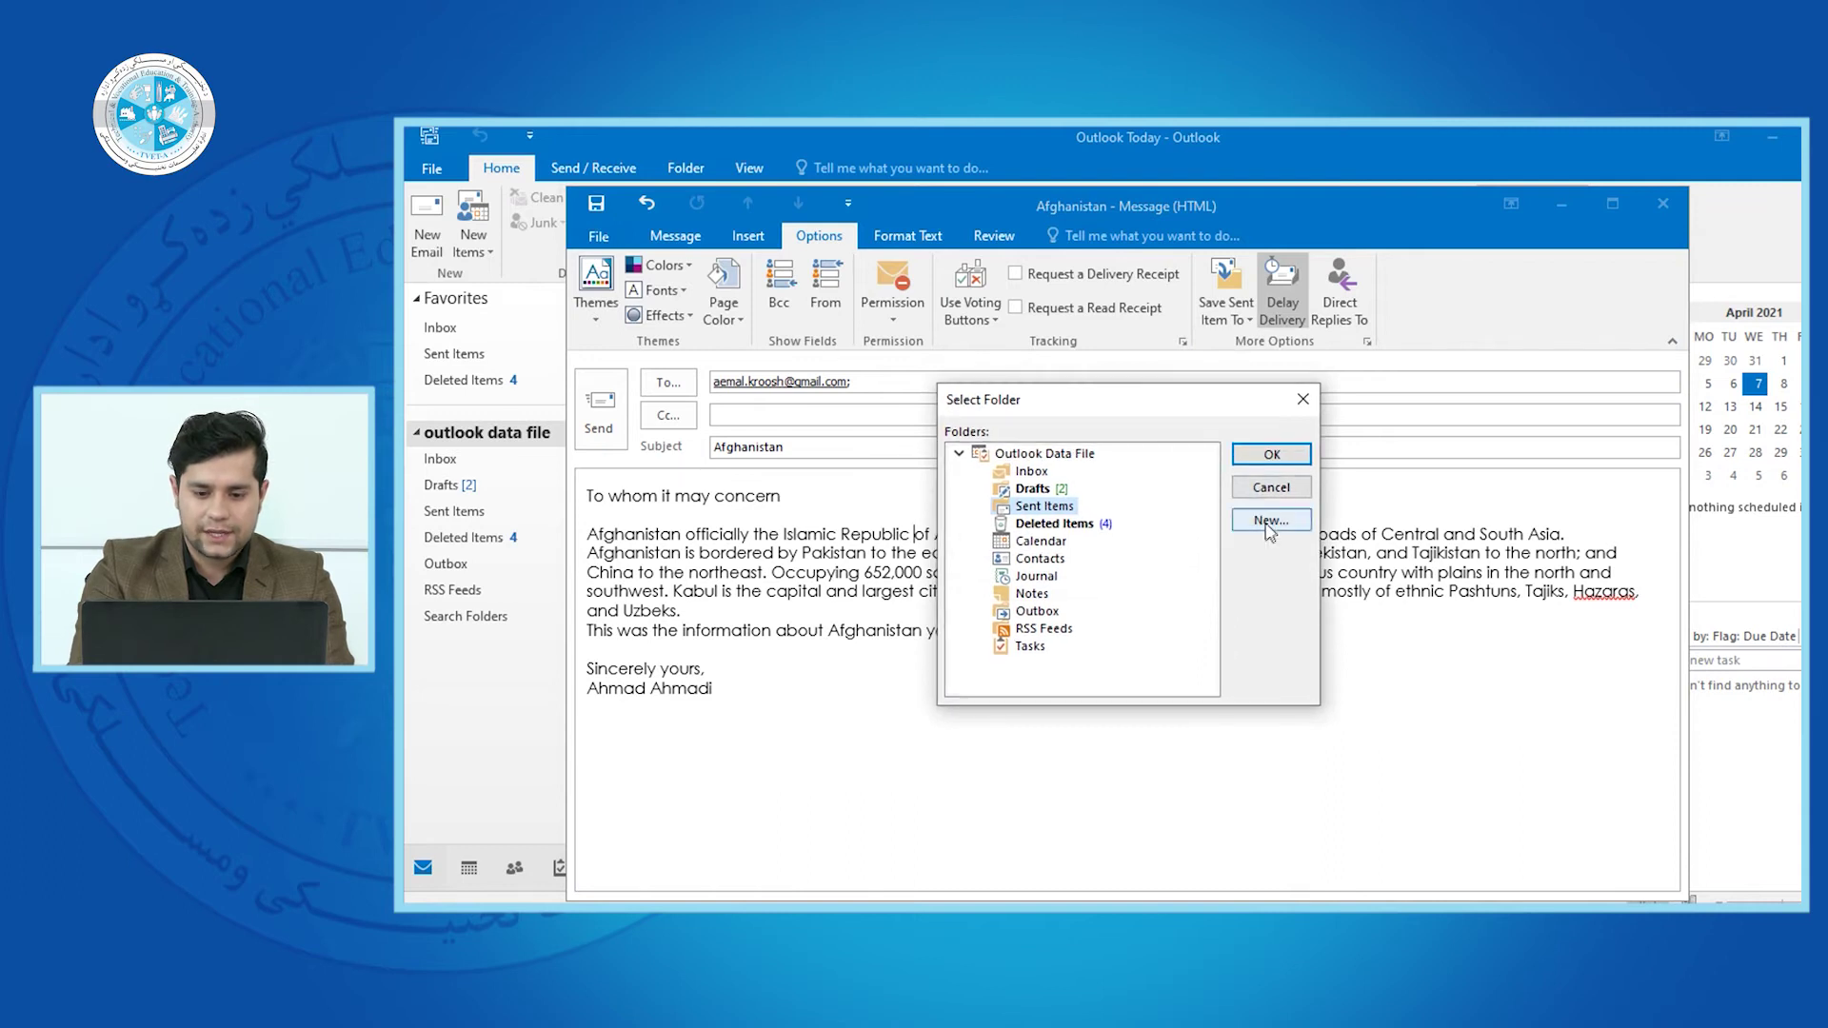
left_click(1269, 523)
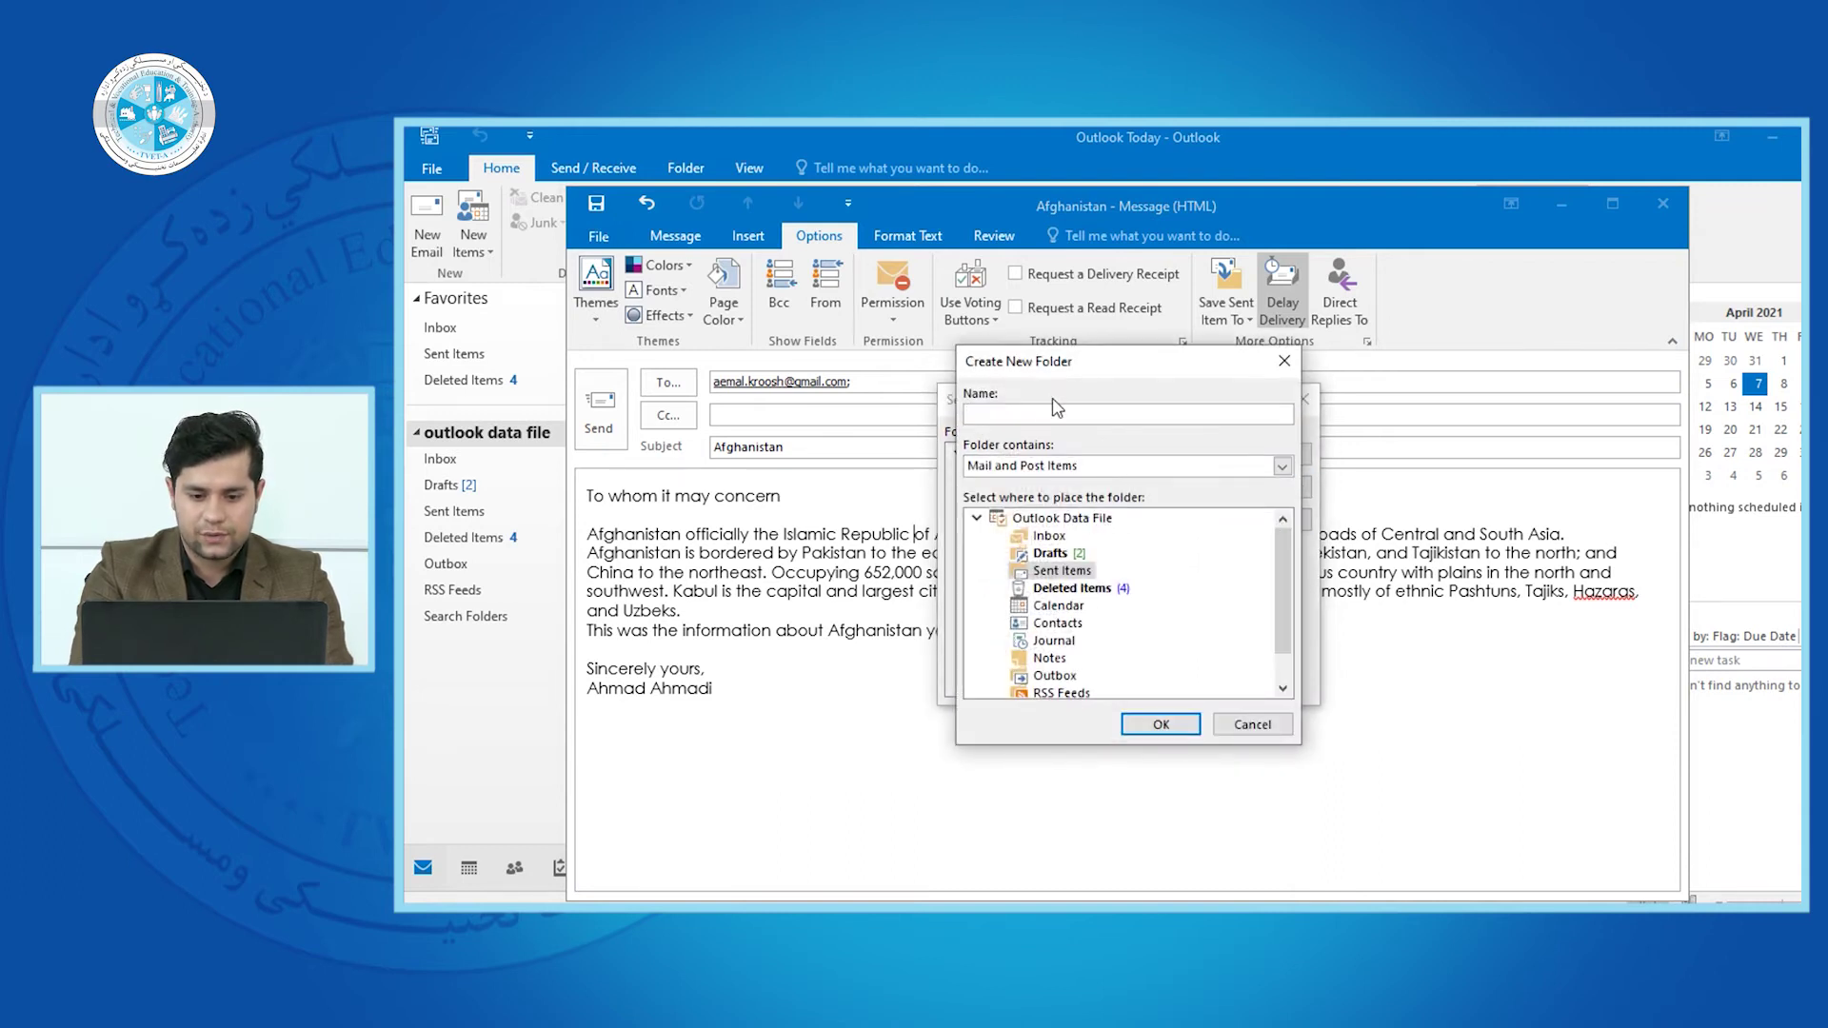
type("mails")
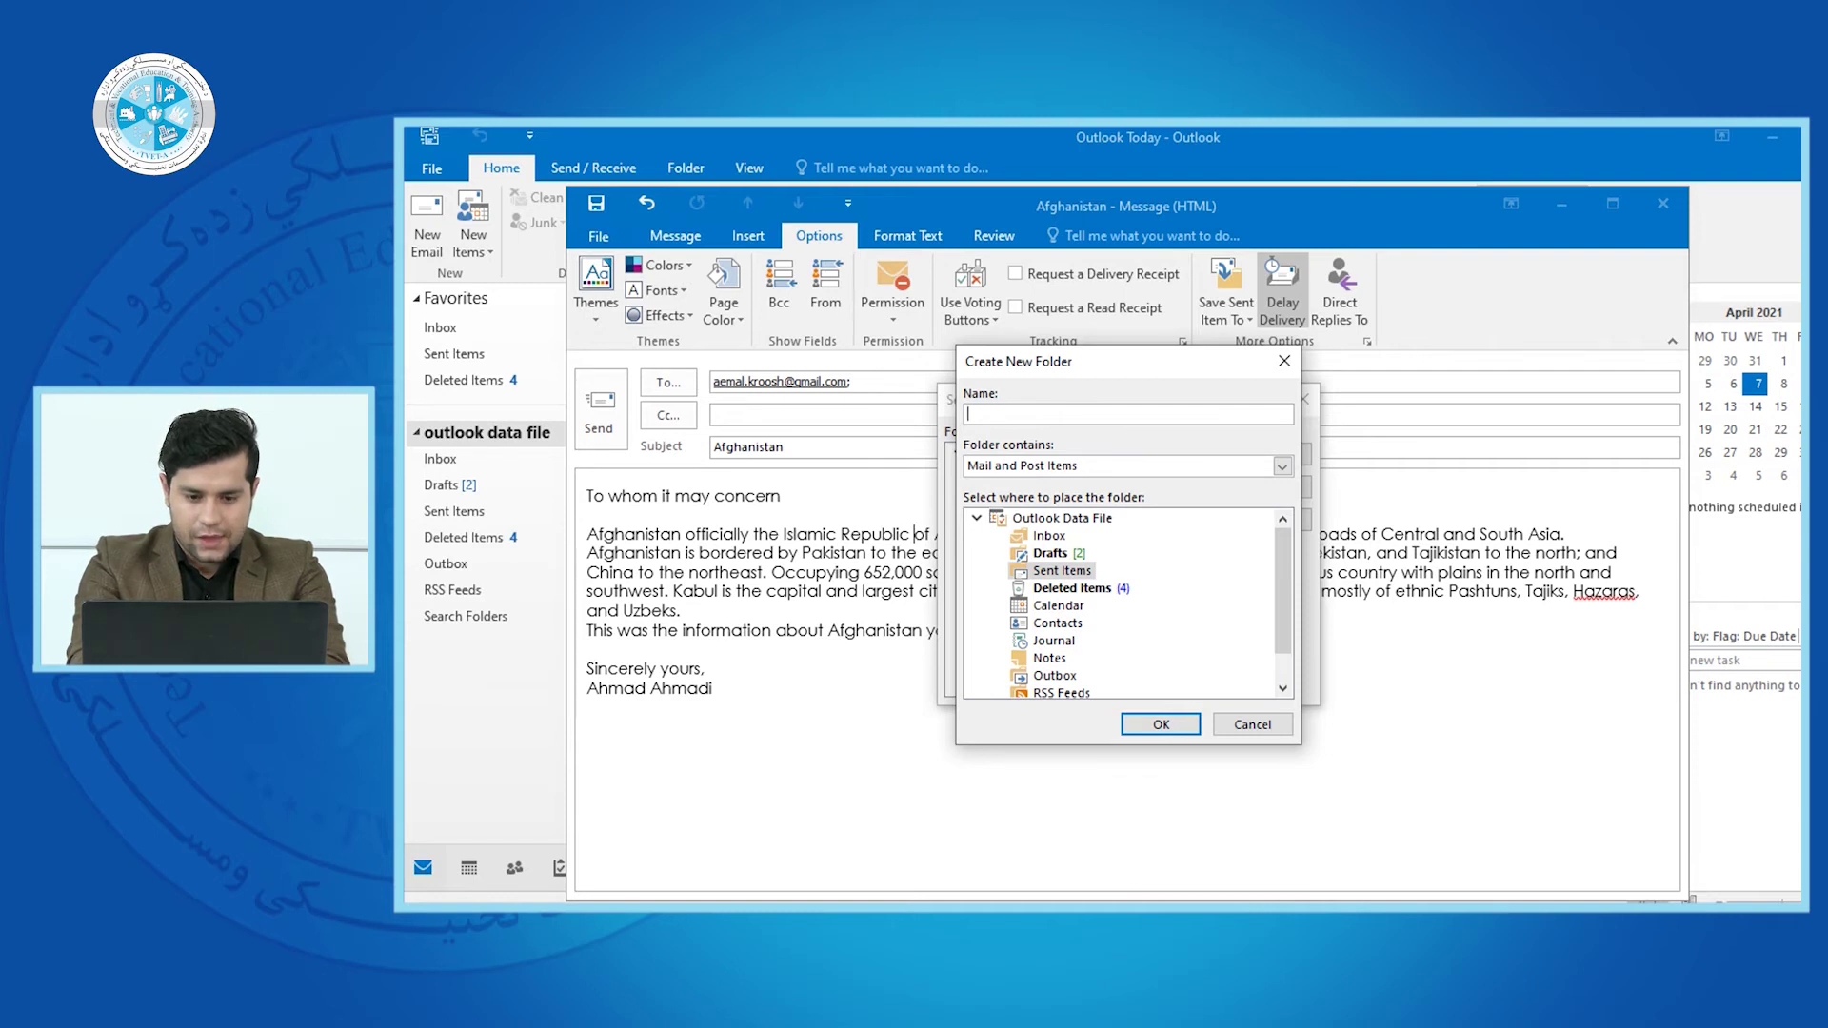
type("saved mails")
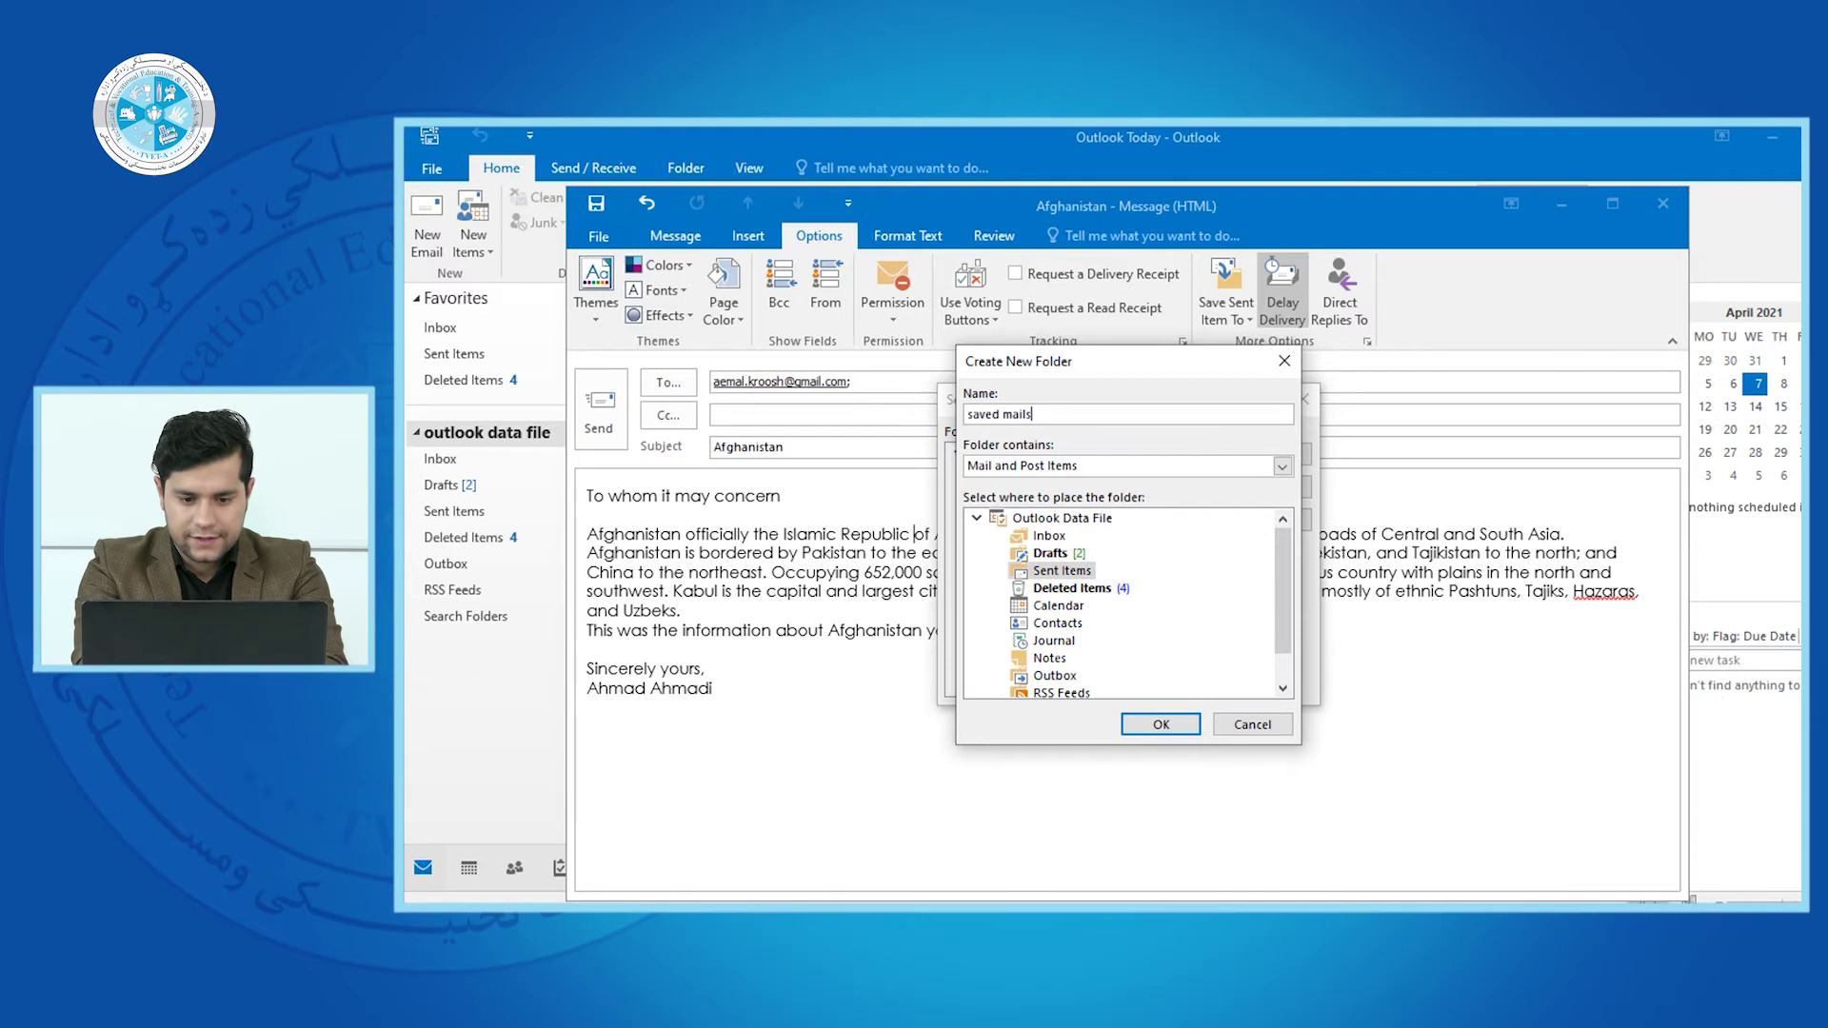
key("Return")
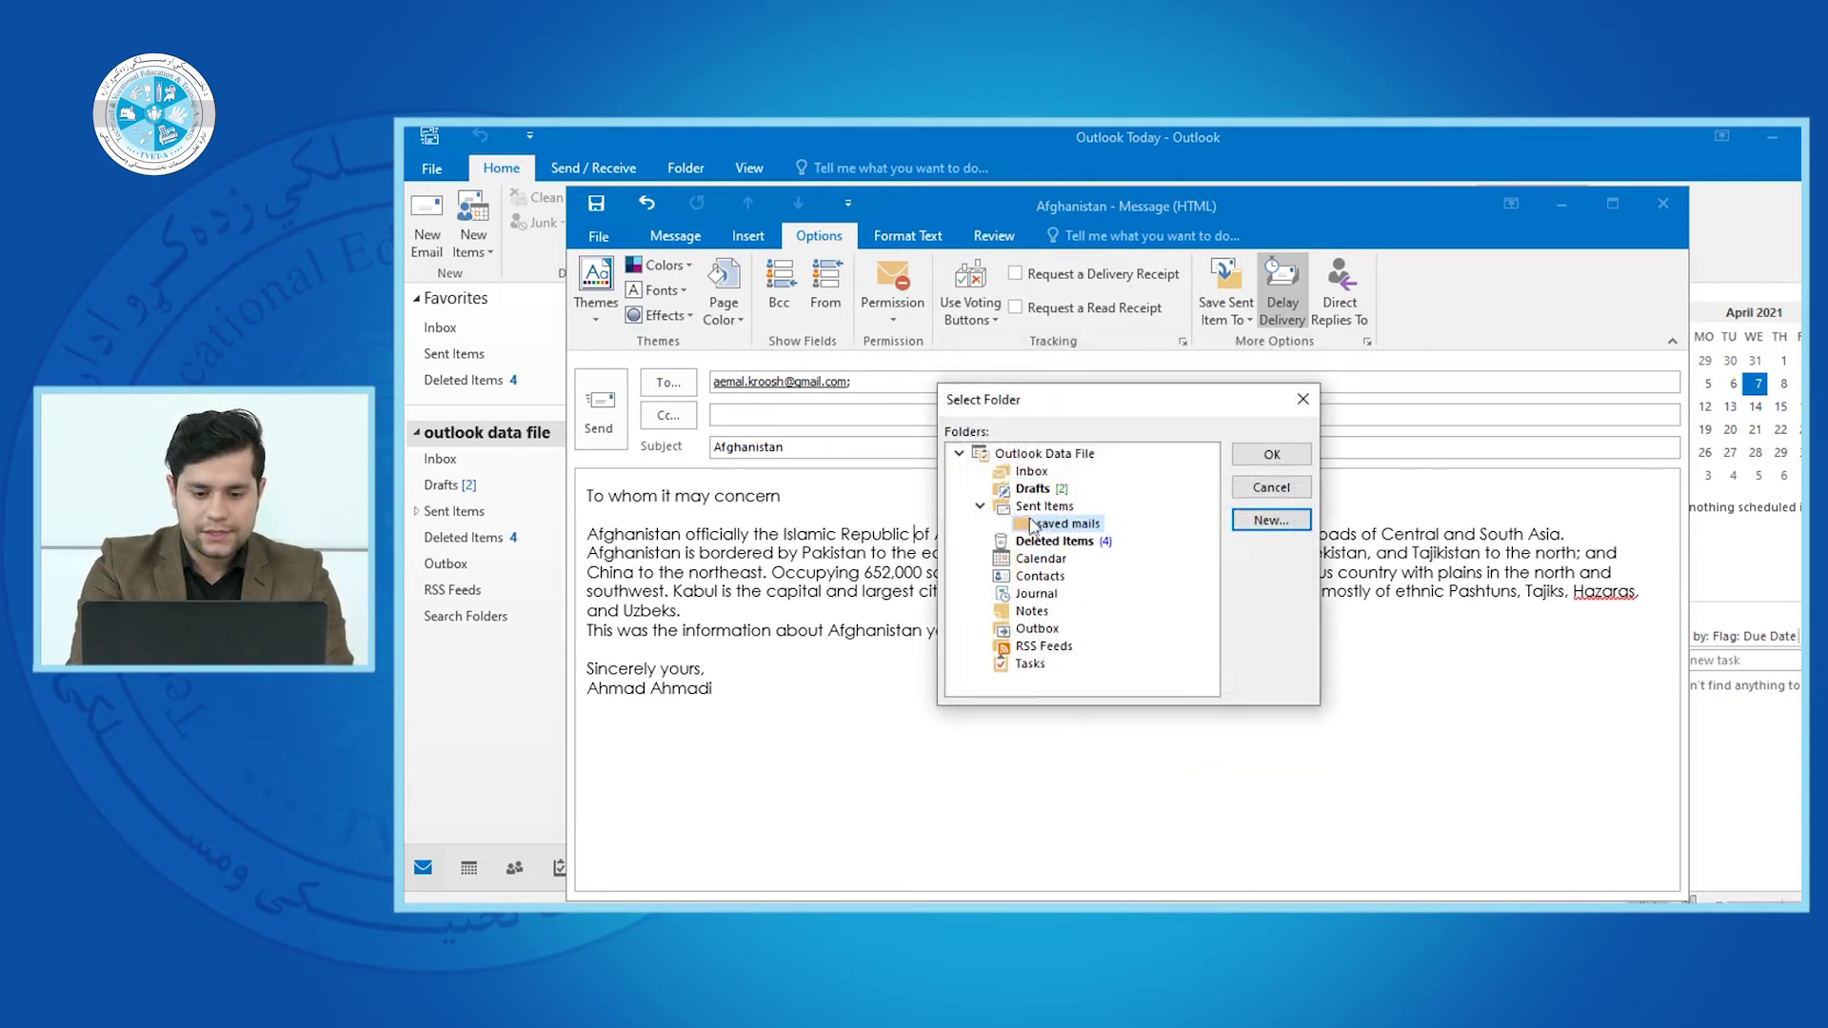
left_click(1272, 457)
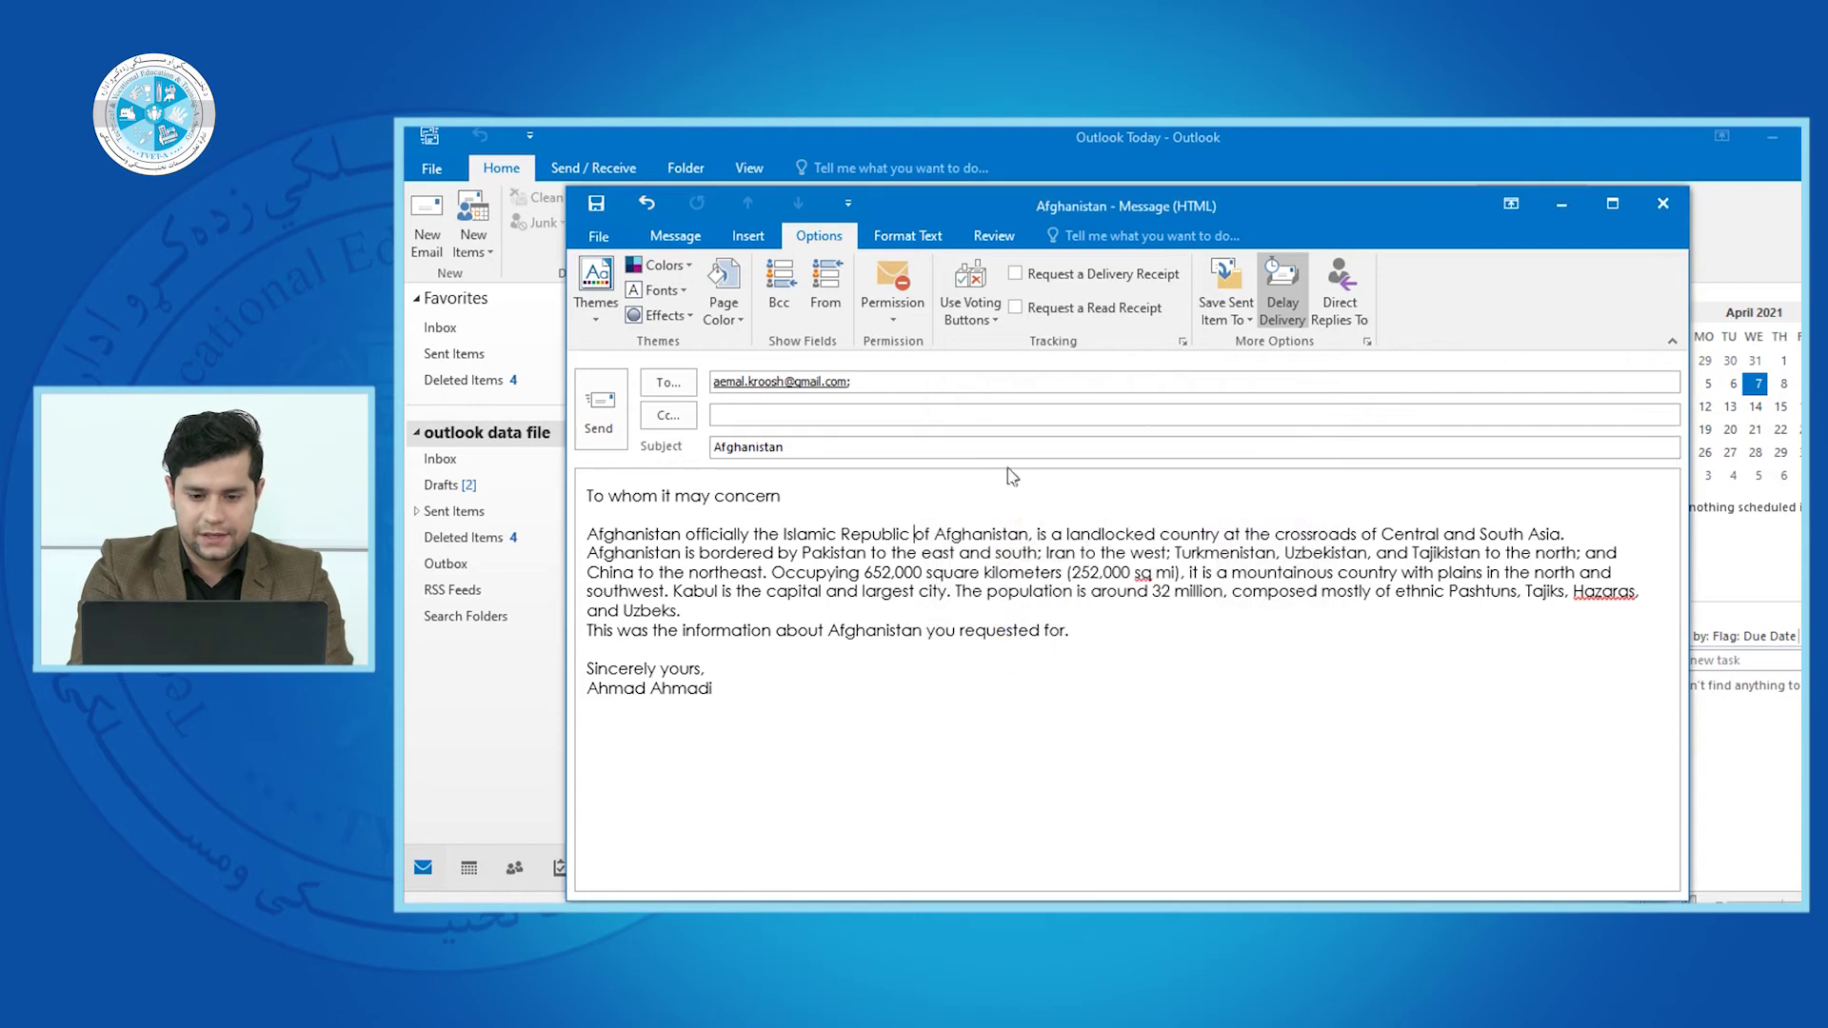
Keep the message open and check the contents of the Sent Items and Deleted Items folders
left_click(1662, 208)
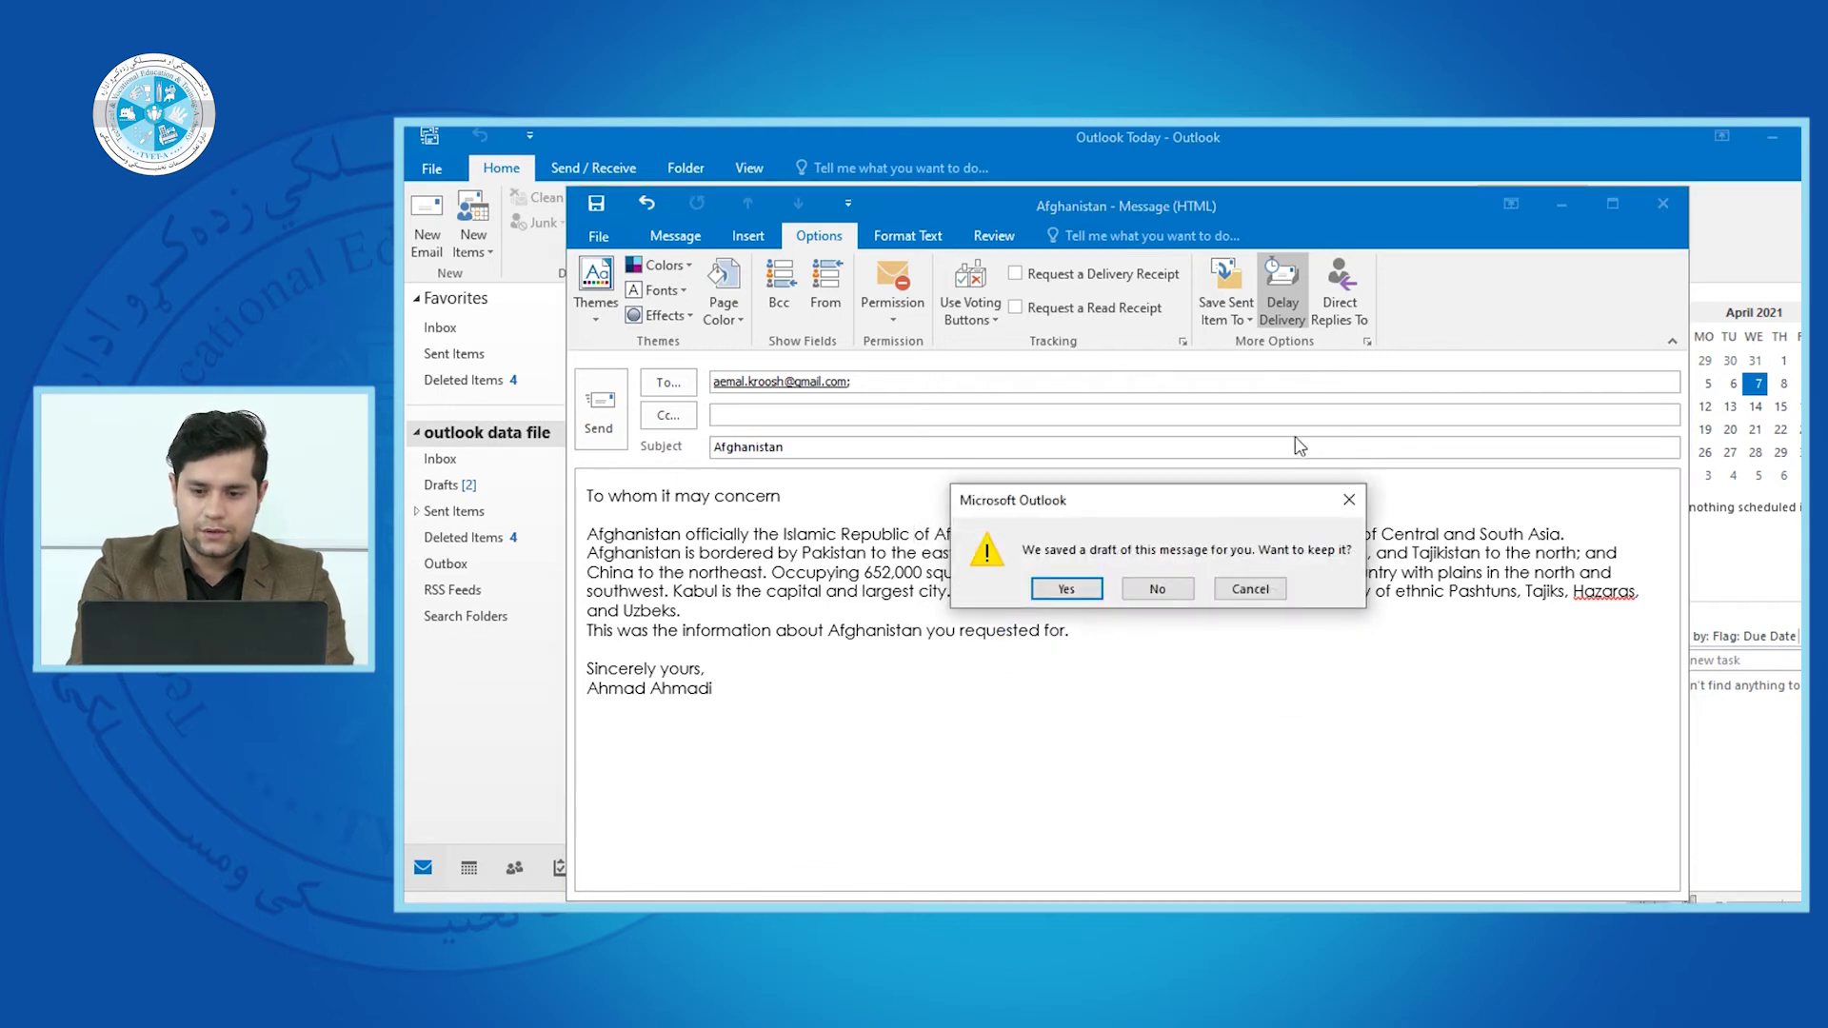
left_click(1221, 590)
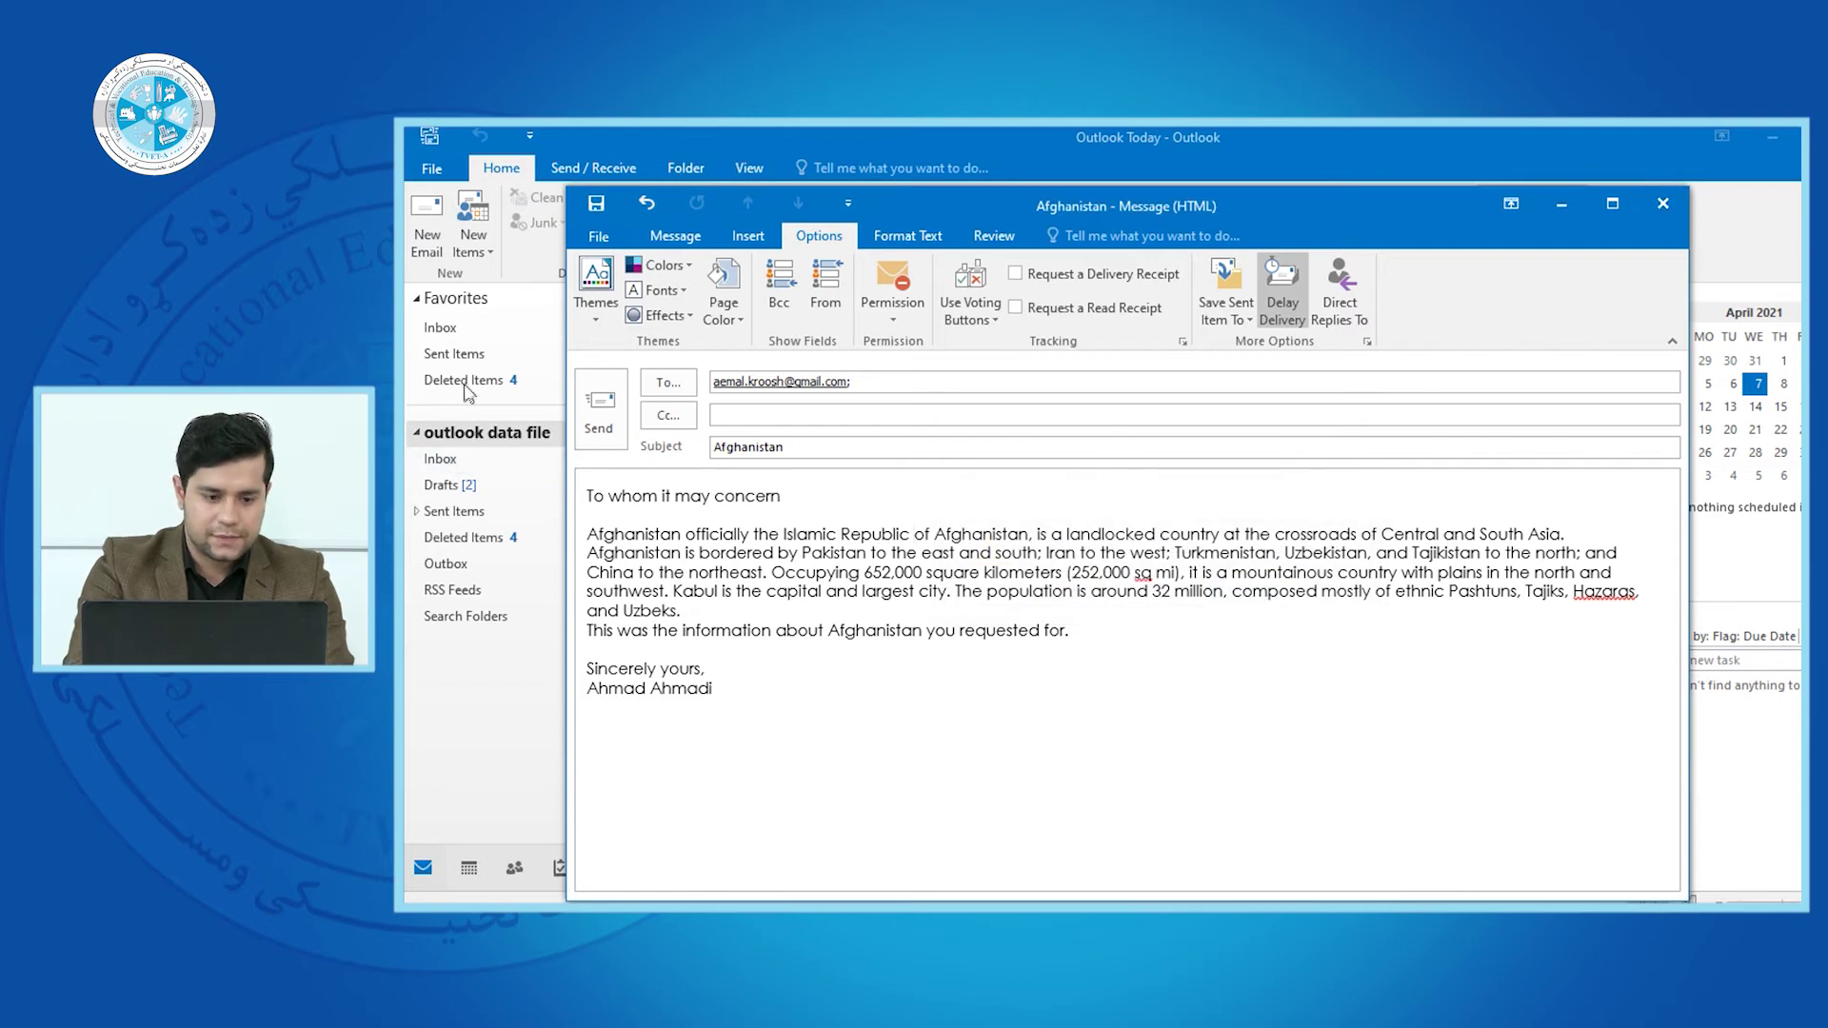
left_click(455, 353)
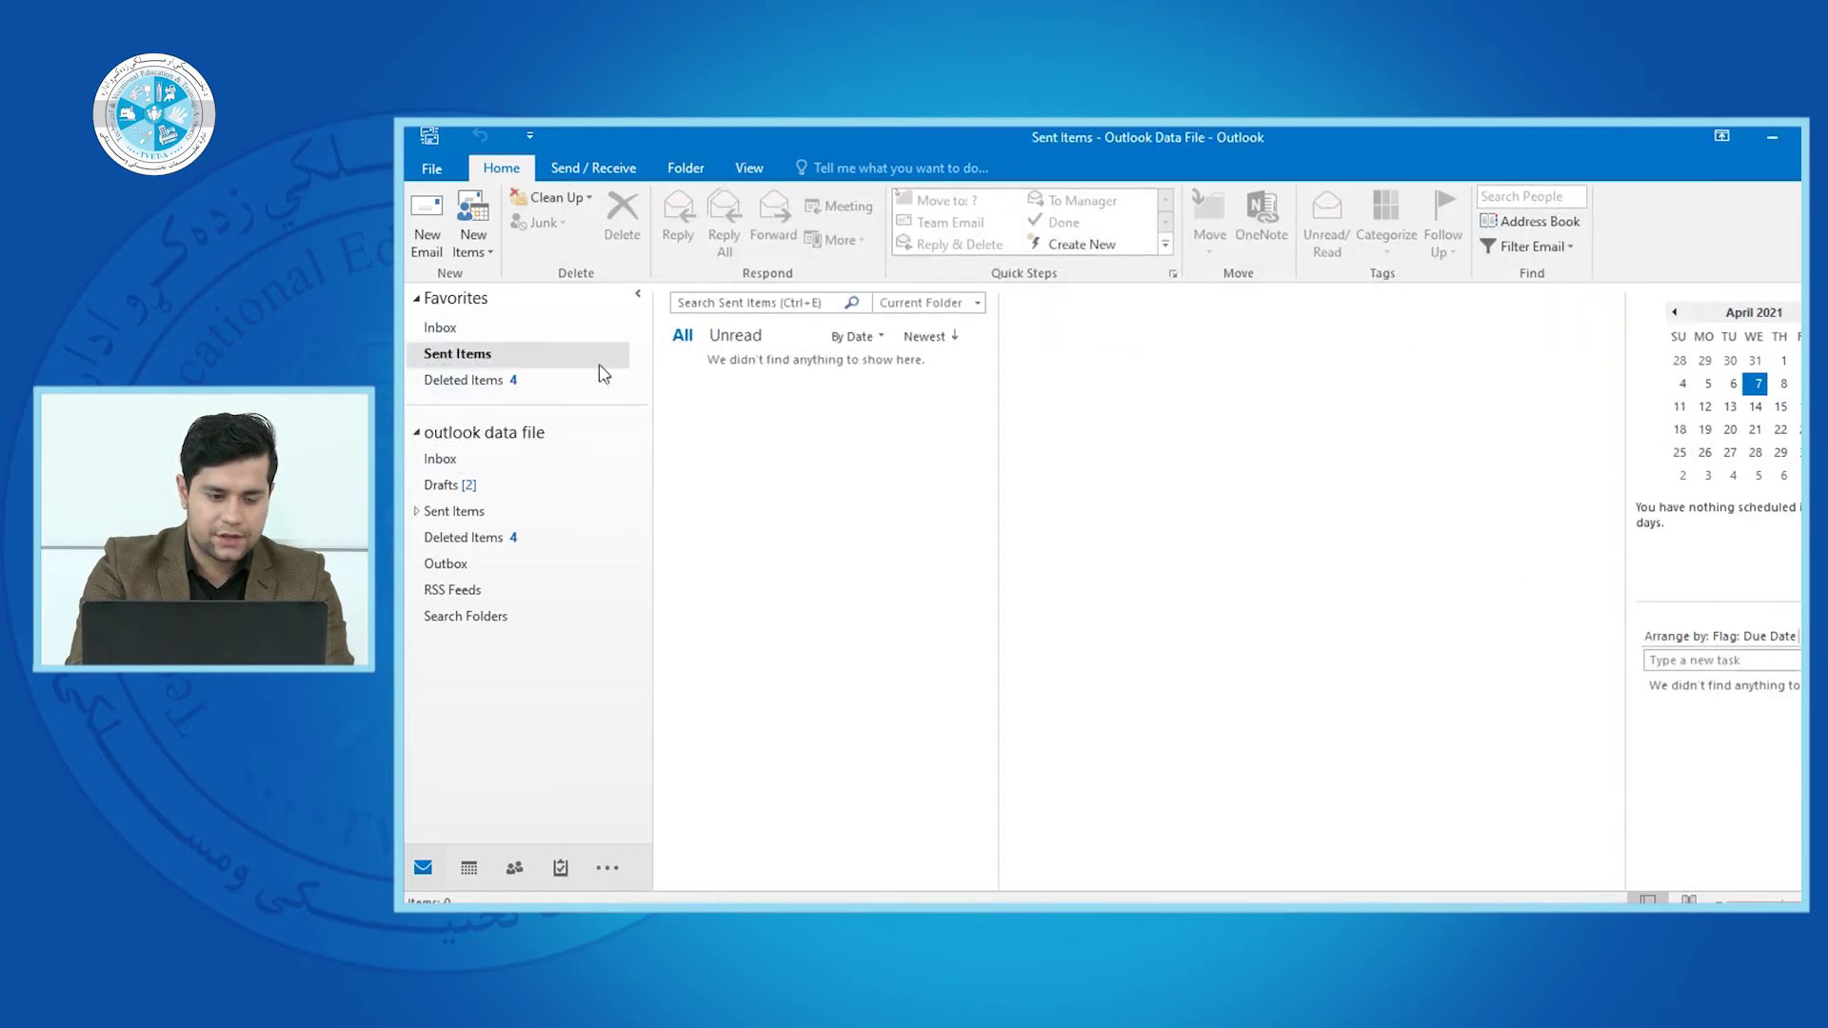
left_click(505, 380)
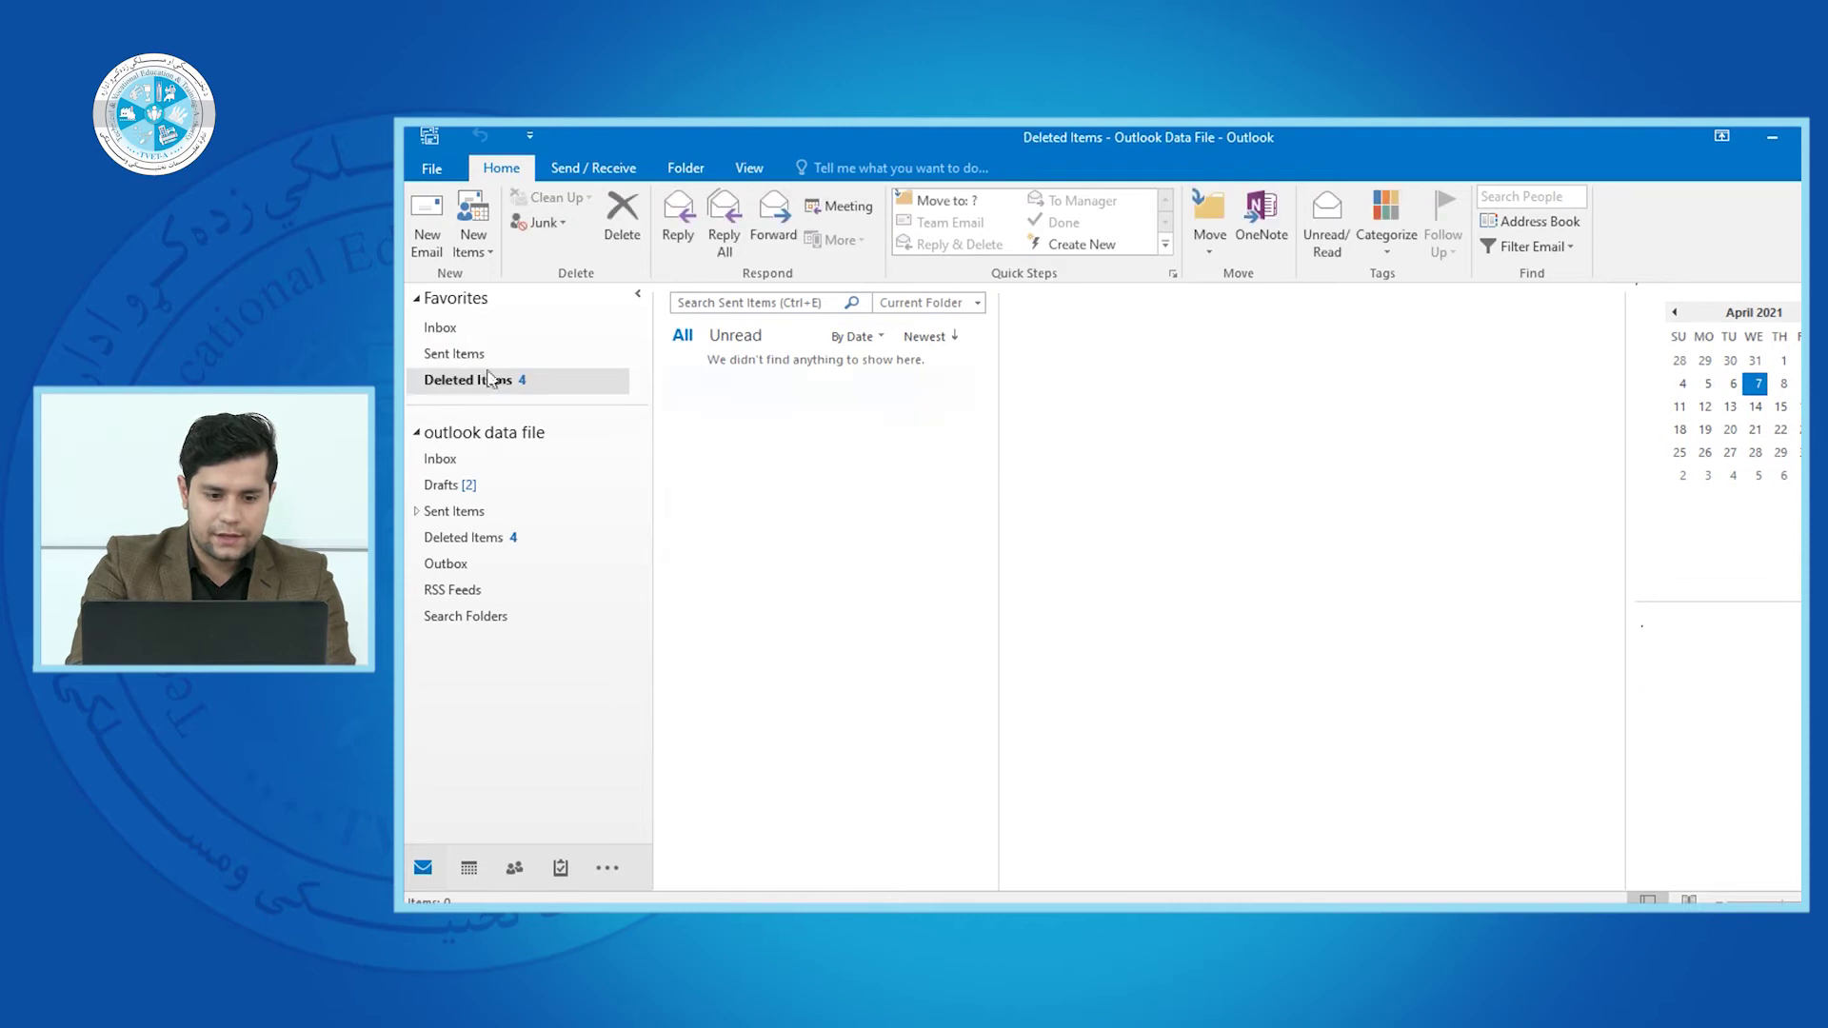
left_click(468, 358)
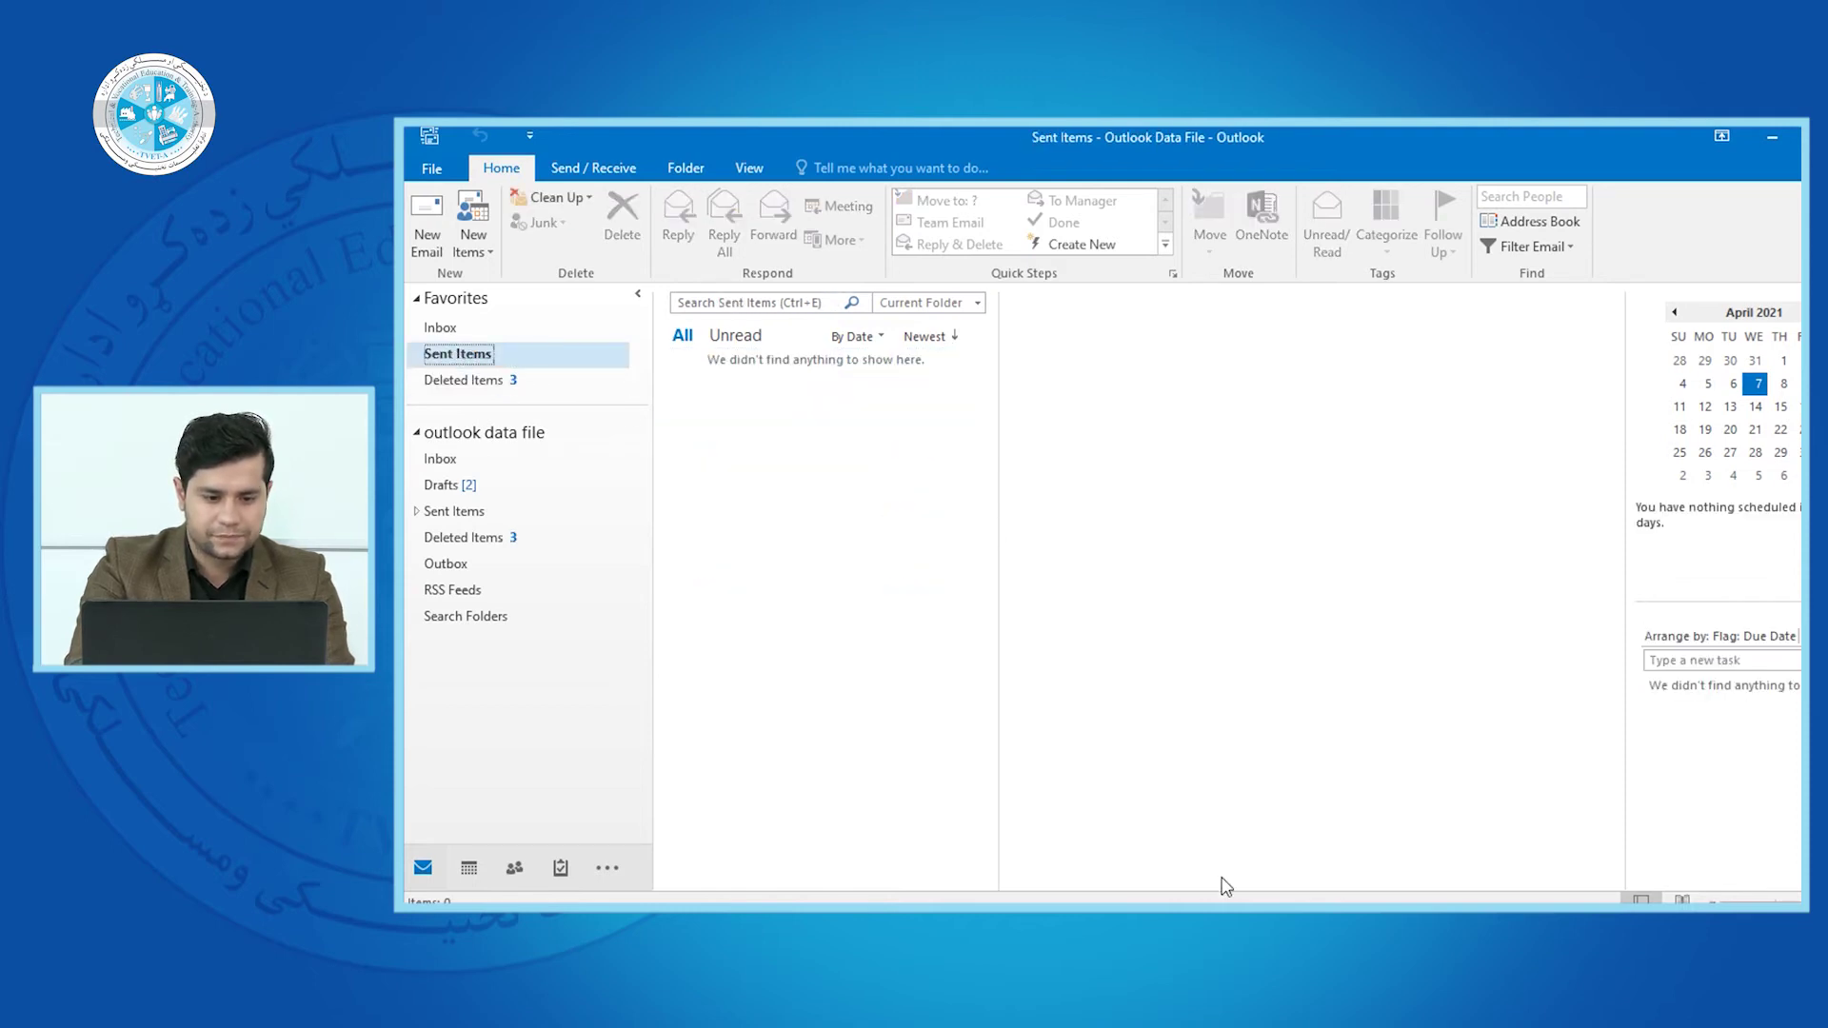
Return to the Afghanistan message and choose saved mails as the folder for its sent copy
mouse_move(1228, 900)
left_click(1309, 809)
left_click(1228, 309)
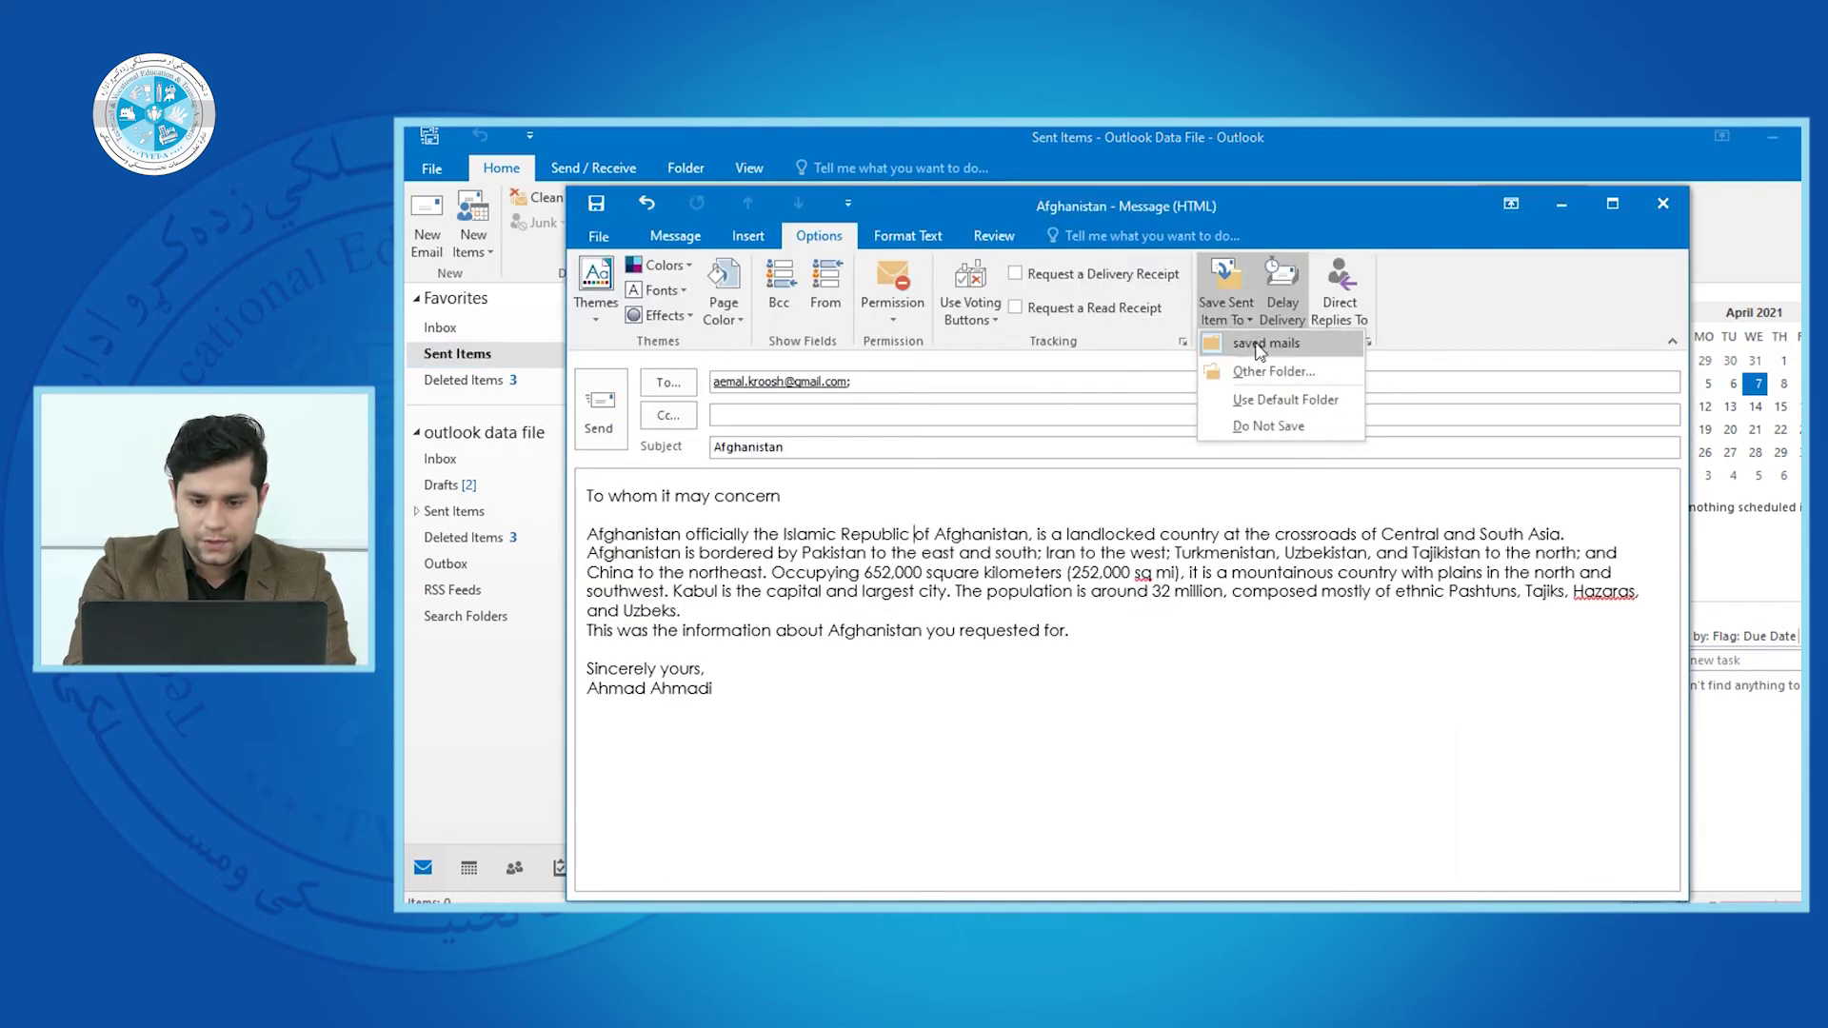
left_click(1258, 347)
left_click(1209, 297)
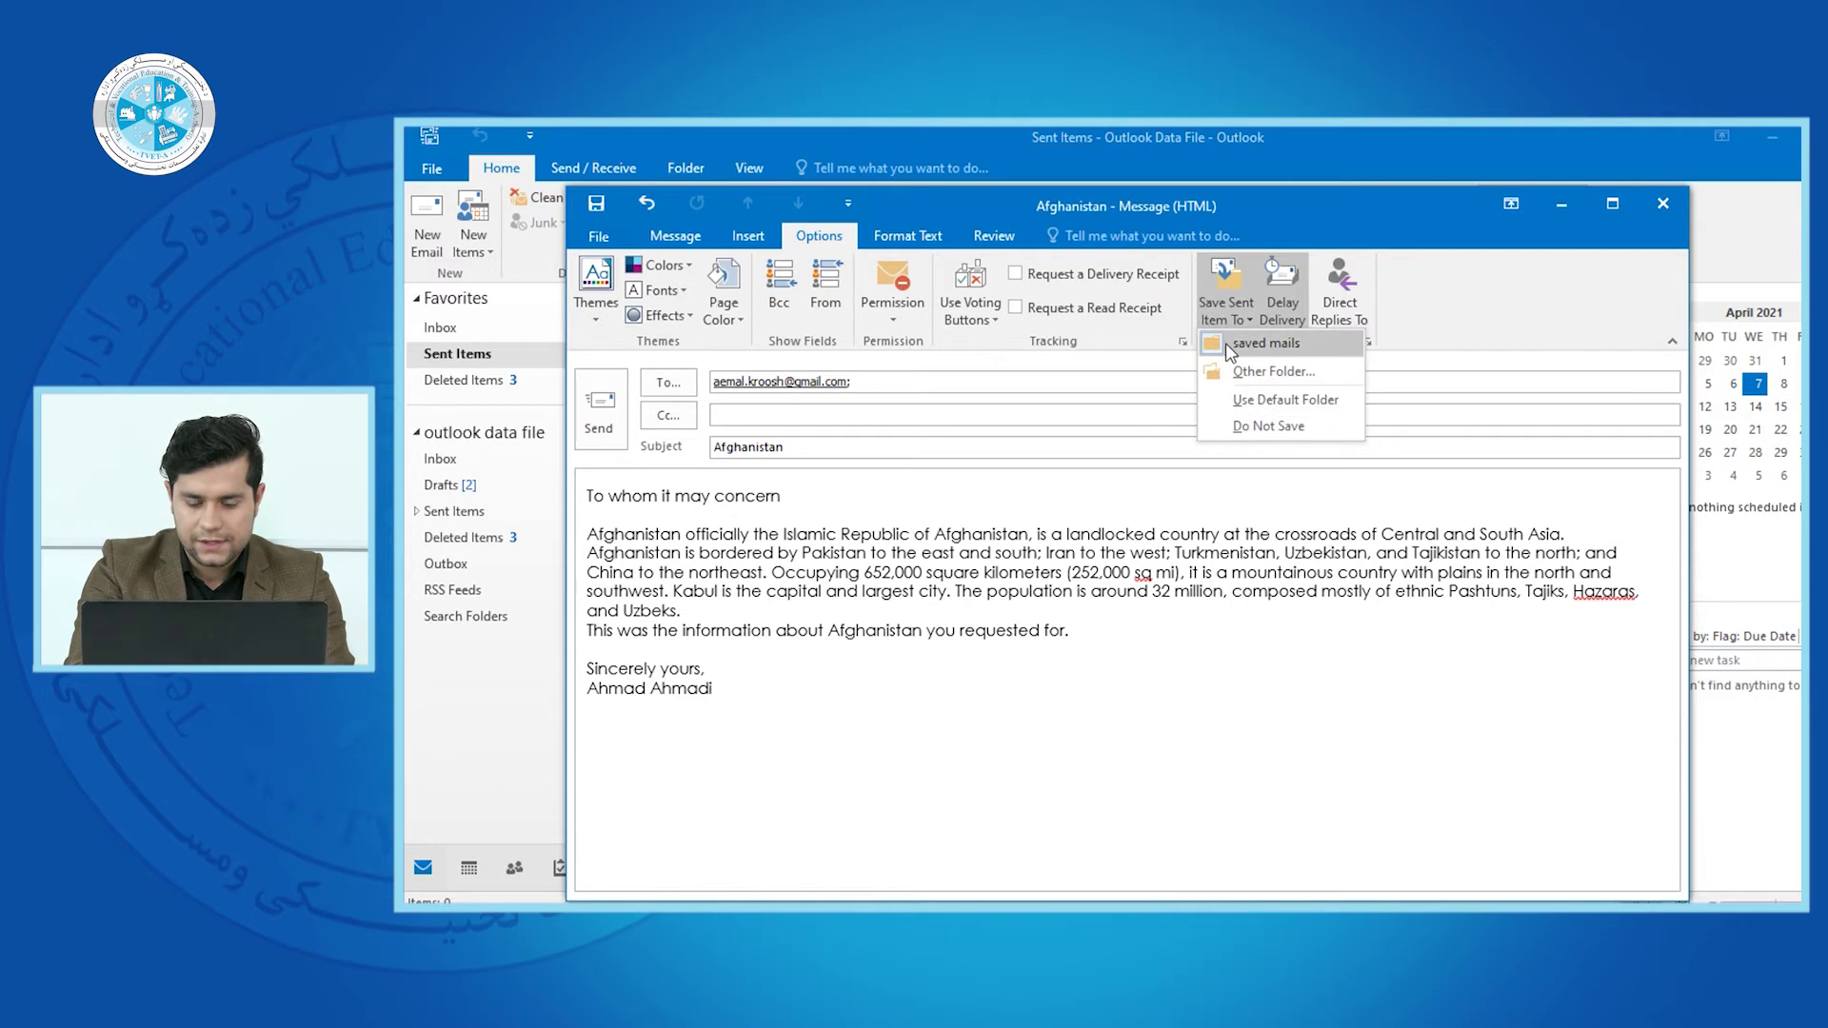
left_click(1225, 343)
left_click(914, 534)
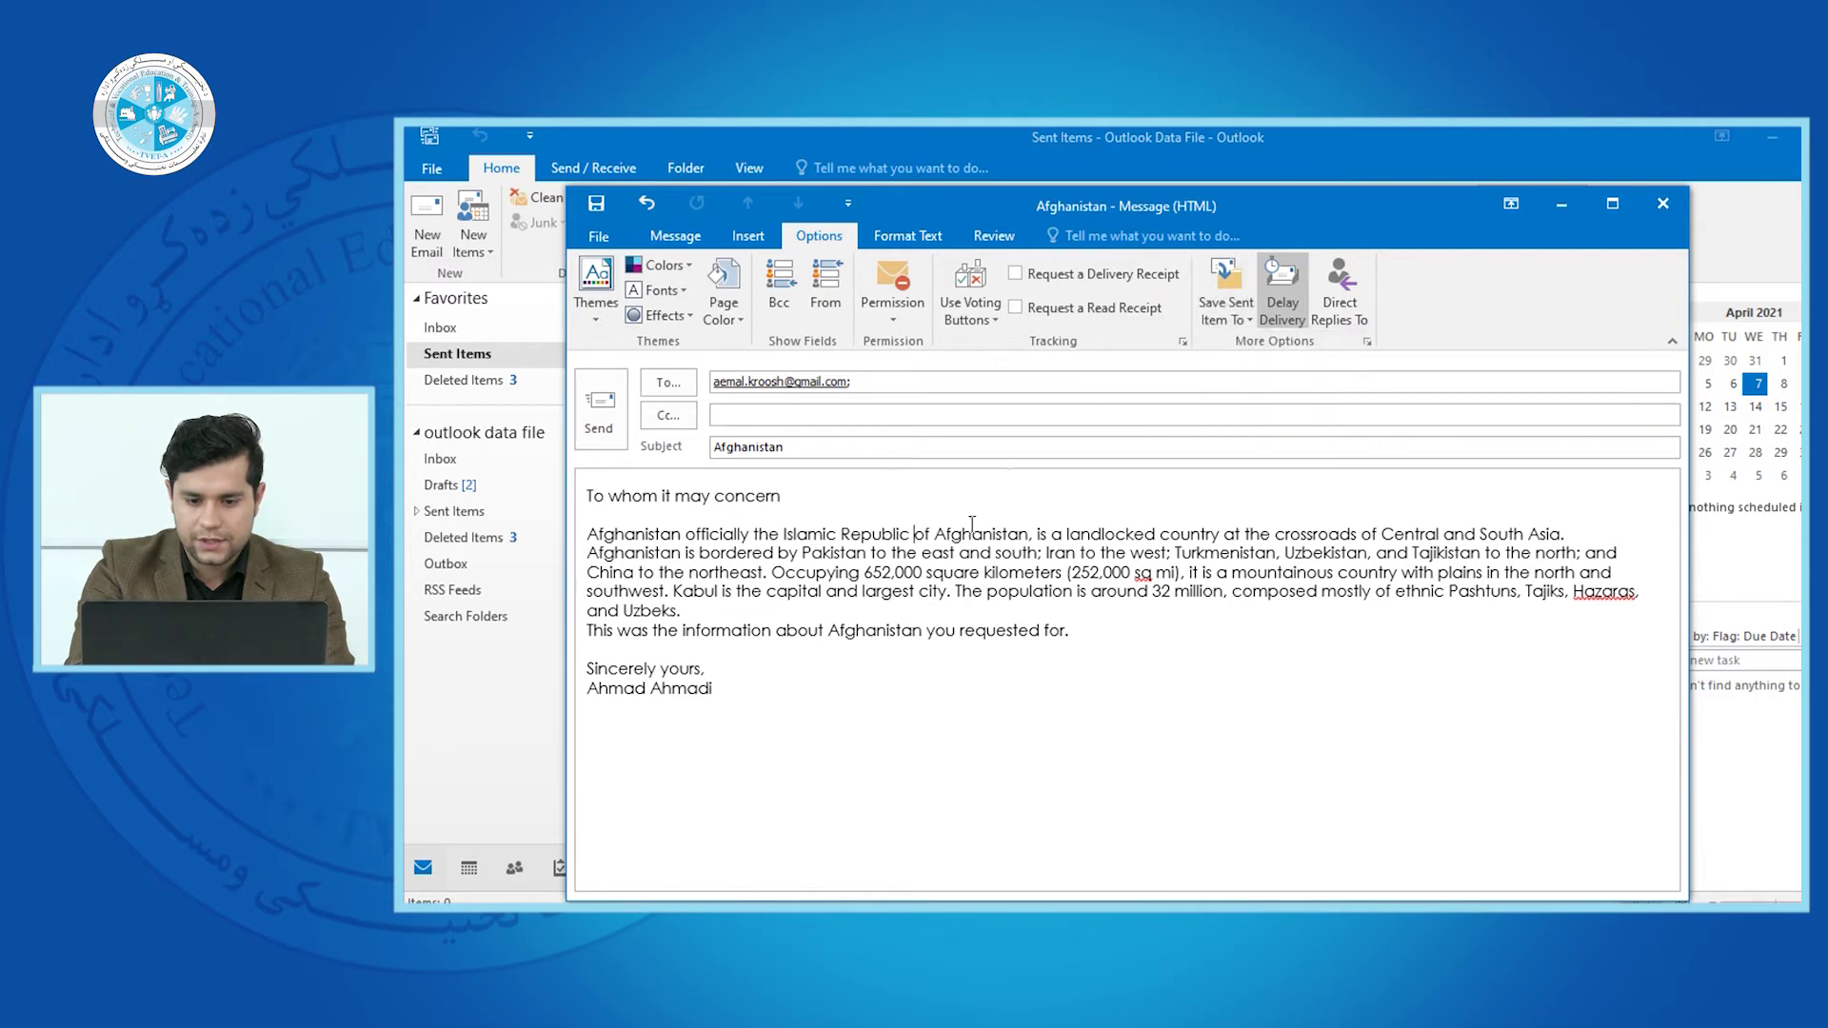
Look through the Sent Items and Inbox folders in the main mail window
left_click(598, 238)
left_click(612, 233)
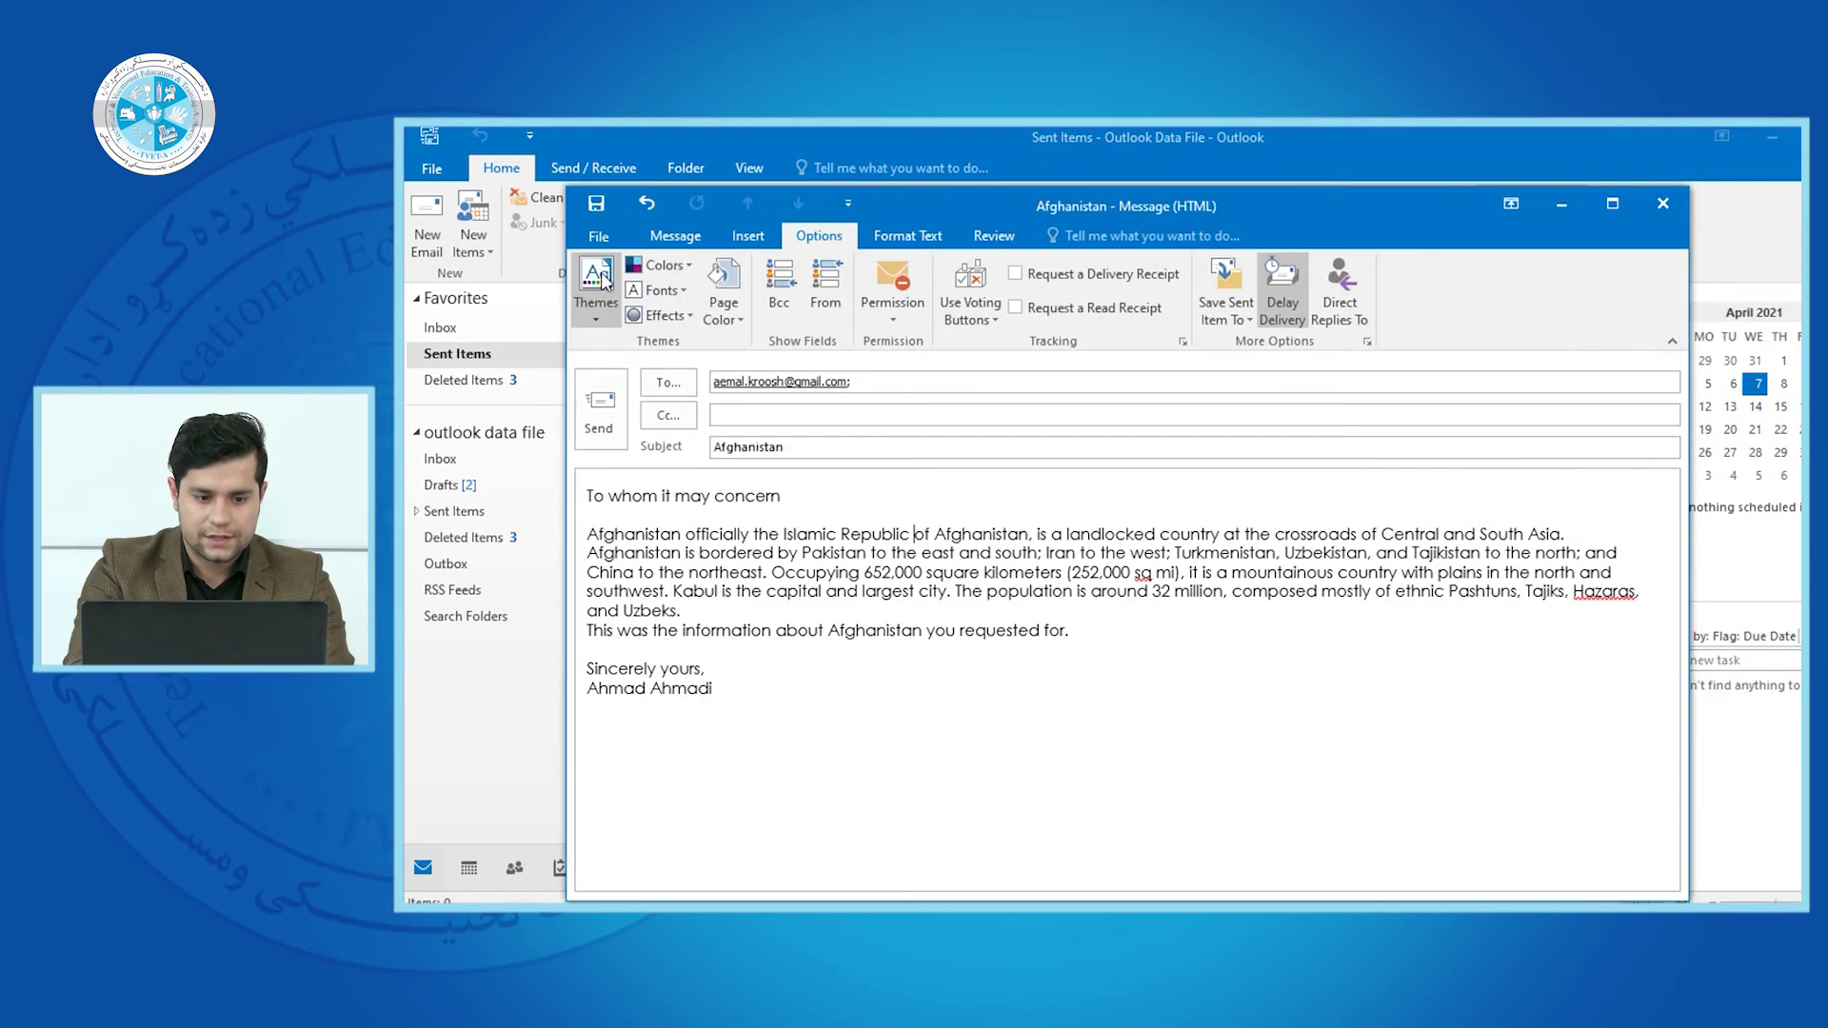
left_click(472, 357)
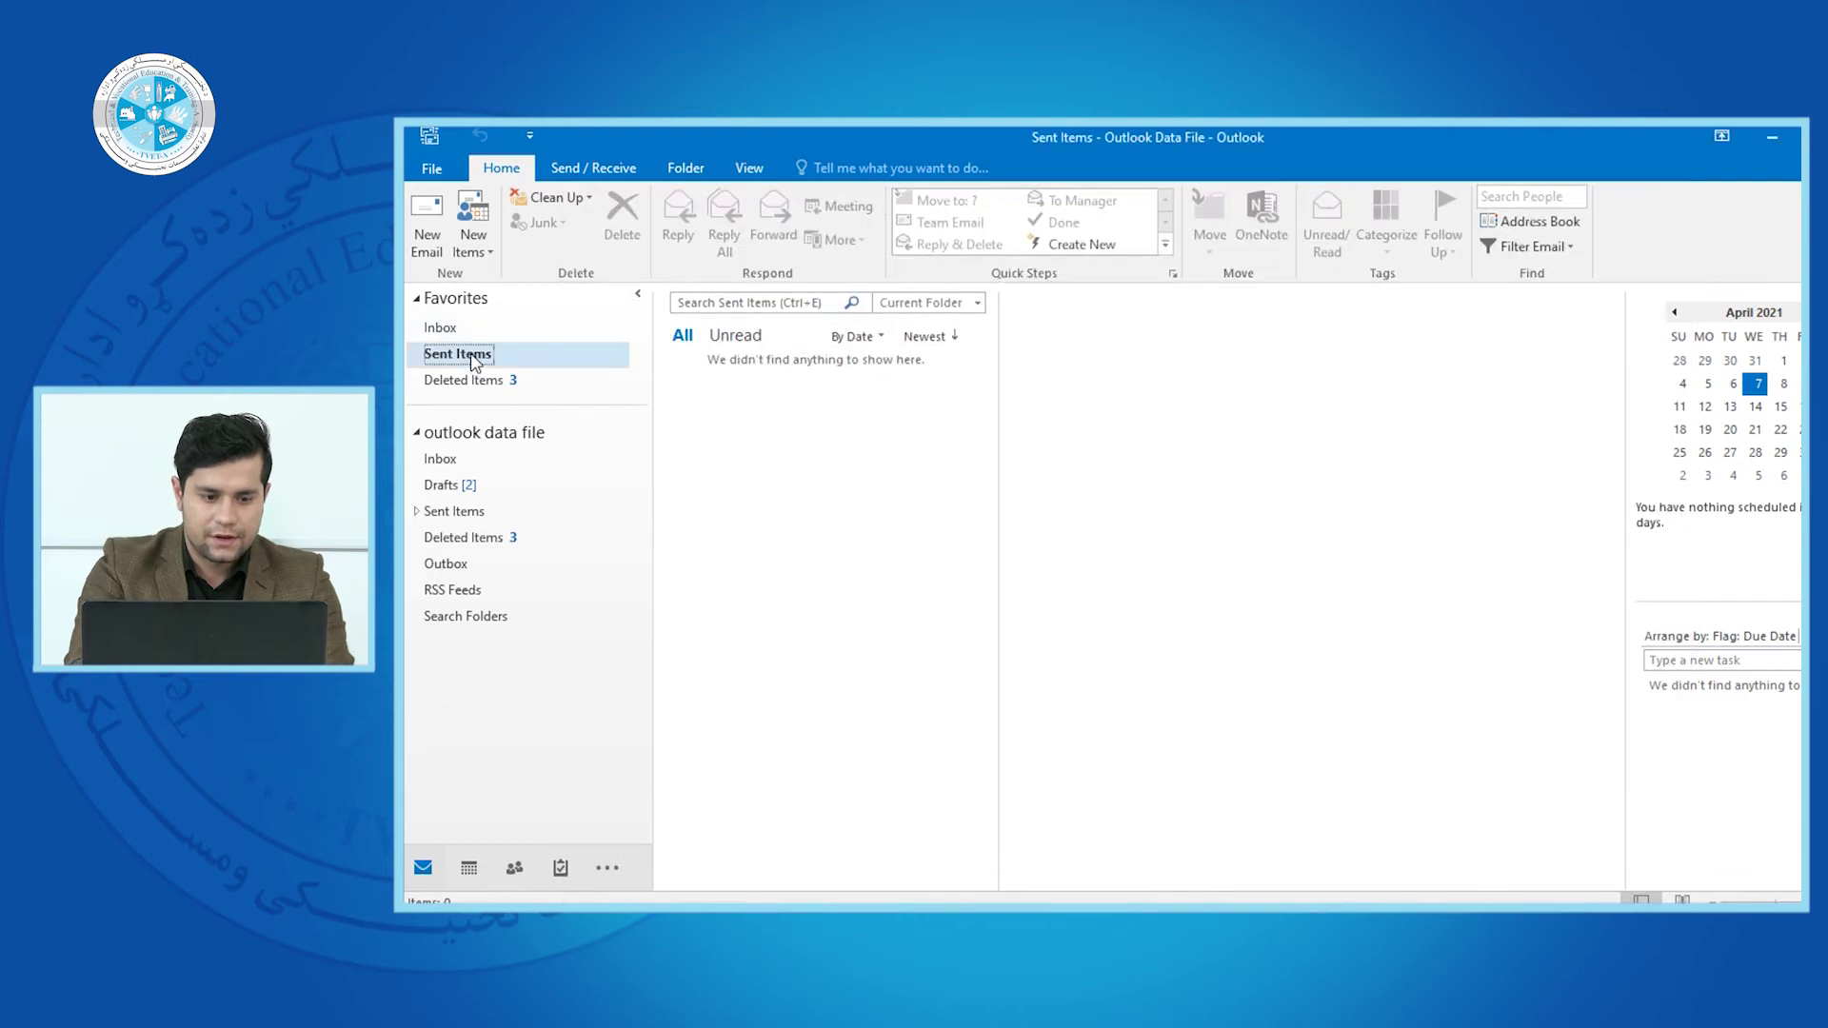
left_click(733, 357)
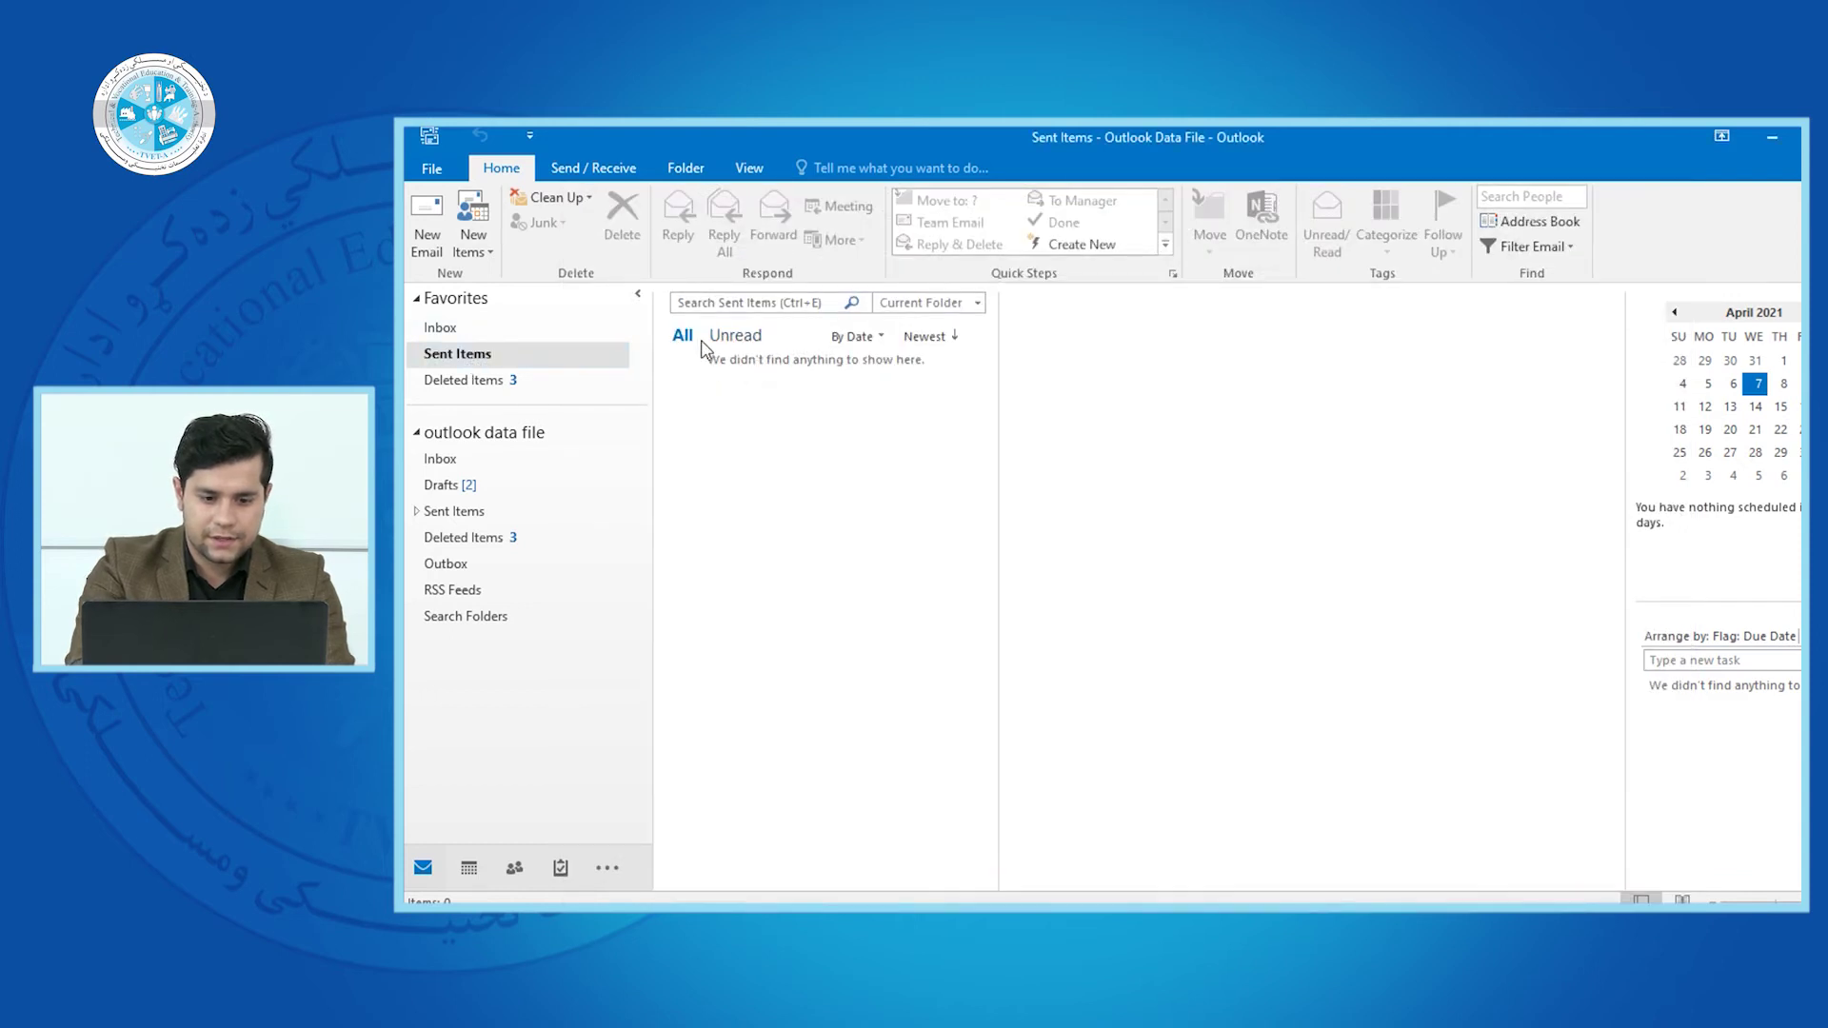
left_click(864, 338)
left_click(723, 356)
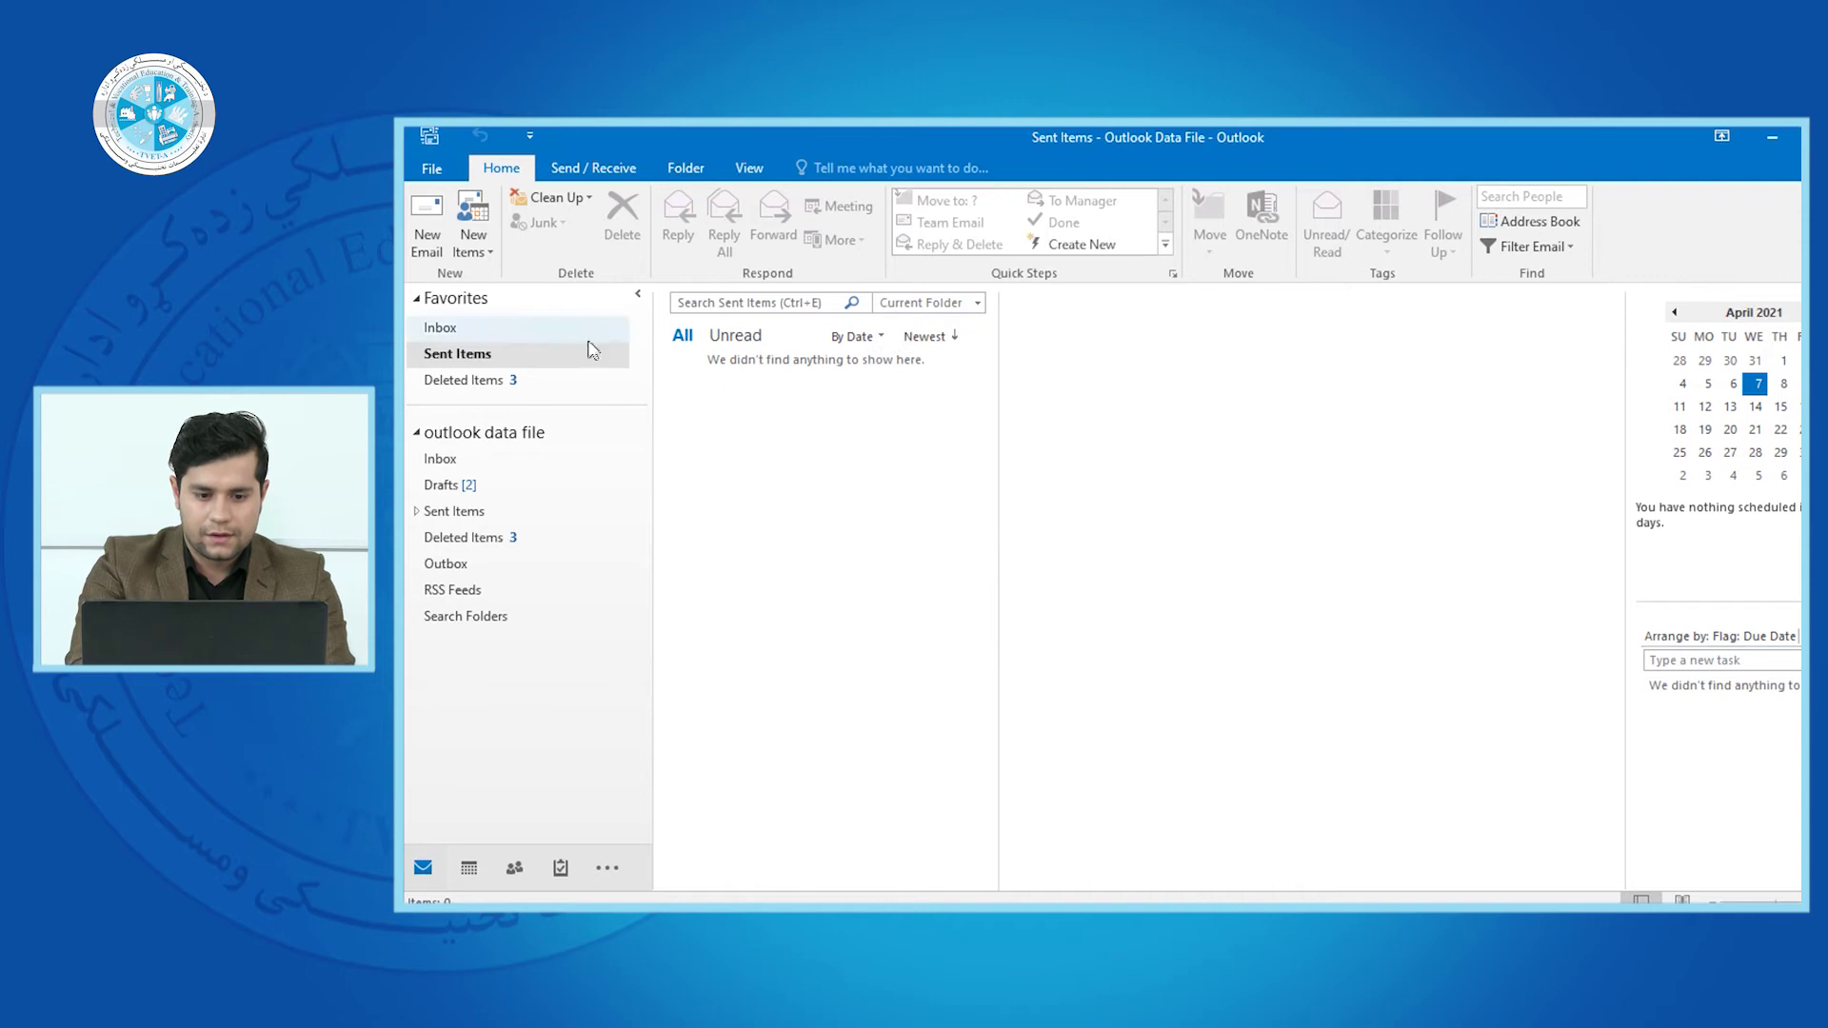
left_click(543, 328)
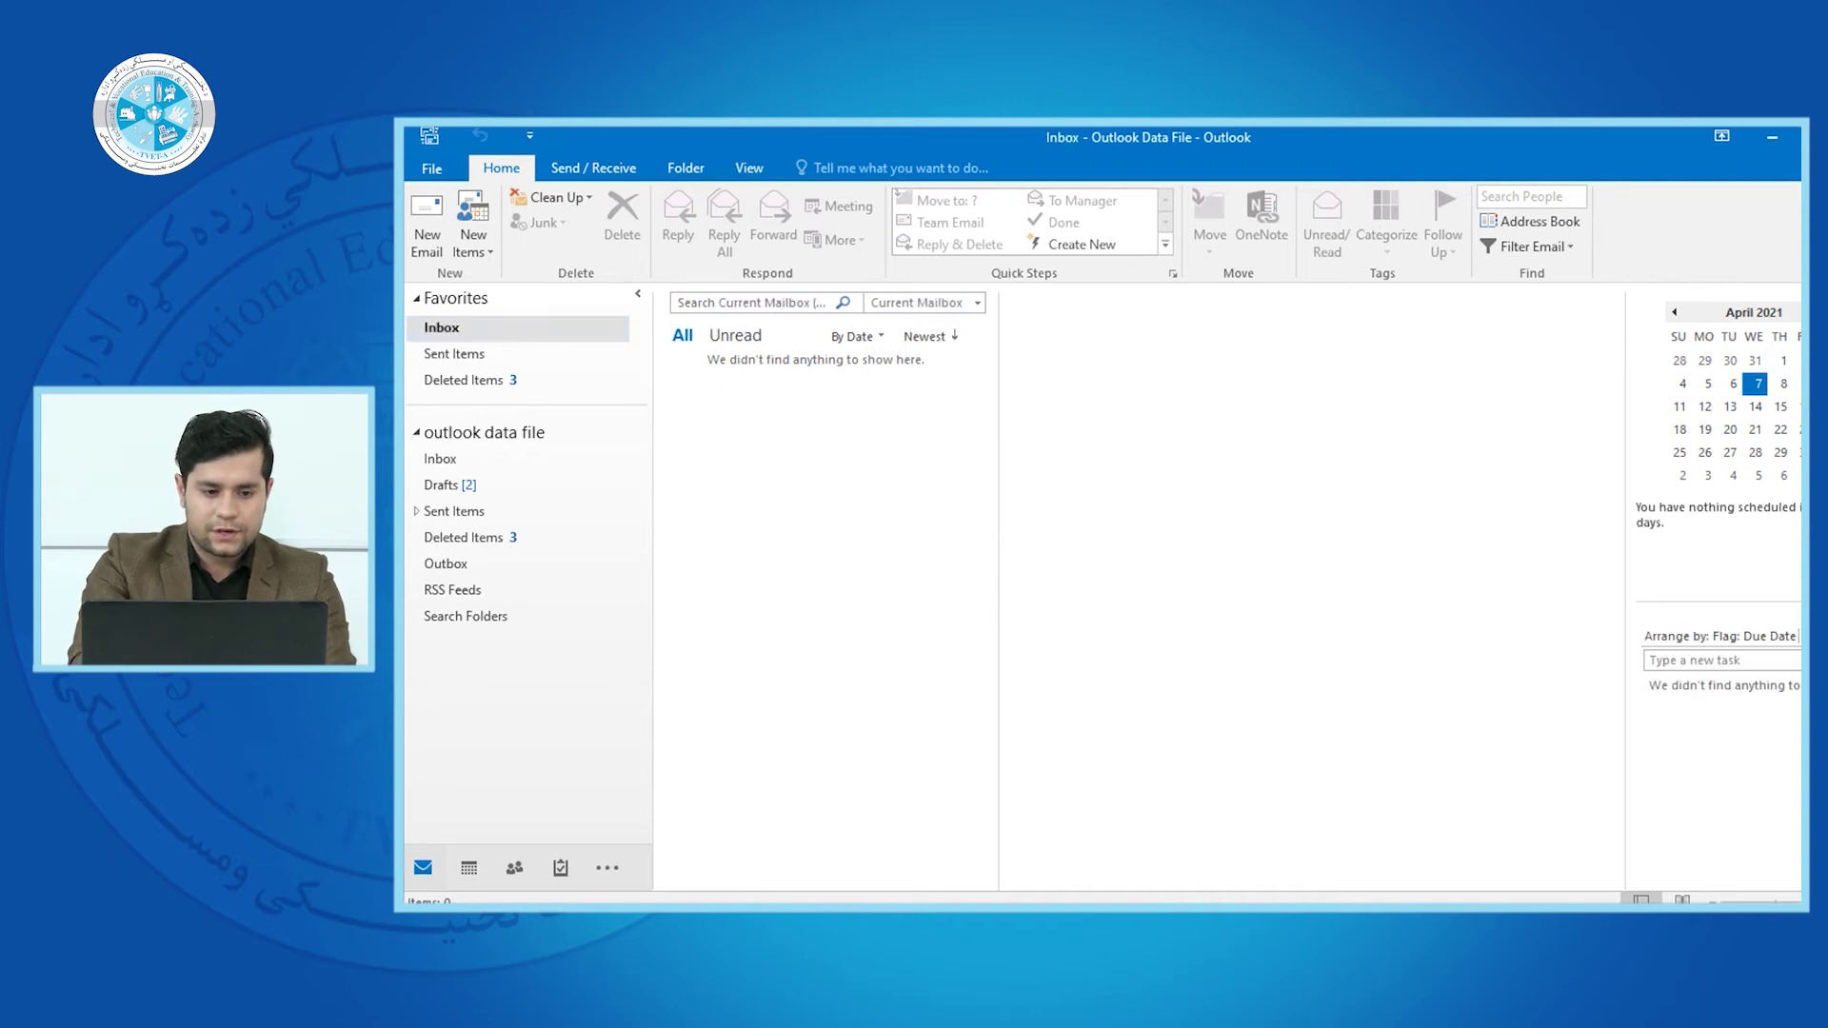
Create a folder named saved mails directly under Outlook Data File and choose it for the Afghanistan message's sent copy
left_click(1261, 834)
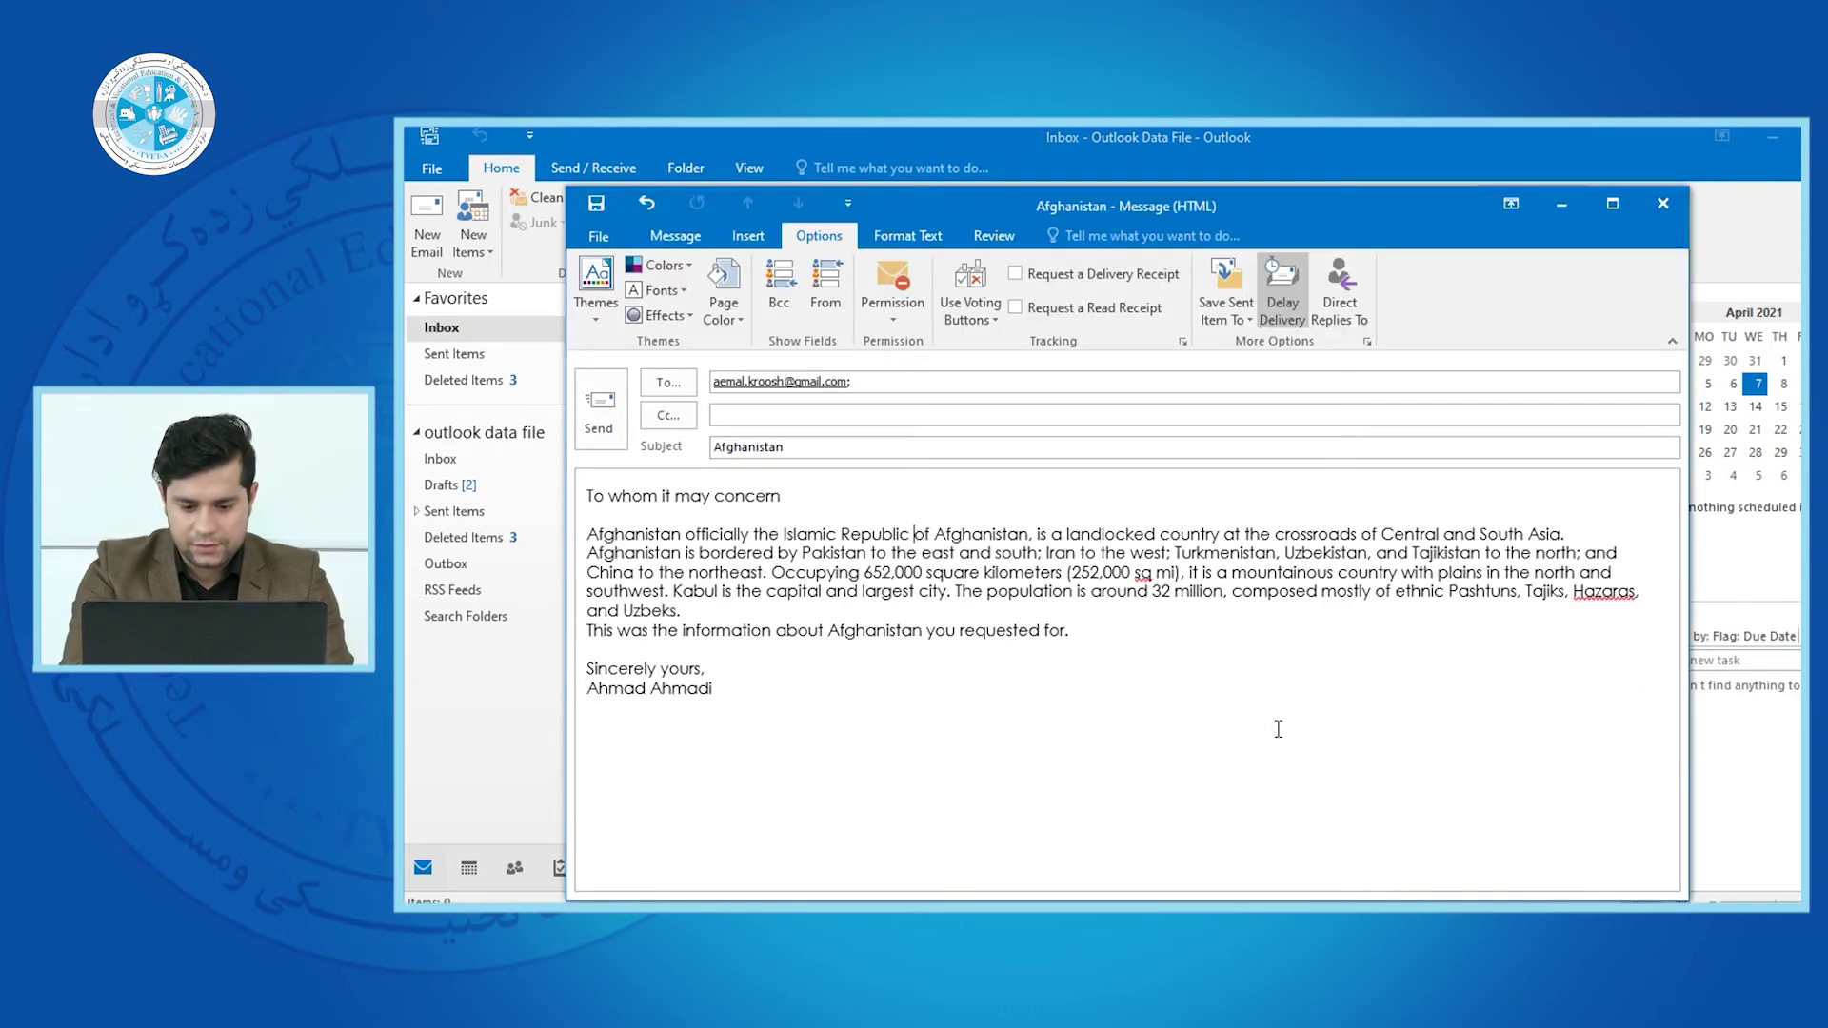
left_click(1226, 314)
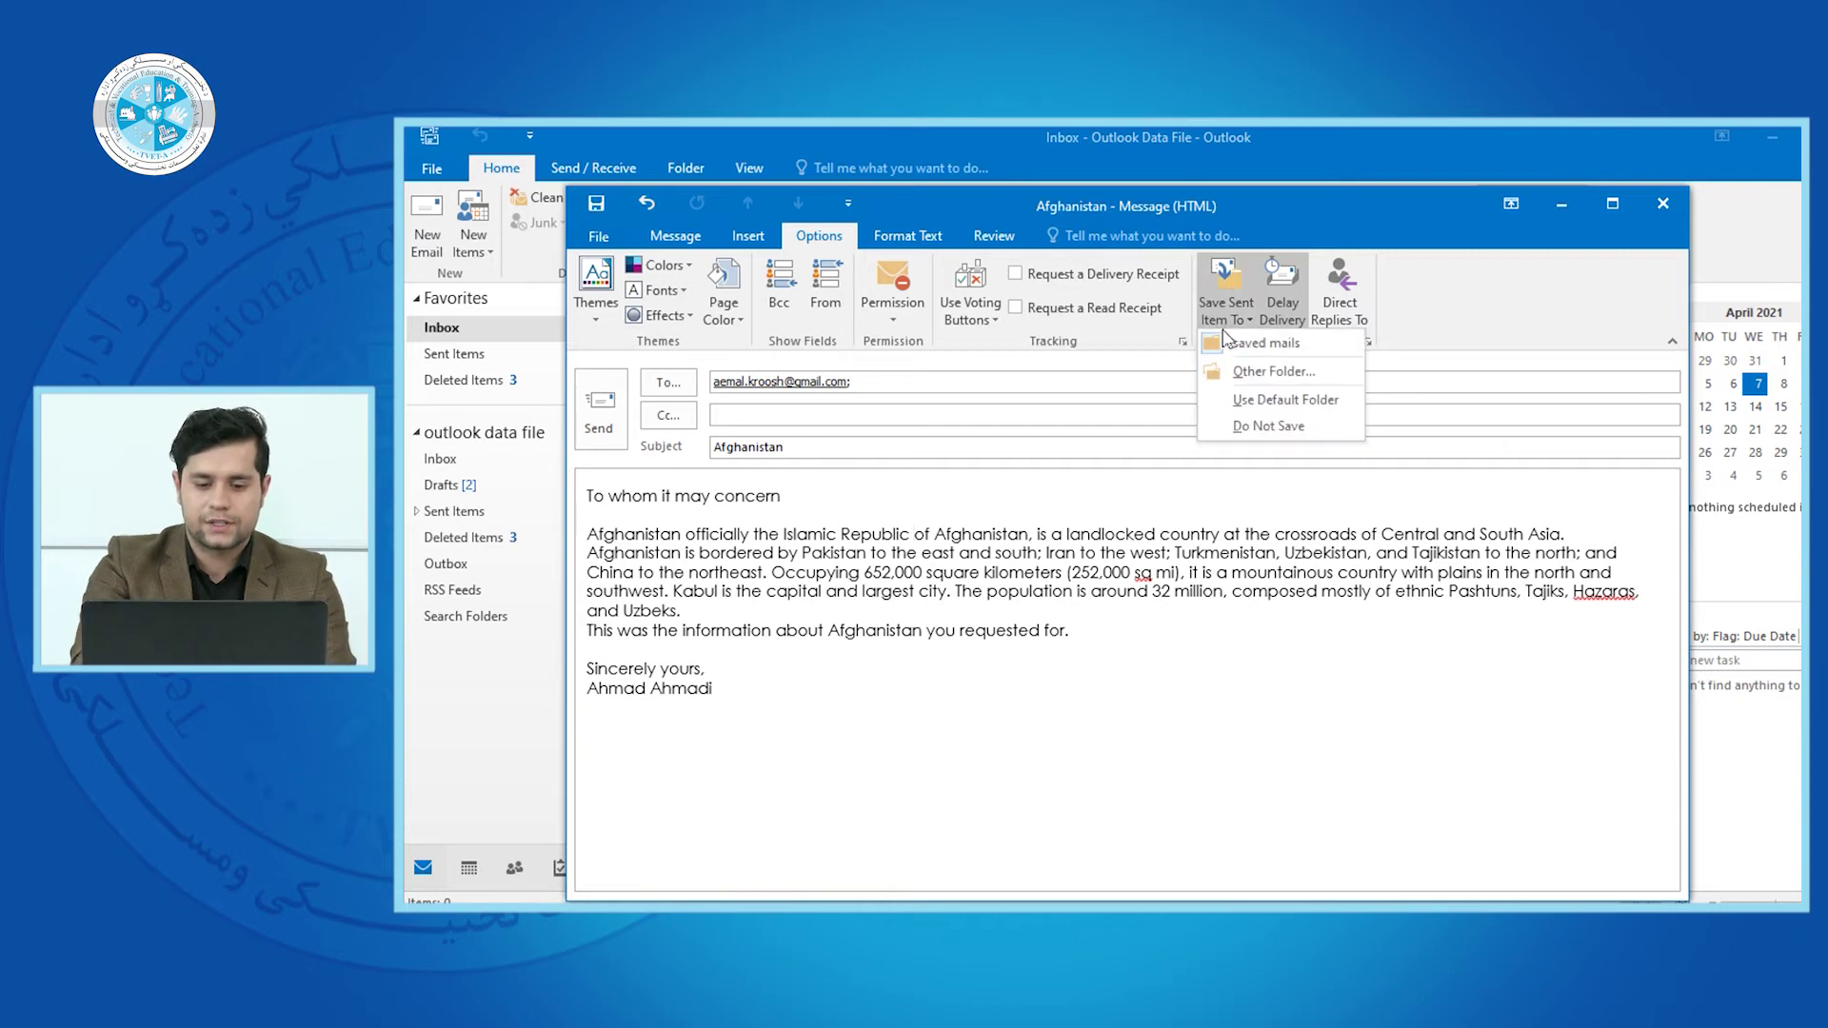
left_click(1257, 371)
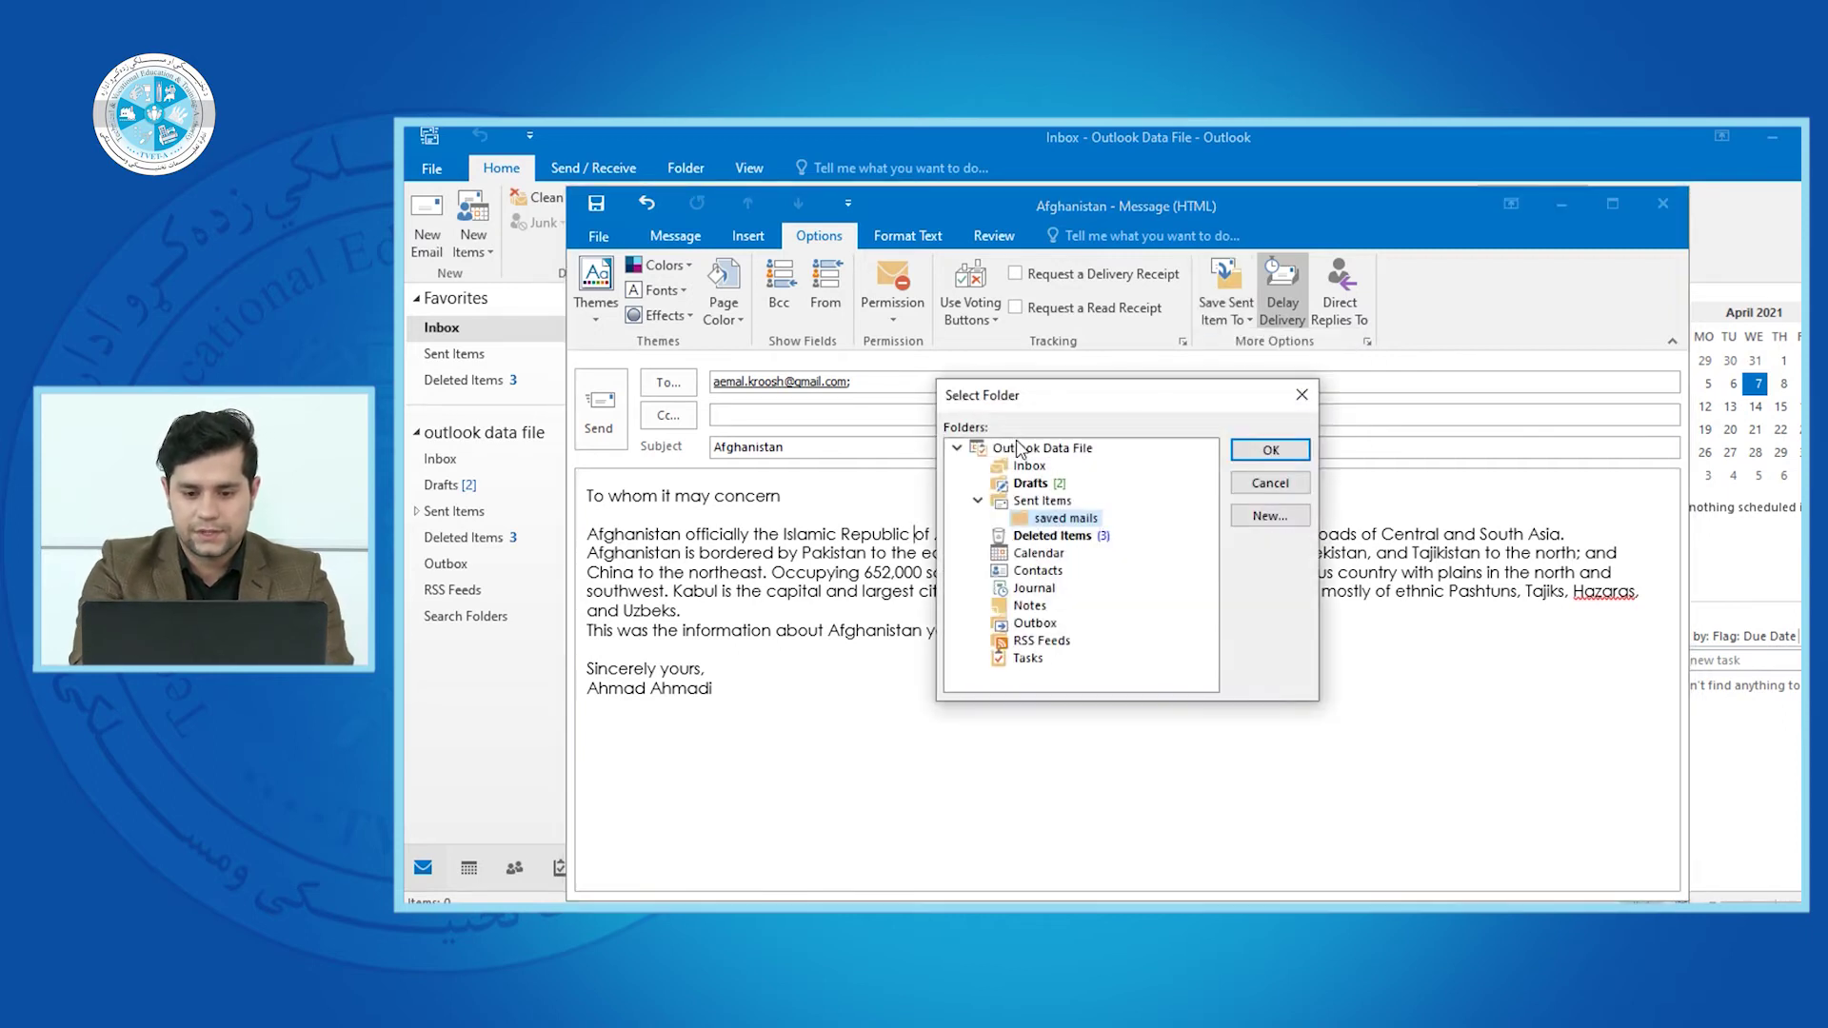
left_click(1005, 452)
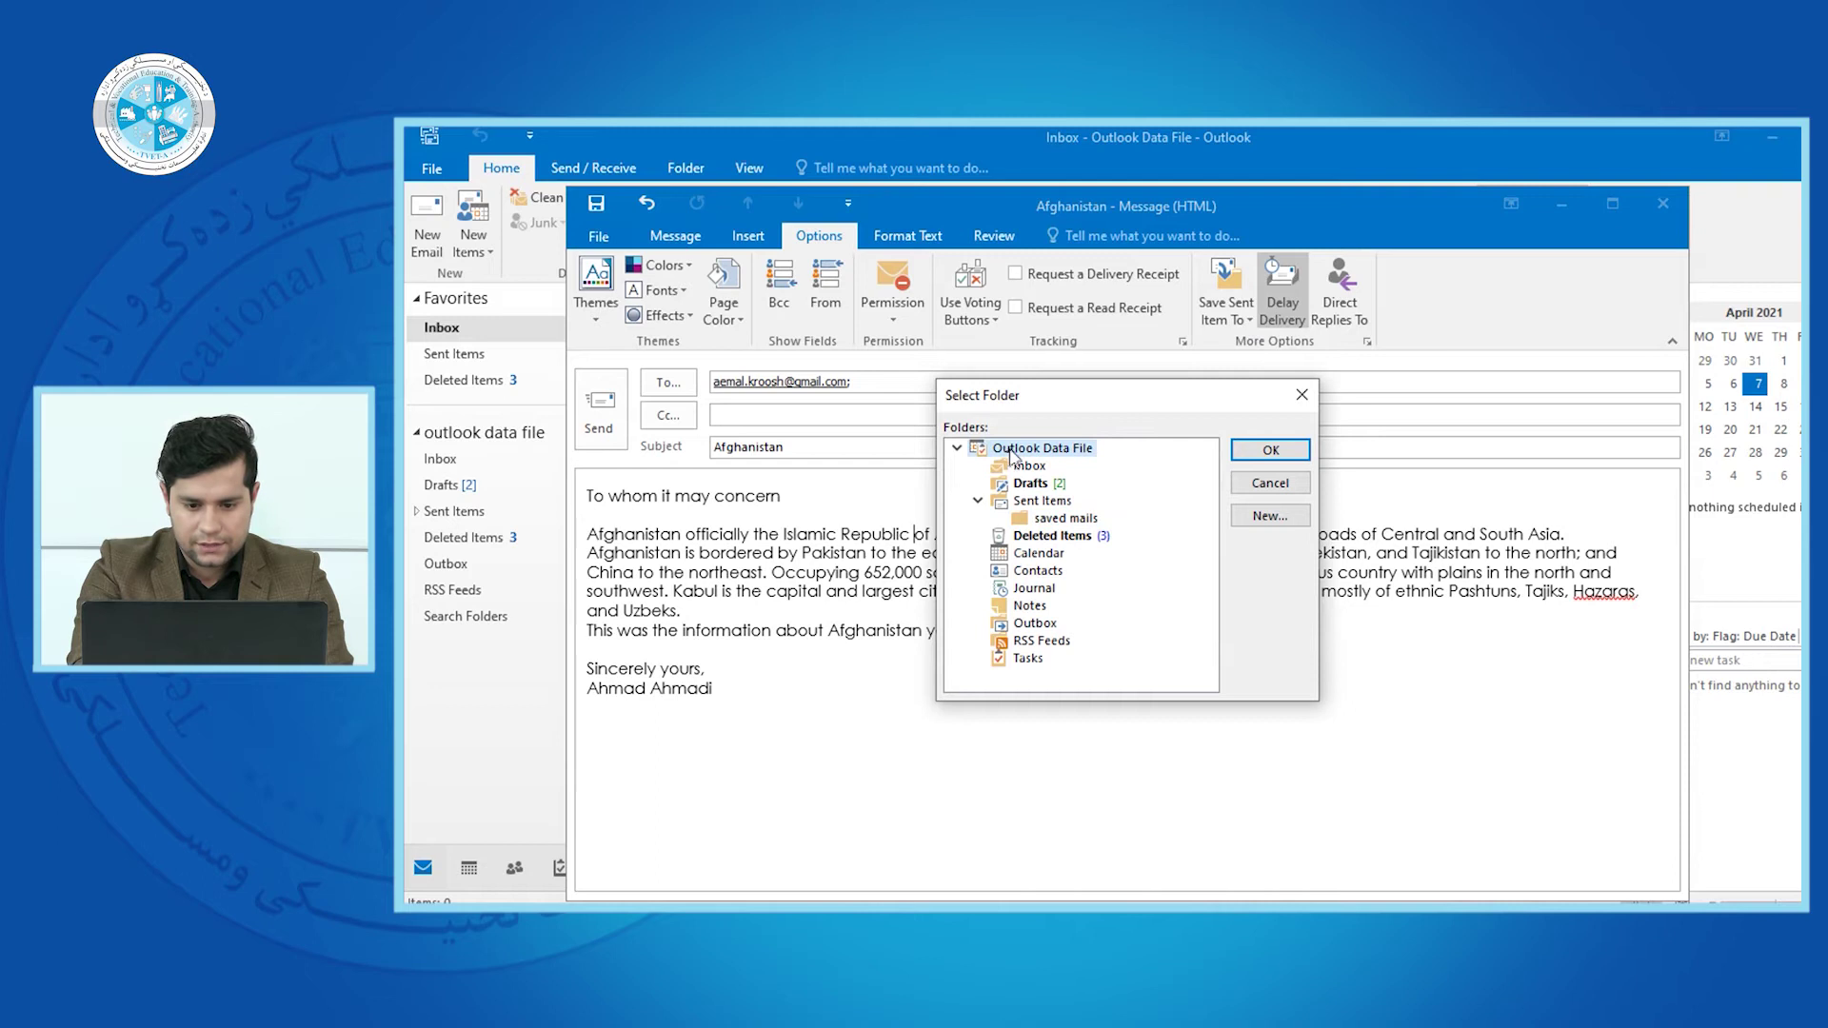
left_click(1270, 516)
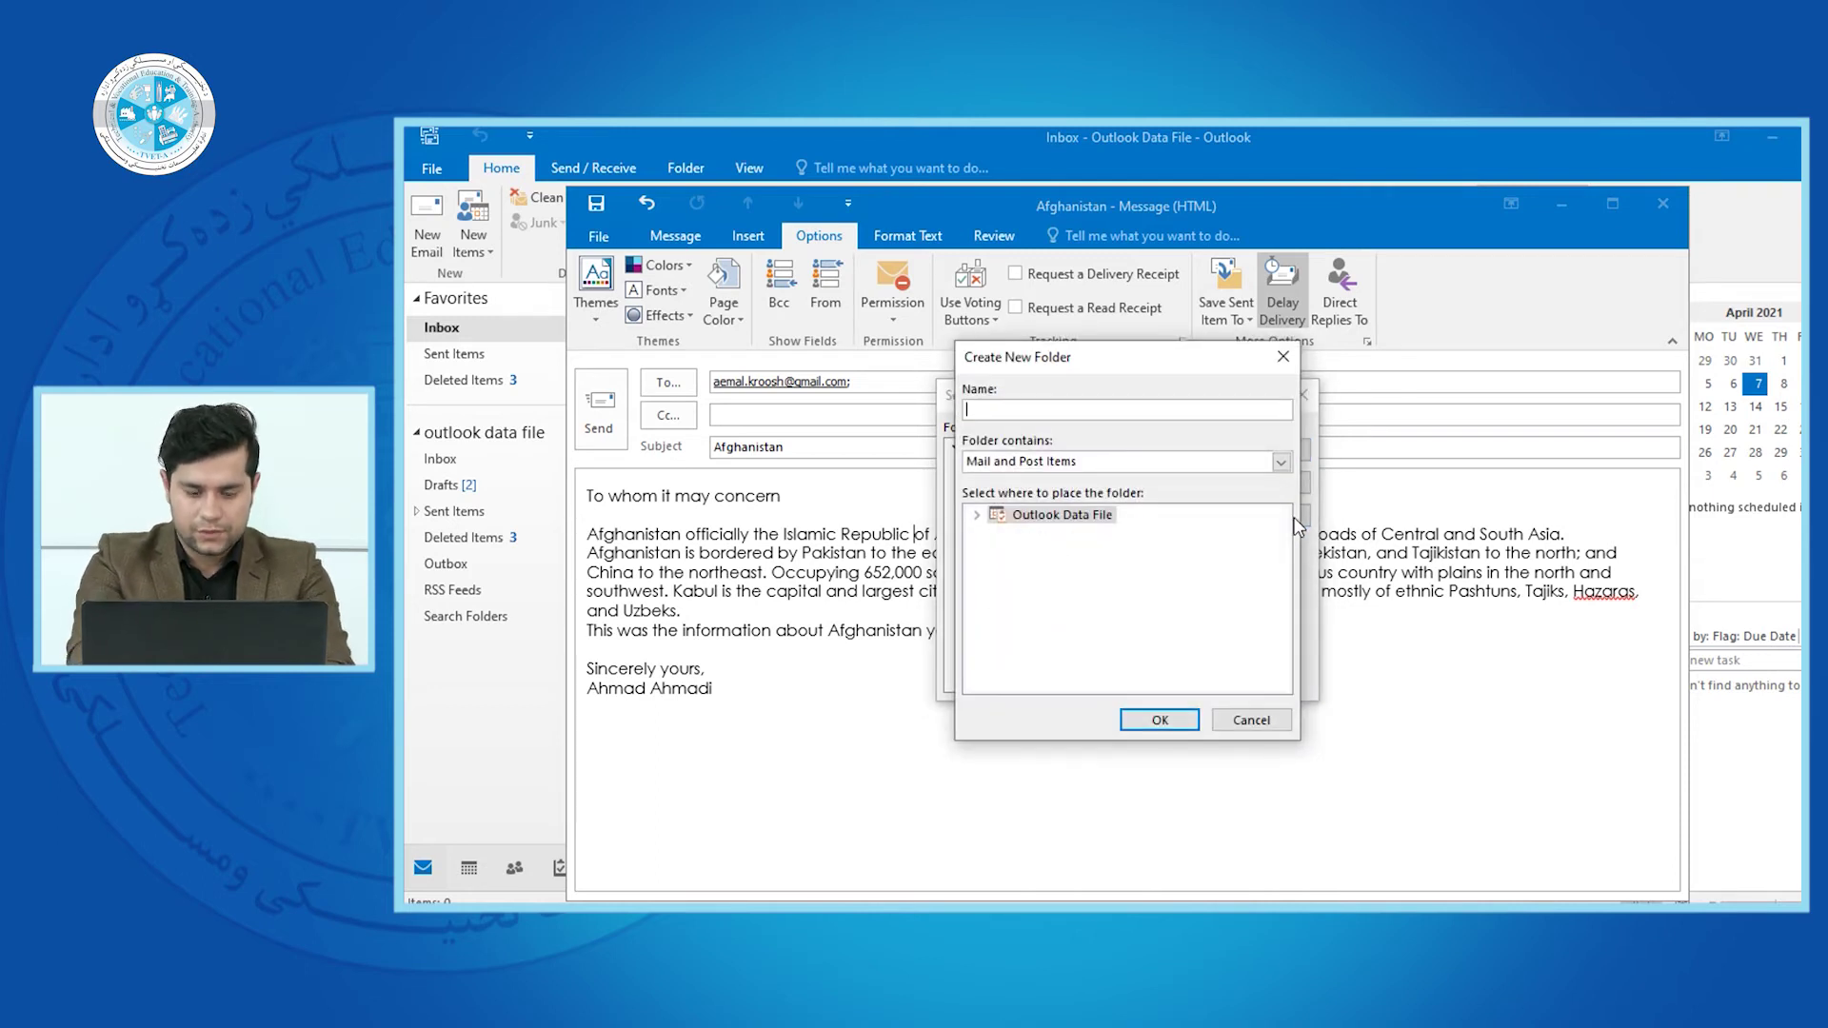
type("mails")
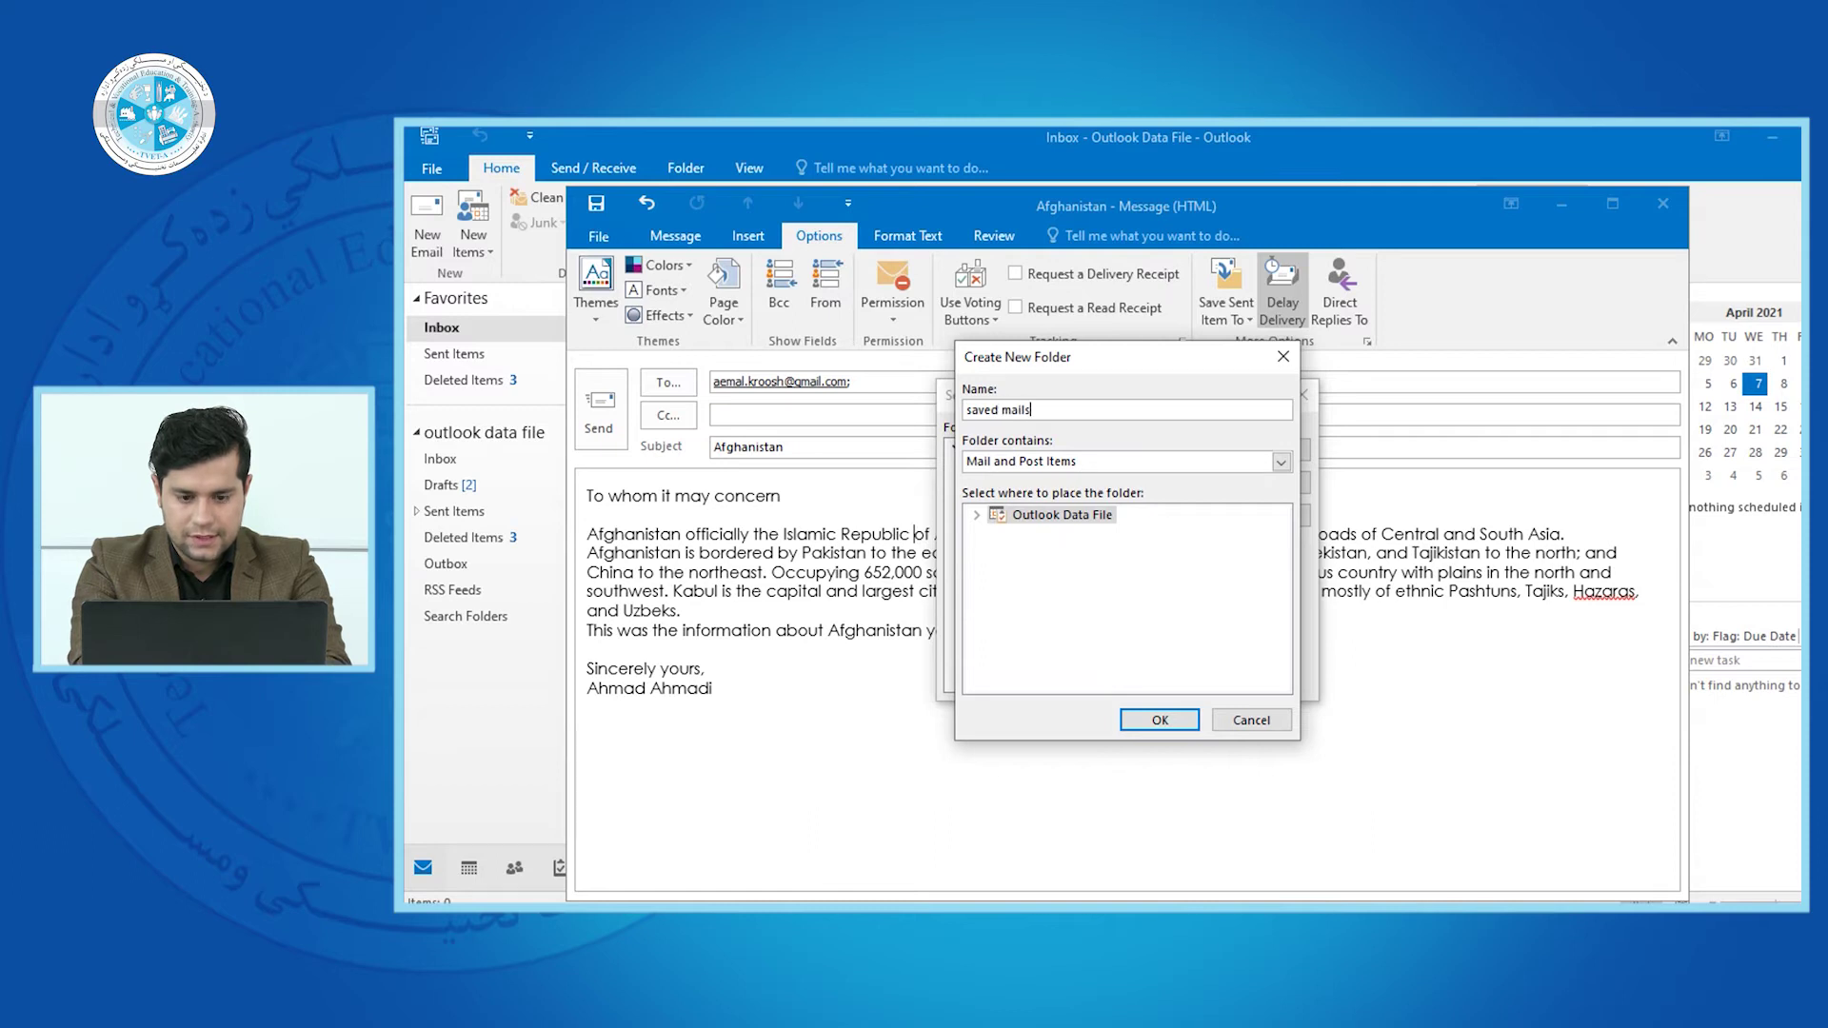
key("Return")
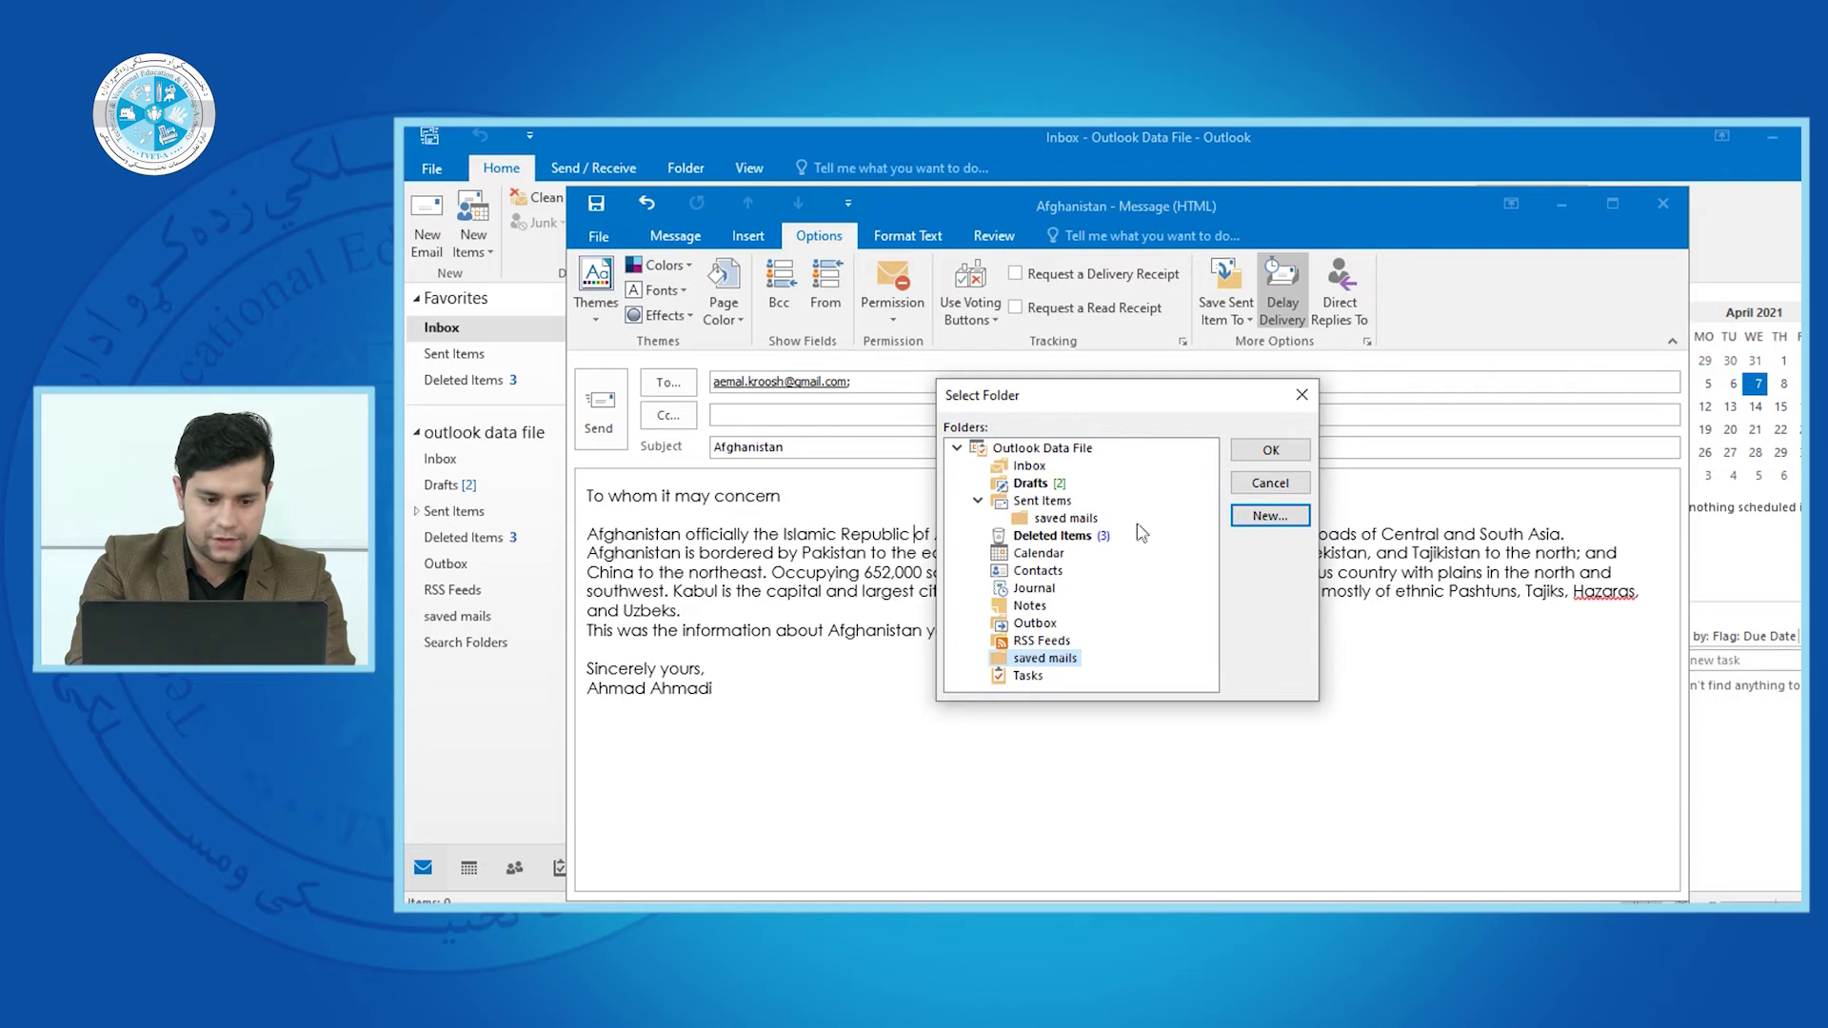
left_click(1271, 449)
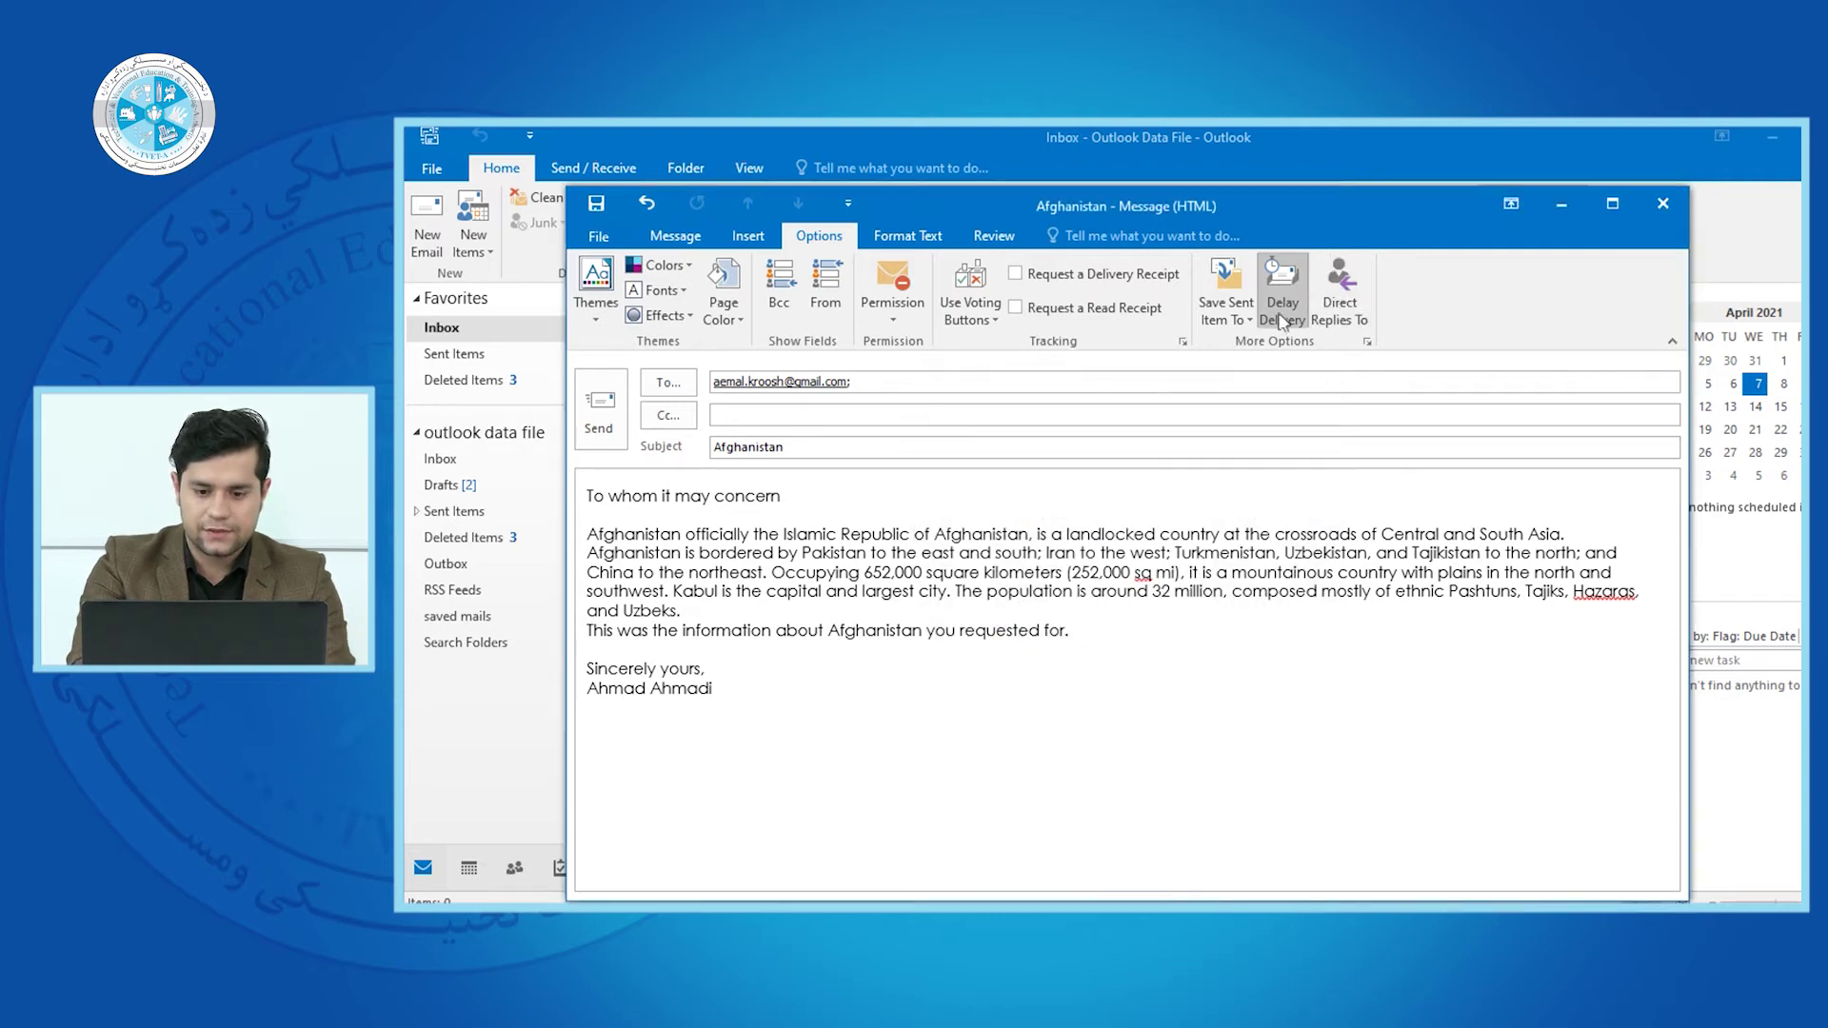
Check the new saved mails folder in the main mail window, and close the Afghanistan message
left_click(598, 236)
left_click(601, 330)
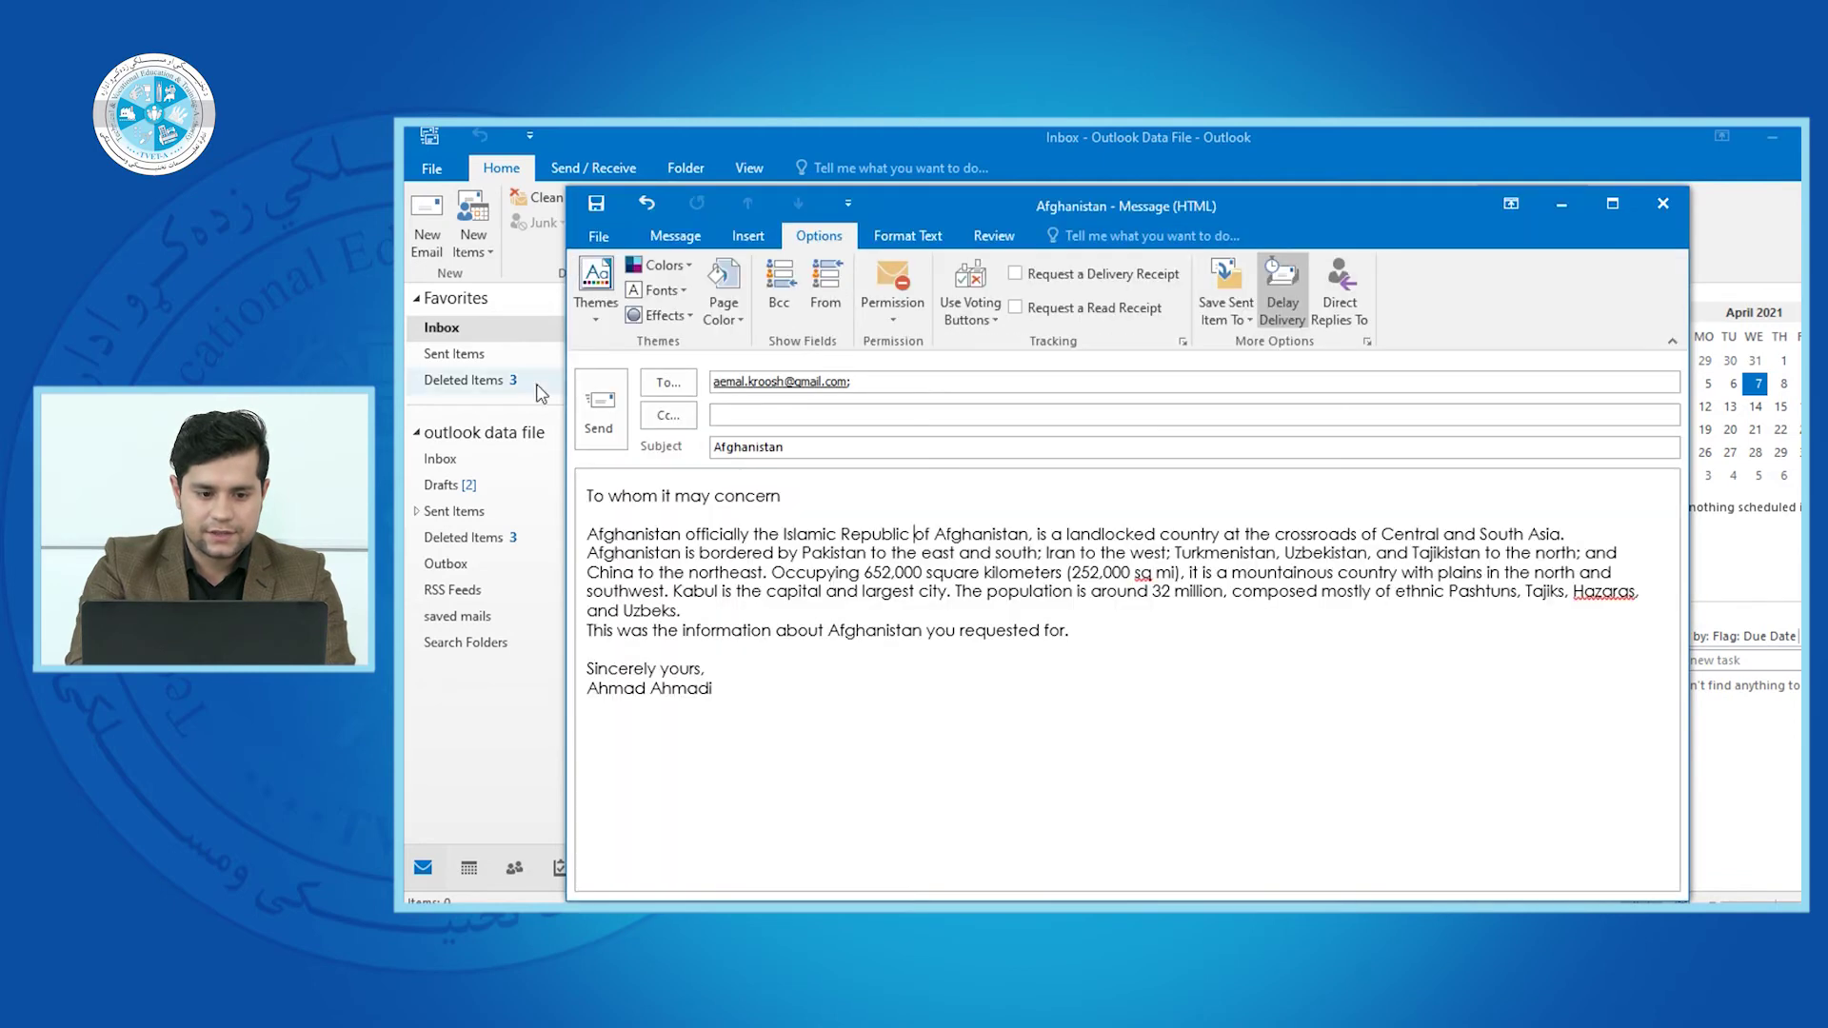
left_click(473, 617)
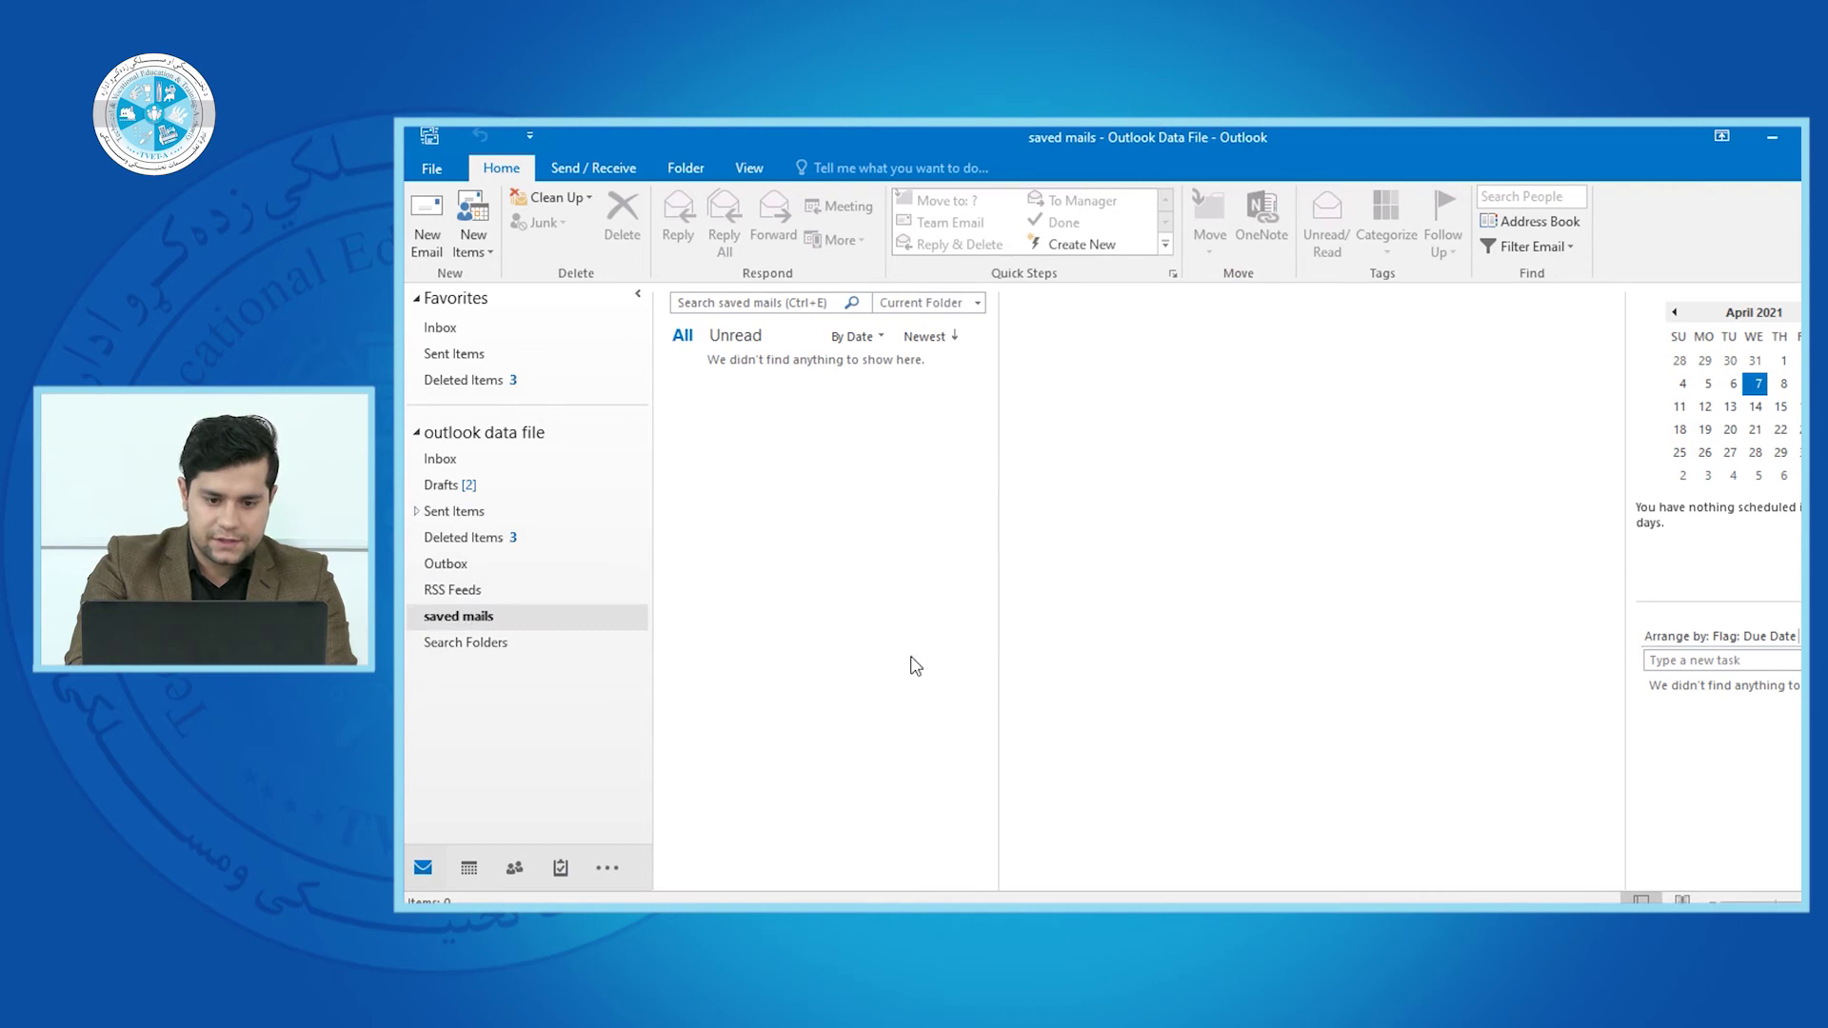
left_click(1342, 819)
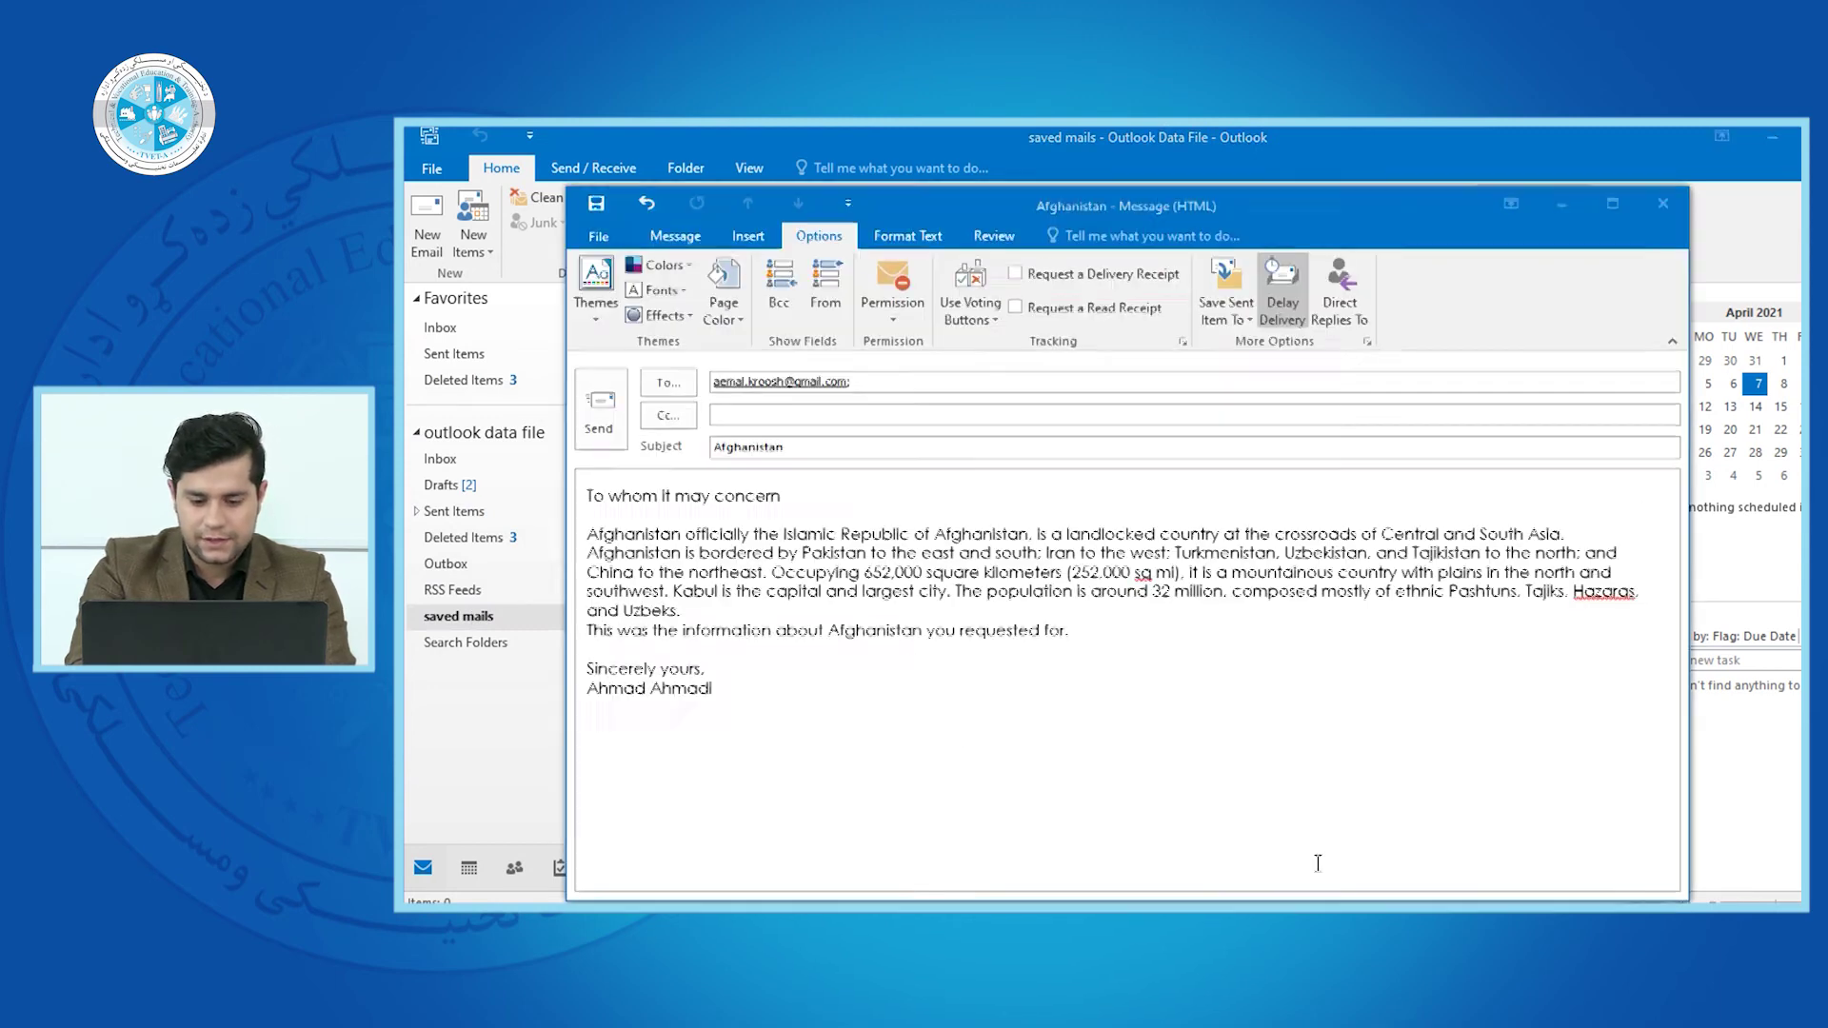
left_click(1665, 199)
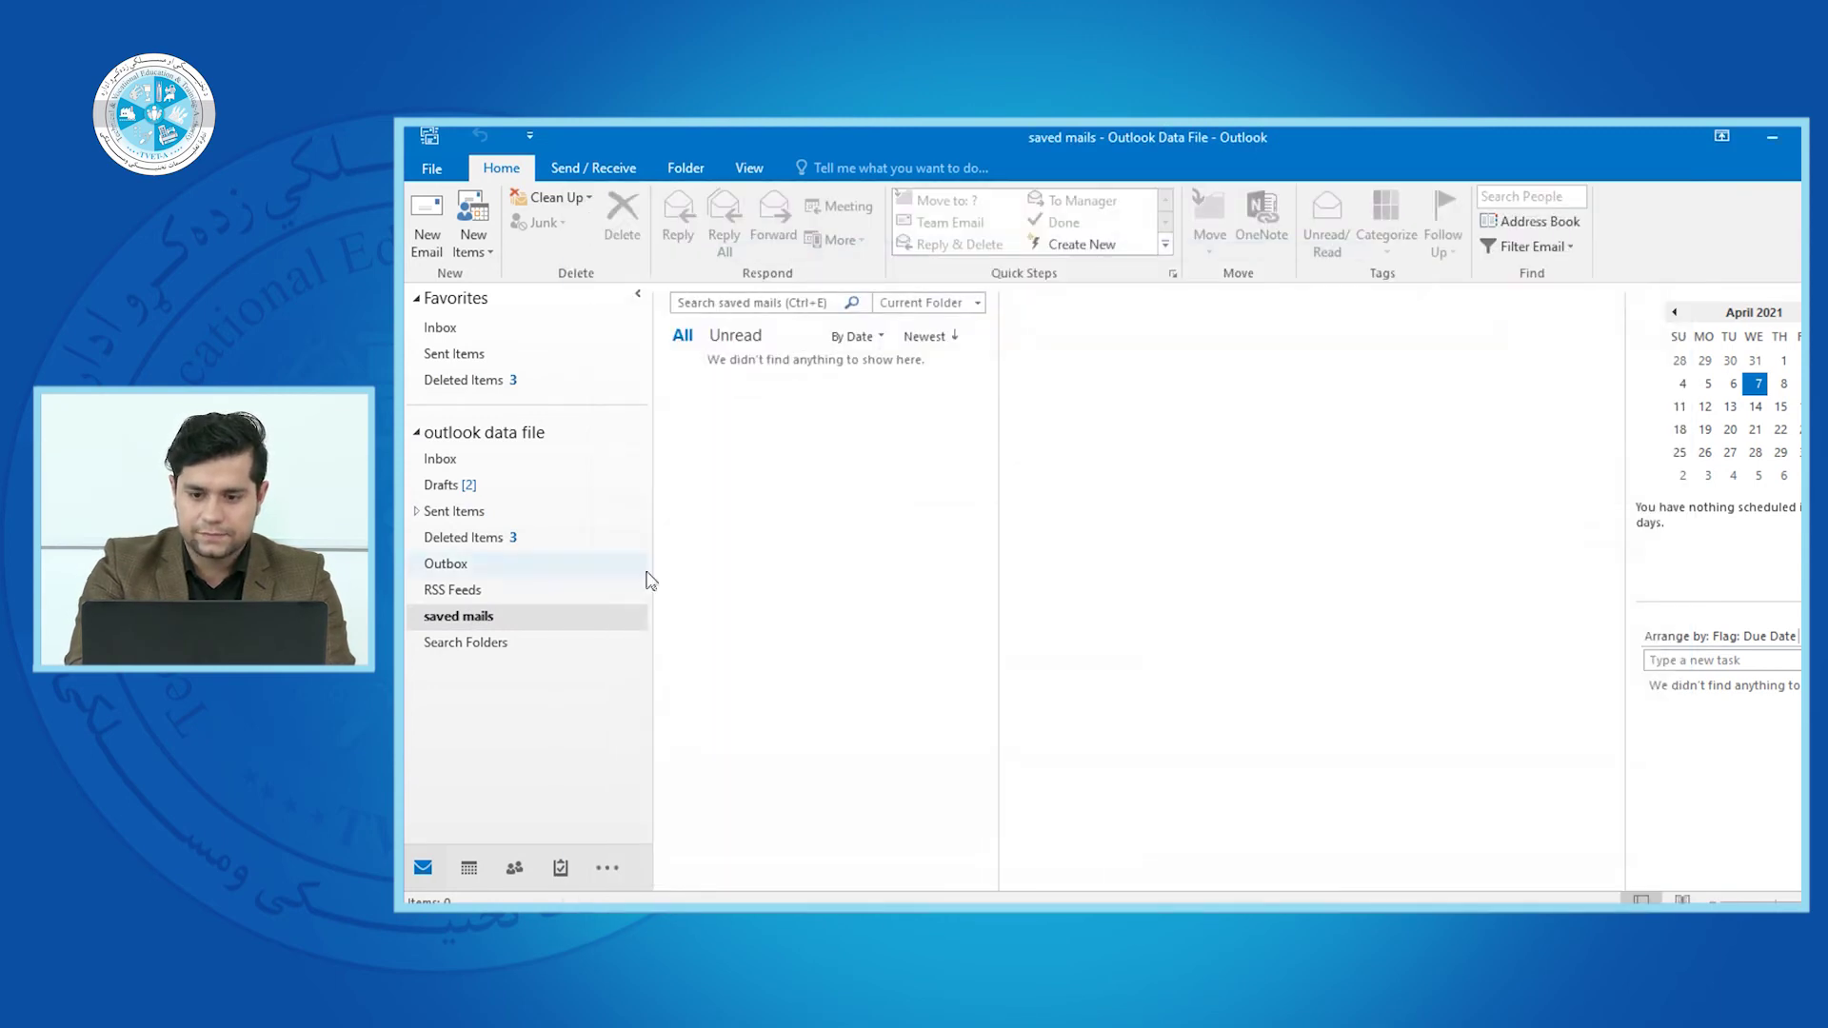
Check the saved mails folder again and reopen the Afghanistan message from Drafts
left_click(485, 621)
left_click(466, 590)
left_click(473, 614)
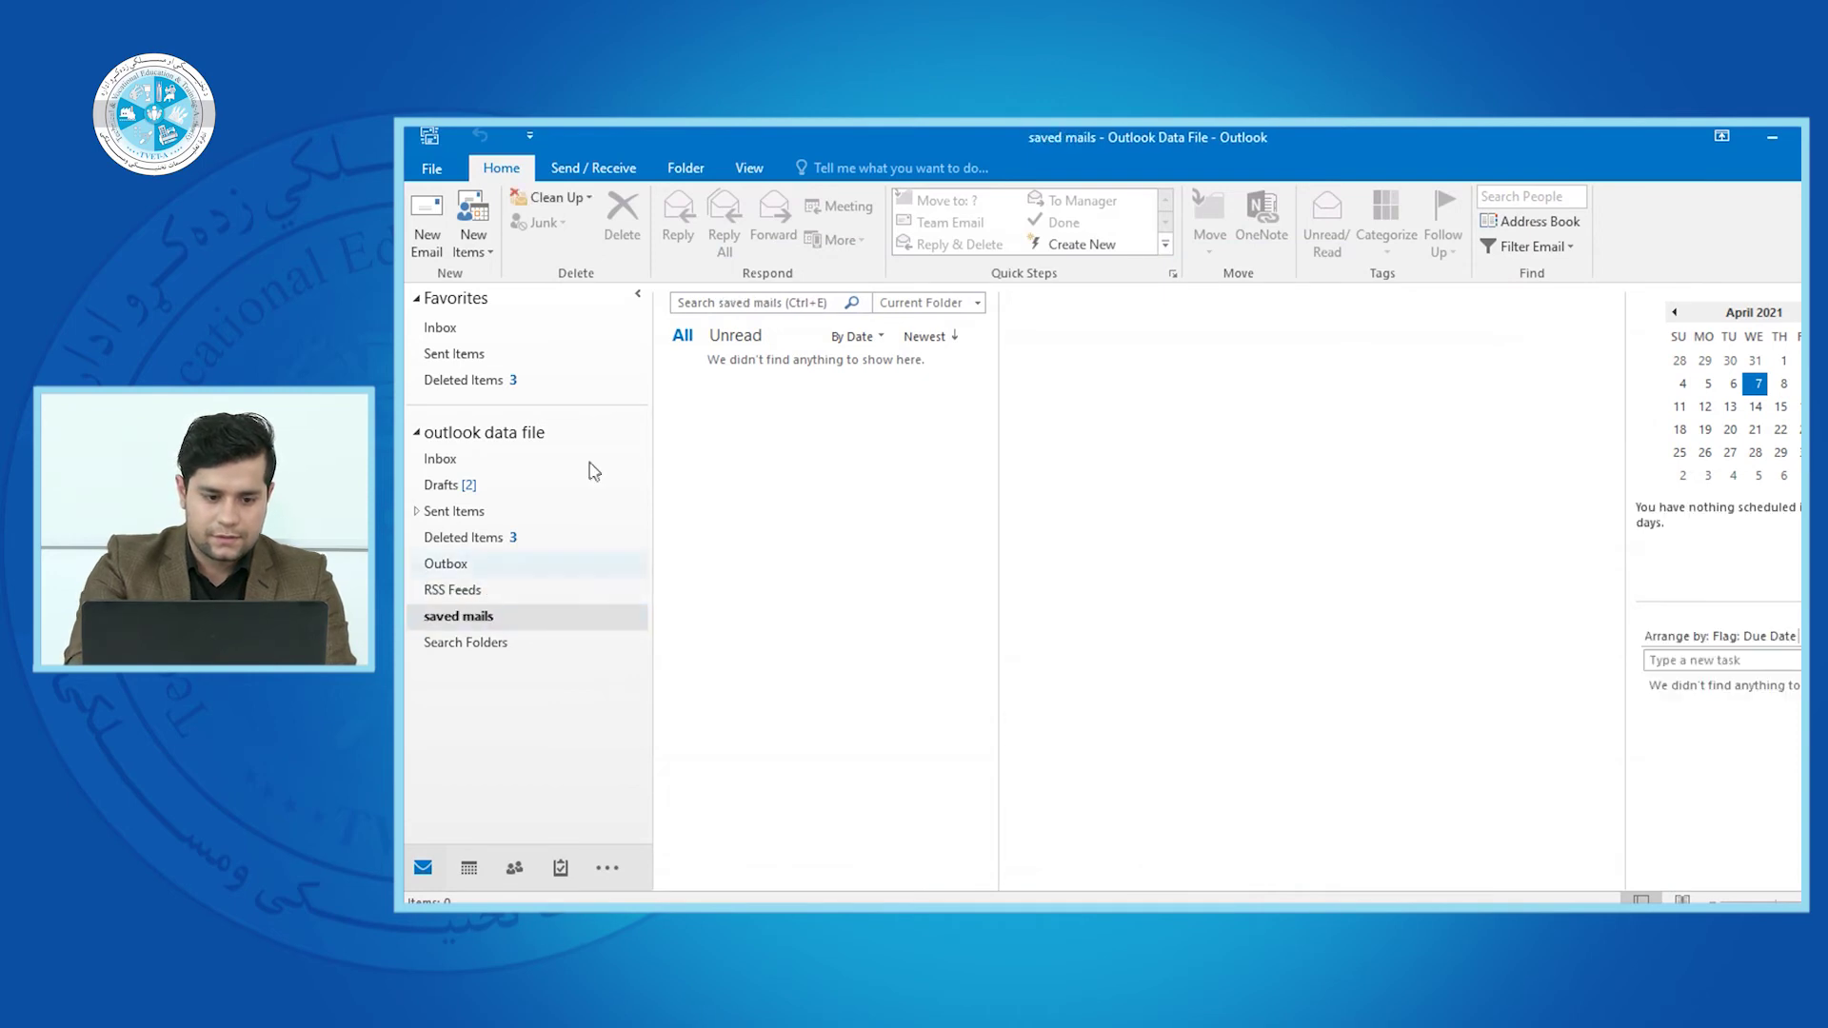
left_click(466, 484)
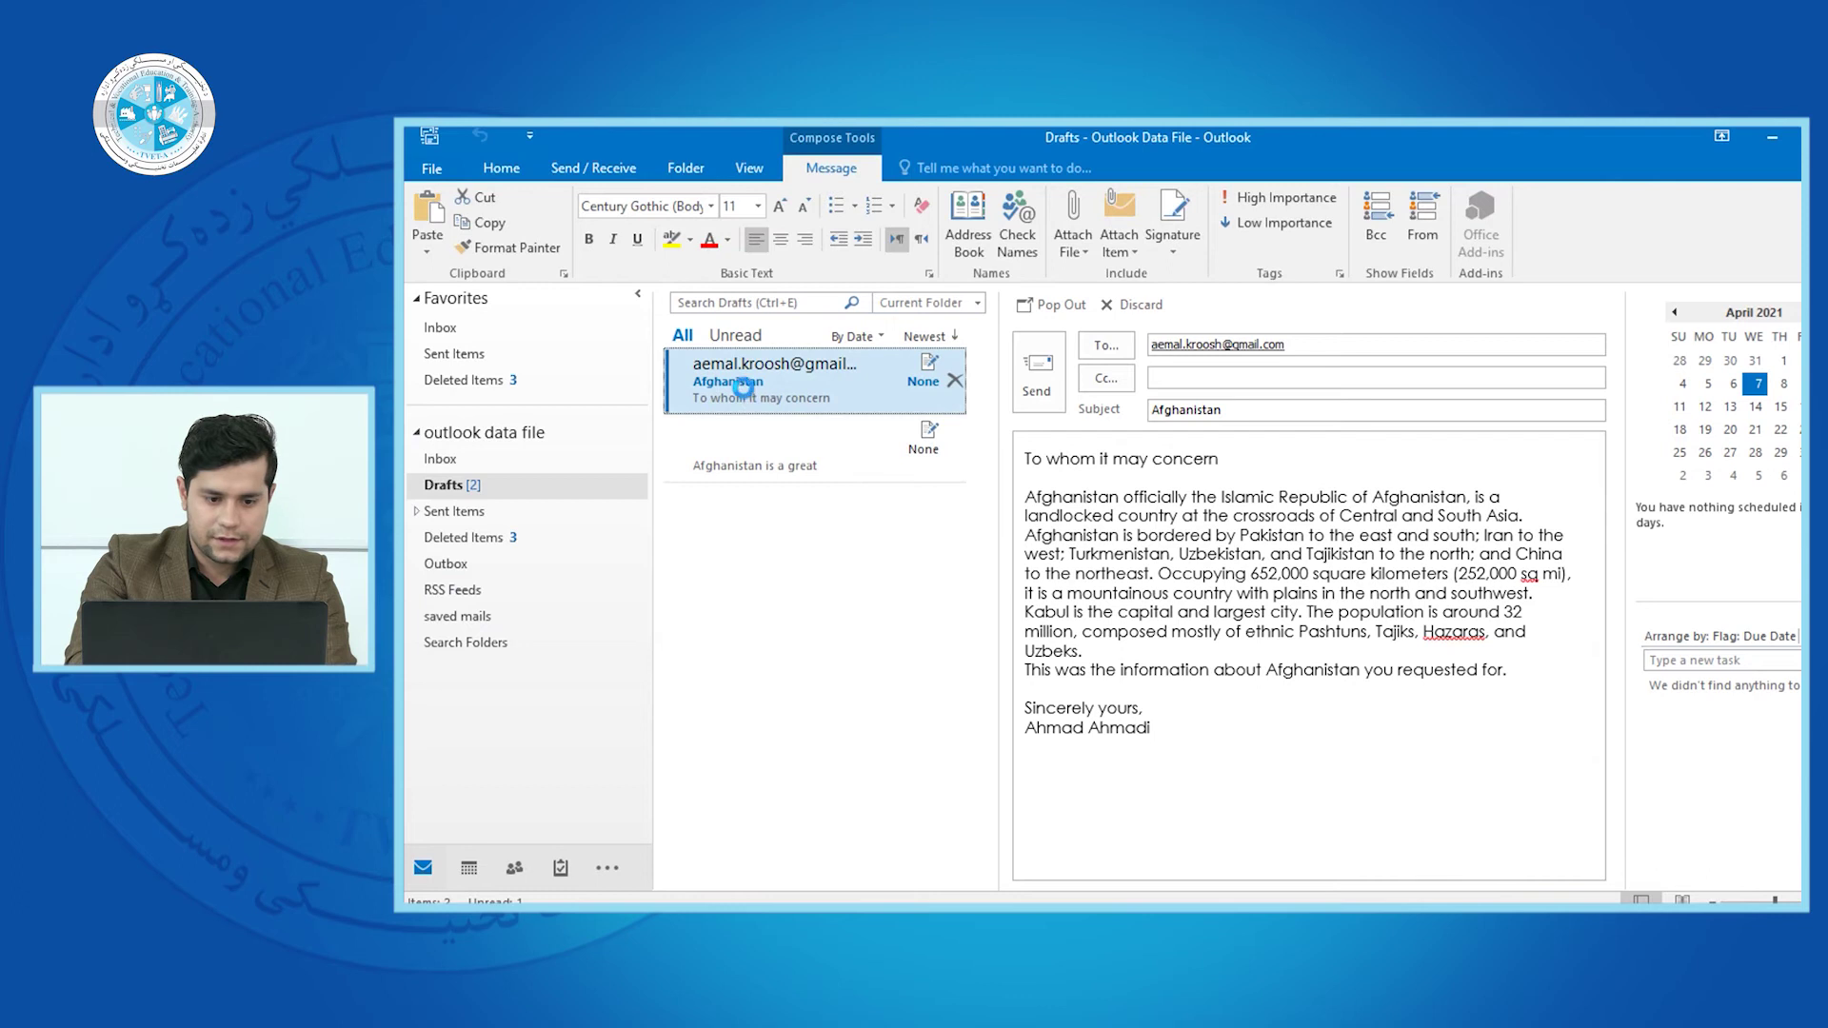
double_click(742, 391)
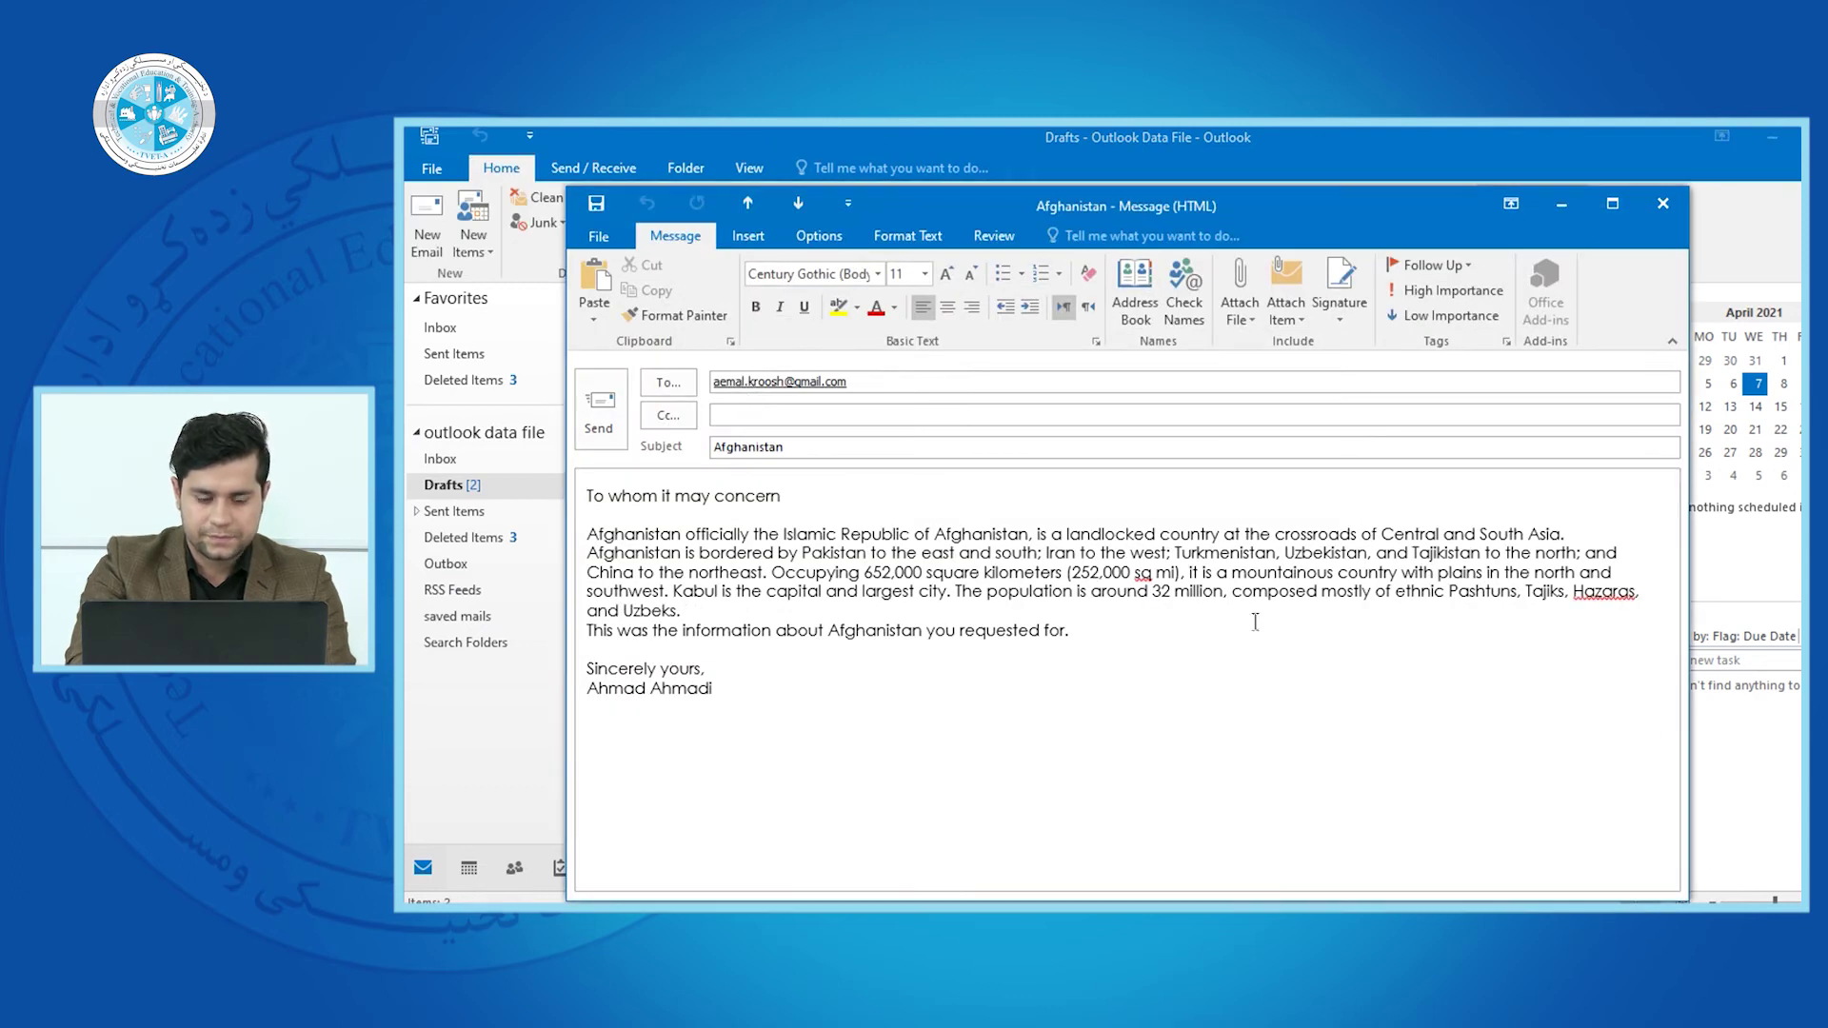
Review the Afghanistan message's choices for saving its sent copy, check the saved mails folder and return to the message
left_click(809, 238)
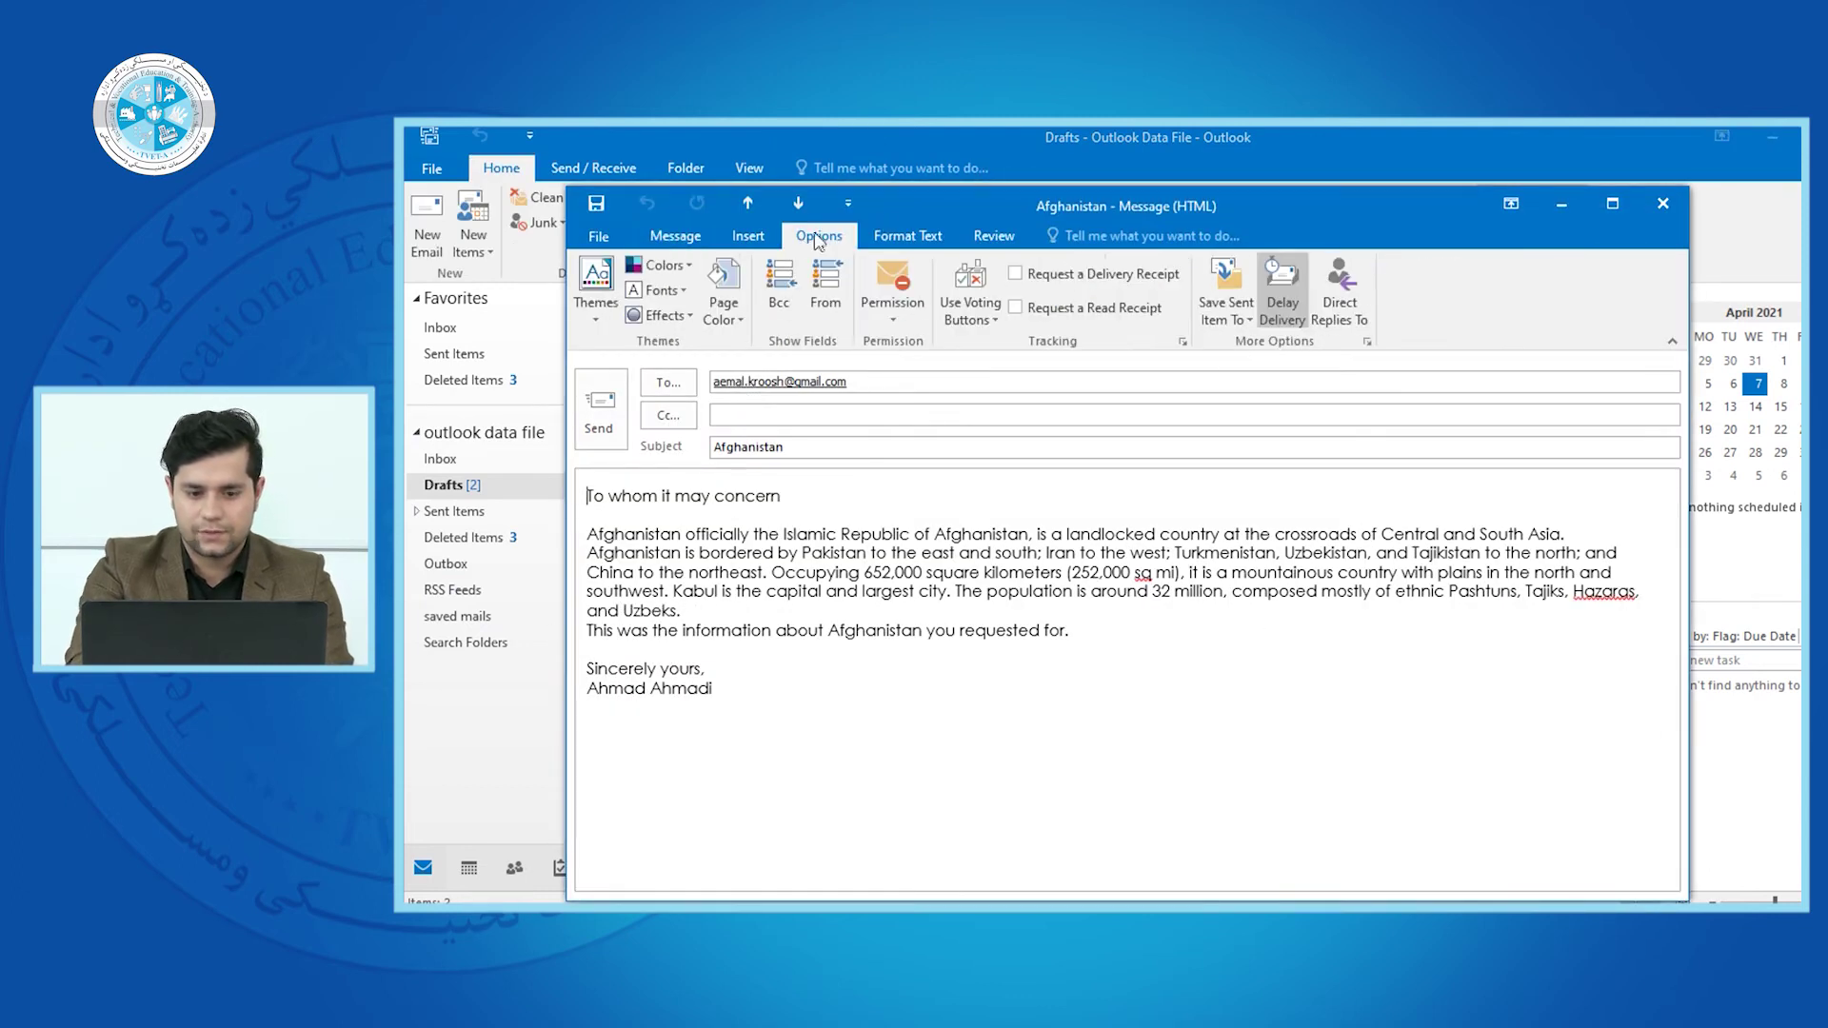
left_click(1238, 313)
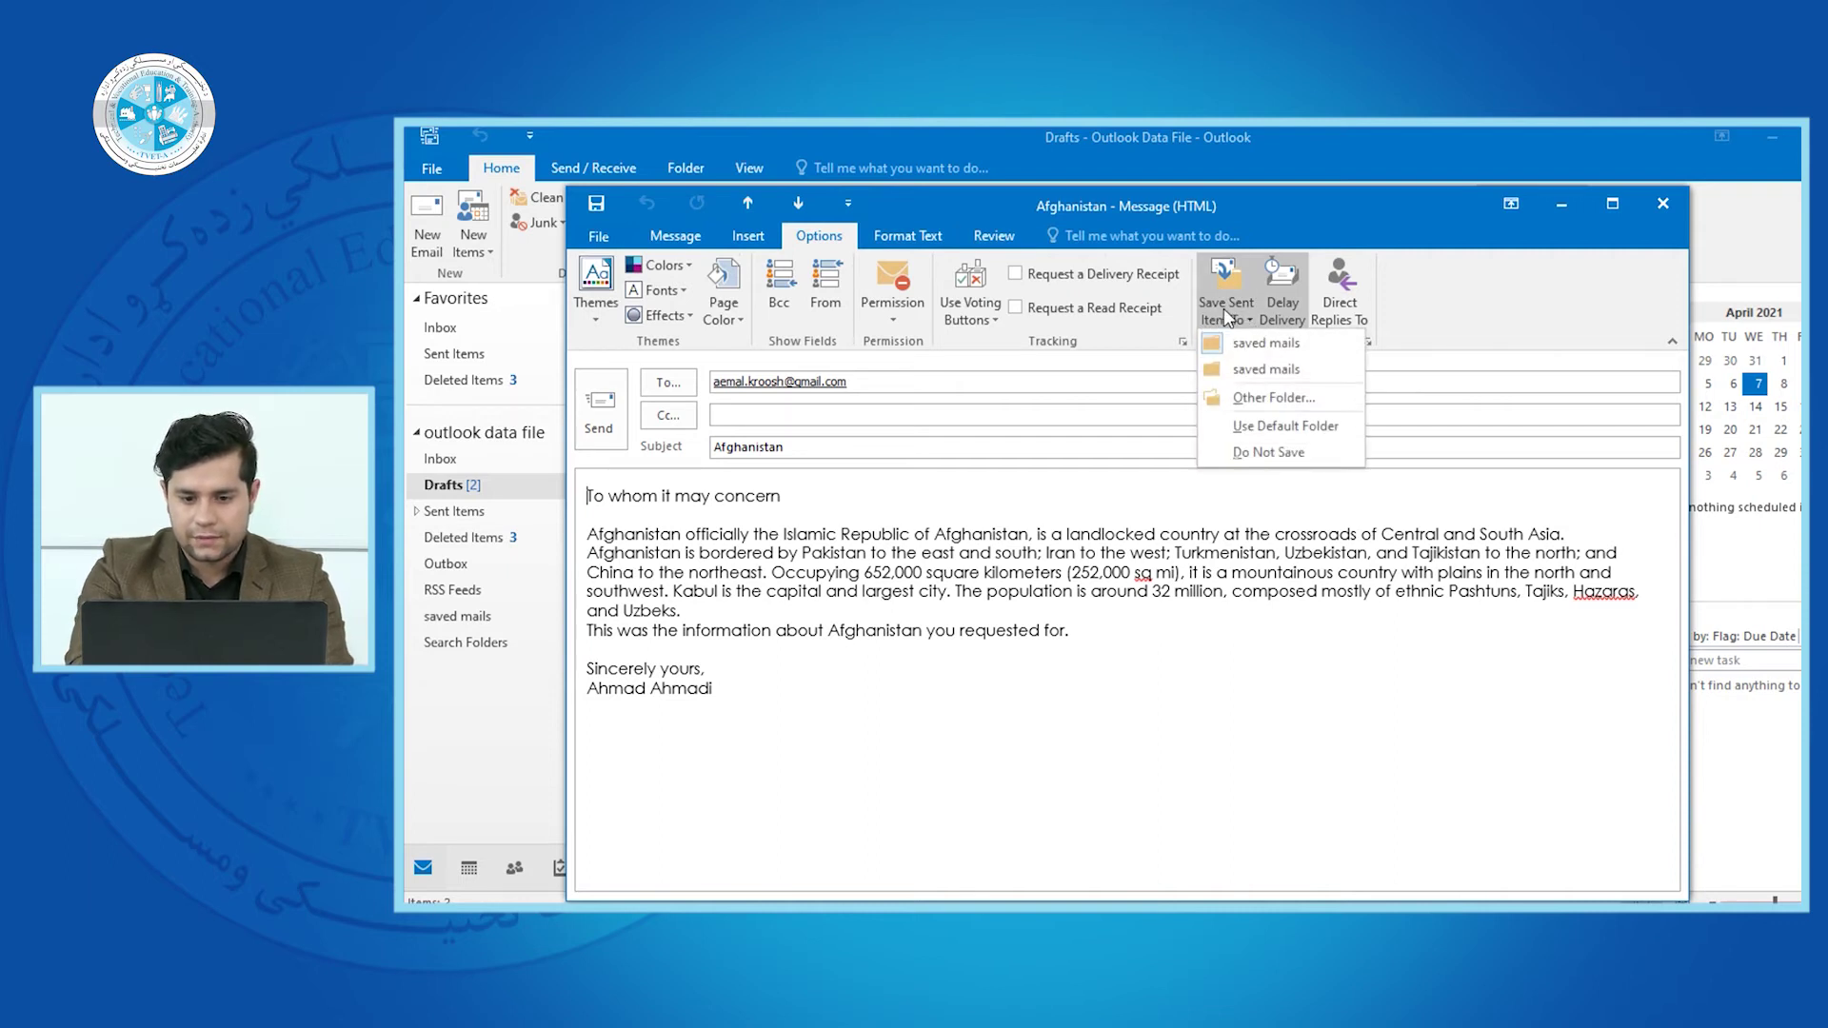
left_click(745, 700)
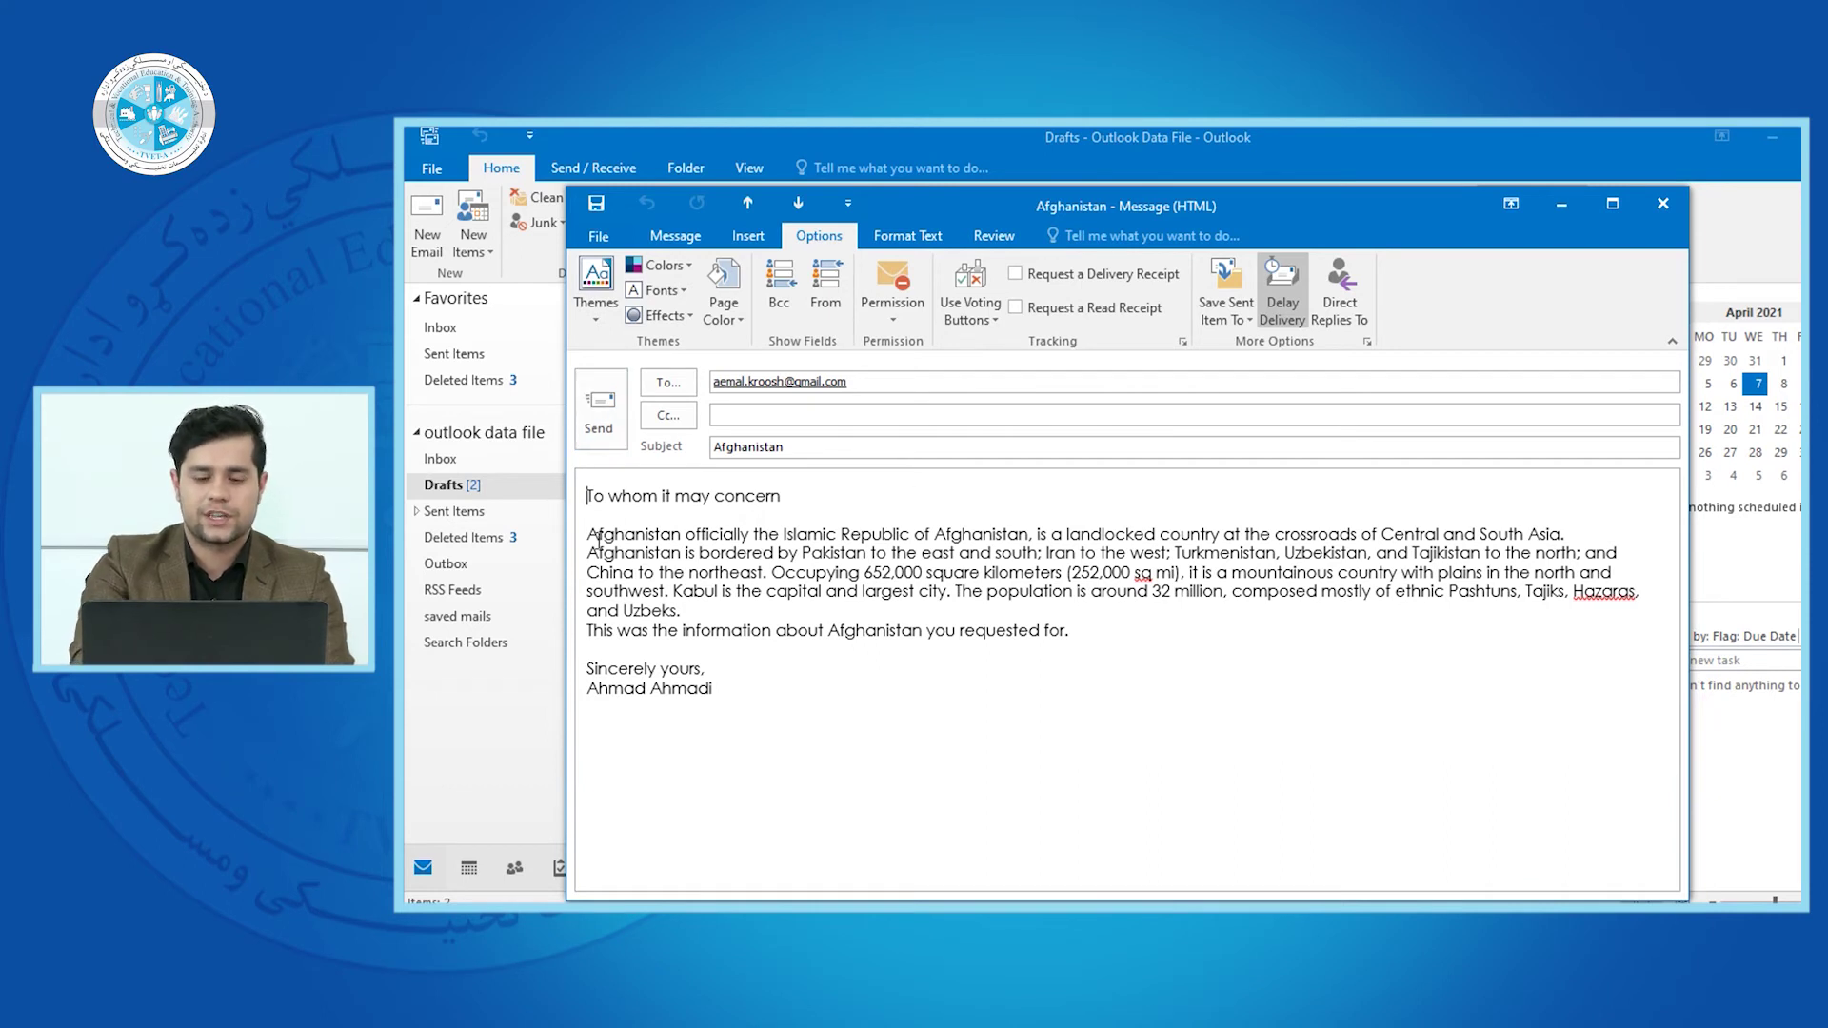
left_click(458, 619)
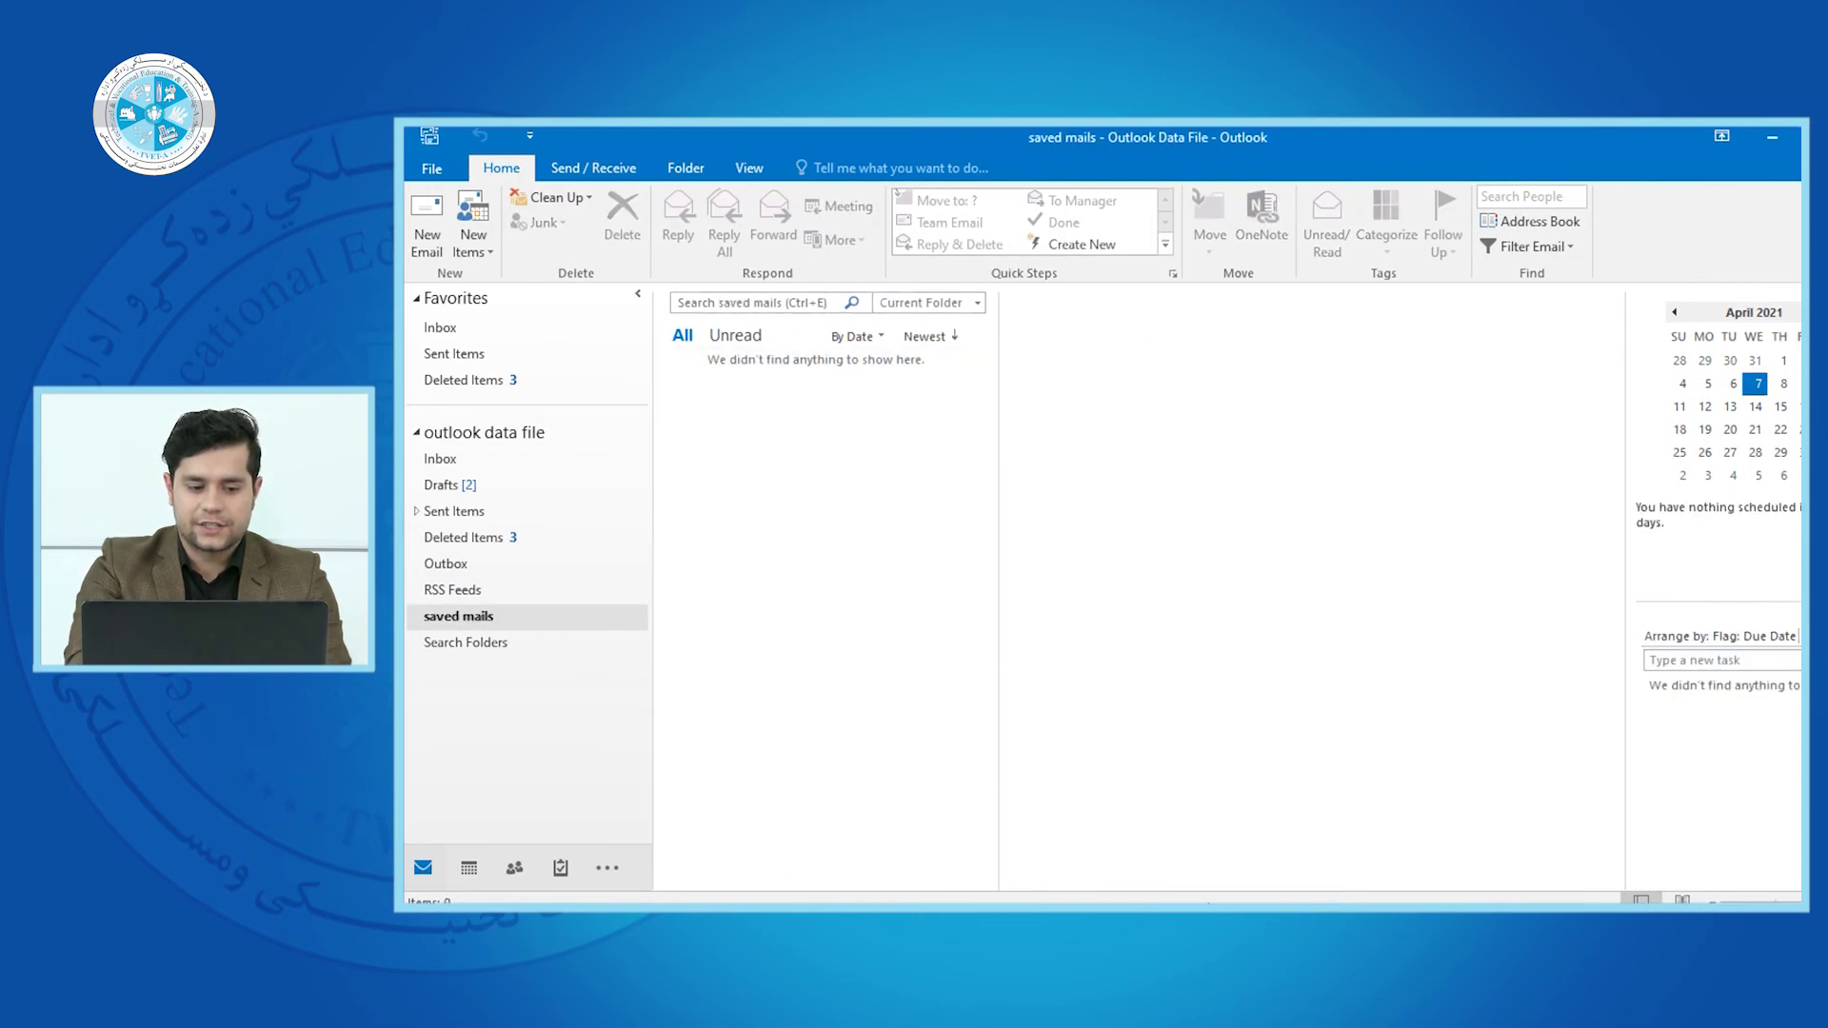
left_click(1351, 828)
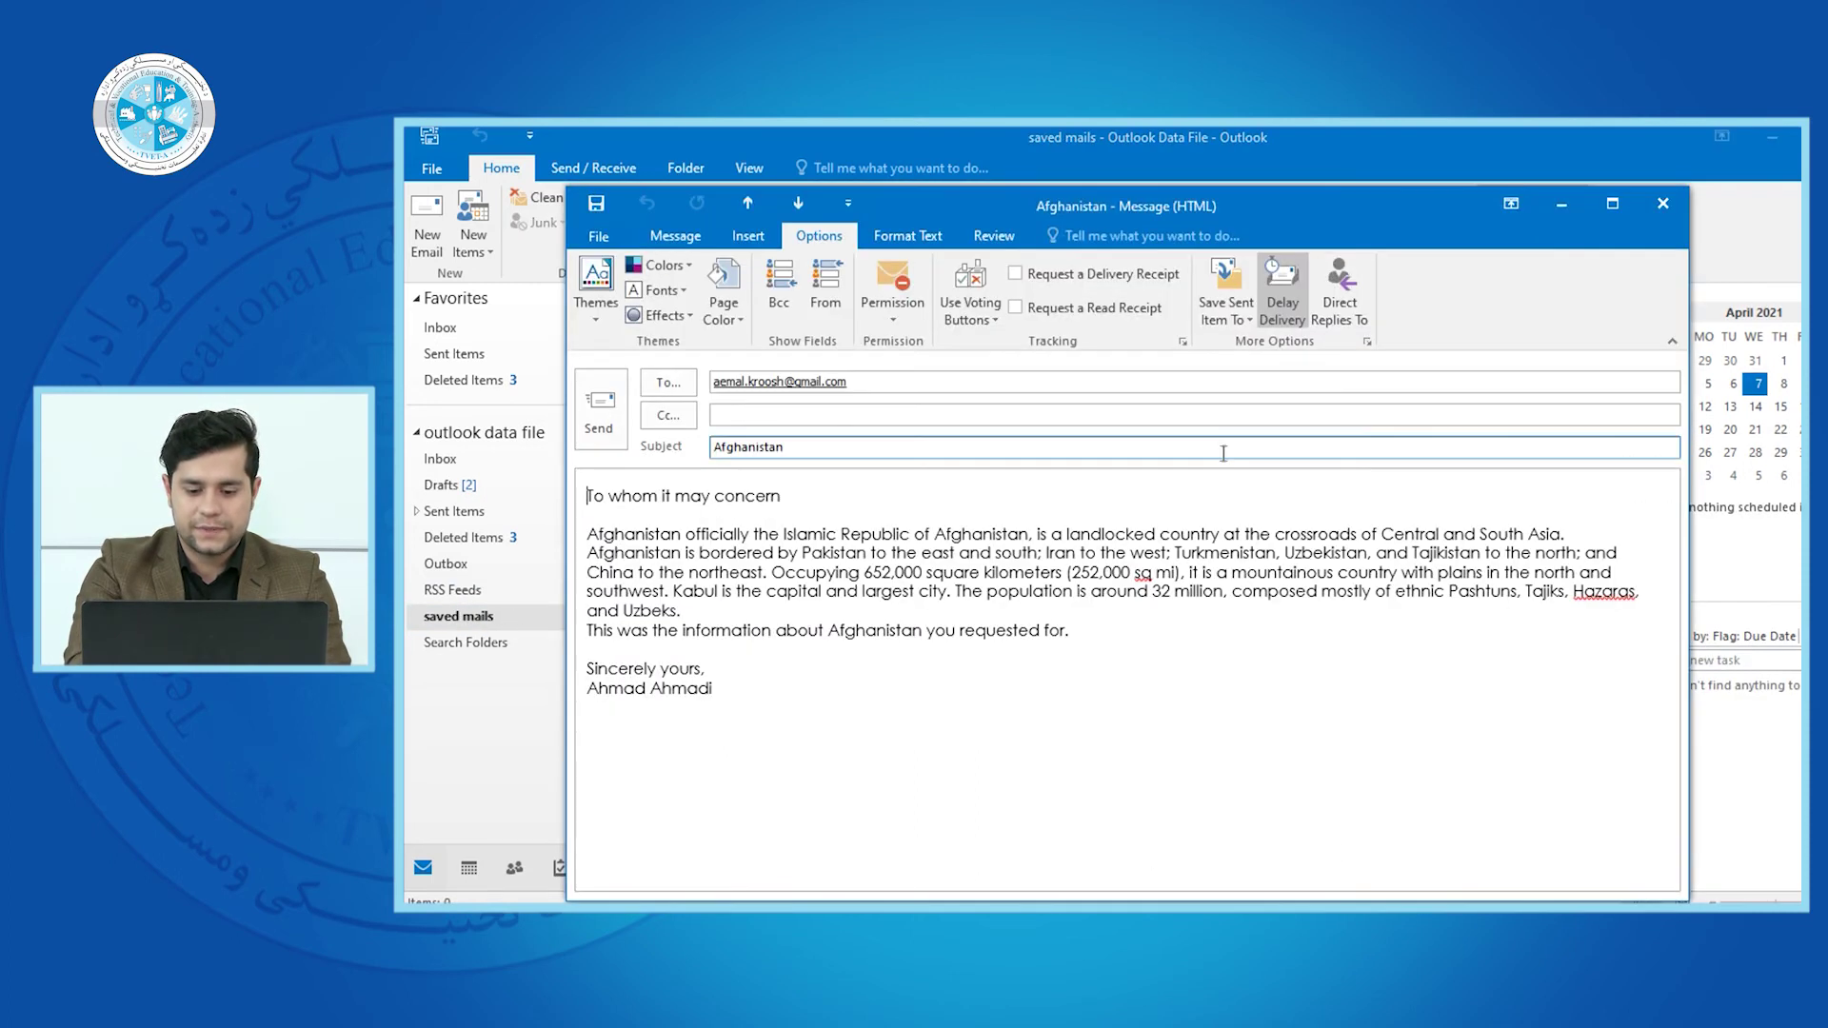
Examine the delayed delivery date and time choices of the message and close its properties
left_click(1281, 305)
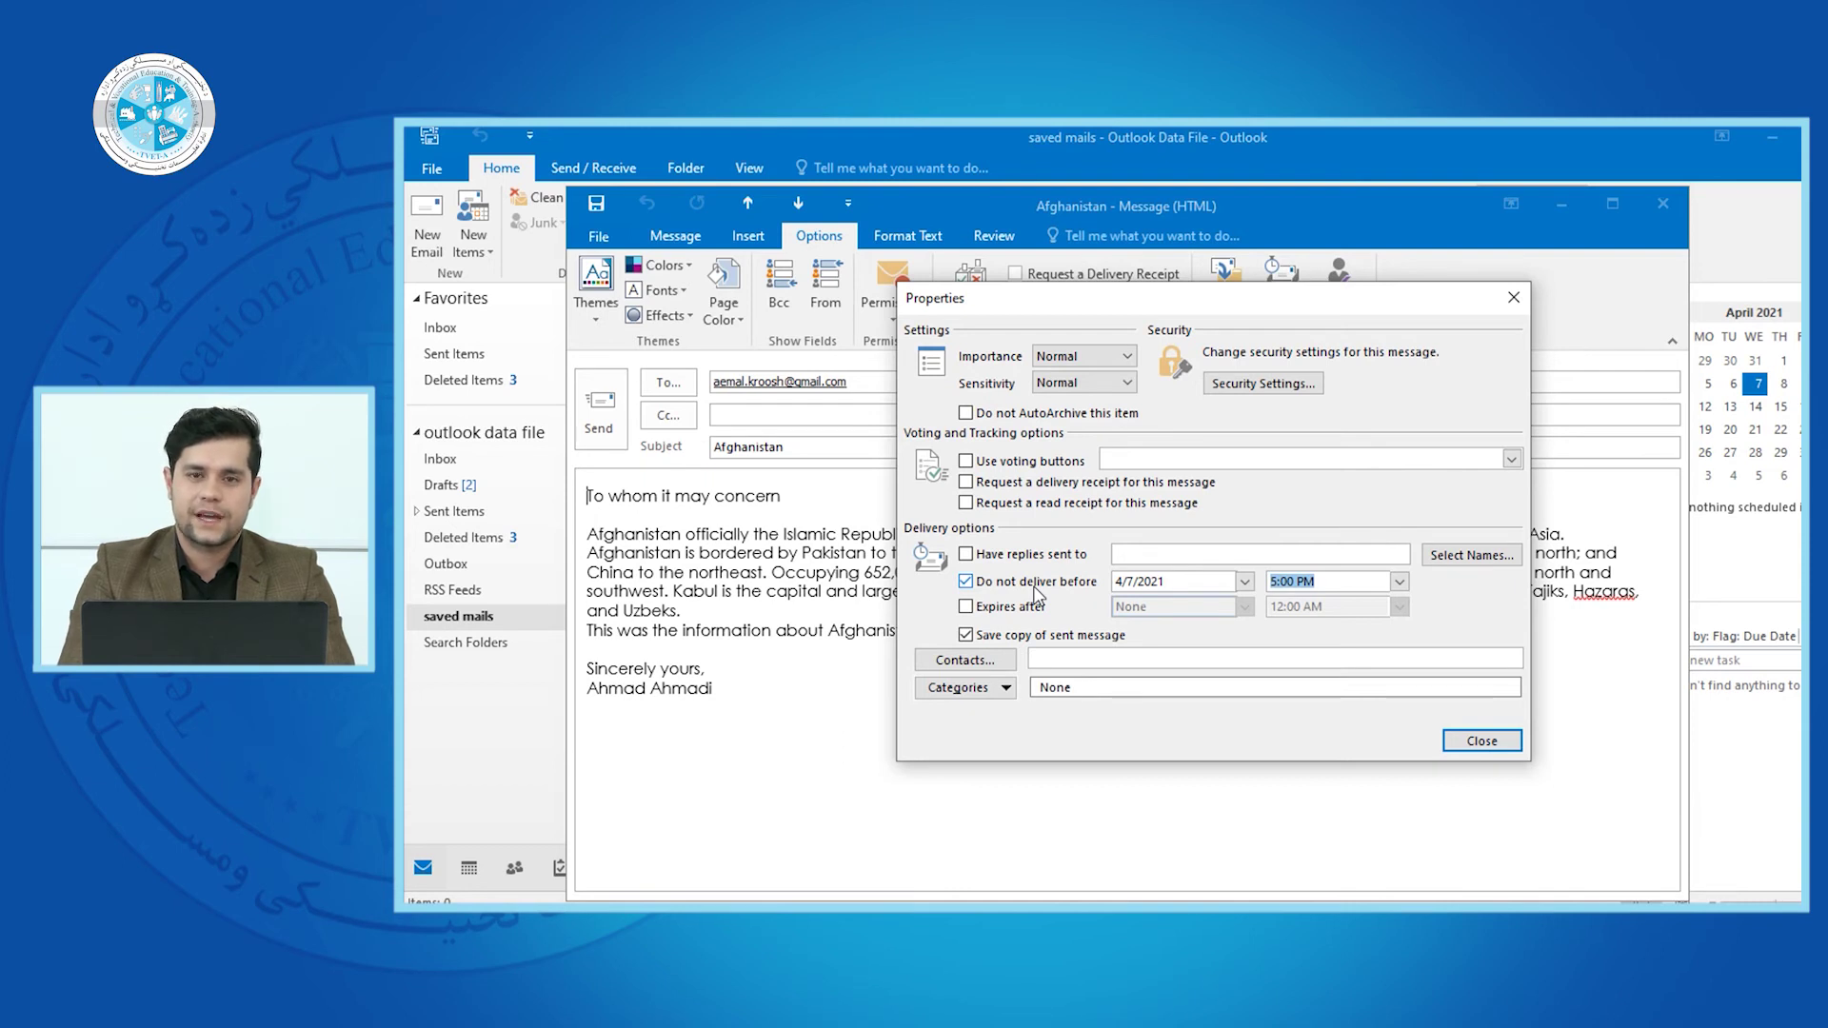
left_click(1244, 582)
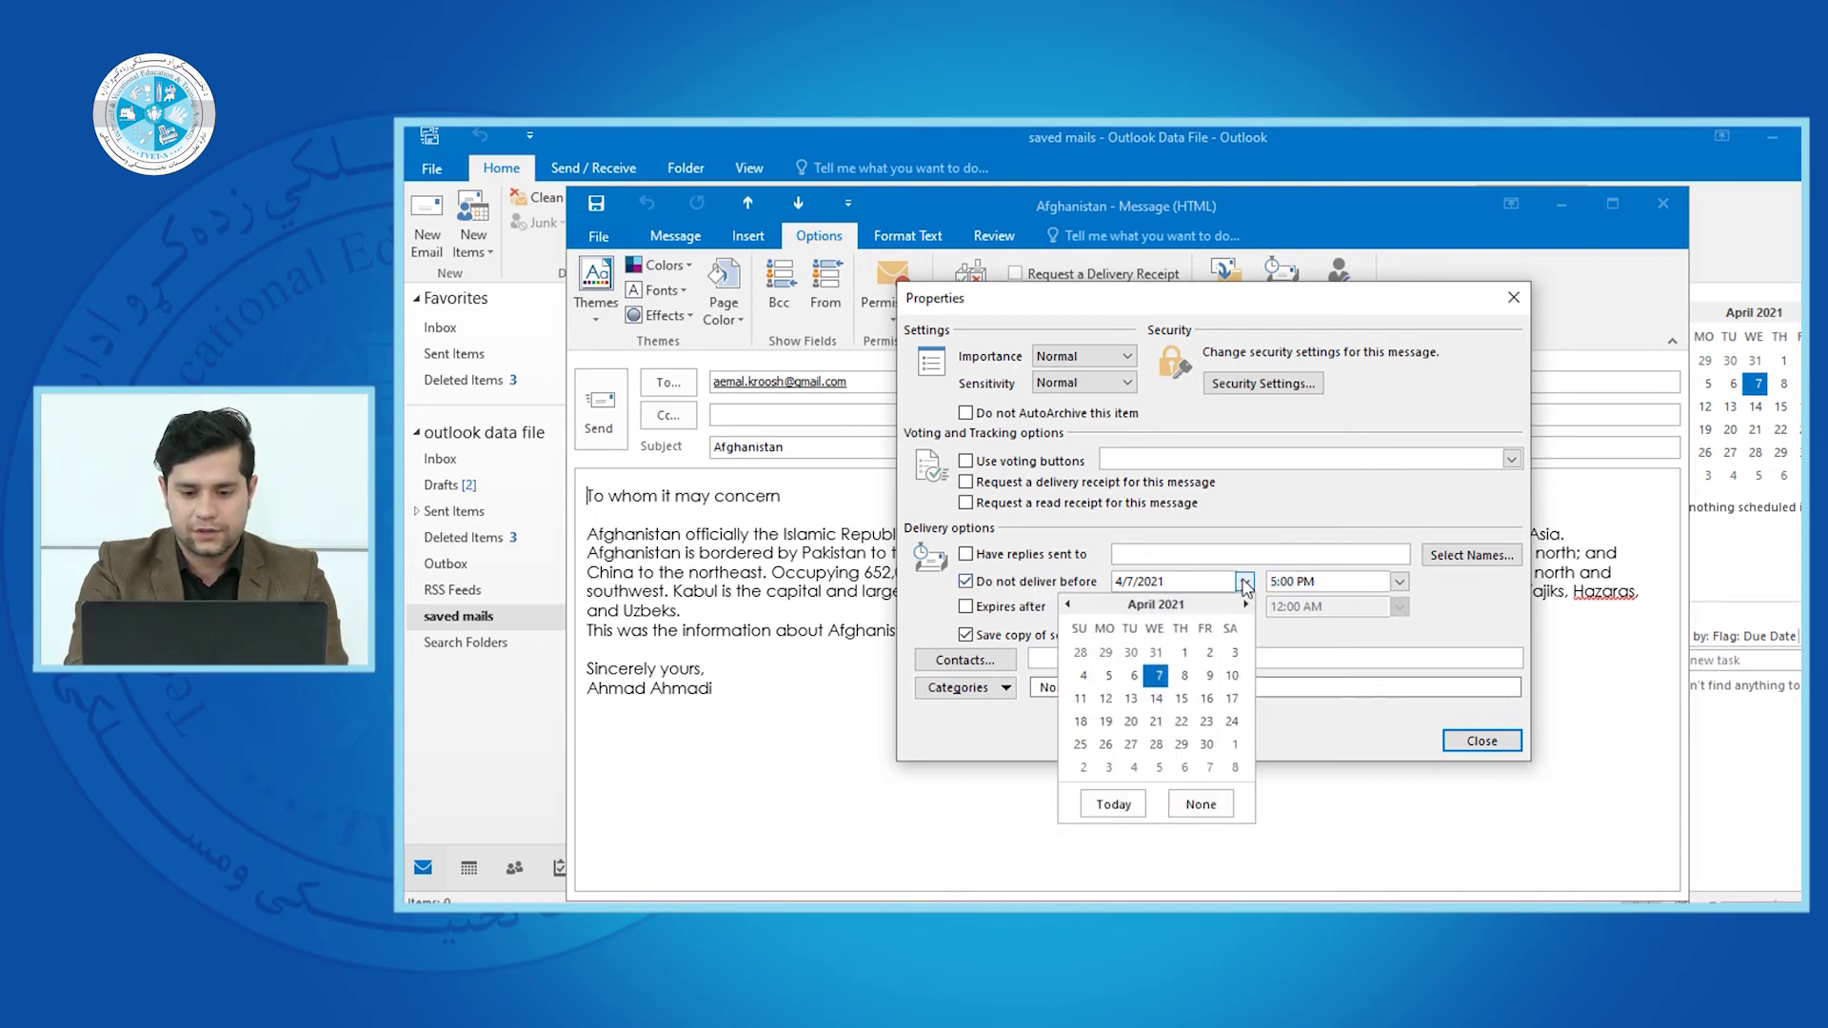
left_click(1245, 582)
left_click(1398, 582)
left_click(1399, 584)
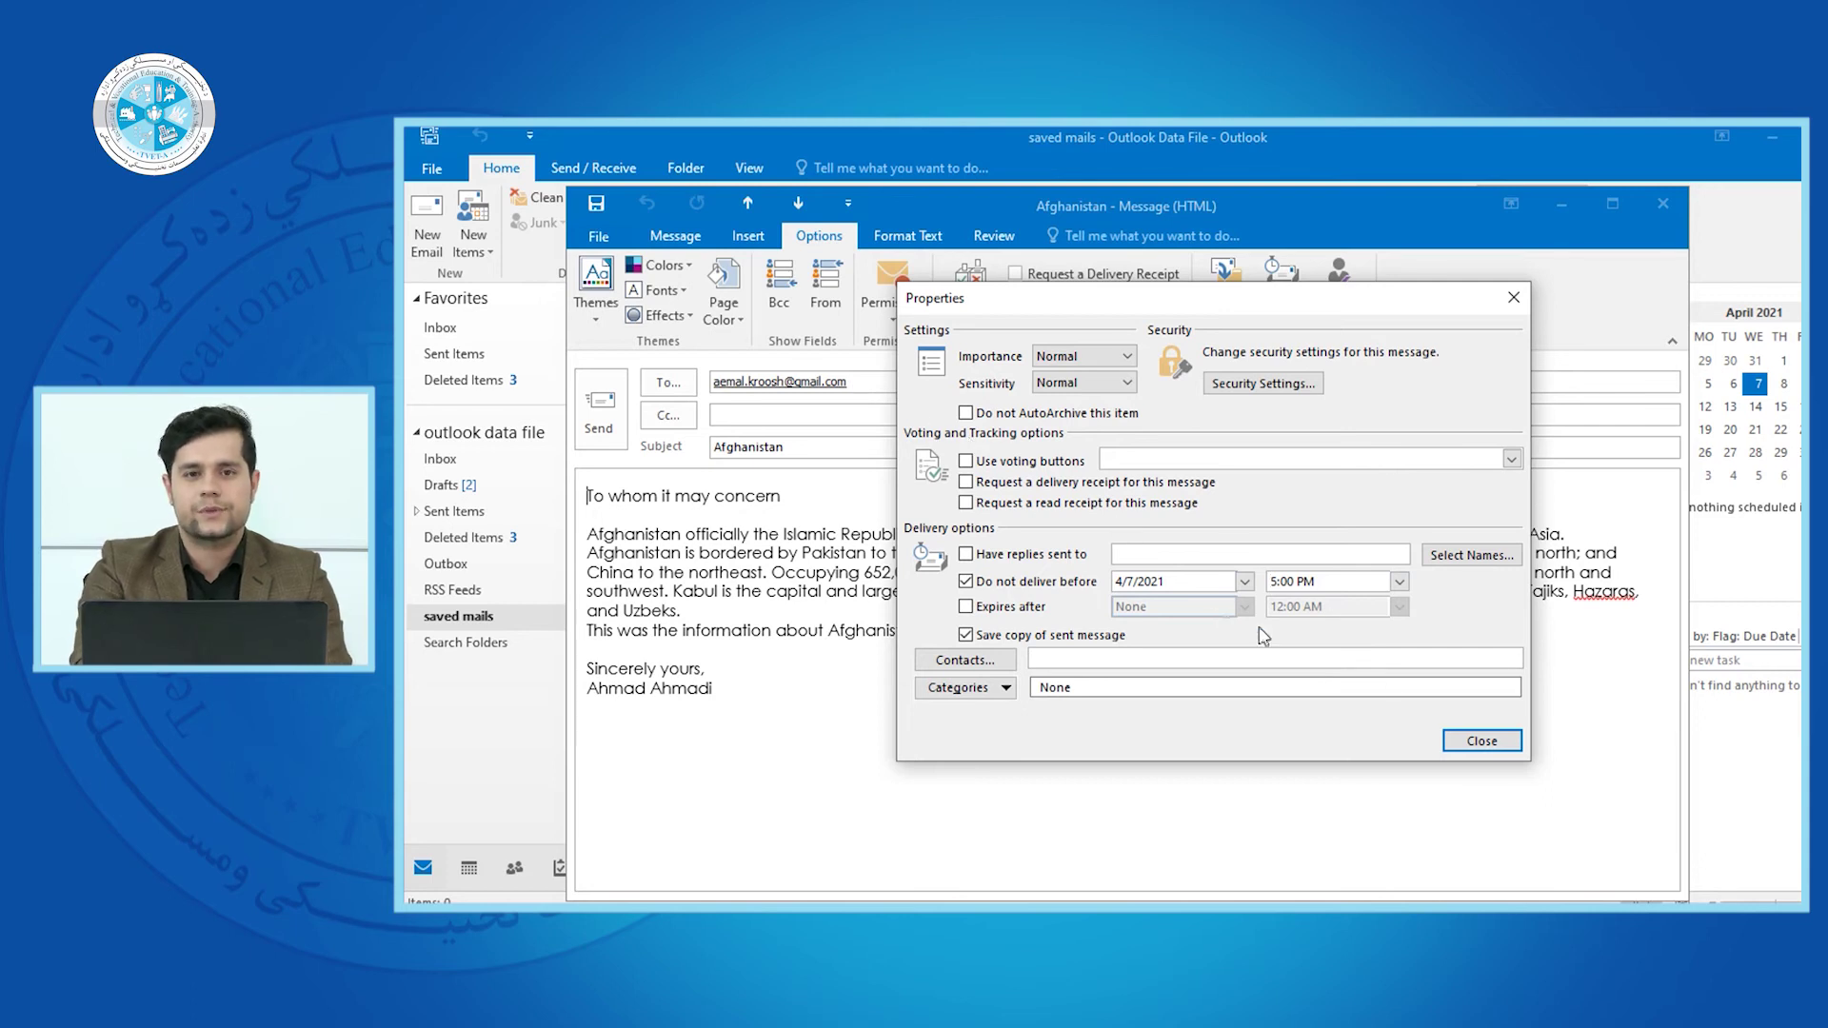
left_click(1483, 740)
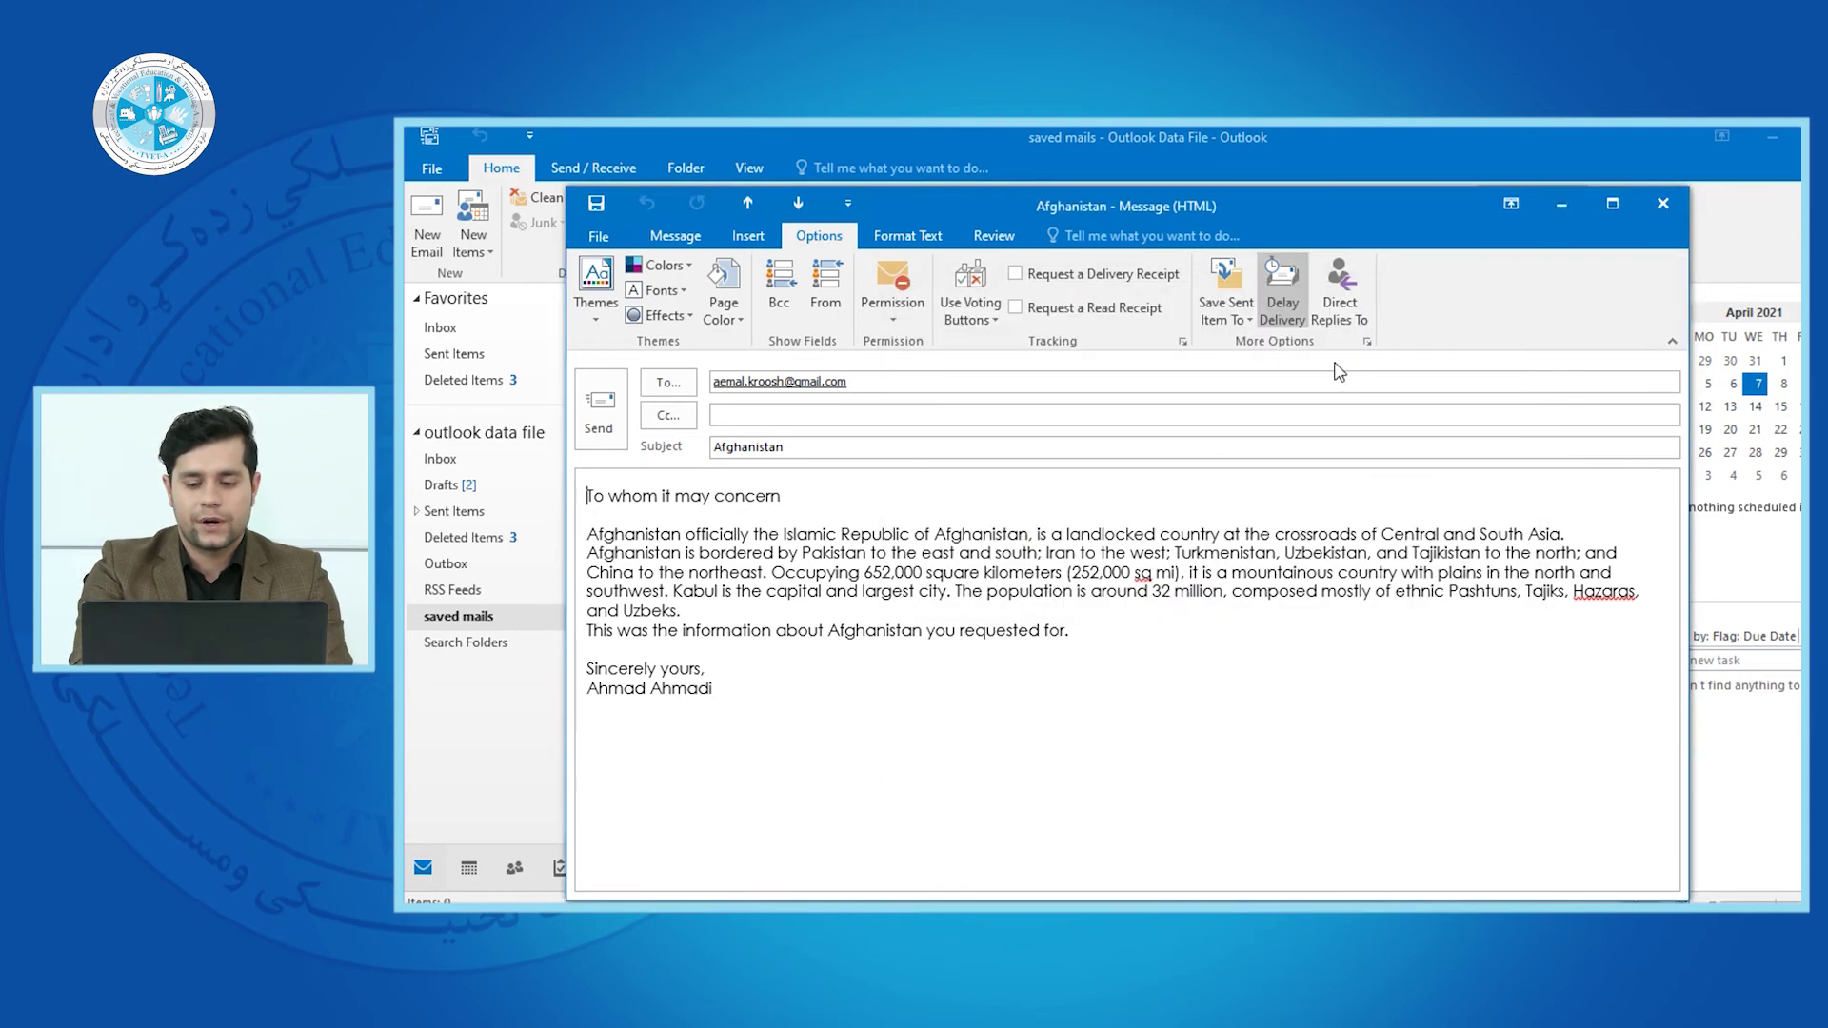
Turn on directing replies to another address for the message
left_click(1334, 313)
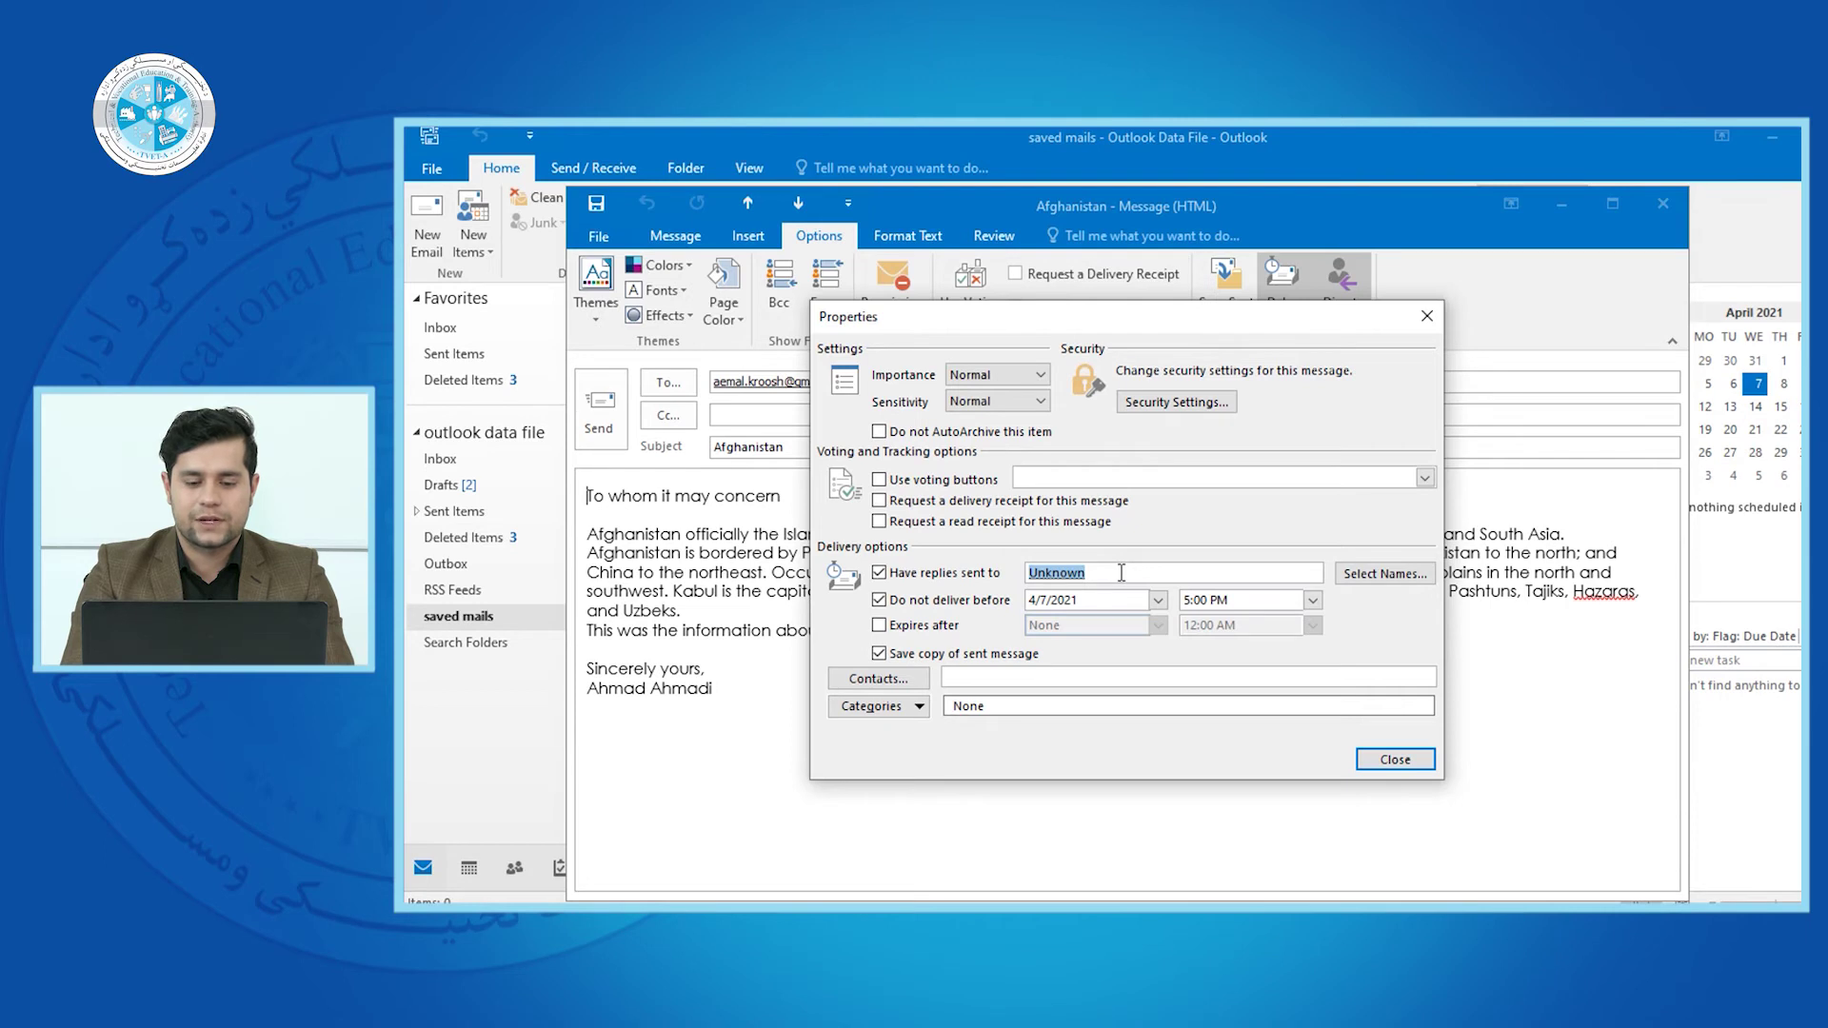
left_click(1395, 762)
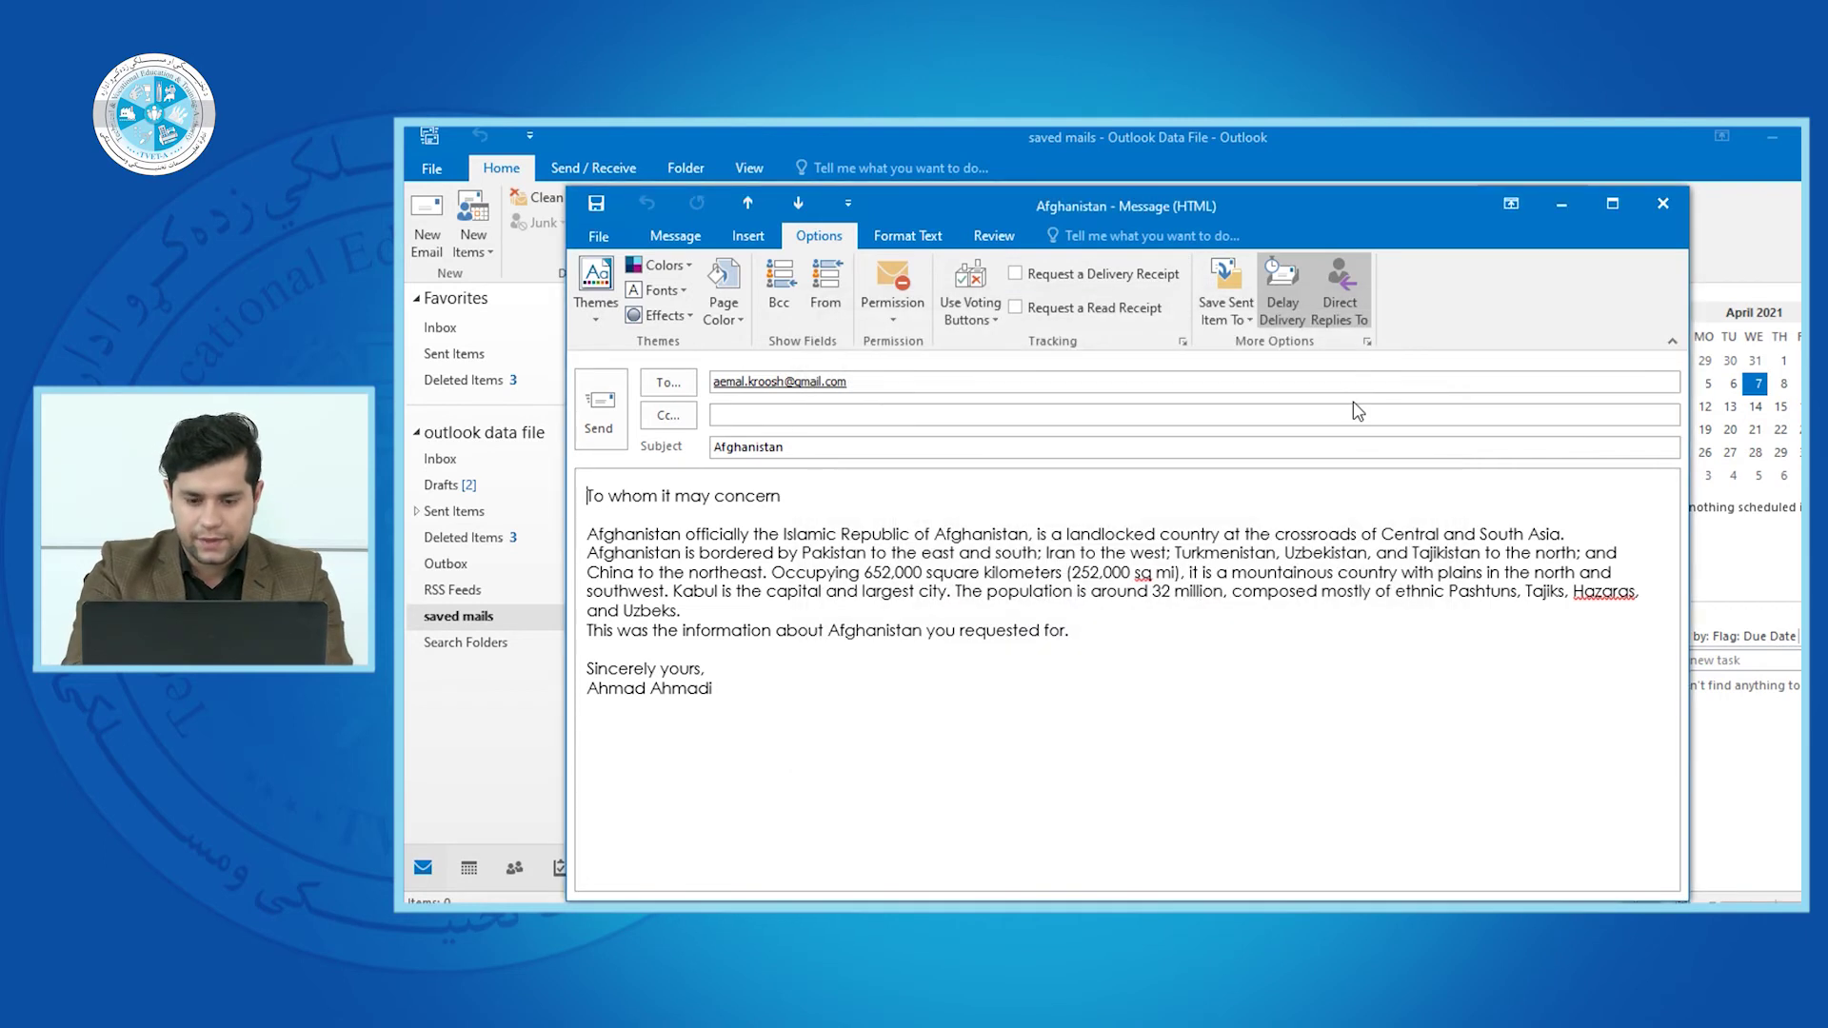
Set the message's Importance to High and keep its Sensitivity at Normal in the message properties
left_click(1367, 343)
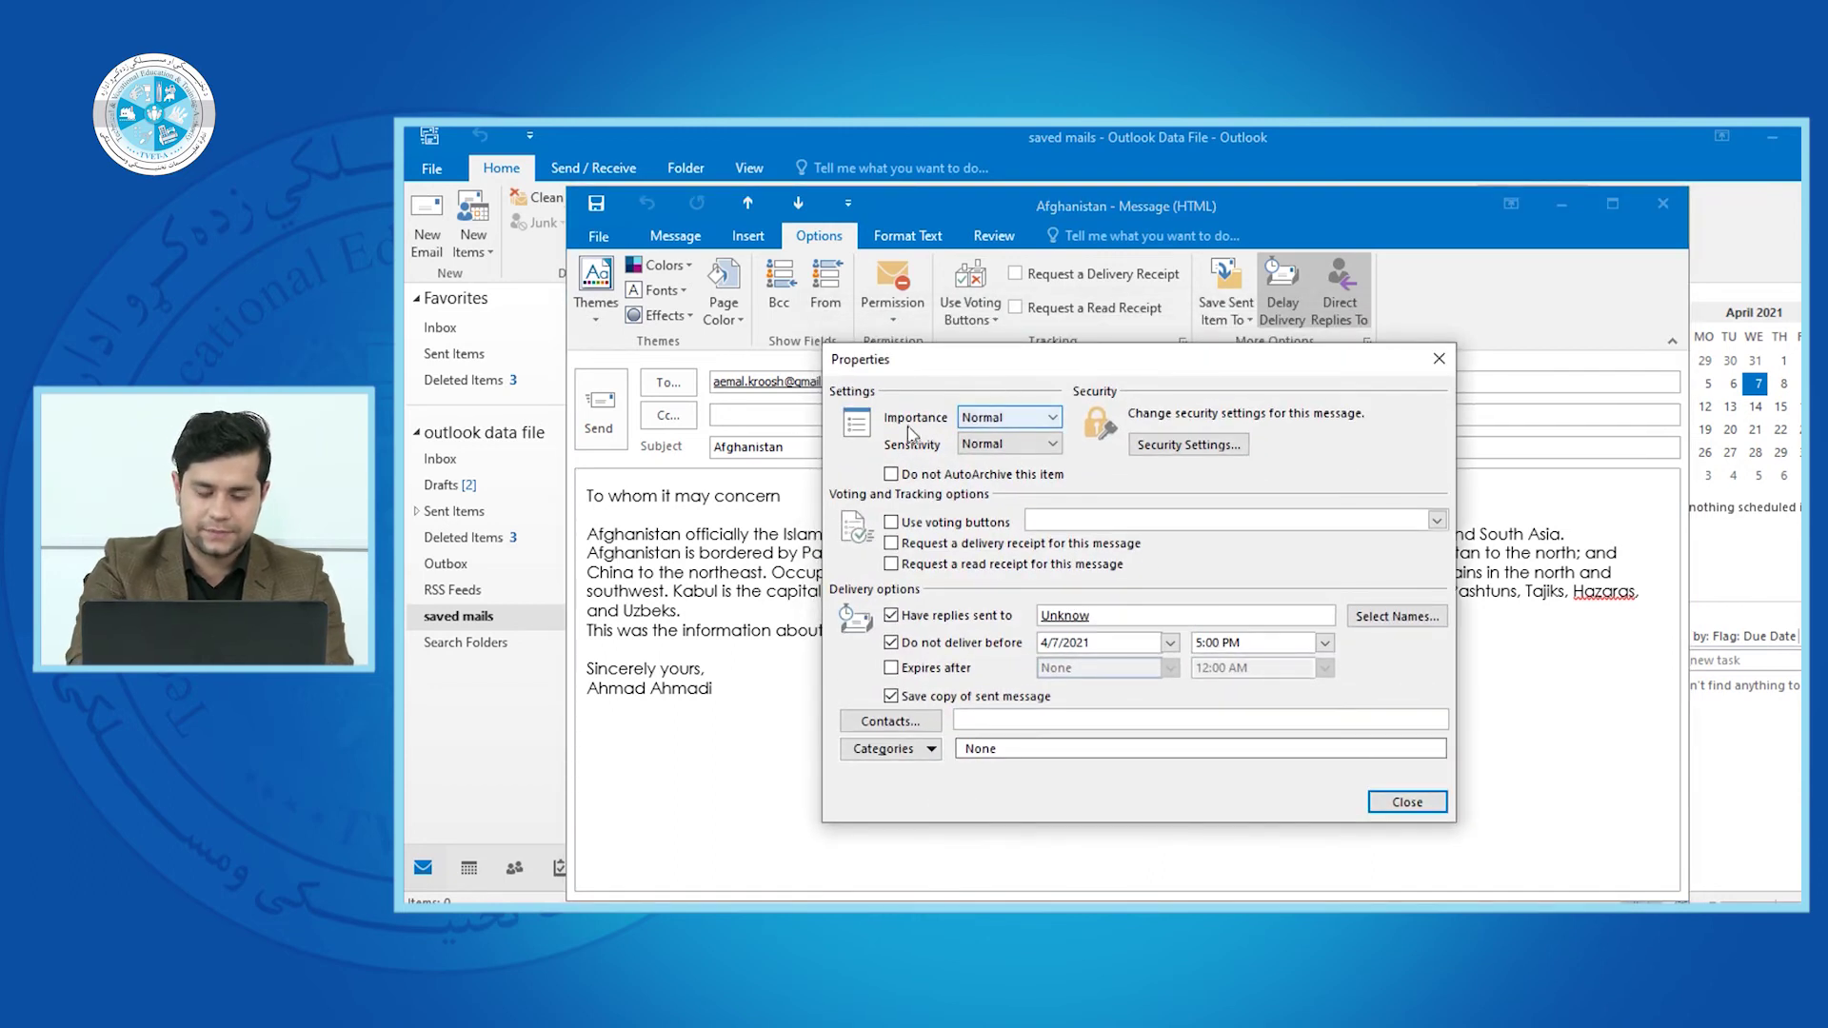
left_click(1002, 417)
left_click(1031, 419)
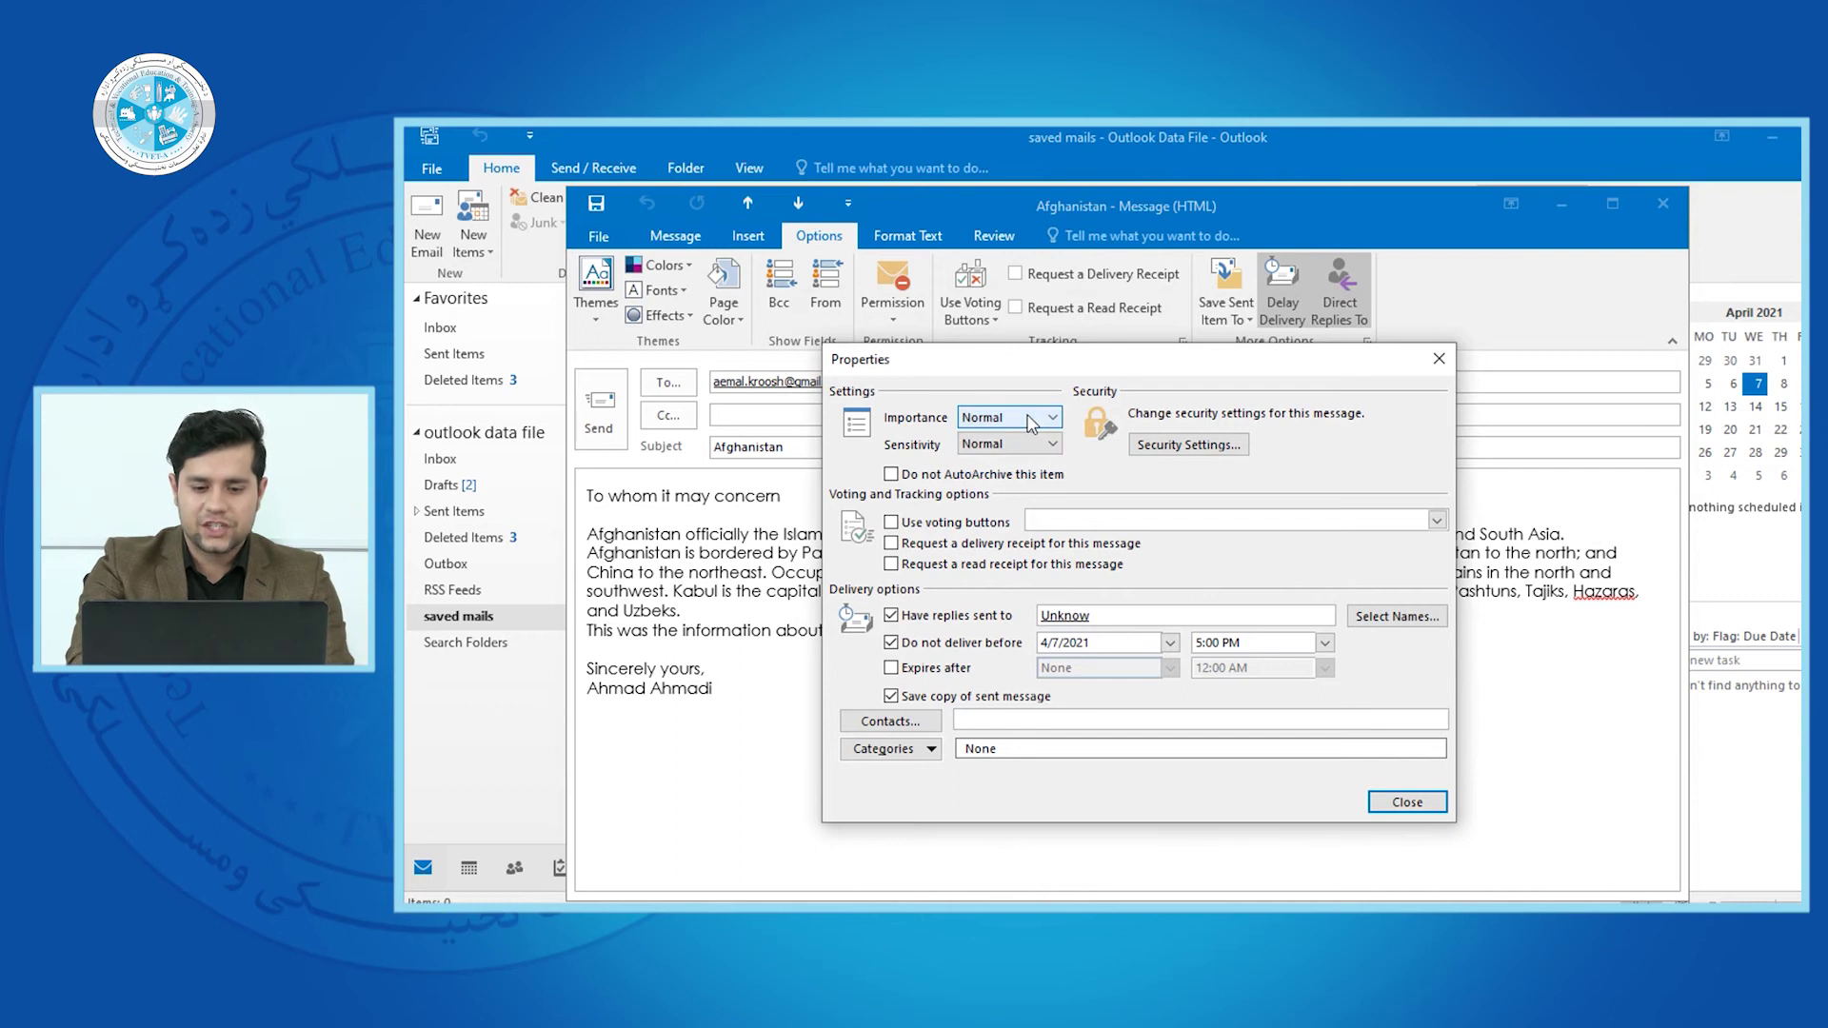
left_click(1004, 419)
left_click(1011, 425)
left_click(1011, 425)
left_click(1007, 437)
left_click(1009, 414)
left_click(1007, 451)
left_click(1009, 419)
left_click(1007, 465)
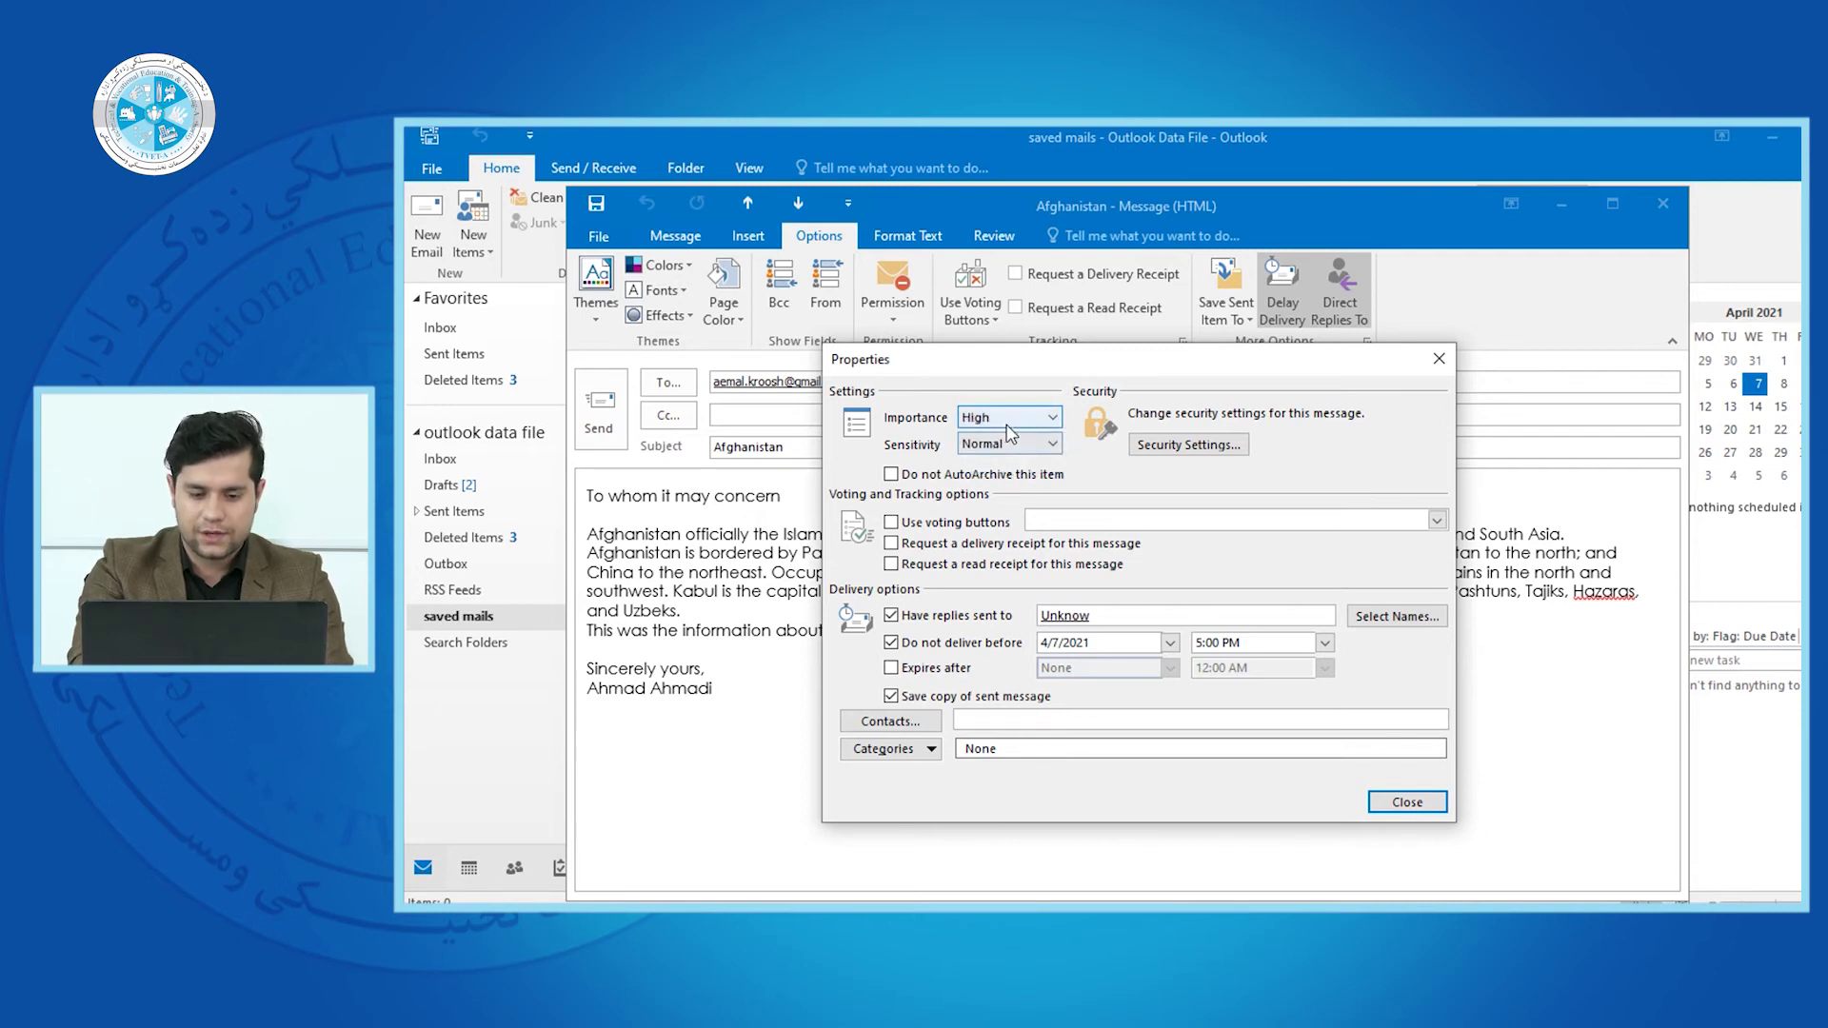
left_click(1009, 424)
left_click(1004, 419)
left_click(1007, 442)
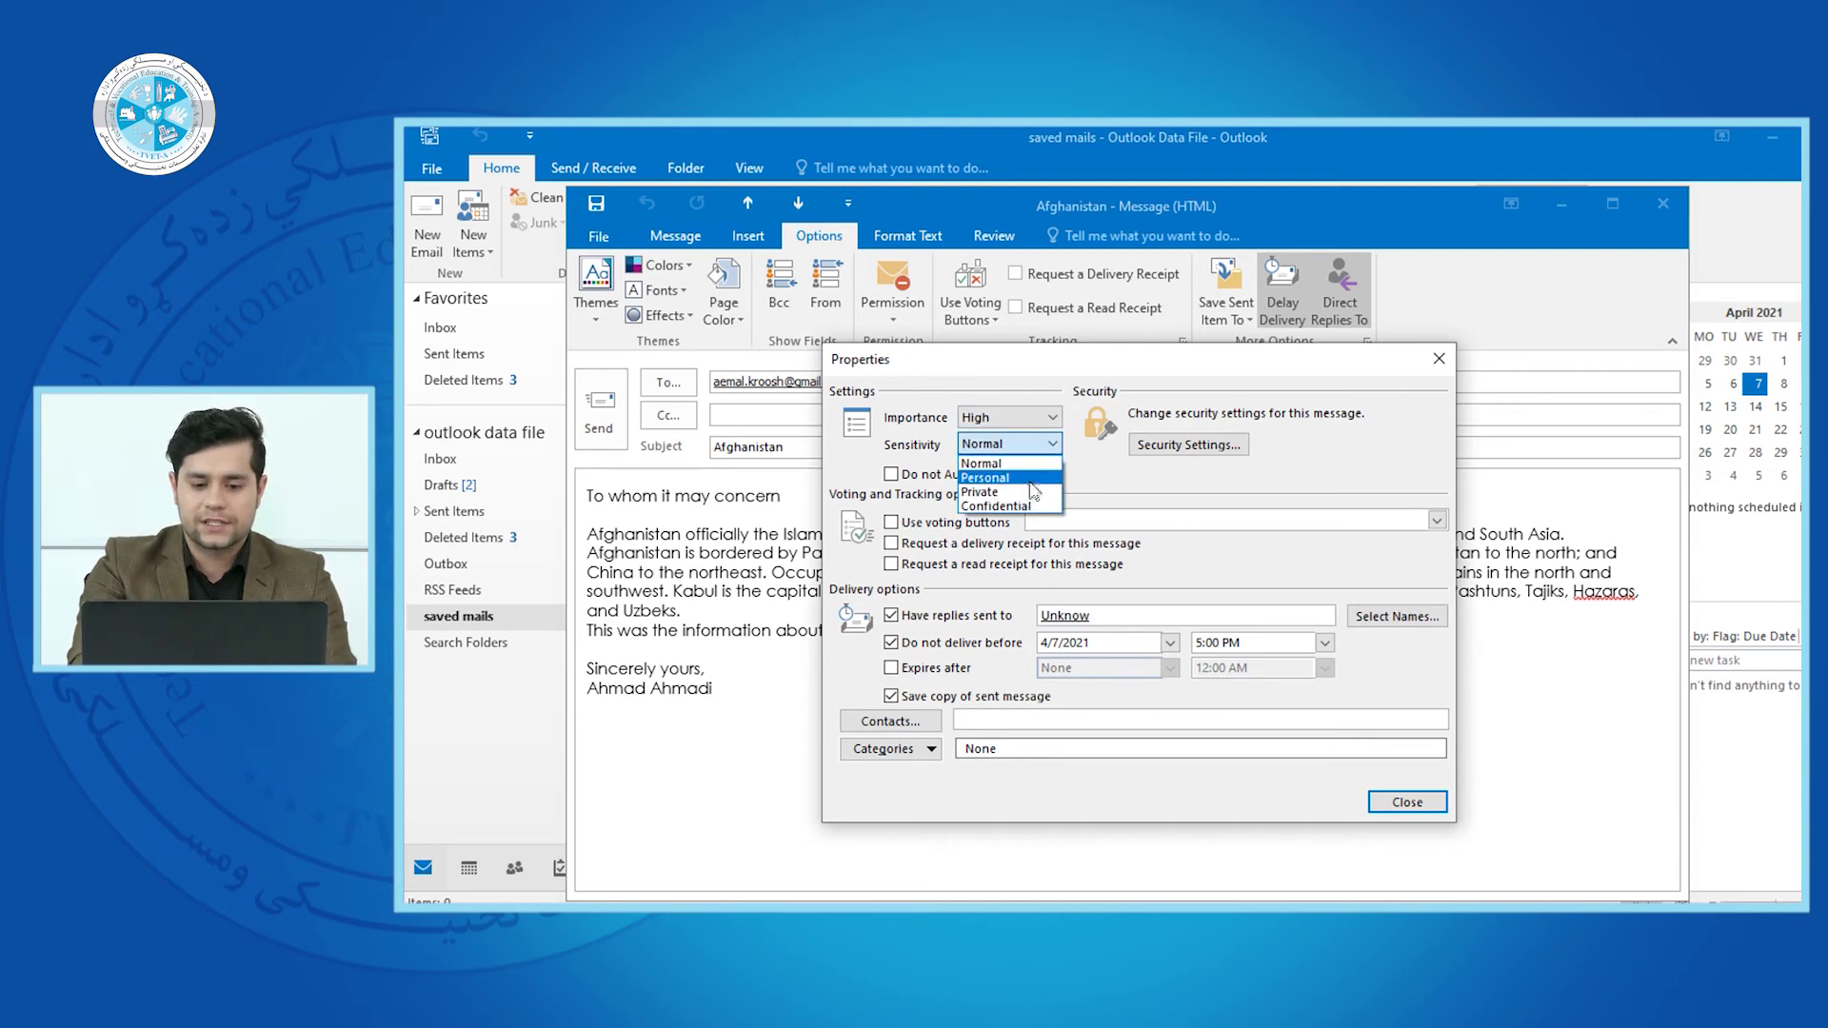
left_click(1023, 465)
Try message encryption and a digital signature in the security settings, and clear both options
left_click(1187, 443)
left_click_drag(1033, 398, 1134, 403)
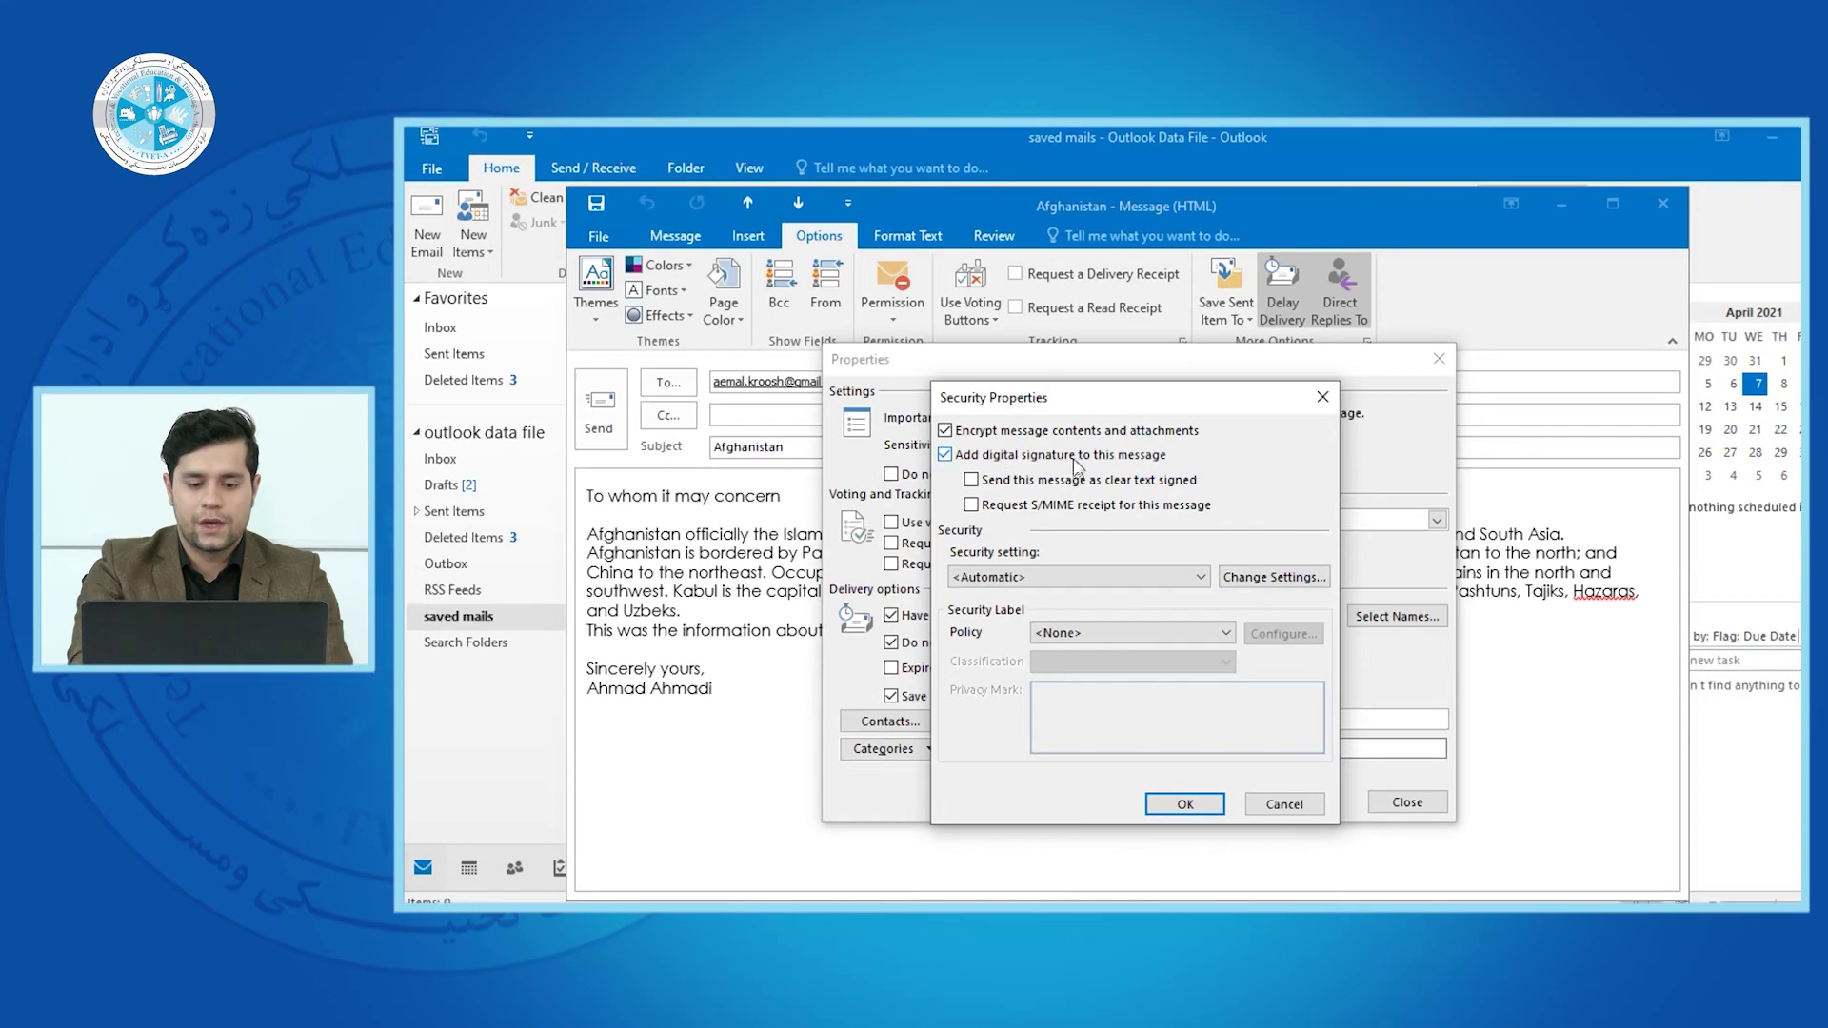
left_click(946, 456)
left_click(946, 430)
key("Return")
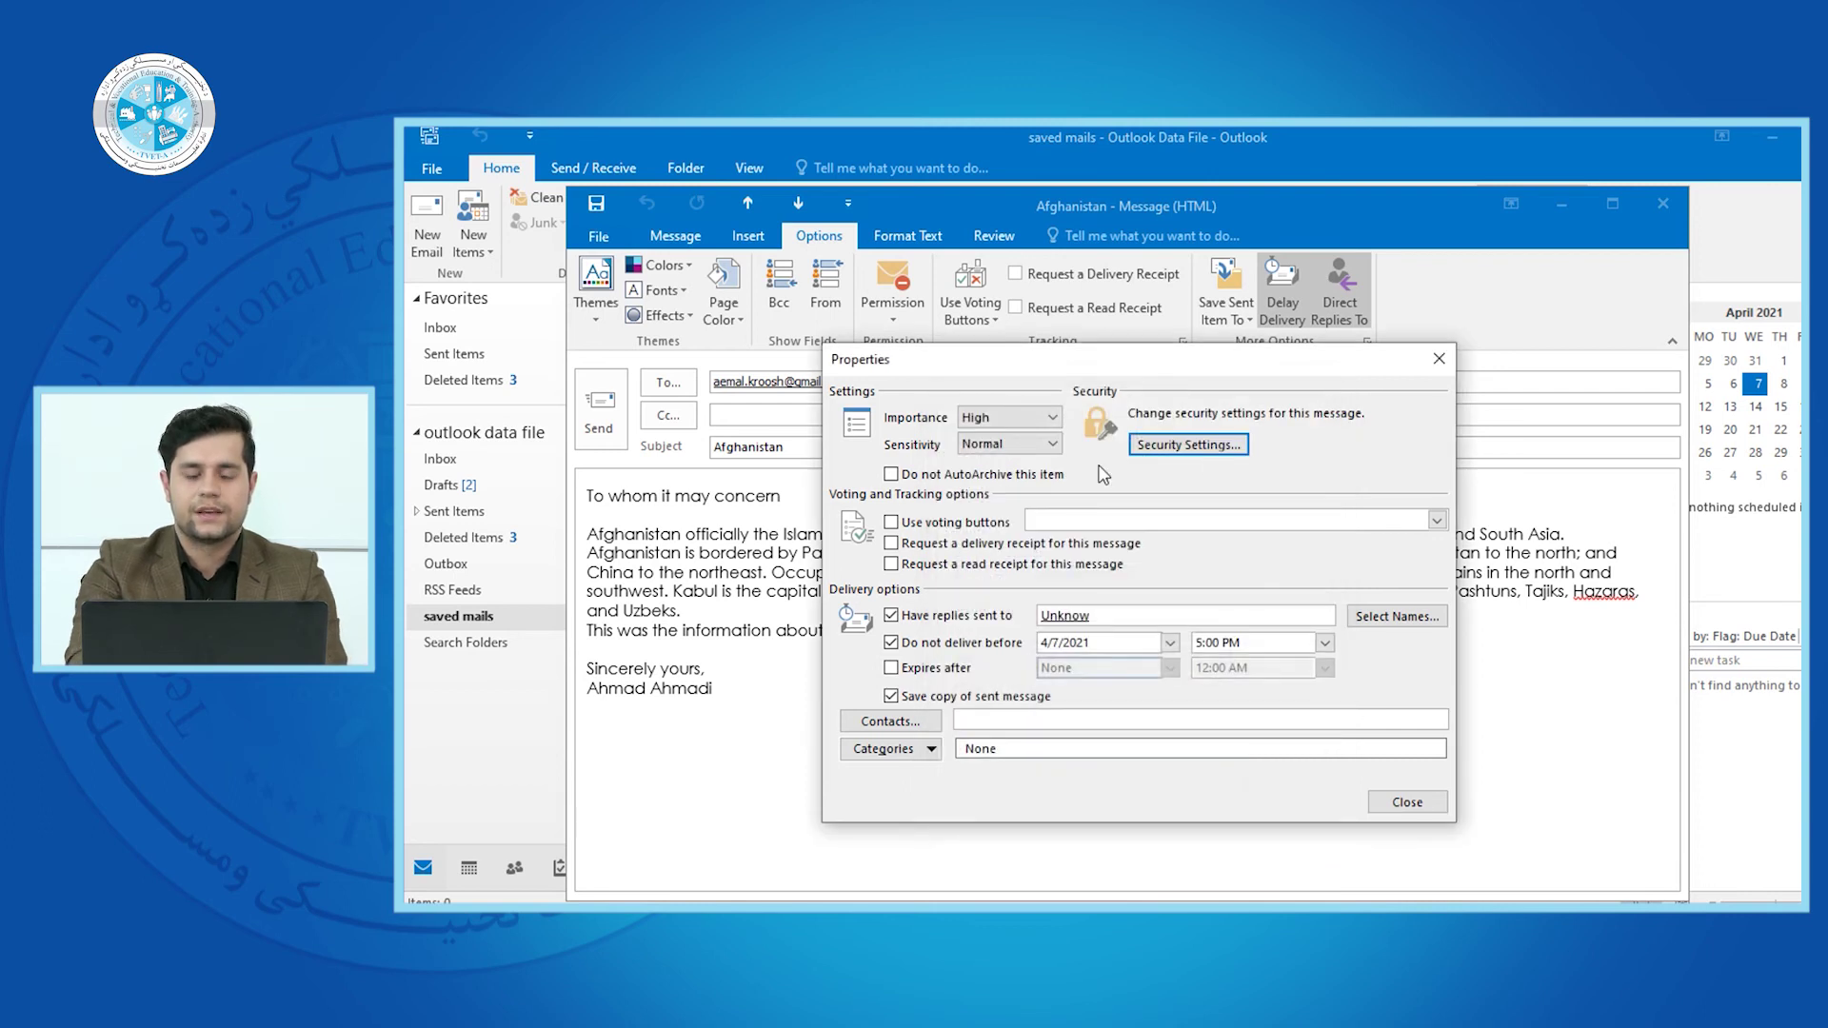
Try the voting buttons option in the message properties and clear it again
left_click(913, 480)
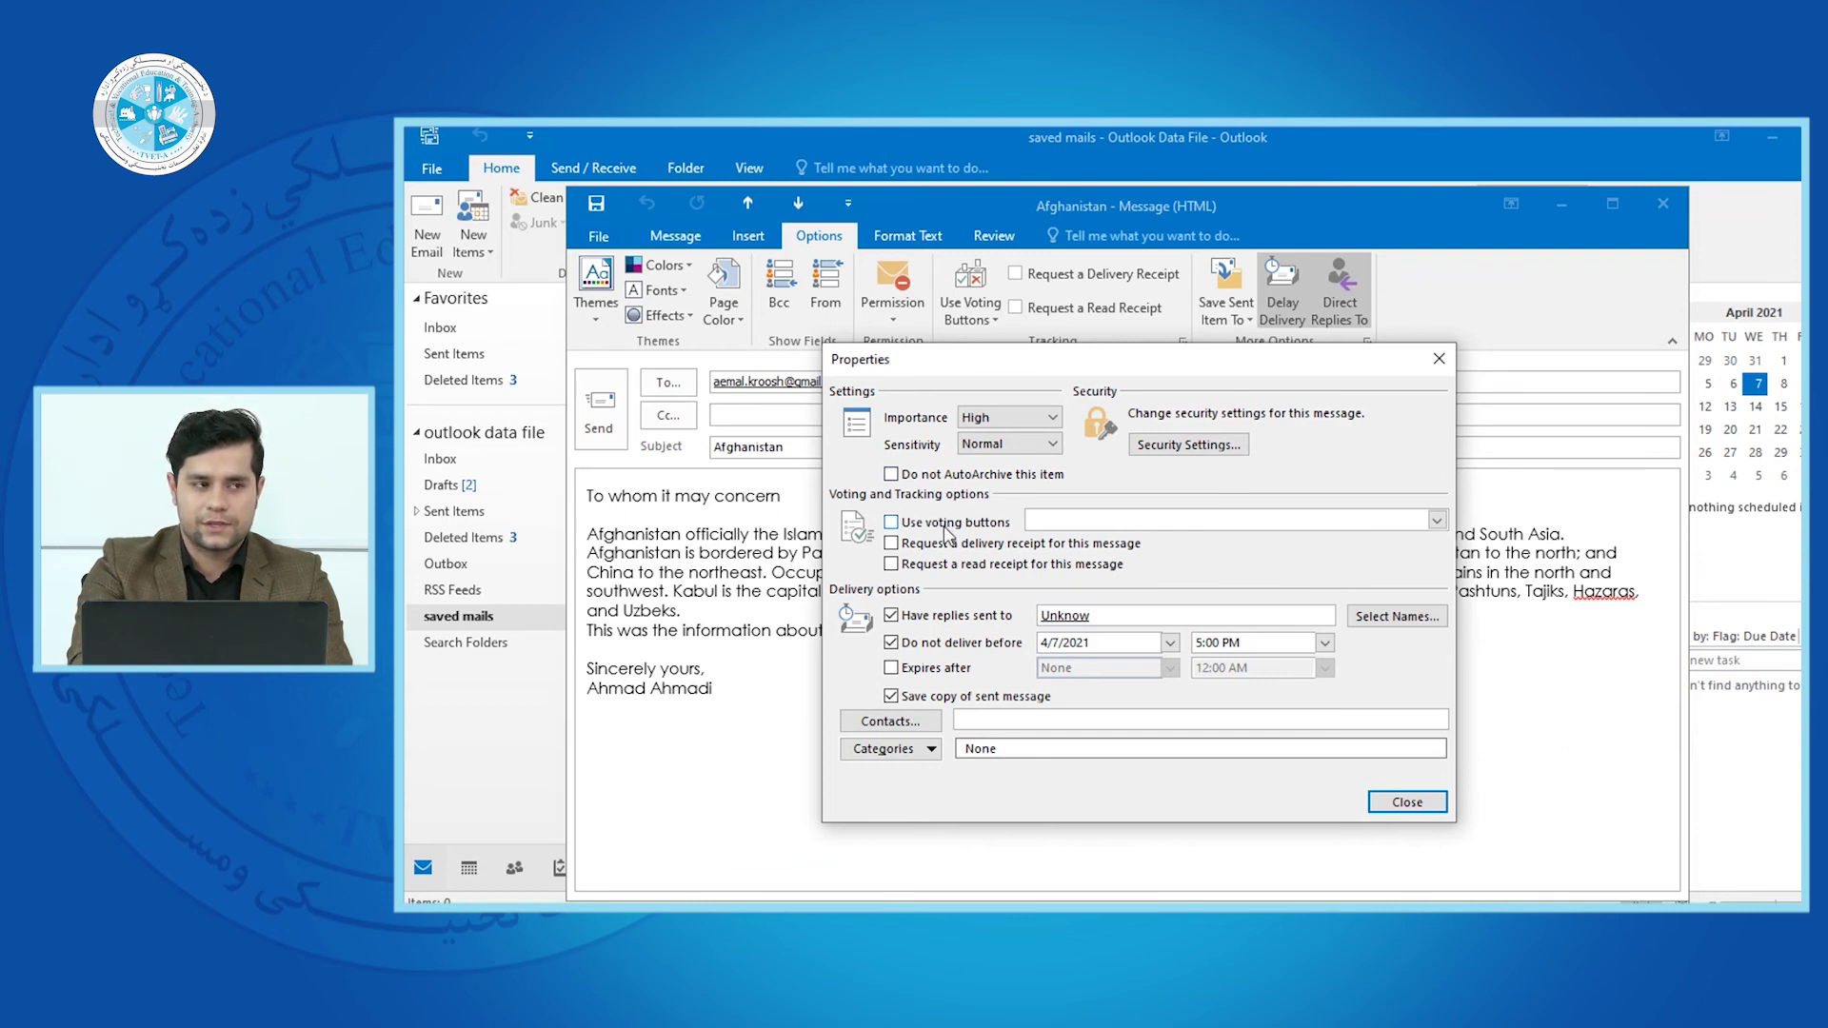
left_click(910, 526)
left_click(910, 528)
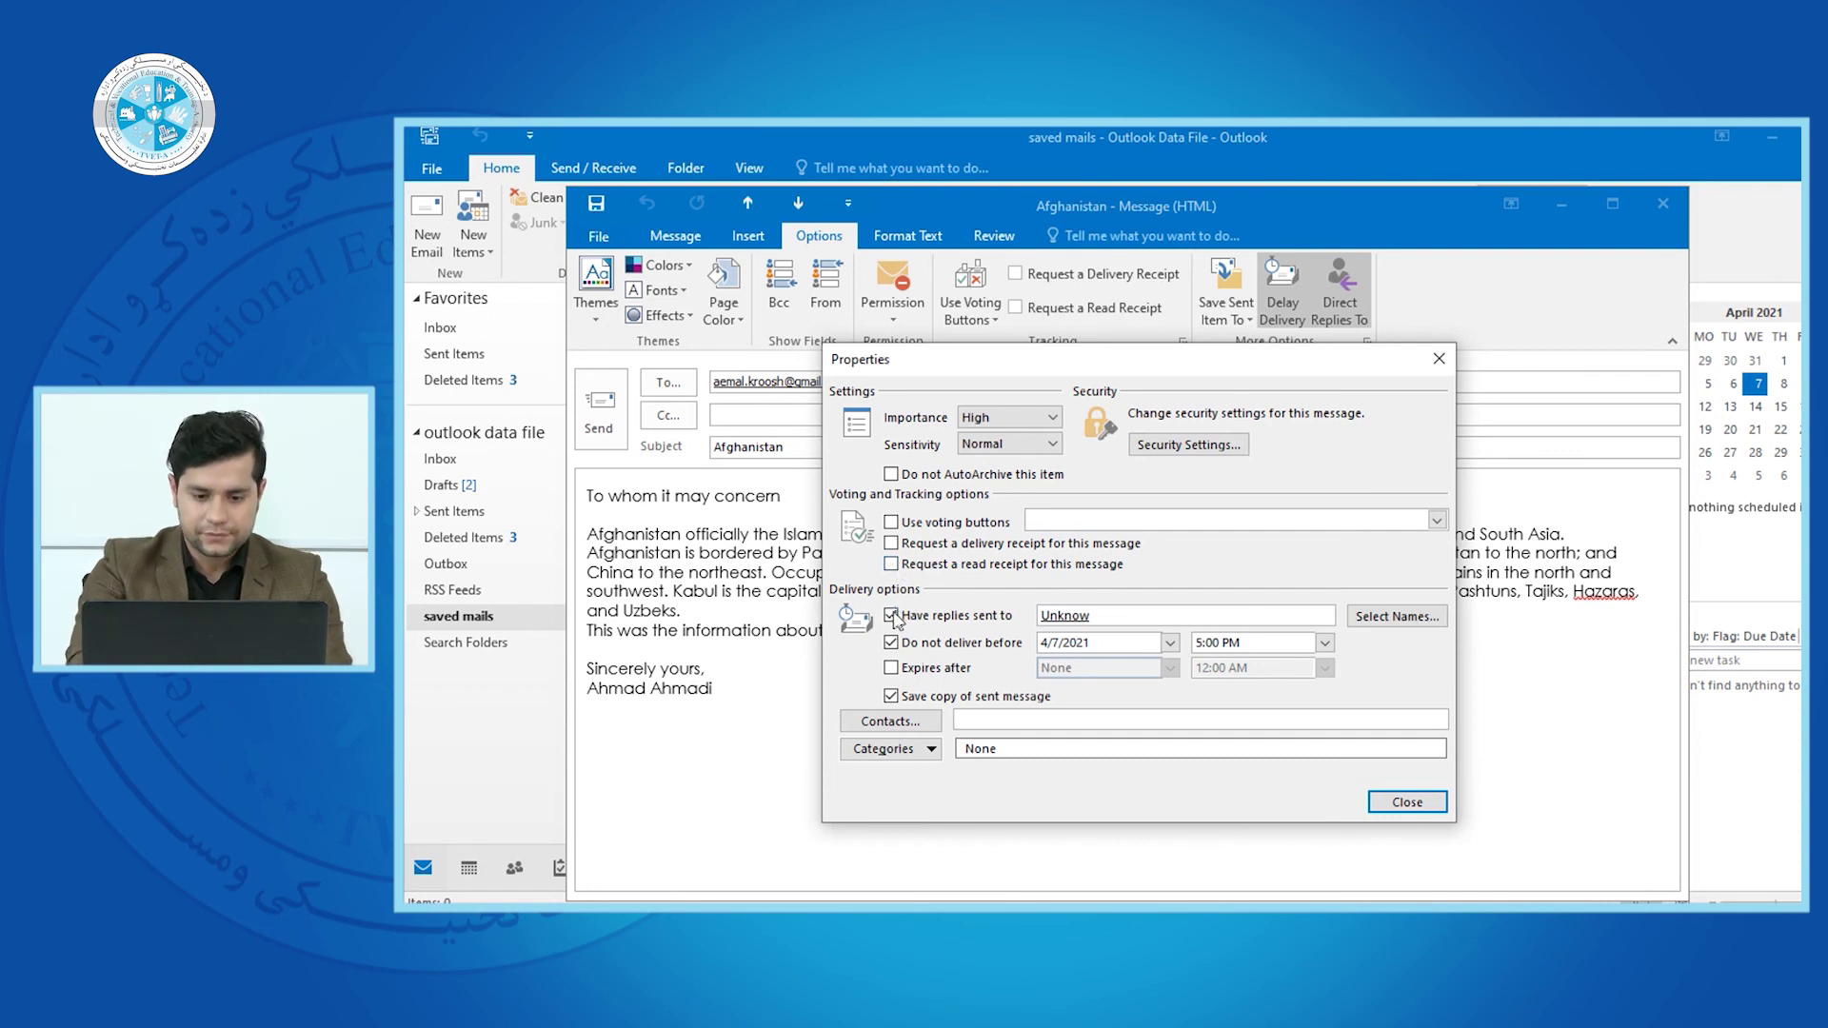
Replace the Have replies sent to entry with the reply recipient's email address
left_click_drag(1114, 617, 1031, 620)
key("BackSpace")
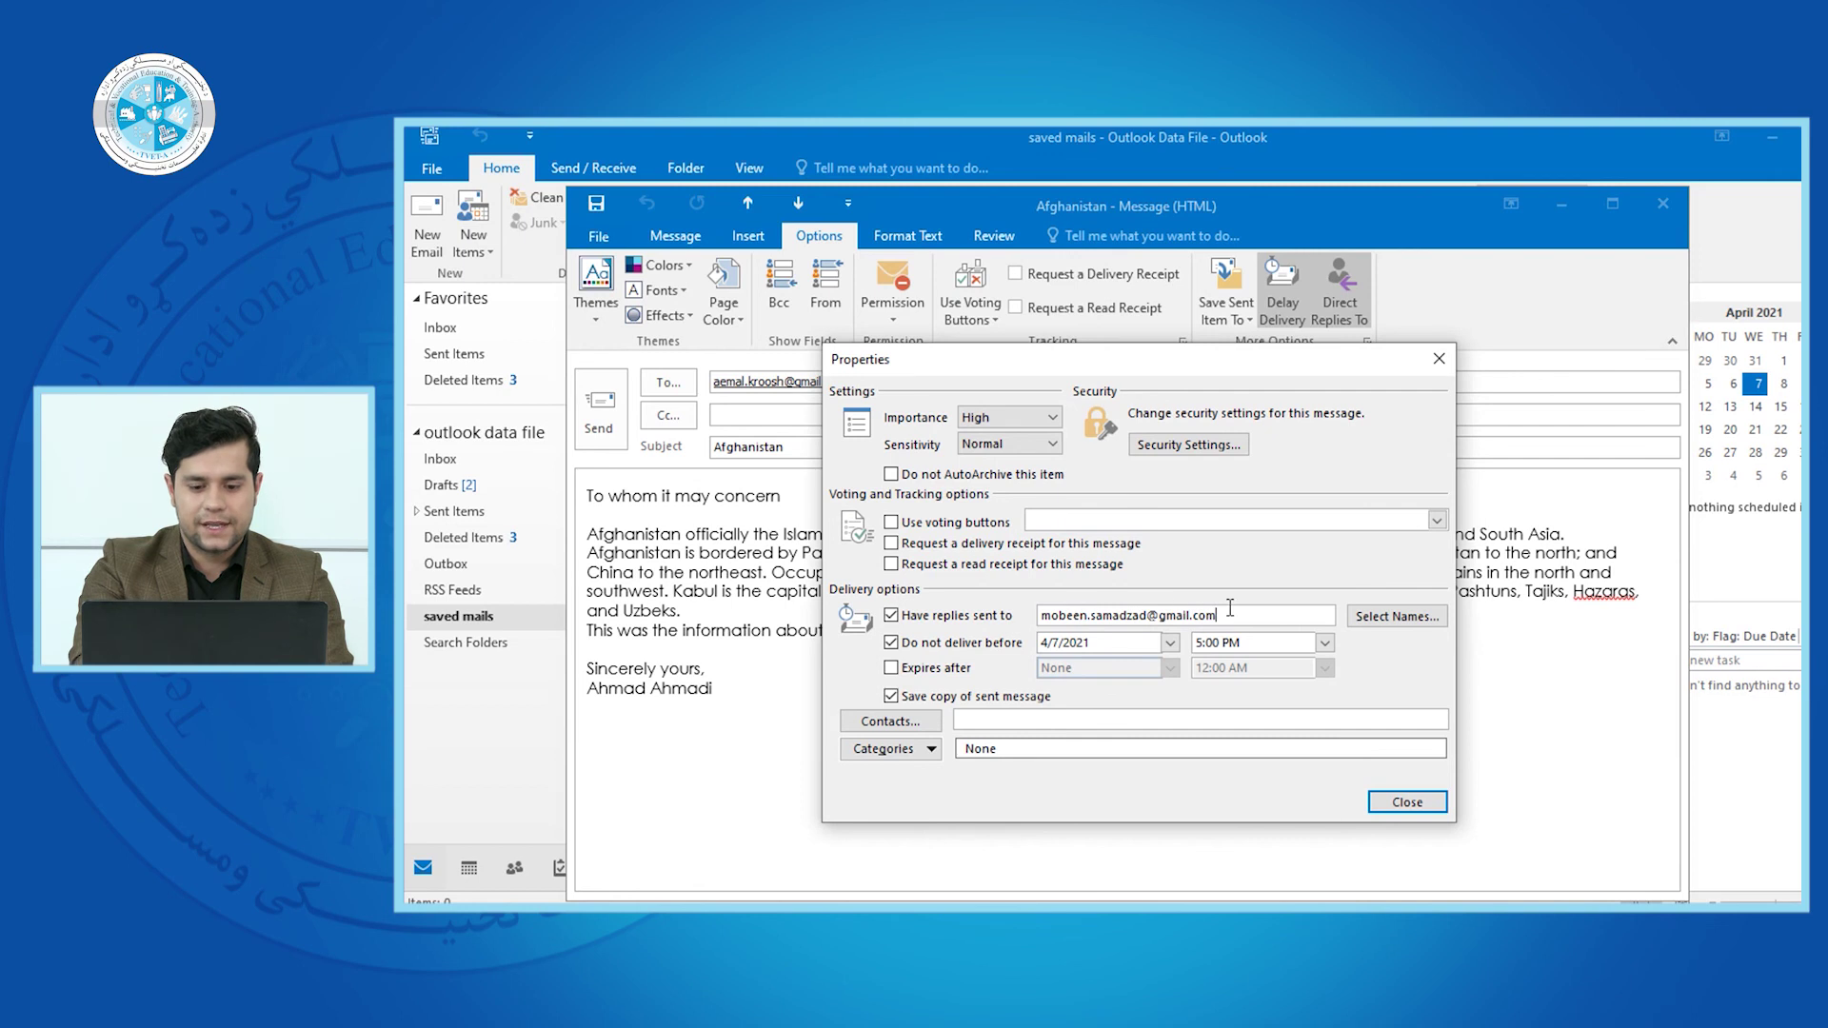
Examine the address book available for choosing reply recipients, and close it without adding a contact
left_click(1396, 616)
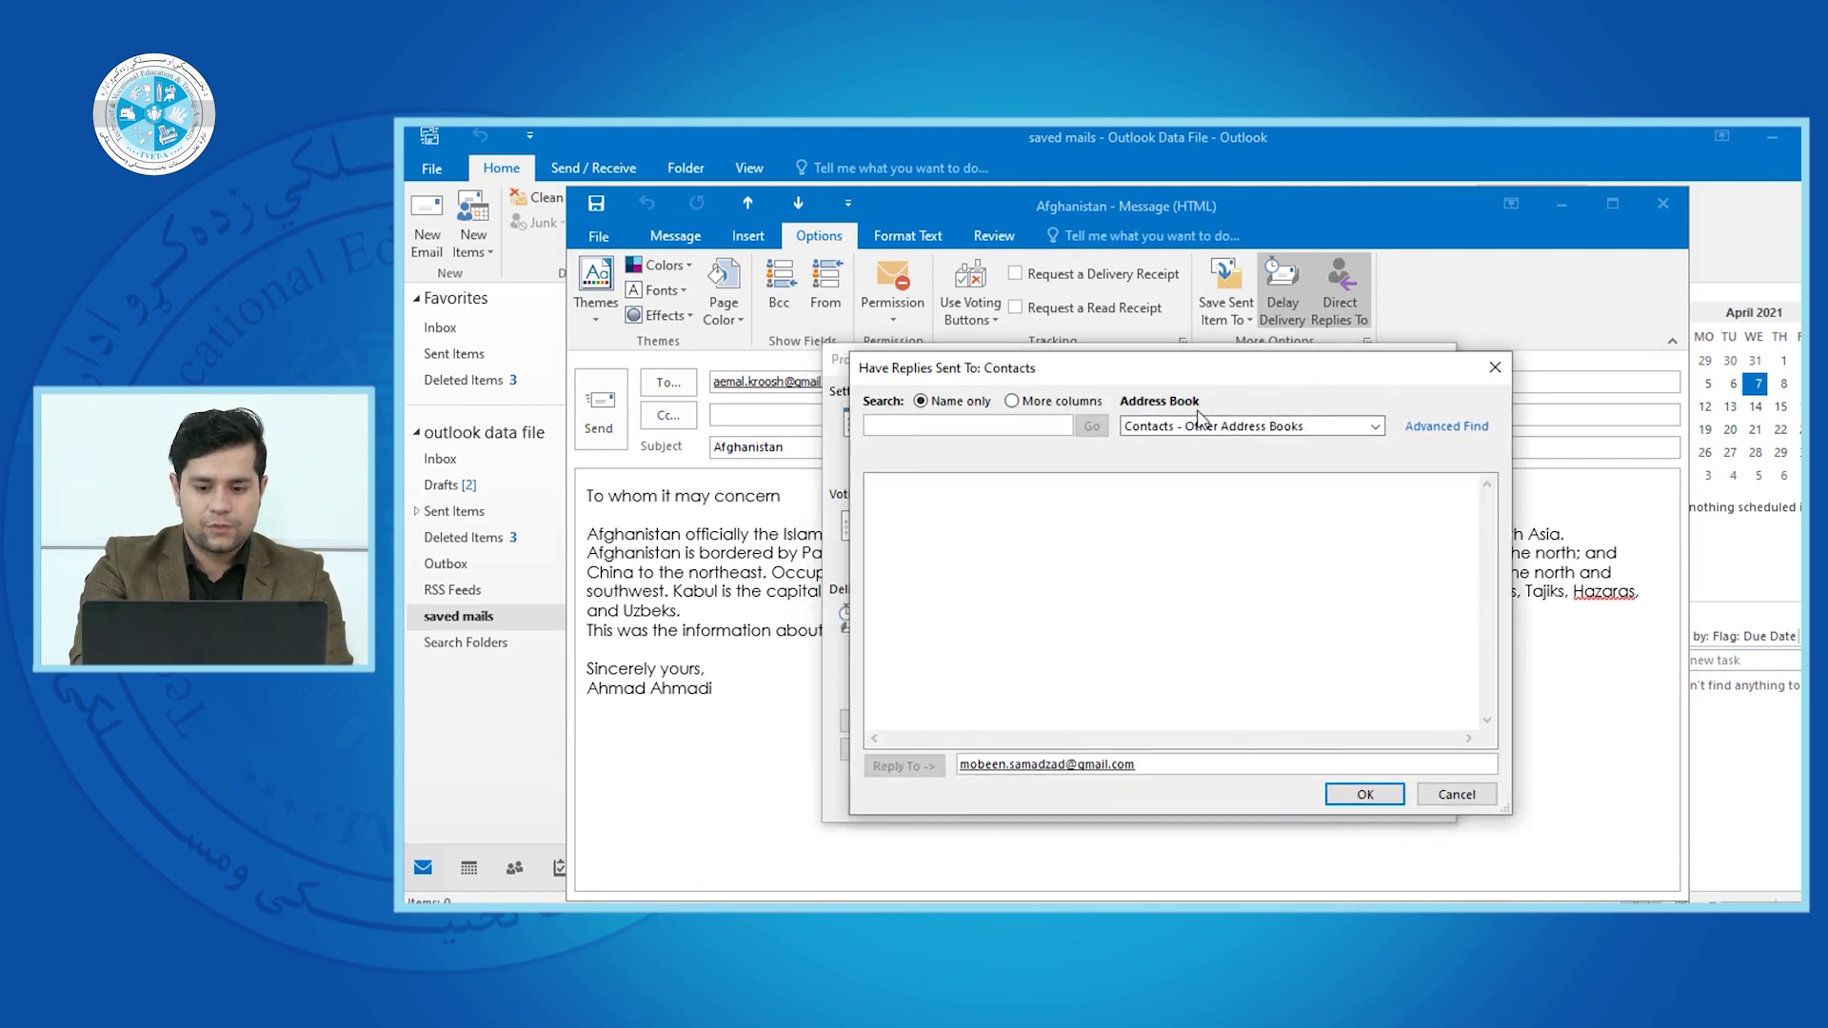
left_click(1167, 427)
left_click(1171, 428)
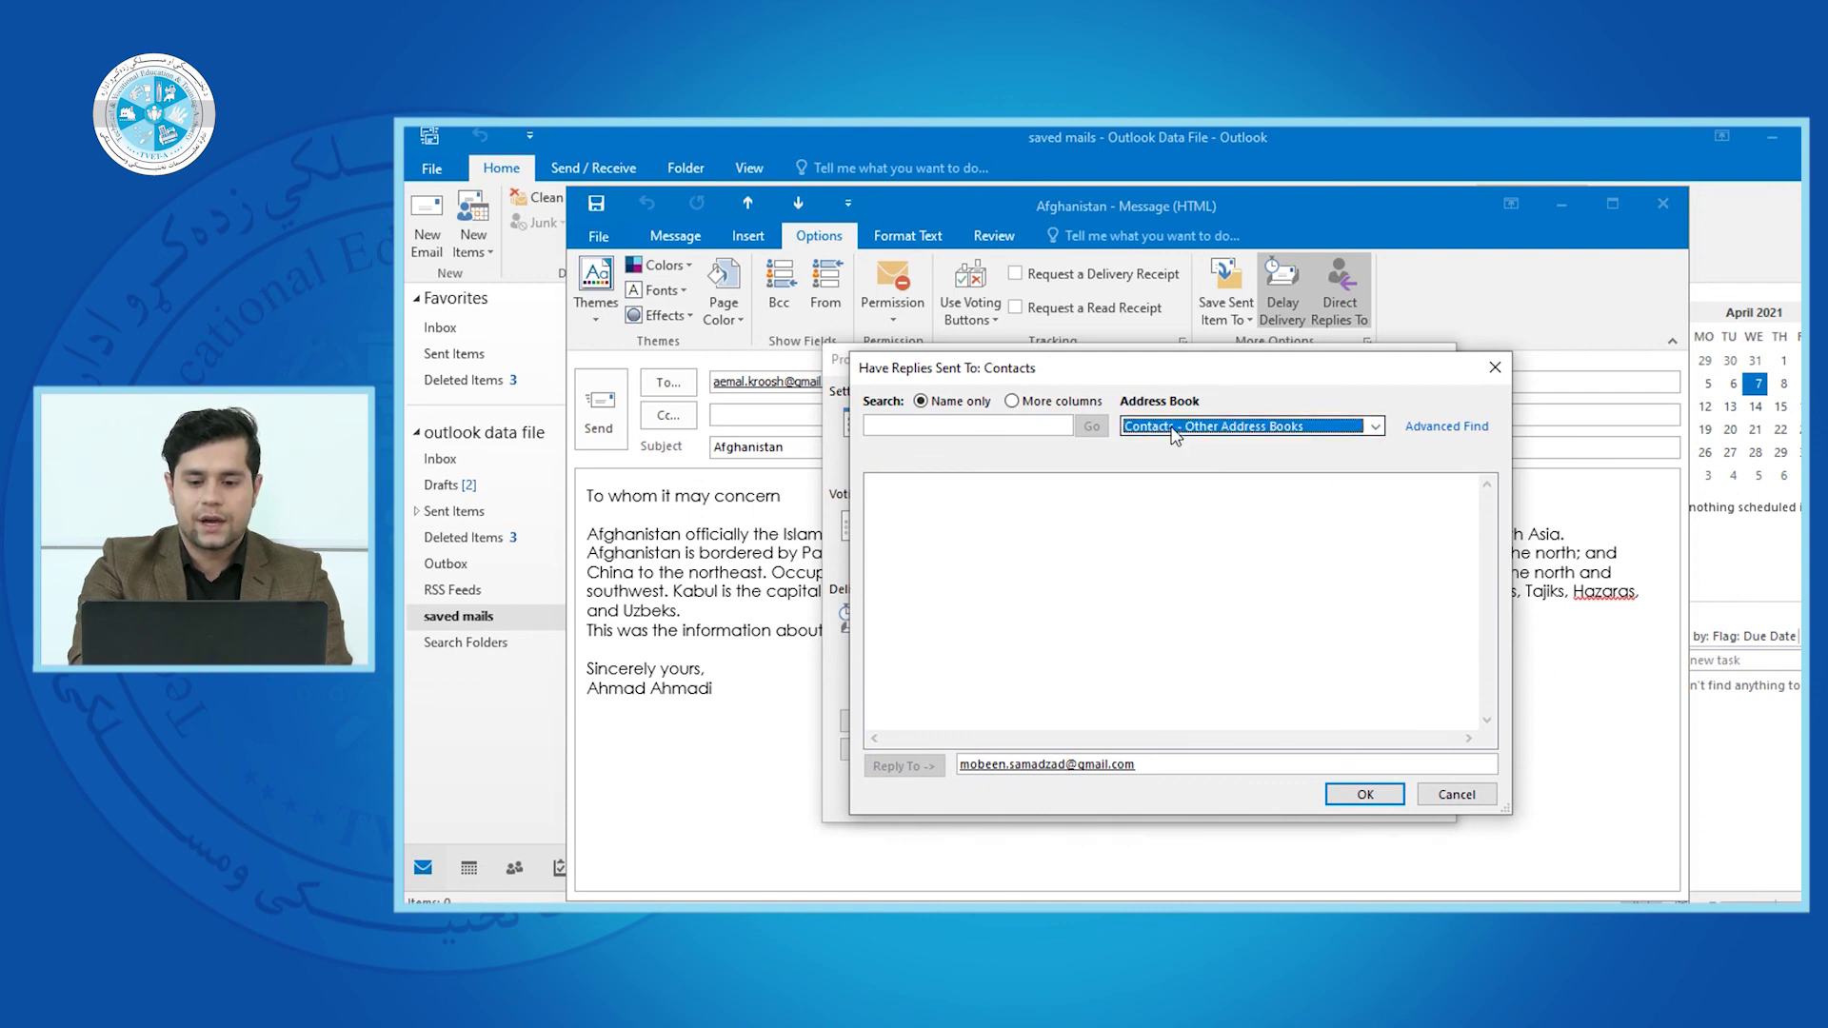
left_click(1023, 512)
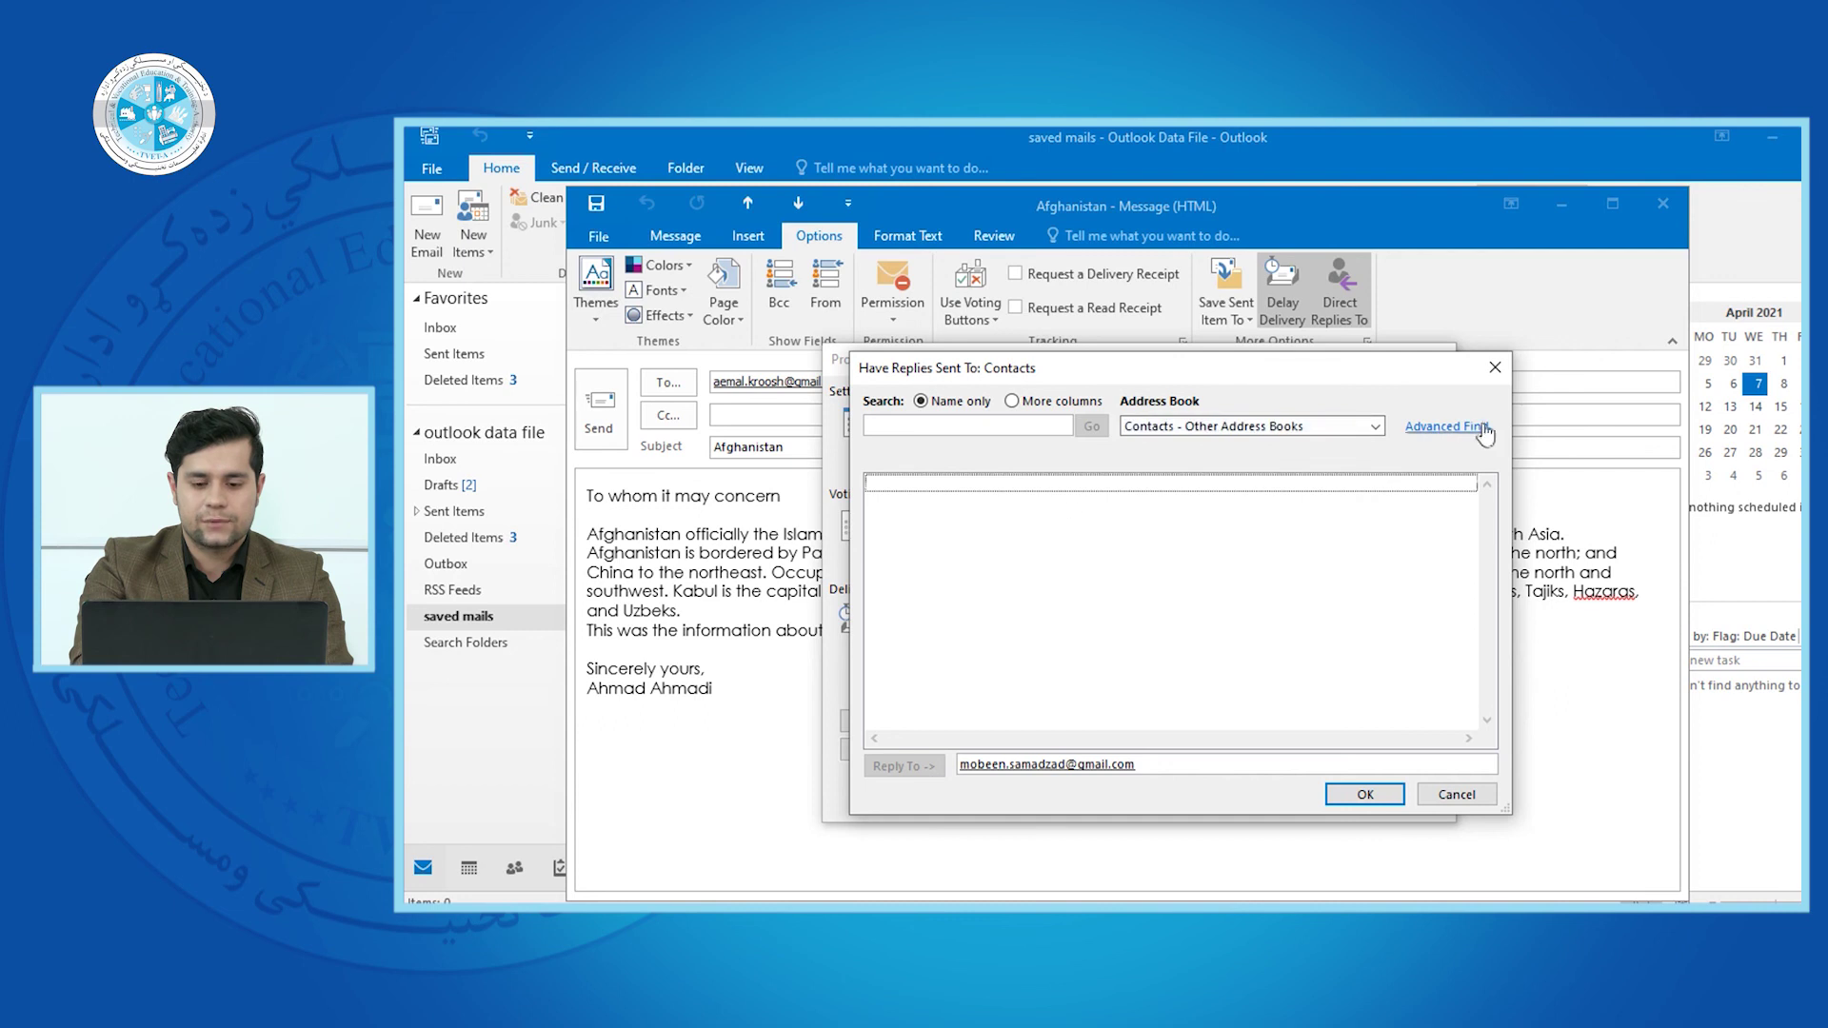
left_click(1493, 368)
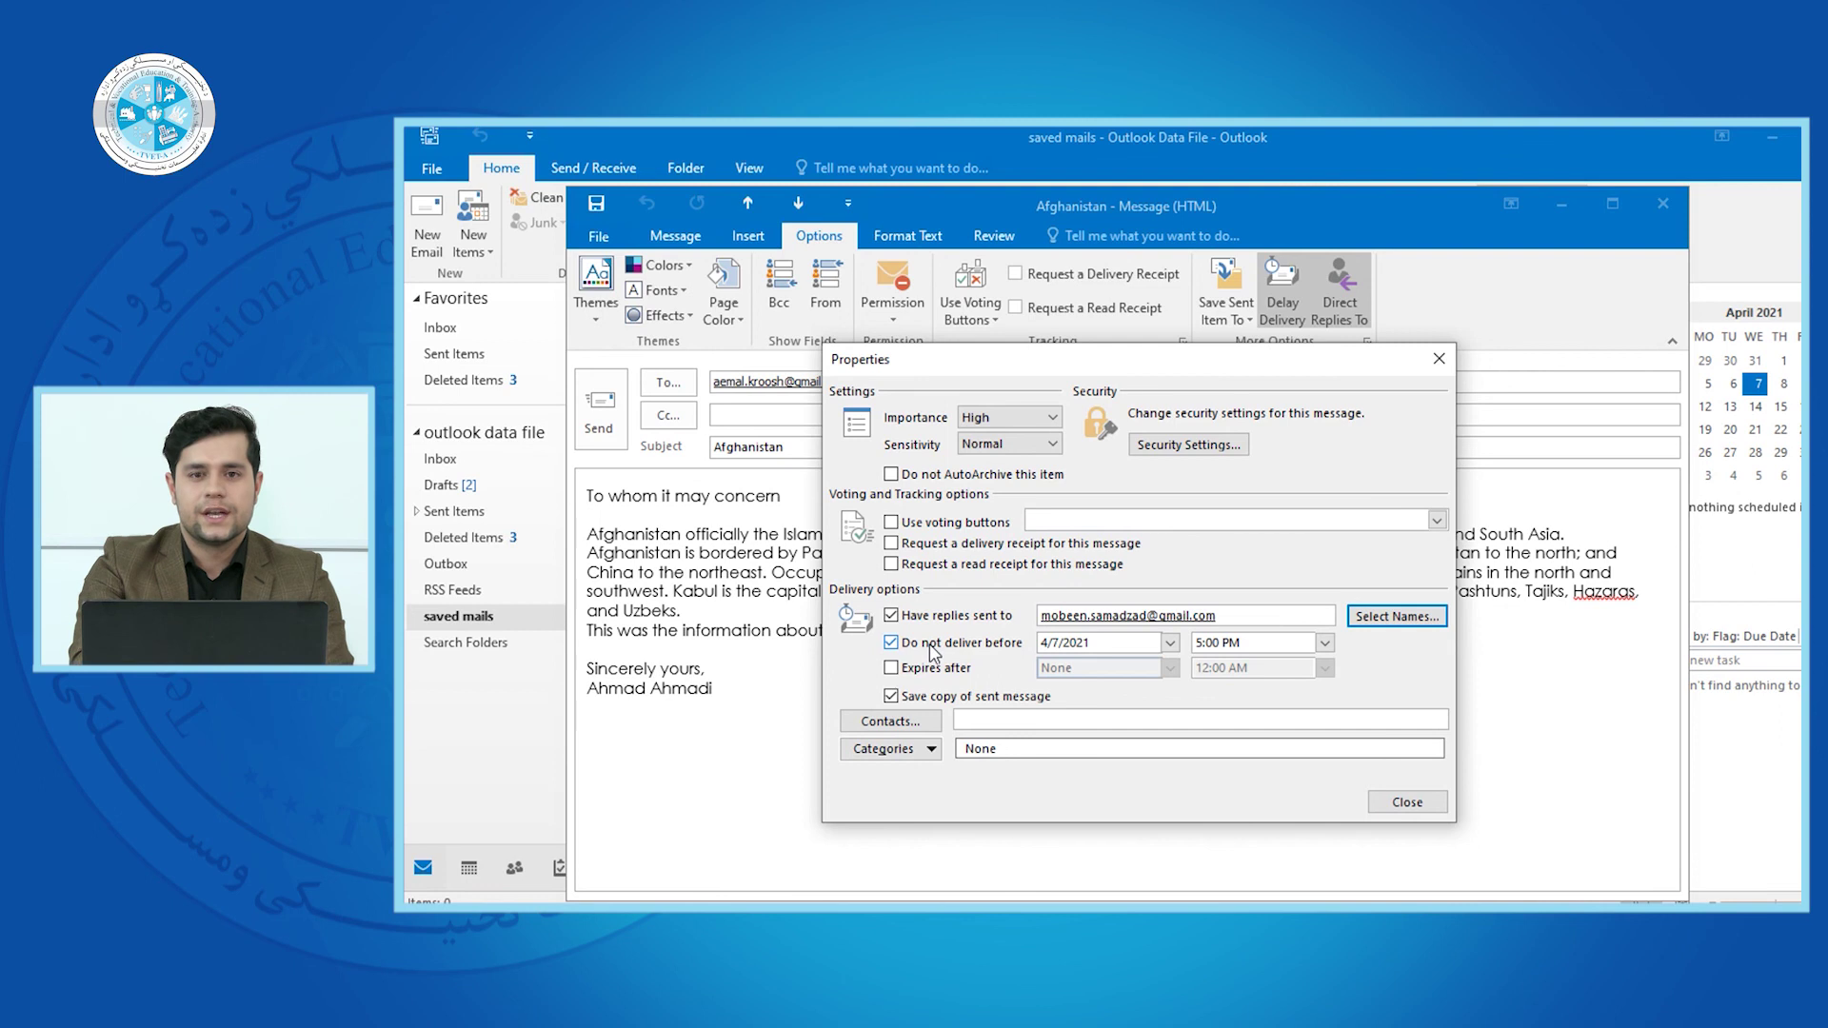
Try setting Do not deliver before to 4/8/2021 at 4:30 AM, and turn the delivery delay off
left_click(1171, 643)
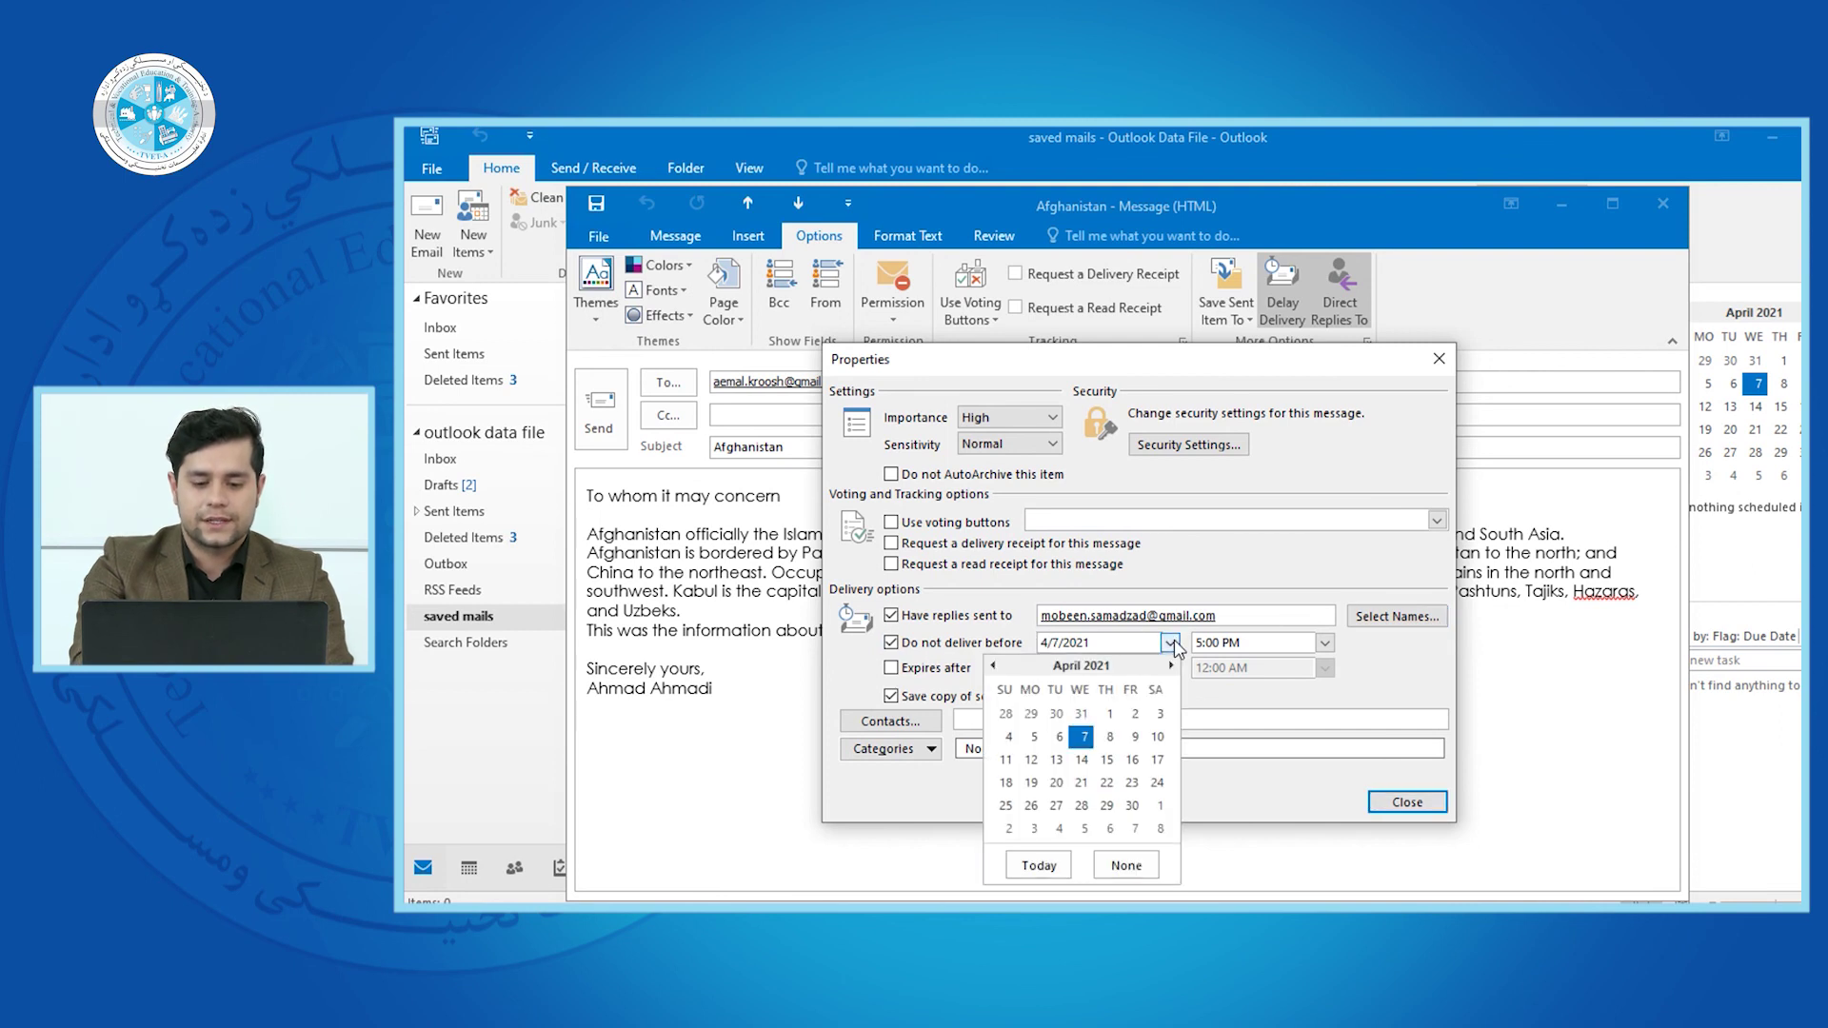
left_click(1109, 737)
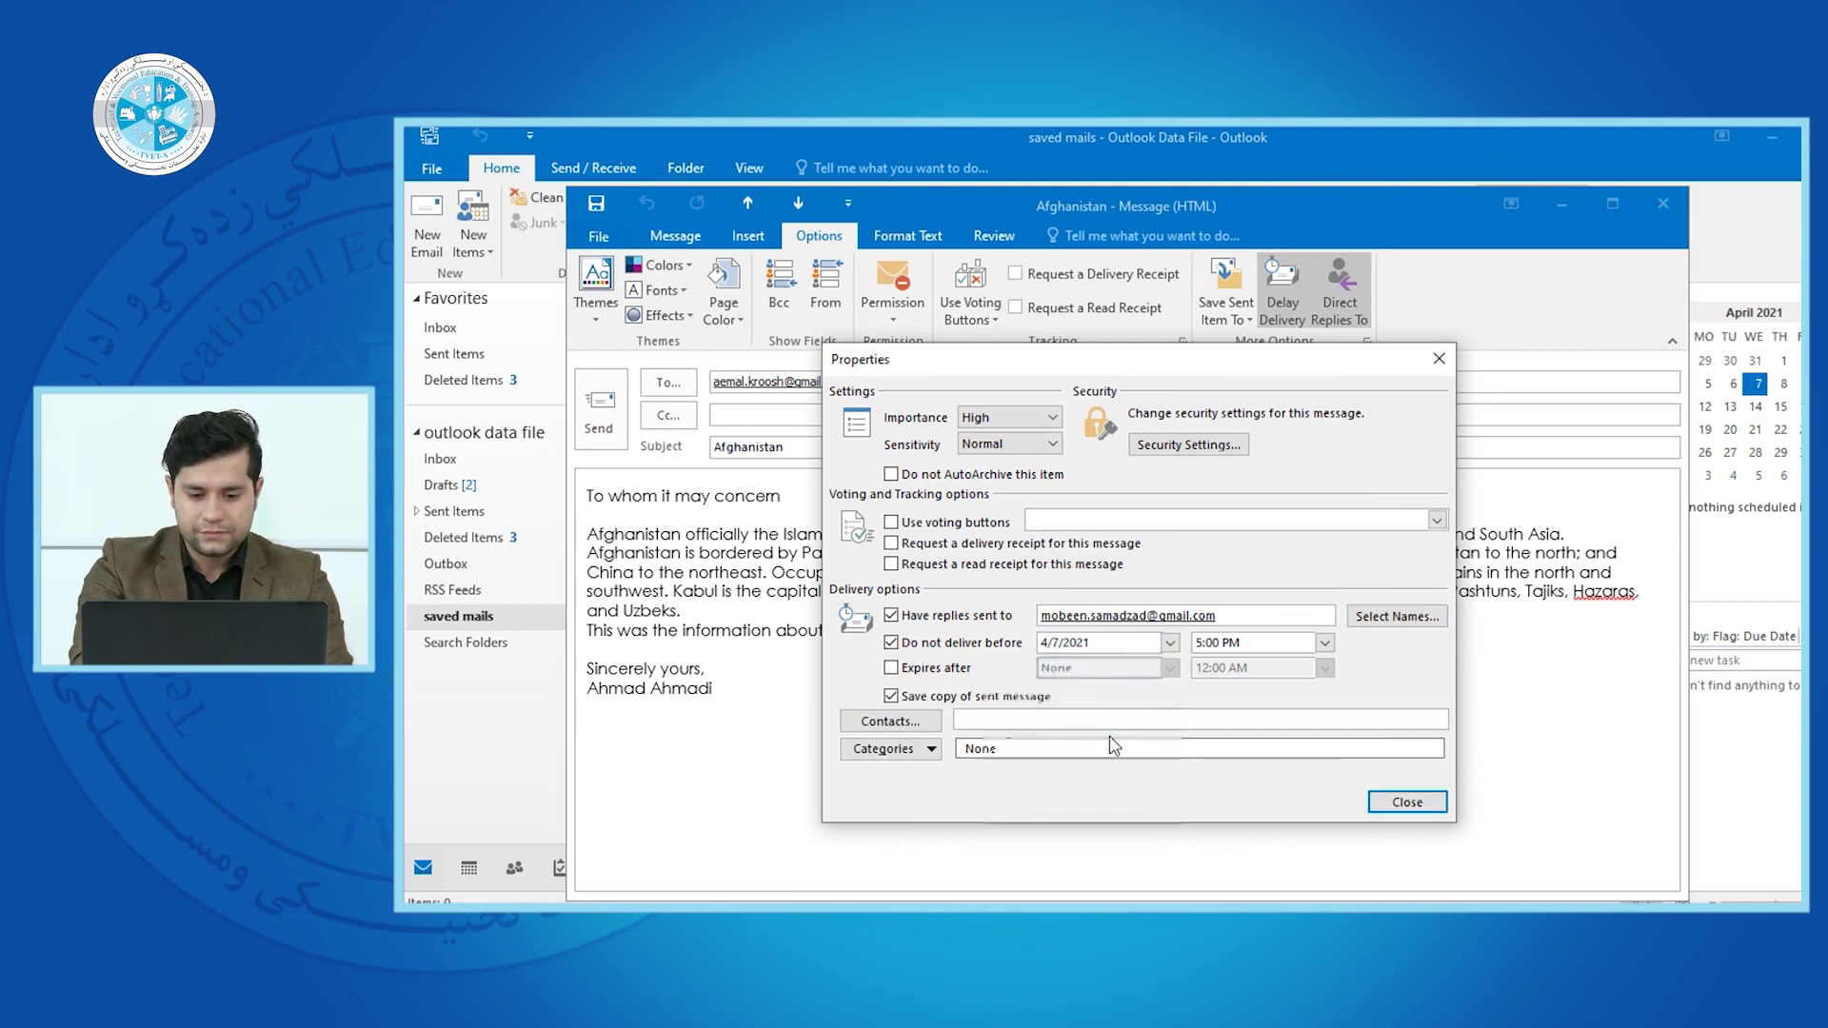
left_click(1324, 643)
left_click_drag(1325, 733, 1325, 696)
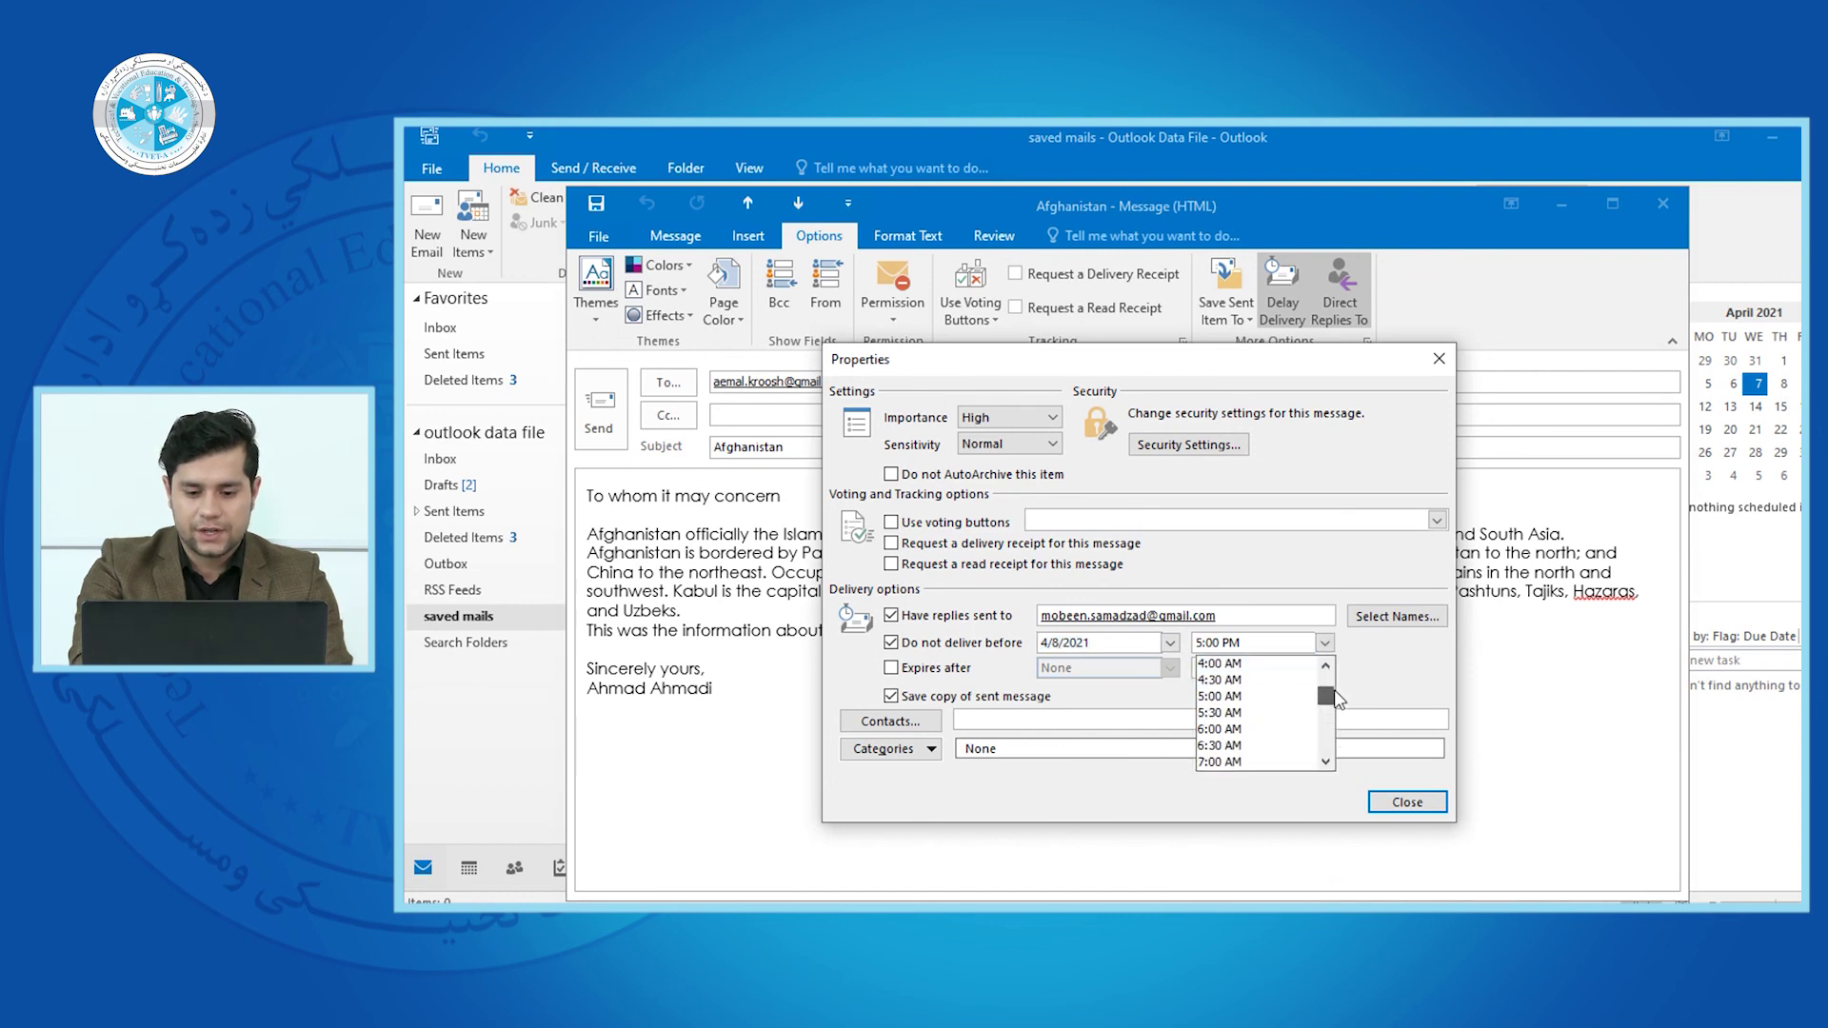
left_click(1258, 680)
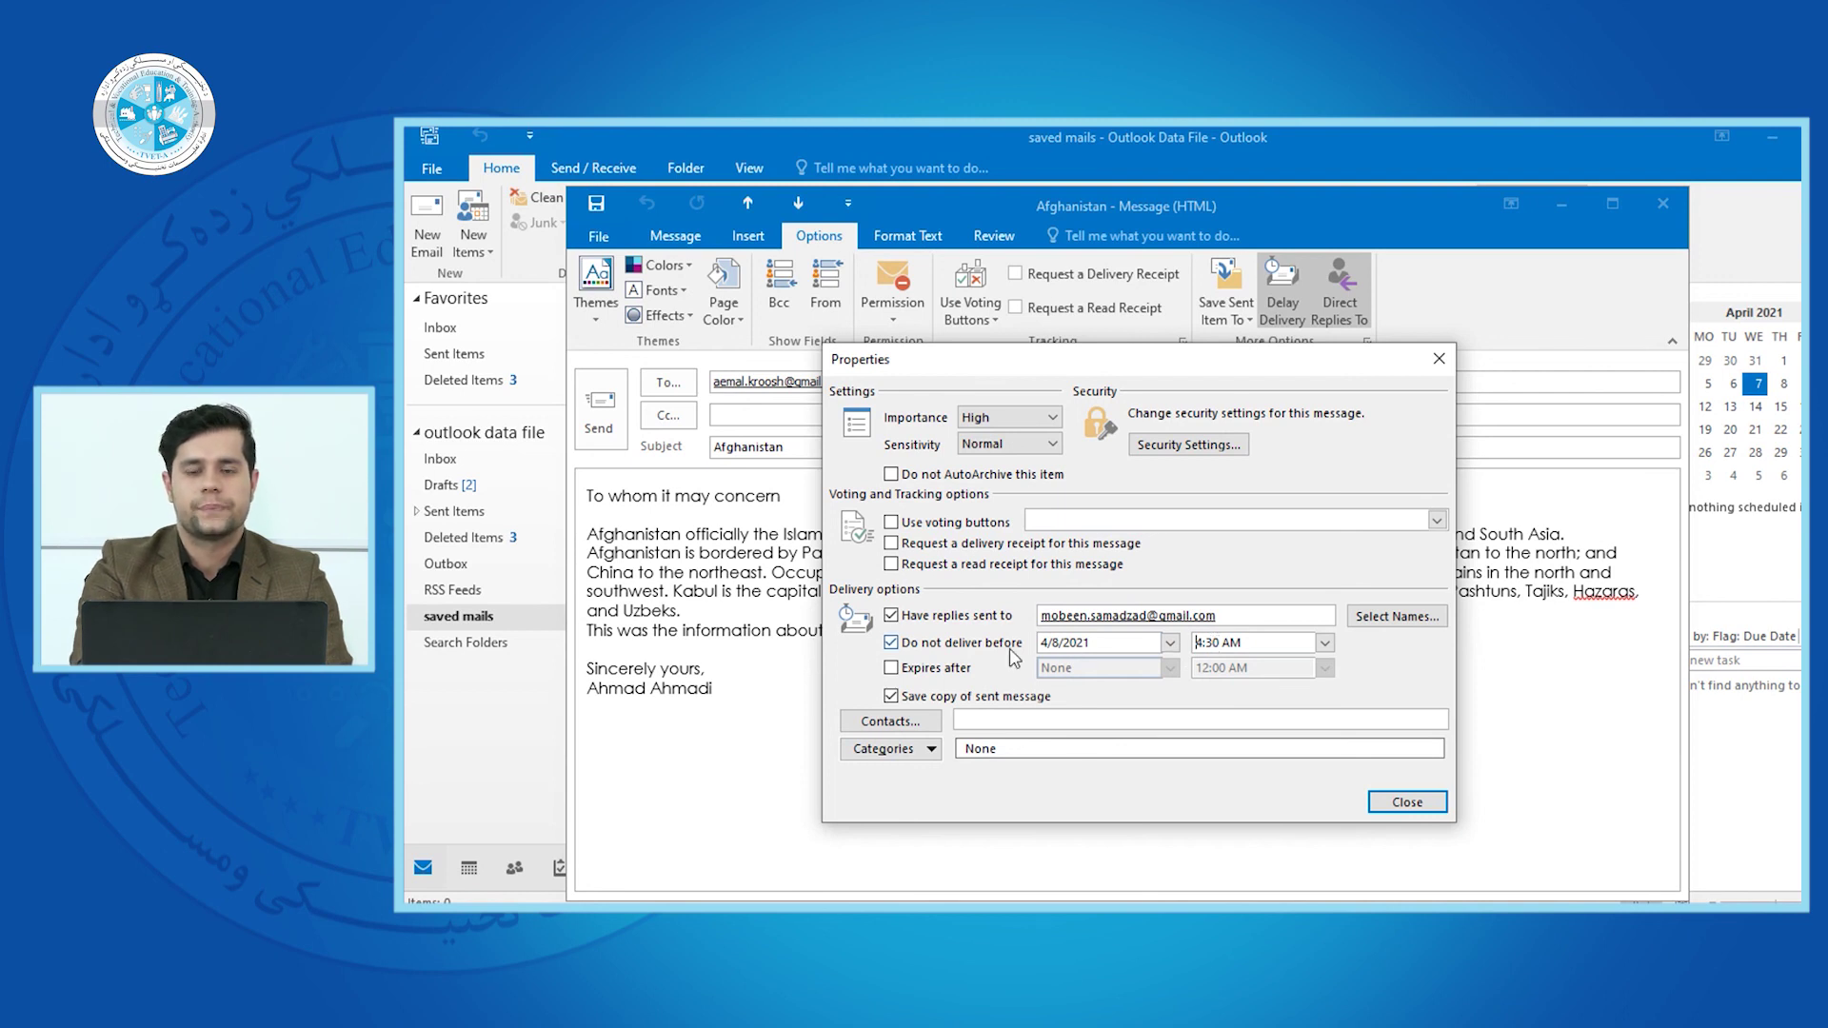
left_click(891, 642)
Try the Expires after option, look at its date choices, and clear it again
left_click(923, 669)
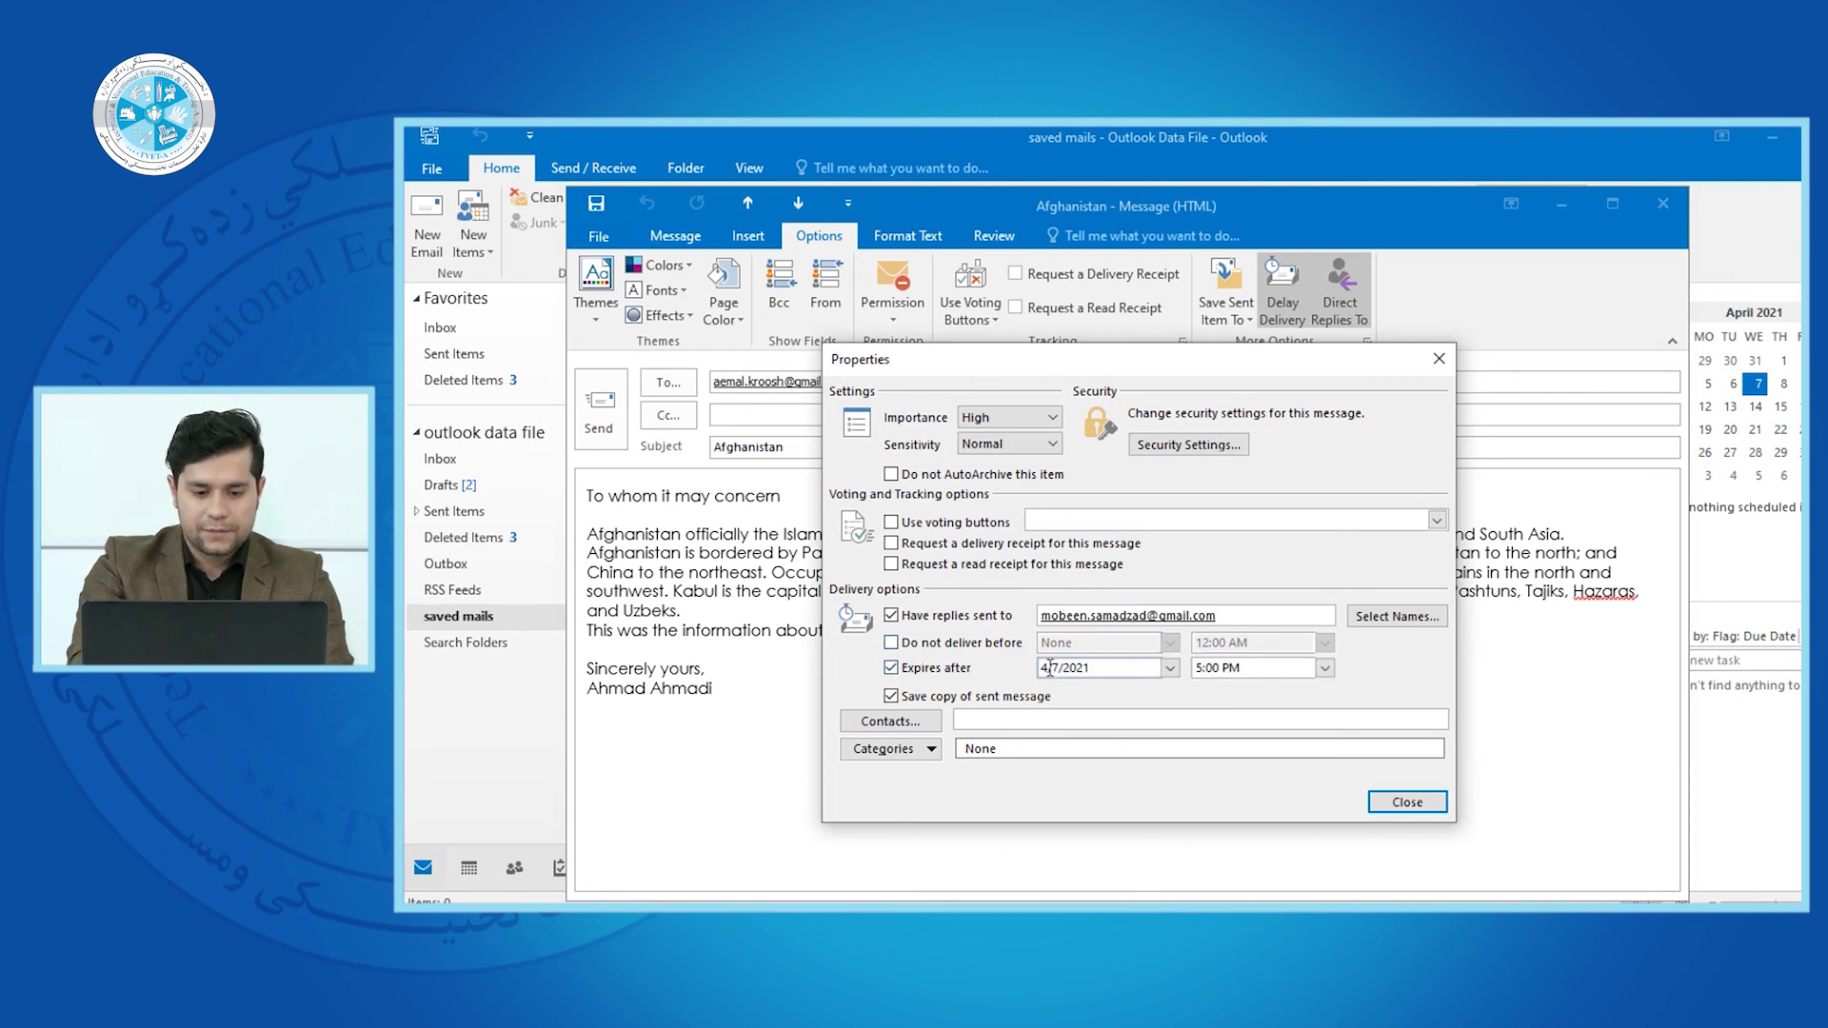
left_click(1170, 668)
left_click(1170, 668)
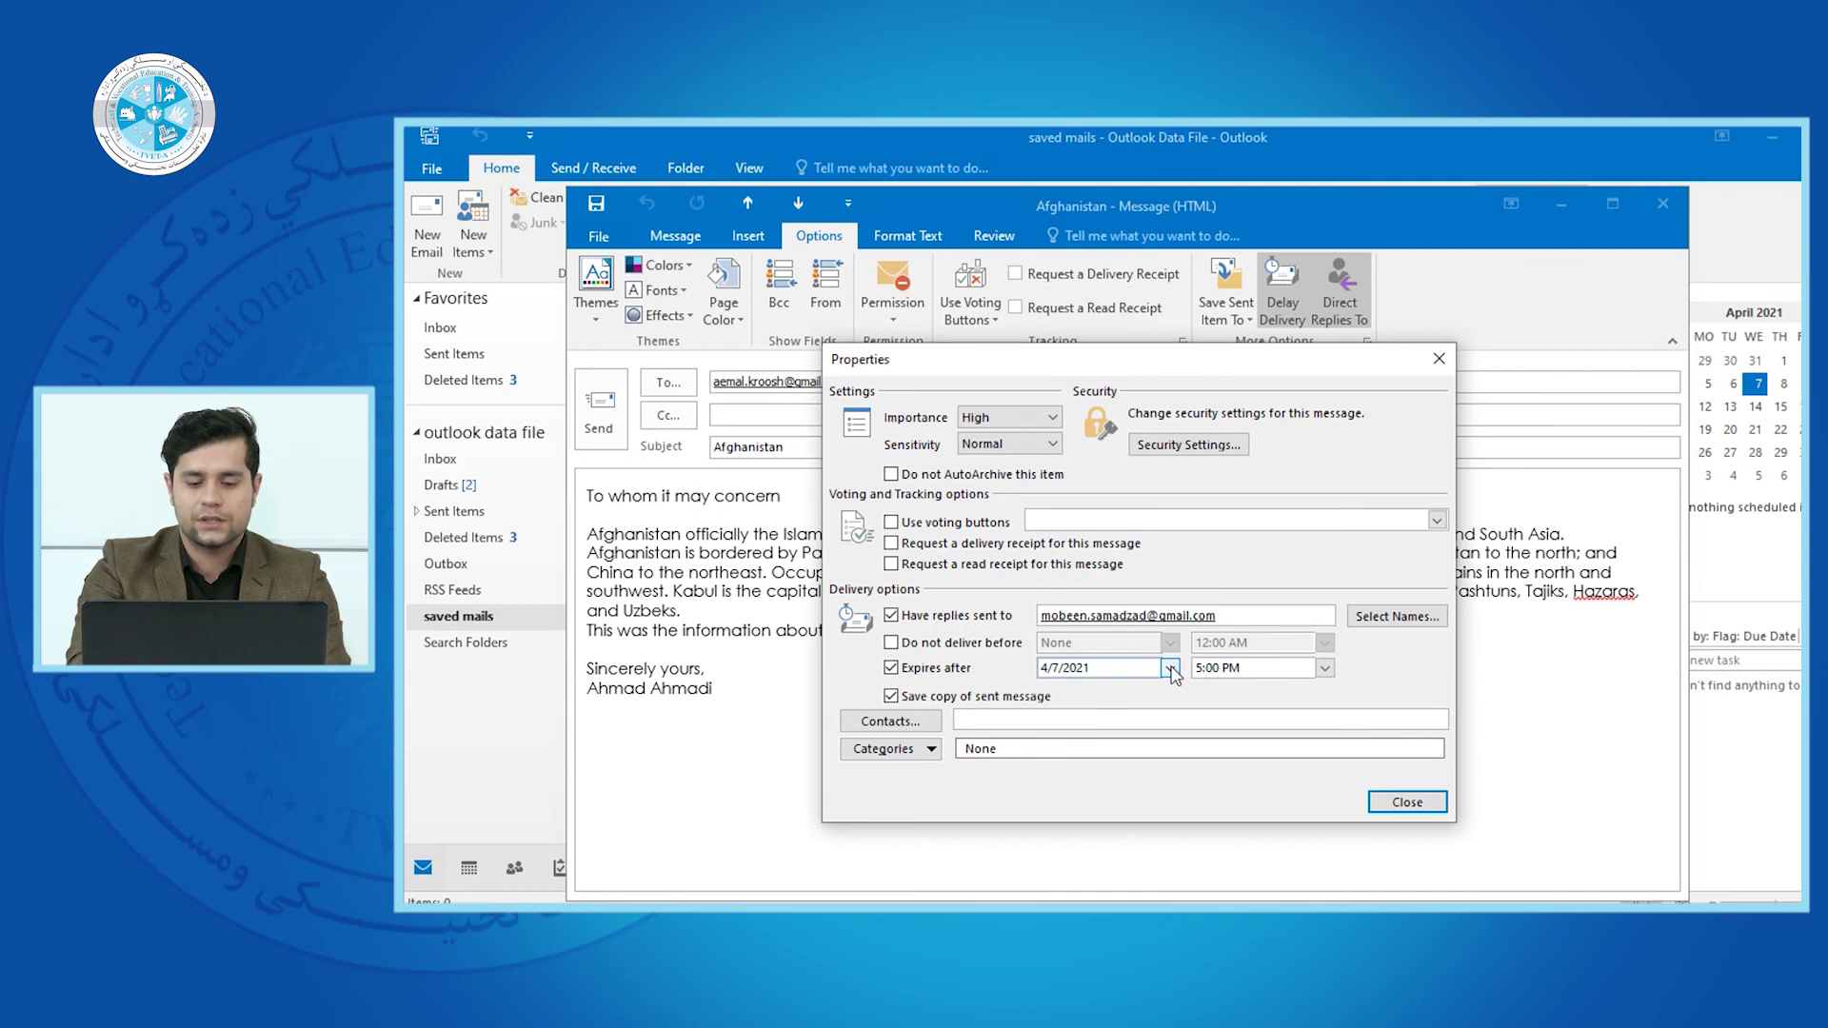
left_click(940, 669)
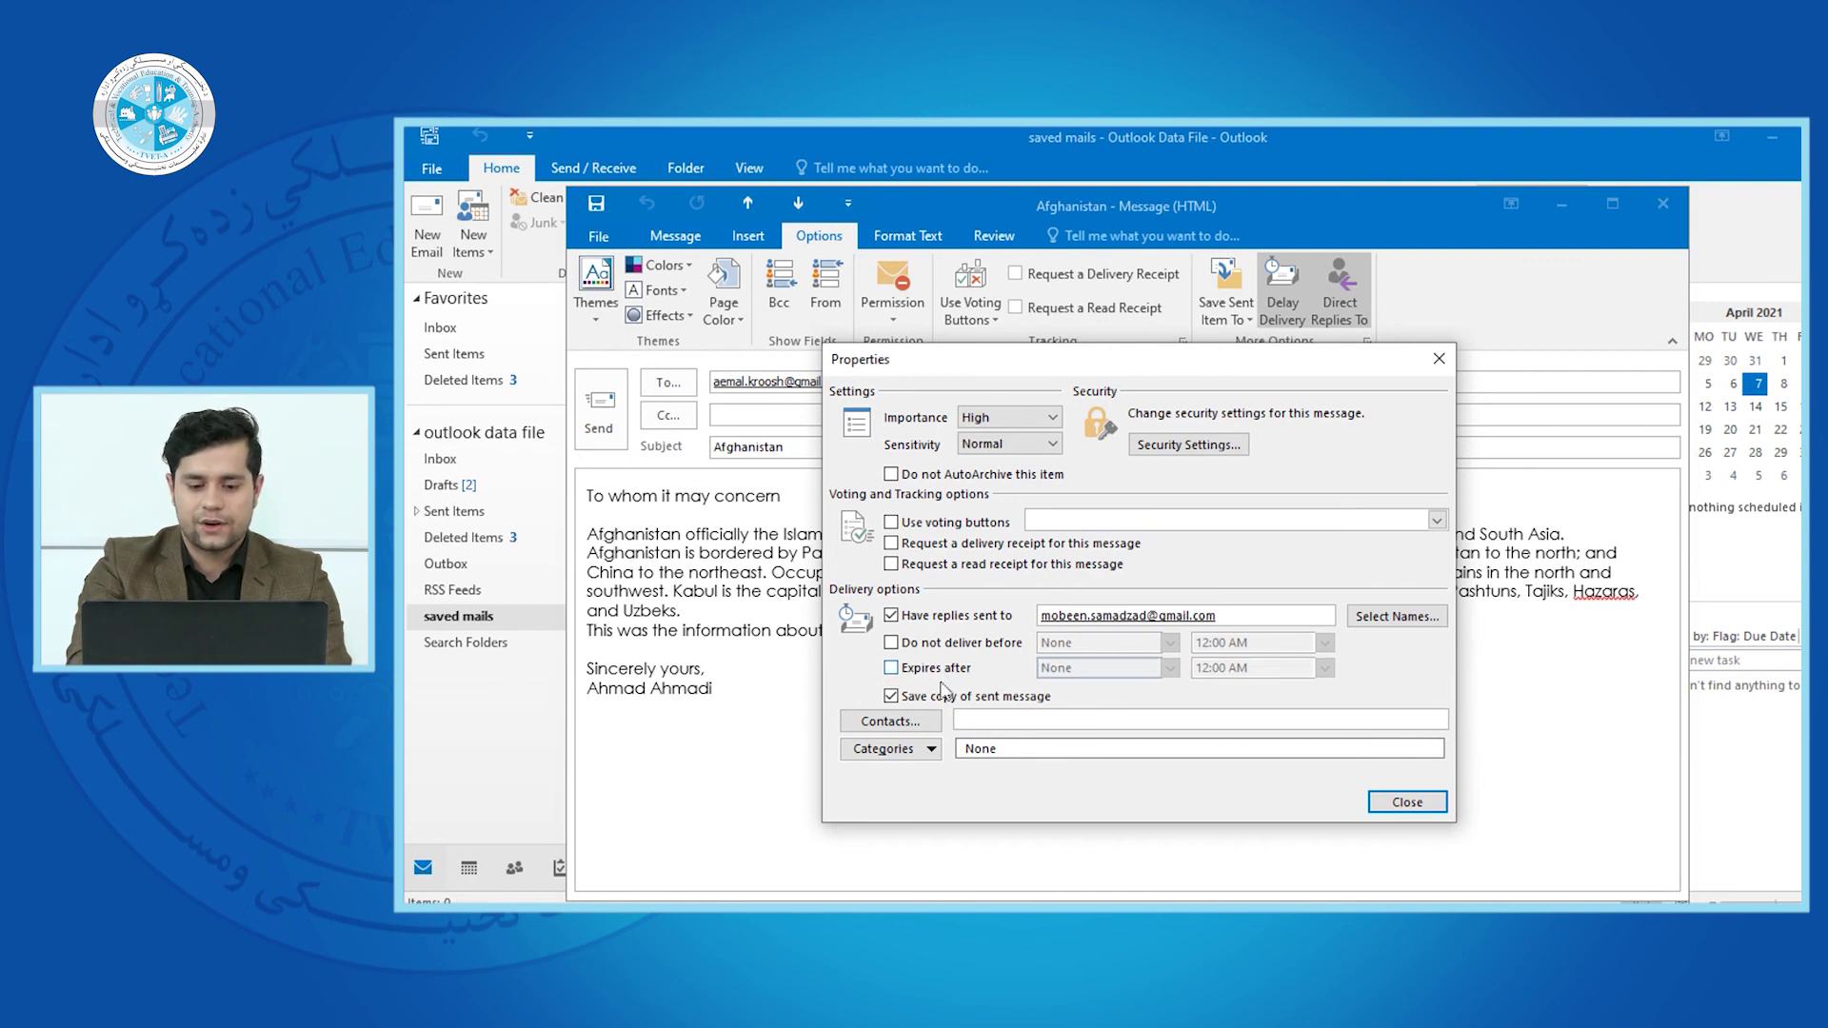
Examine the folders and entries available for linking contacts to the message, and close the selection without linking any
left_click(929, 716)
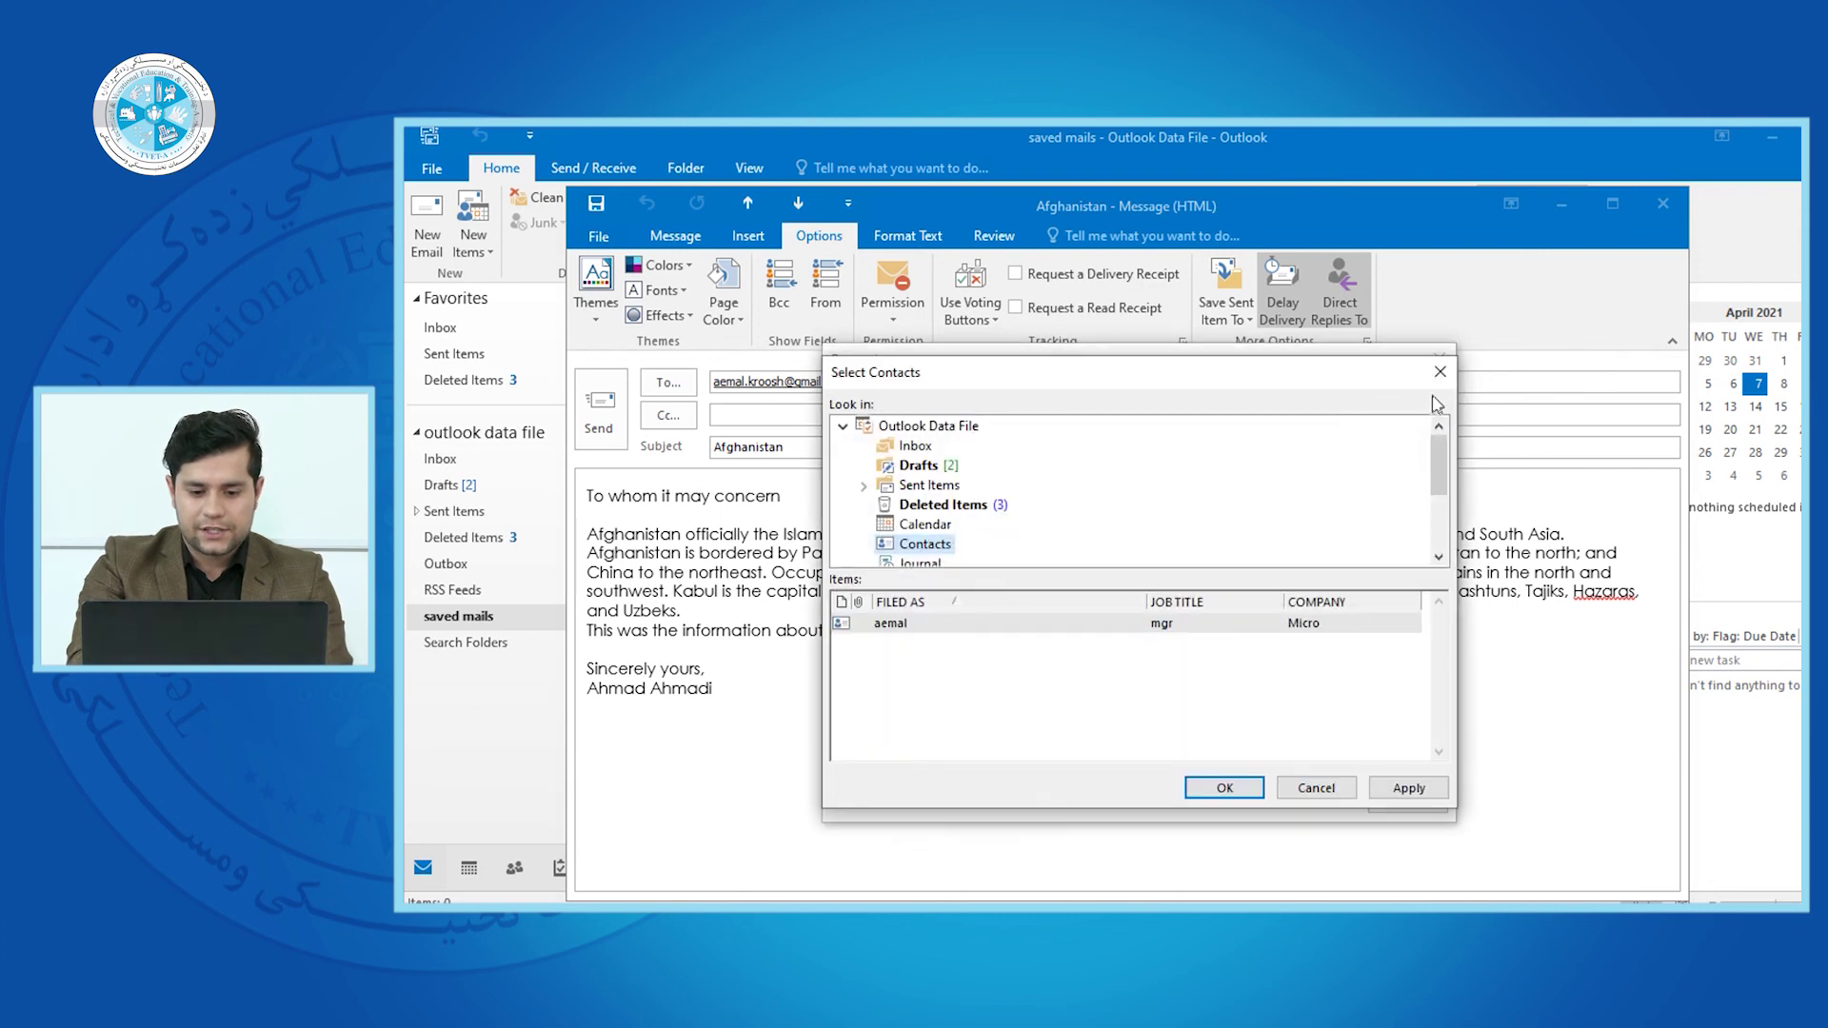
left_click_drag(1439, 471, 1439, 504)
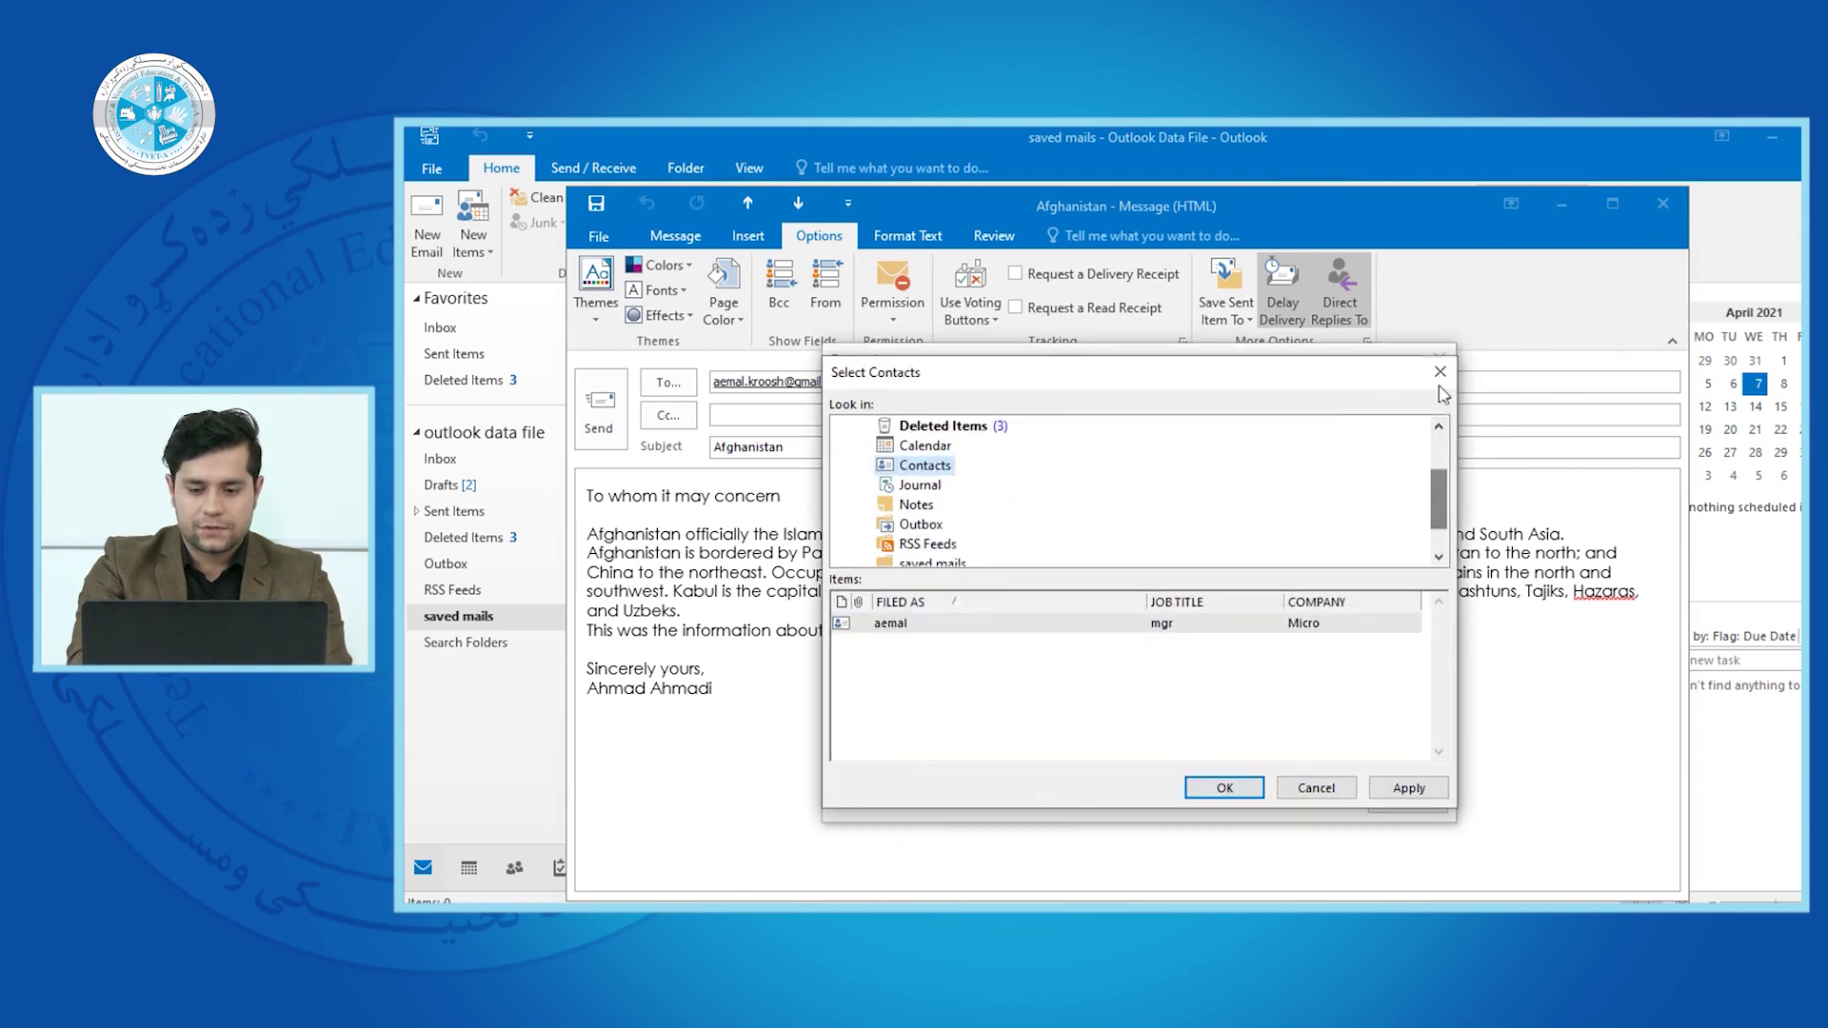
left_click(1439, 372)
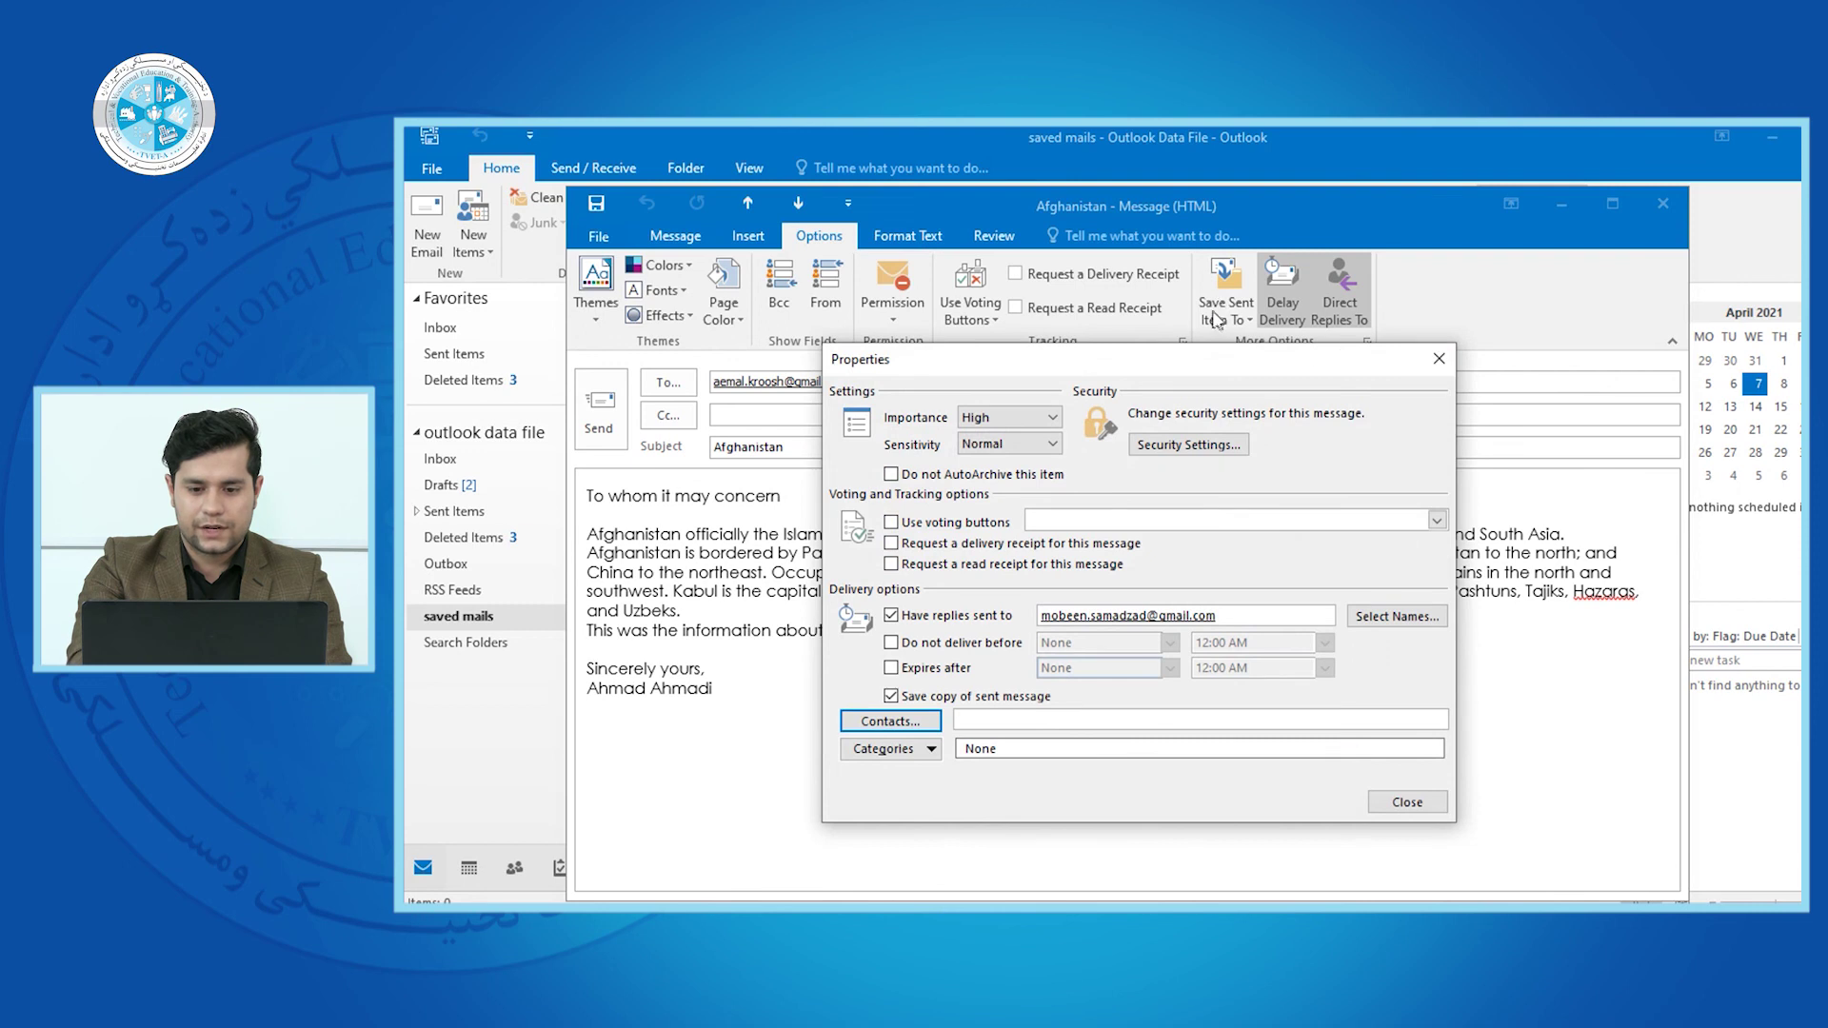
Look through the color categories without assigning one, and close the message properties
left_click_drag(1239, 361, 1252, 354)
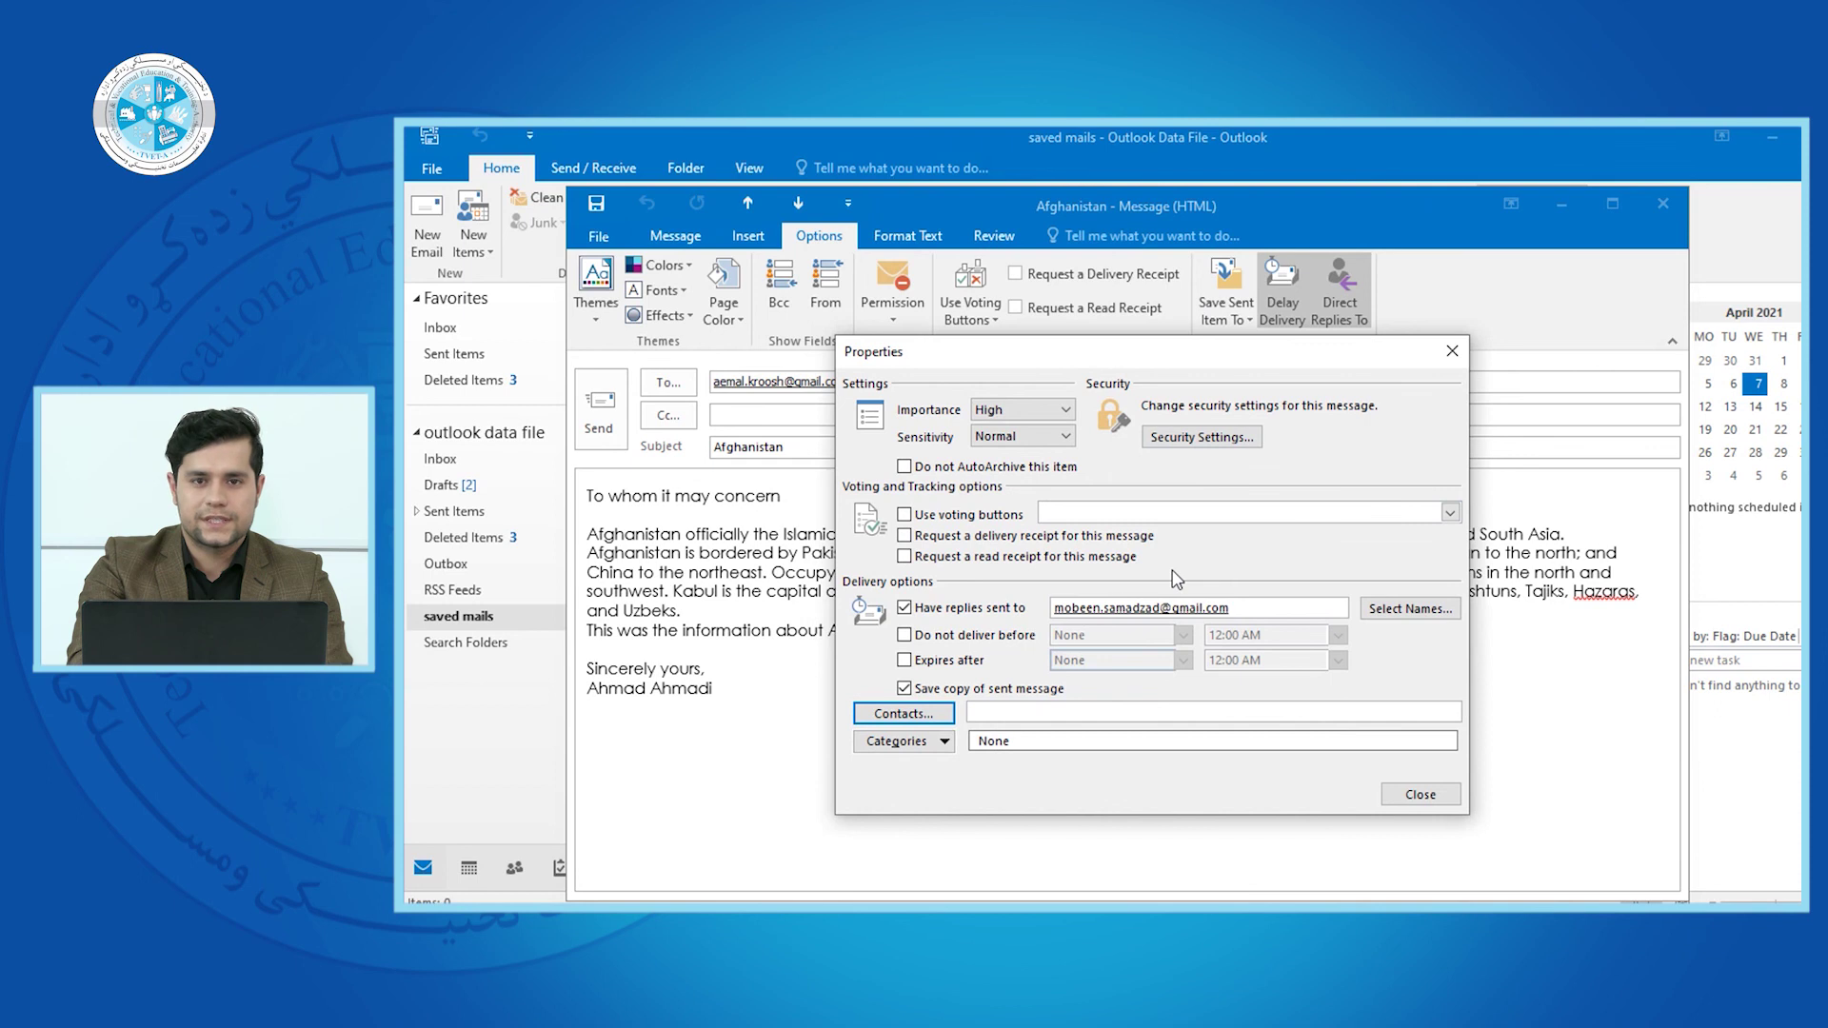
left_click(945, 742)
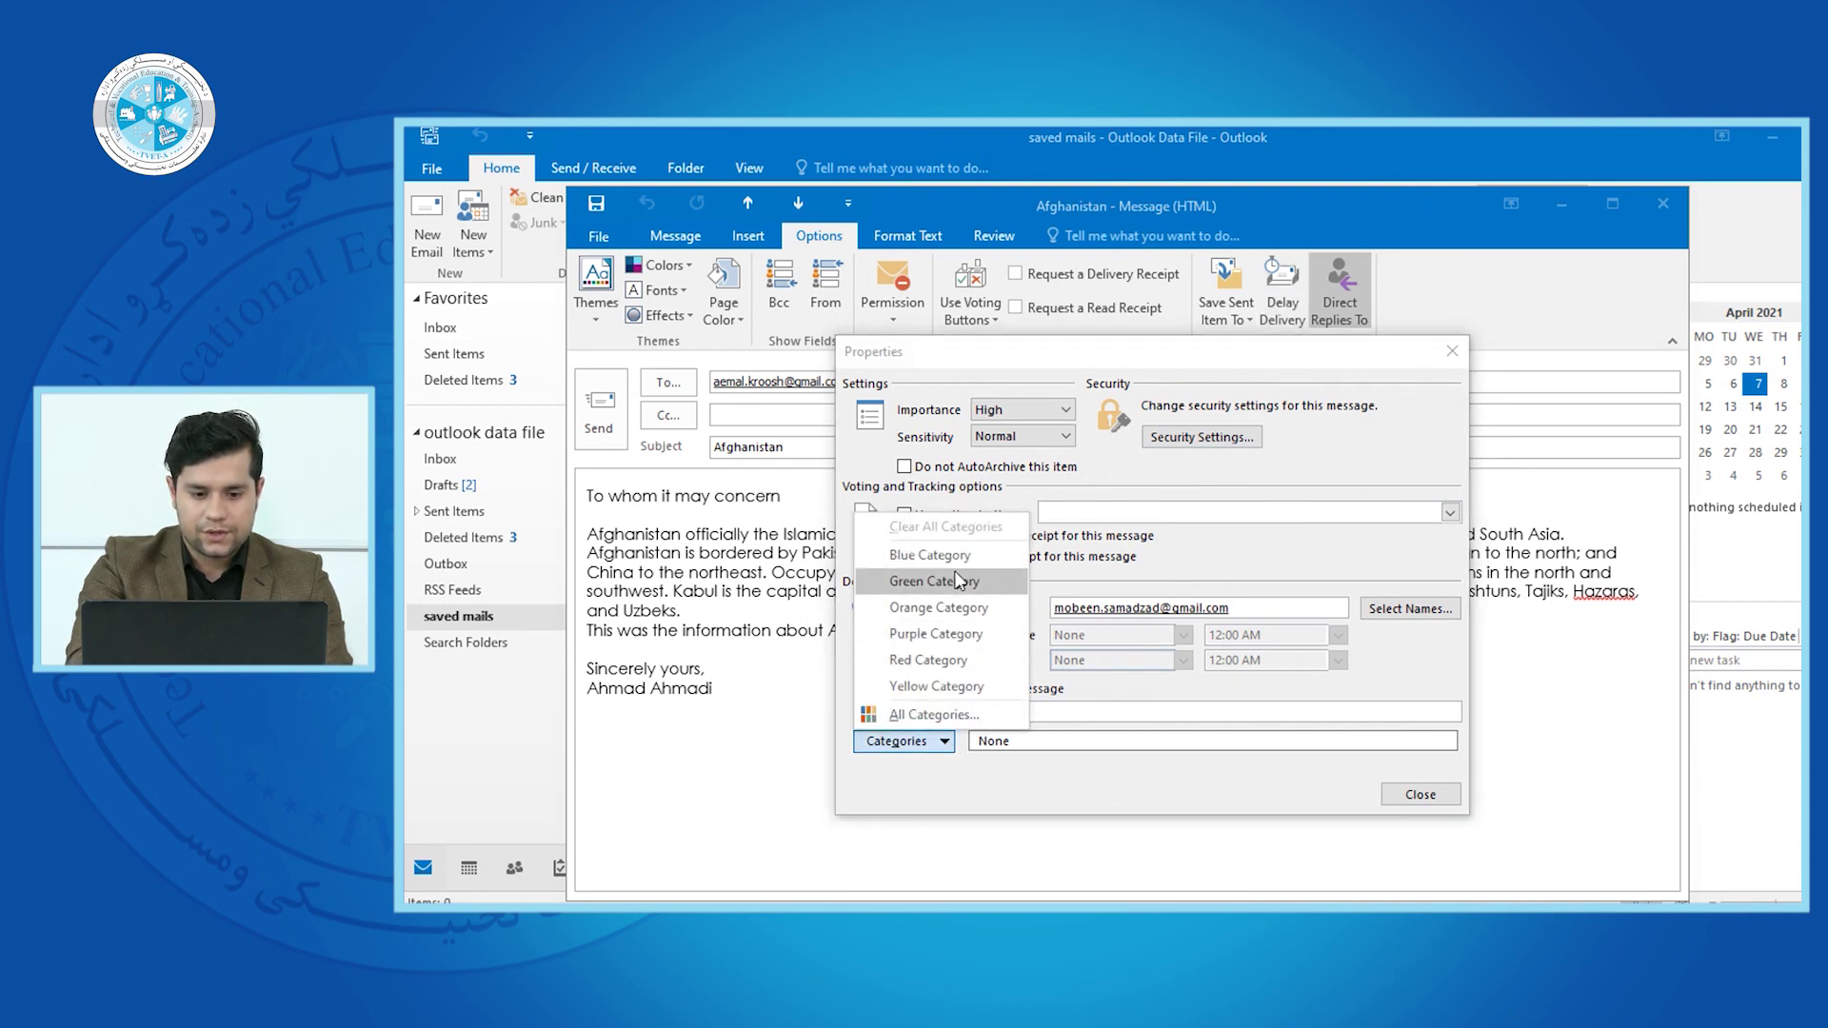
left_click(986, 767)
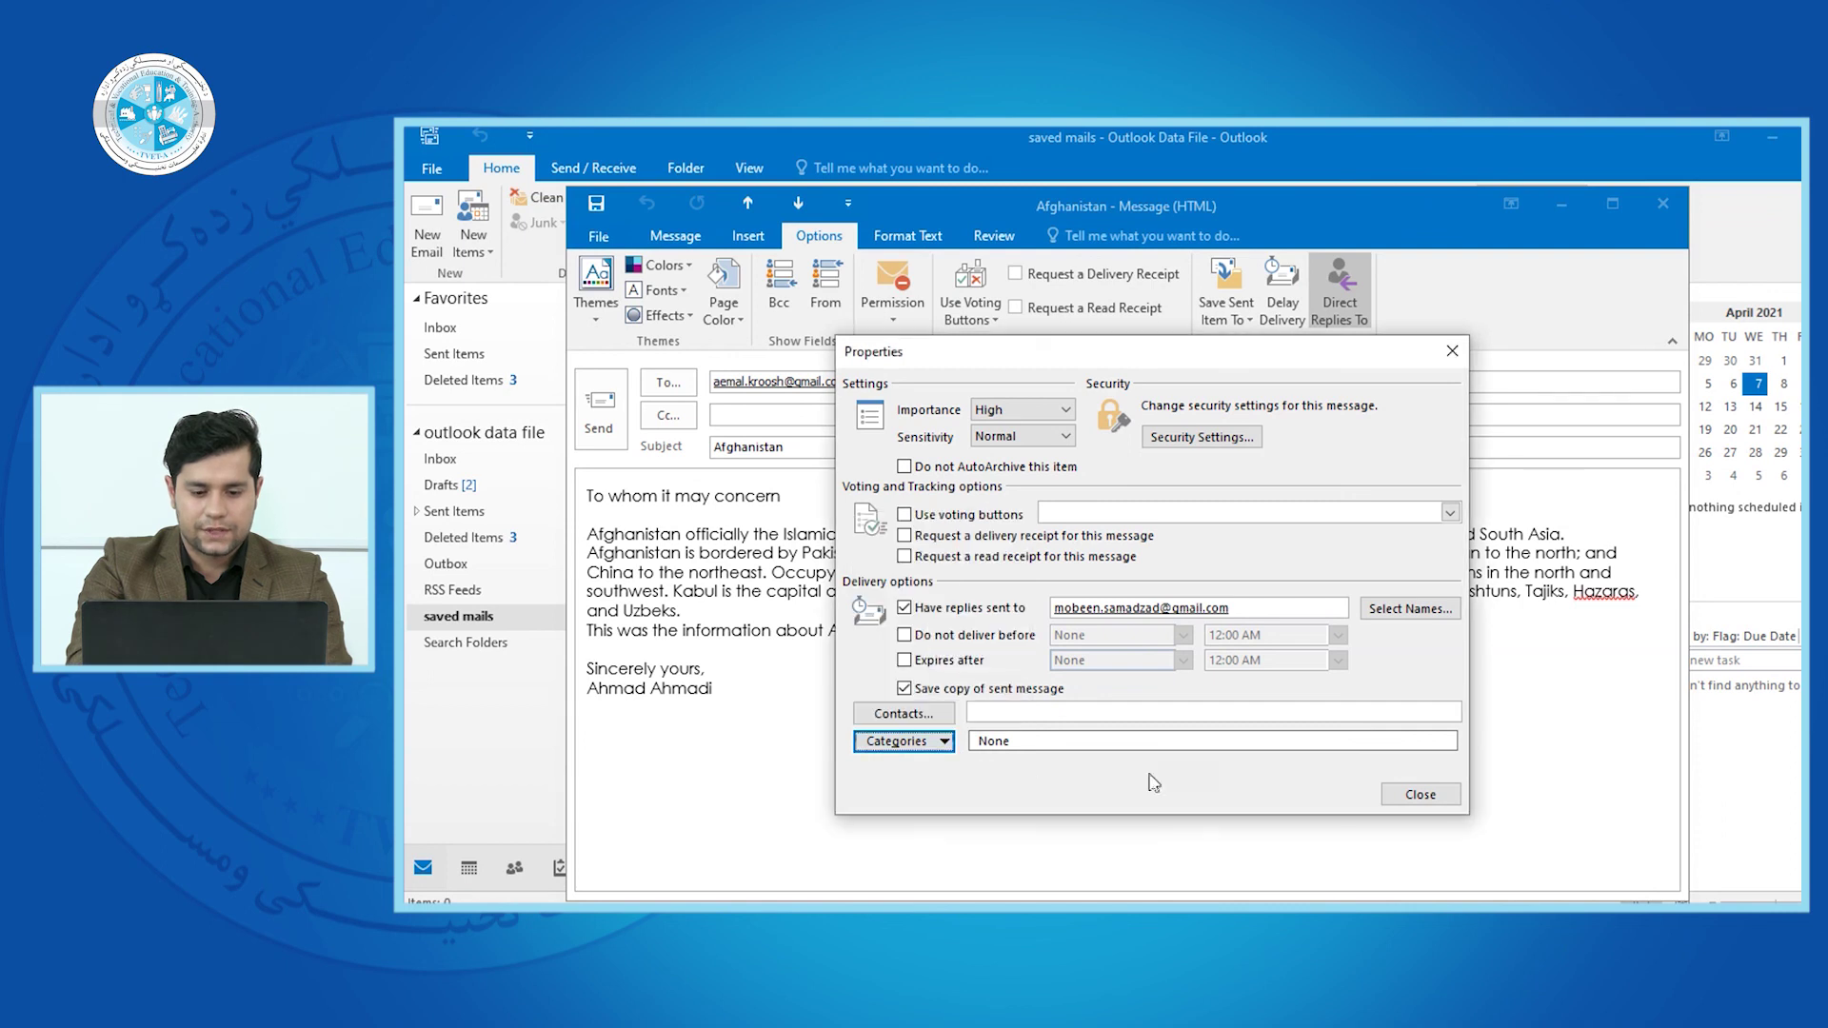
left_click(1420, 794)
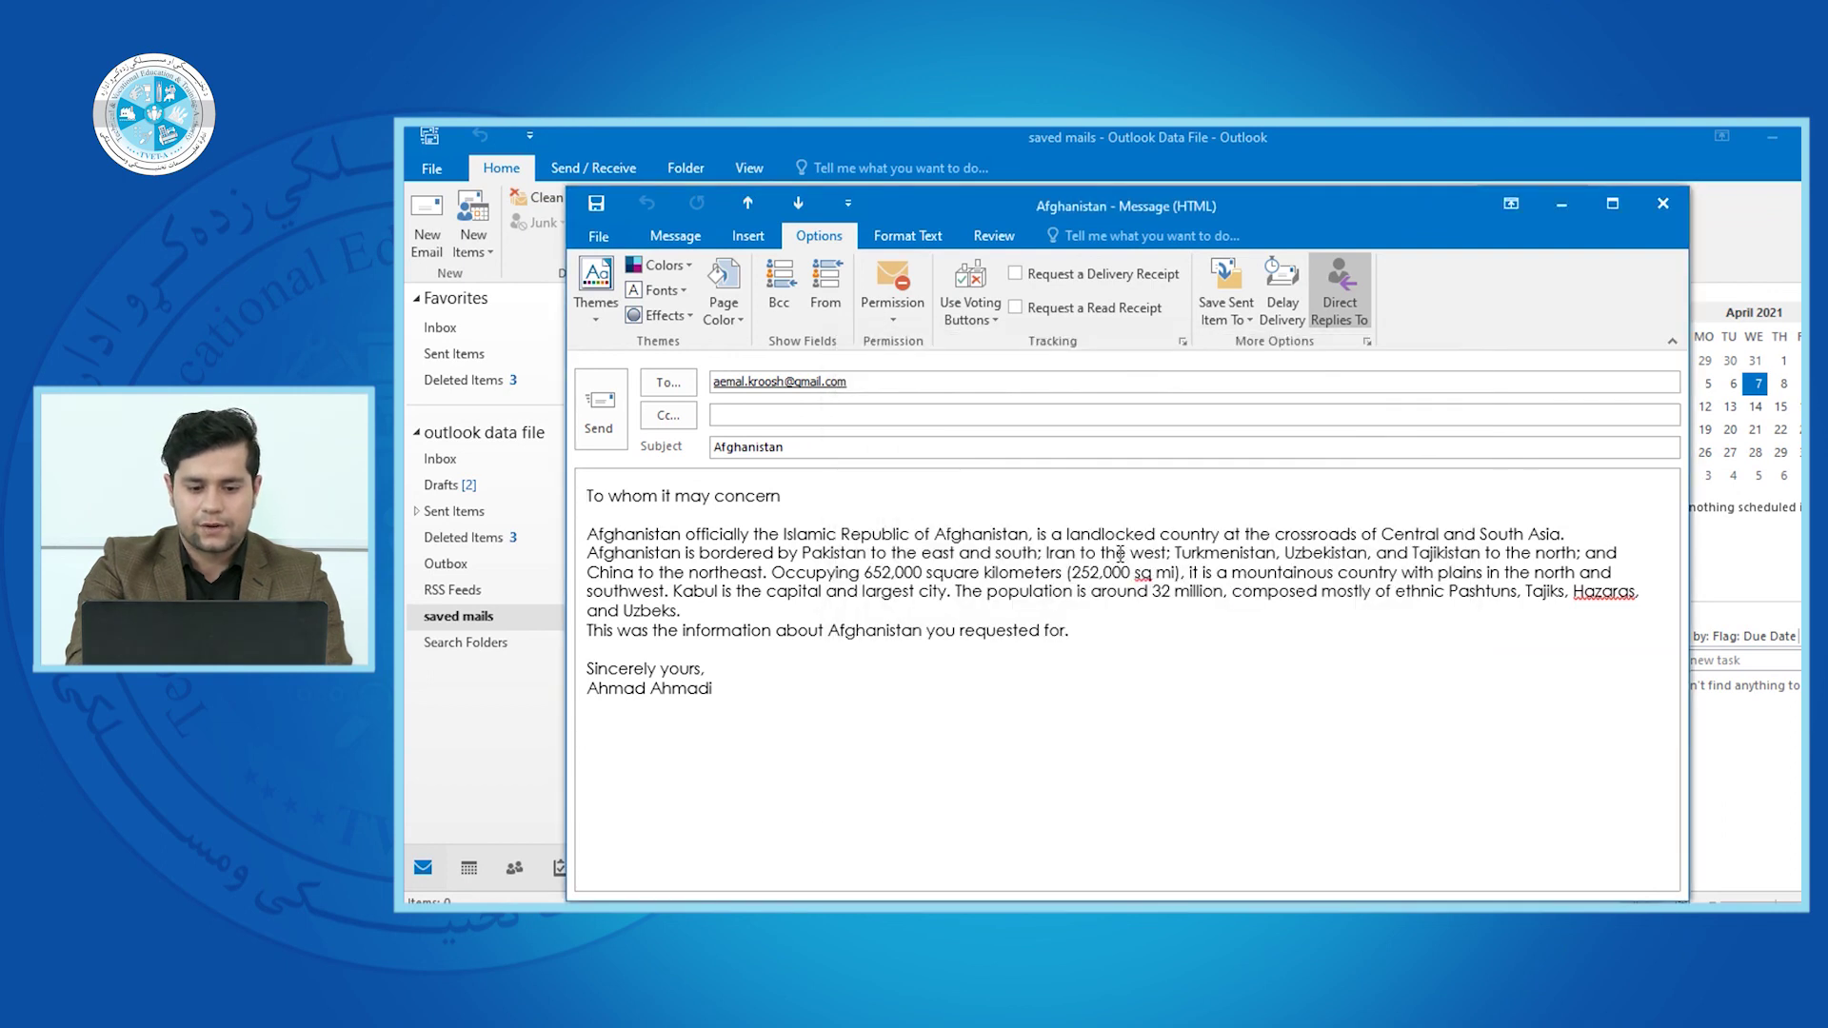